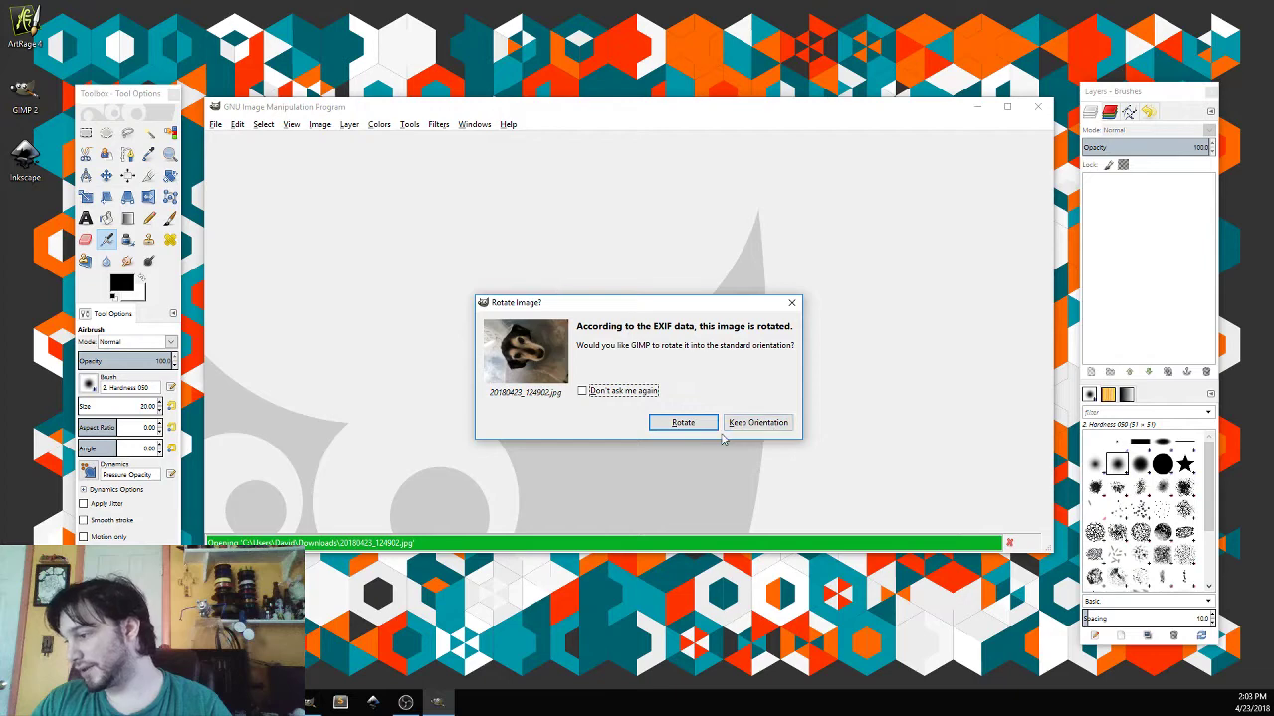
Step: Rotate the imported dog photo into its standard orientation
{"action": "left_click", "coordinate": [681, 423]}
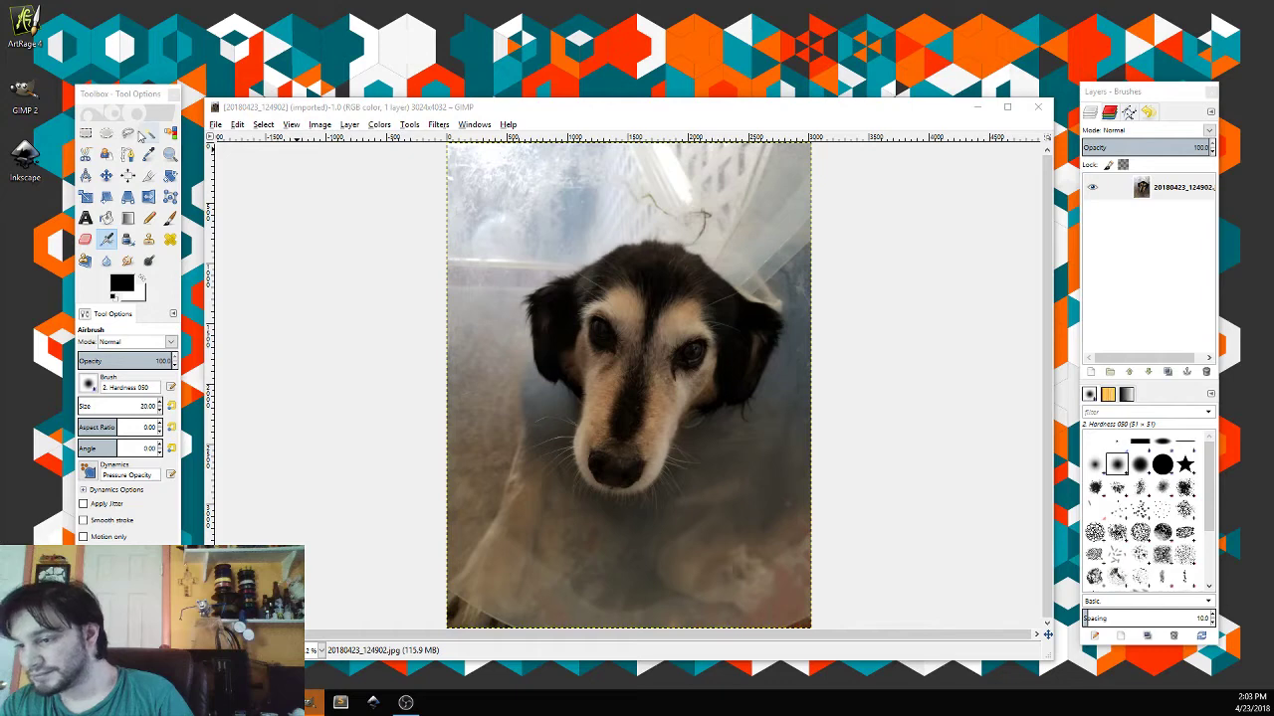
{"action": "left_click", "coordinate": [148, 134]}
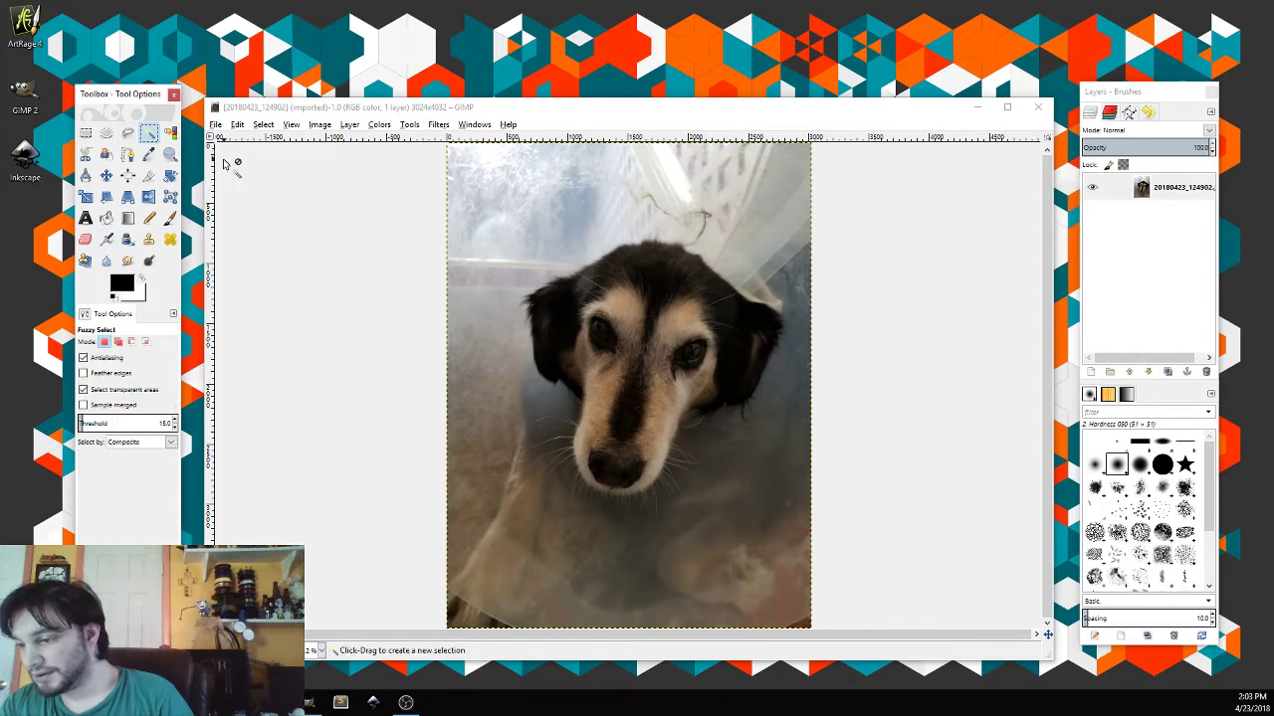
Step: Add a transparent layer and scribble blue Paintbrush strokes over the dog's dark head fur, ears, snout stripe, nose and eyes
{"action": "left_click", "coordinate": [1091, 373]}
{"action": "left_click", "coordinate": [1098, 477]}
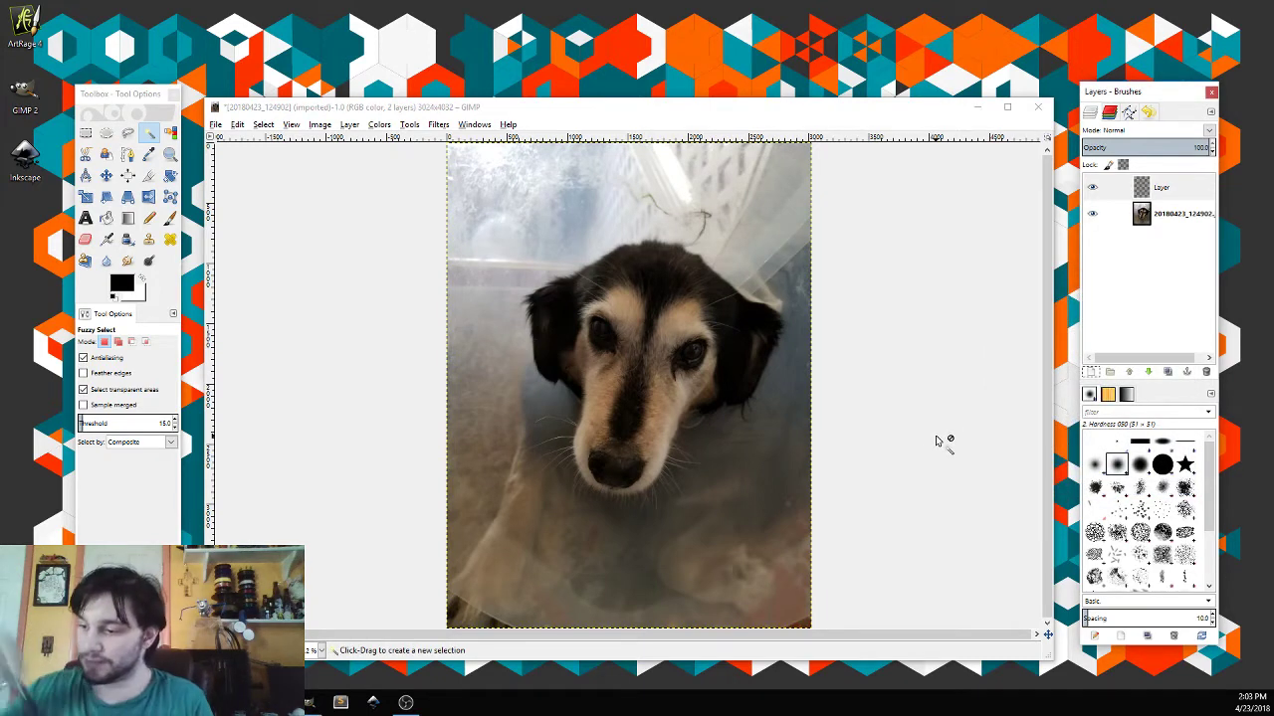
{"action": "left_click", "coordinate": [169, 218]}
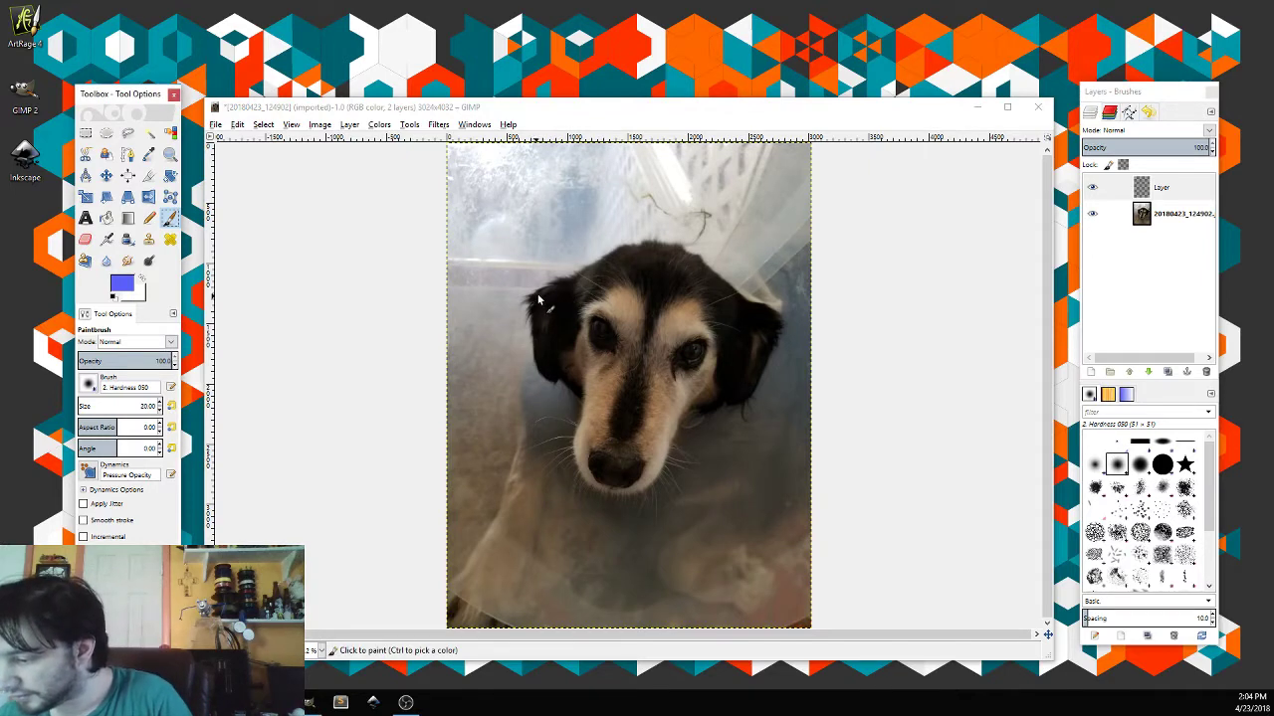
{"action": "mouse_move", "coordinate": [537, 298]}
{"action": "left_mouse_down"}
{"action": "mouse_move", "coordinate": [578, 302]}
{"action": "mouse_move", "coordinate": [552, 370]}
{"action": "mouse_move", "coordinate": [539, 301]}
{"action": "mouse_move", "coordinate": [597, 269]}
{"action": "mouse_move", "coordinate": [572, 295]}
{"action": "mouse_move", "coordinate": [607, 266]}
{"action": "mouse_move", "coordinate": [594, 287]}
{"action": "mouse_move", "coordinate": [664, 258]}
{"action": "mouse_move", "coordinate": [626, 284]}
{"action": "mouse_move", "coordinate": [651, 263]}
{"action": "mouse_move", "coordinate": [643, 294]}
{"action": "mouse_move", "coordinate": [674, 287]}
{"action": "mouse_move", "coordinate": [650, 336]}
{"action": "left_mouse_up"}
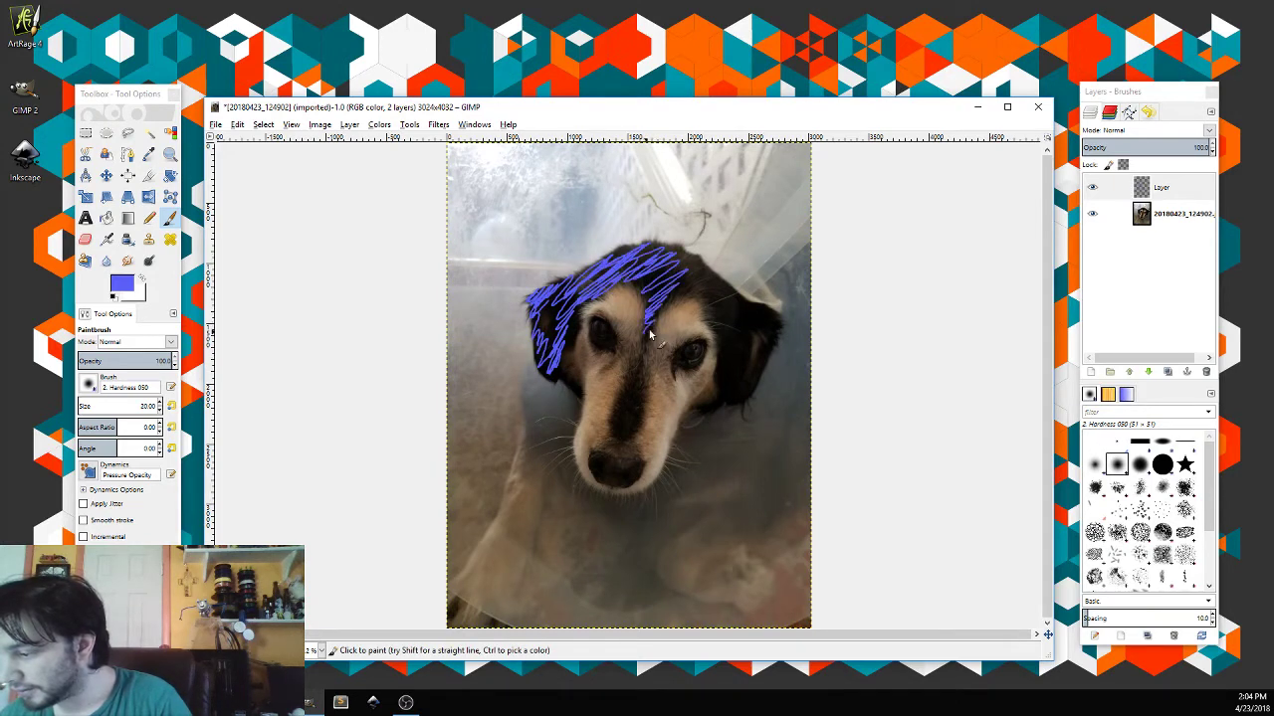
{"action": "mouse_move", "coordinate": [666, 288]}
{"action": "left_mouse_down"}
{"action": "mouse_move", "coordinate": [711, 286]}
{"action": "mouse_move", "coordinate": [709, 305]}
{"action": "mouse_move", "coordinate": [733, 302]}
{"action": "mouse_move", "coordinate": [742, 392]}
{"action": "mouse_move", "coordinate": [783, 333]}
{"action": "mouse_move", "coordinate": [753, 326]}
{"action": "left_mouse_up"}
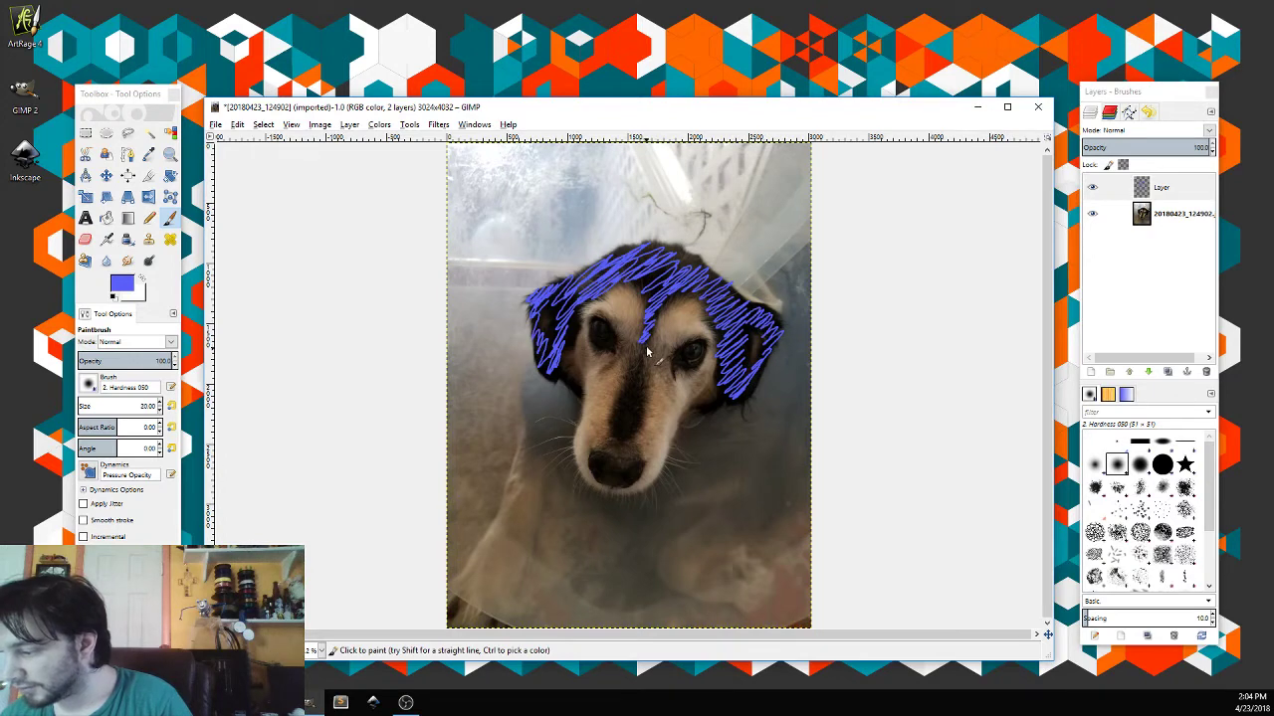
{"action": "mouse_move", "coordinate": [645, 376]}
{"action": "left_mouse_down"}
{"action": "mouse_move", "coordinate": [614, 420]}
{"action": "mouse_move", "coordinate": [648, 430]}
{"action": "left_mouse_up"}
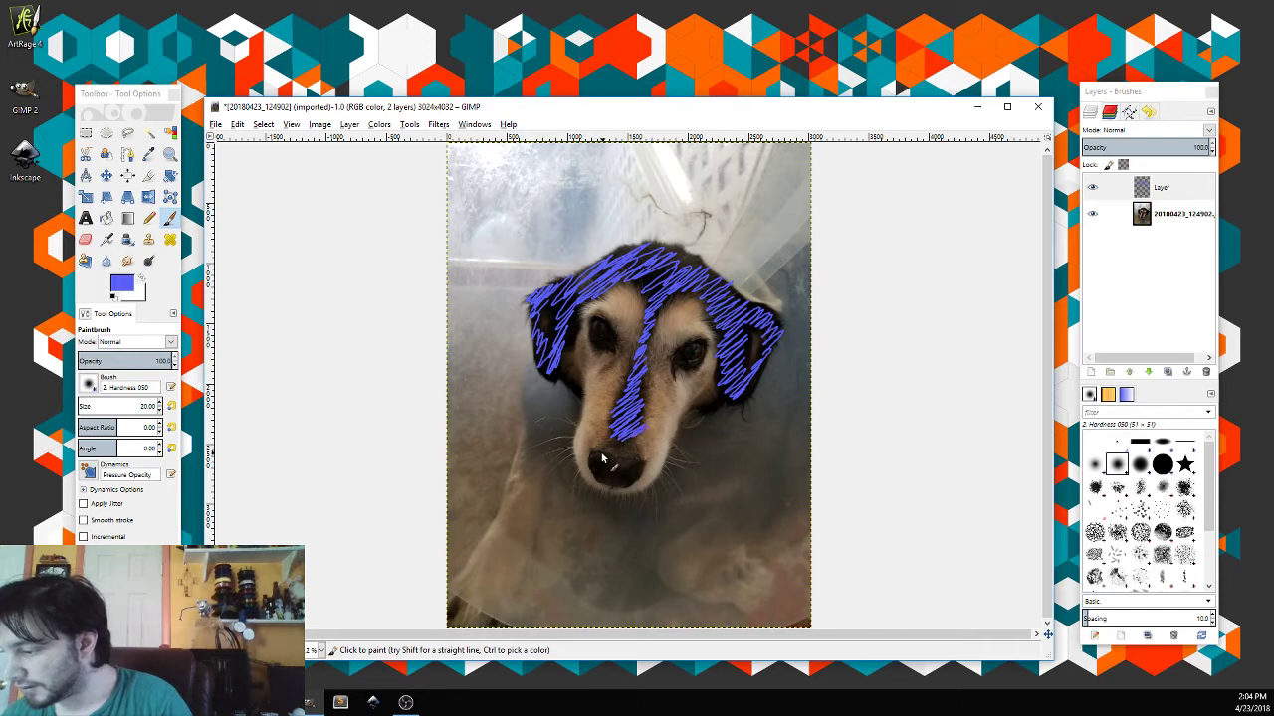
{"action": "left_click_drag", "start_coordinate": [591, 478], "coordinate": [637, 468]}
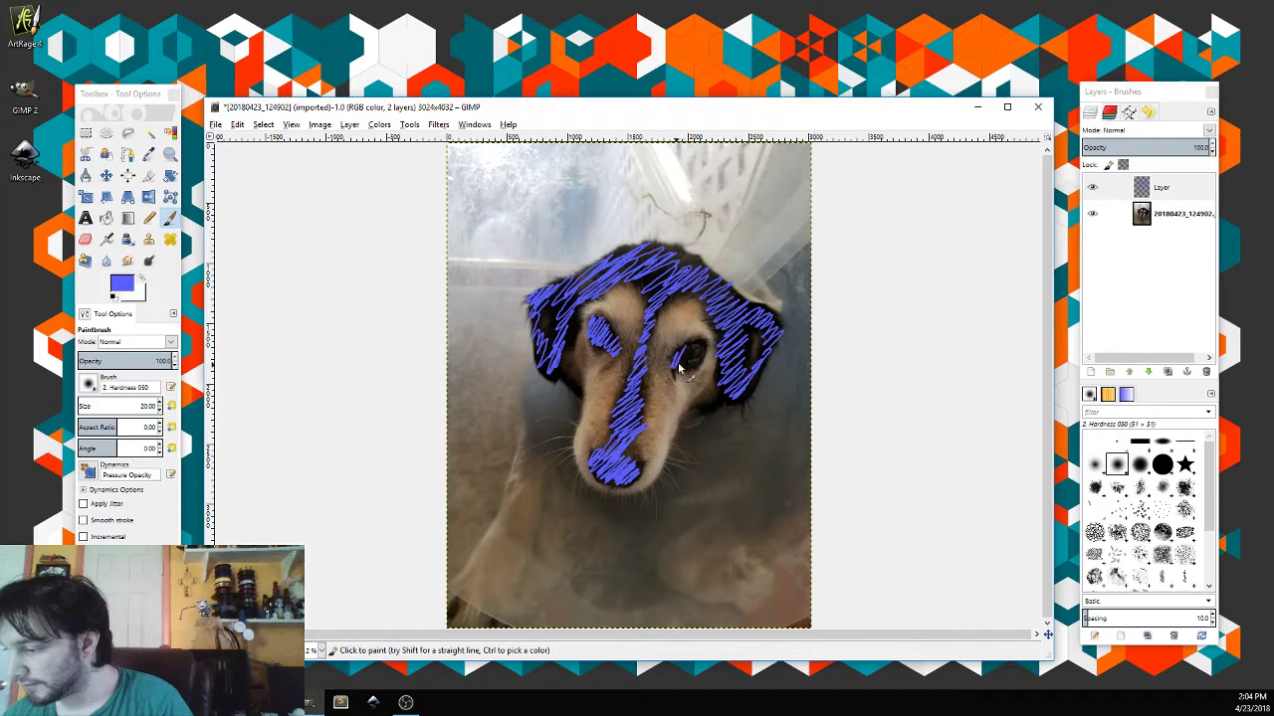
{"action": "mouse_move", "coordinate": [680, 368]}
{"action": "left_mouse_down"}
{"action": "mouse_move", "coordinate": [693, 357]}
{"action": "mouse_move", "coordinate": [690, 370]}
{"action": "left_mouse_up"}
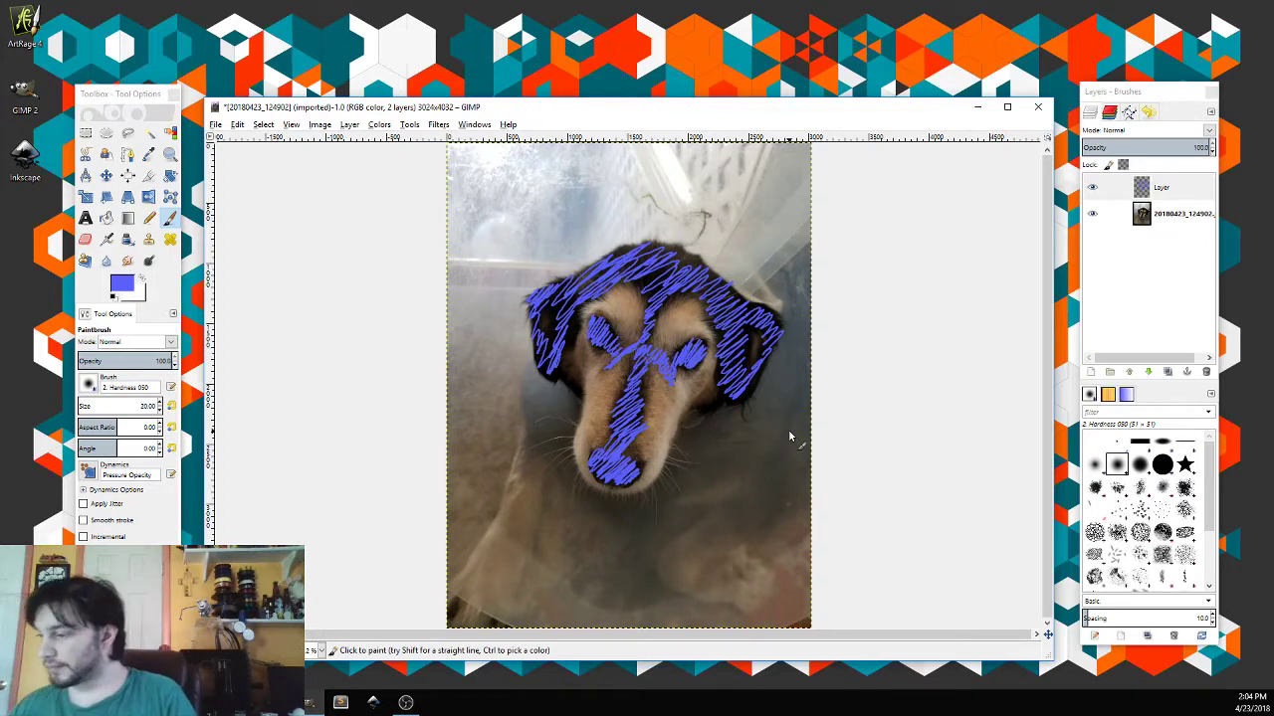
Step: Delete the layer holding the blue brush strokes
{"action": "right_click", "coordinate": [1170, 191]}
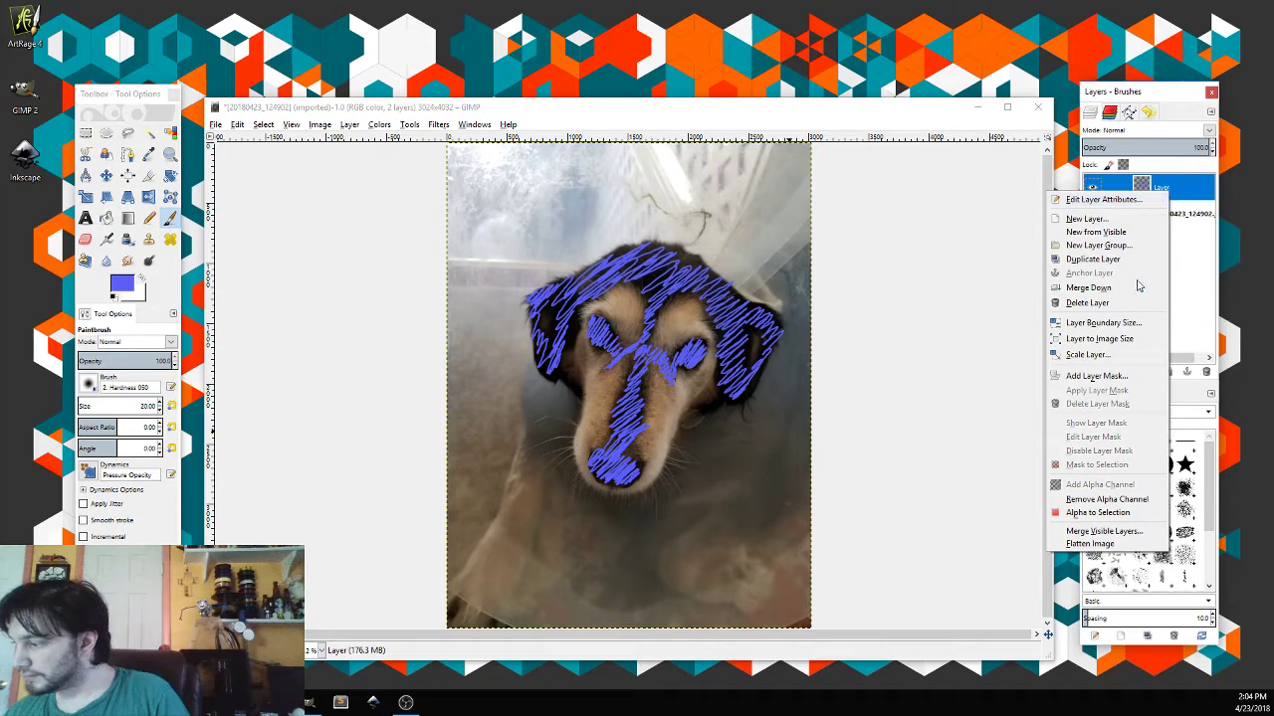
{"action": "left_click", "coordinate": [1086, 303]}
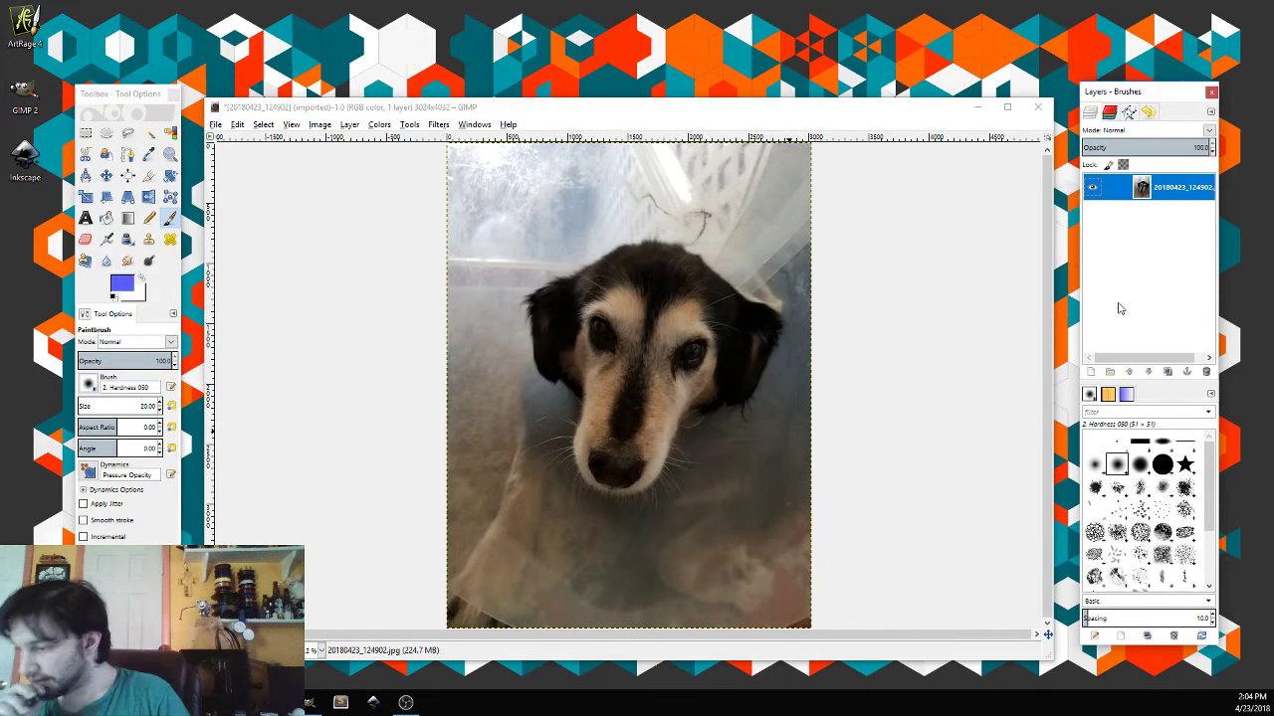
Step: Try an extreme Brightness-Contrast adjustment on the dog photo, and undo it
{"action": "left_click", "coordinate": [378, 124]}
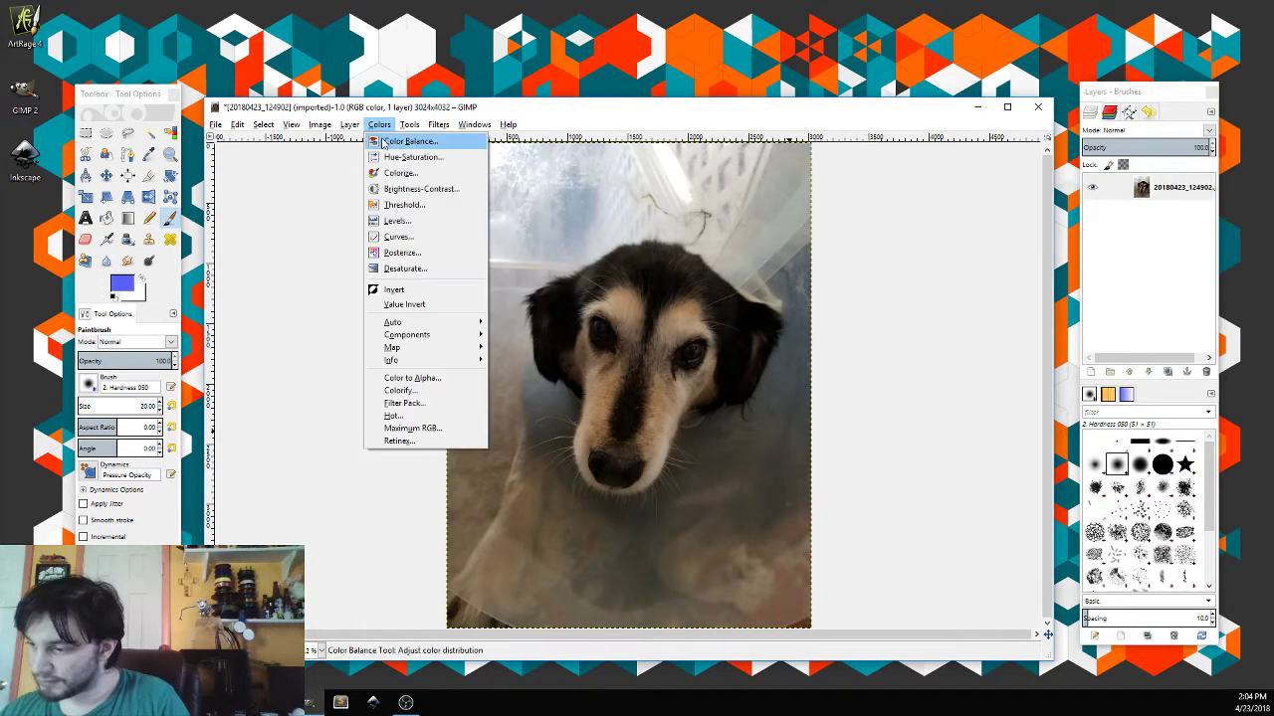
{"action": "left_click", "coordinate": [408, 188]}
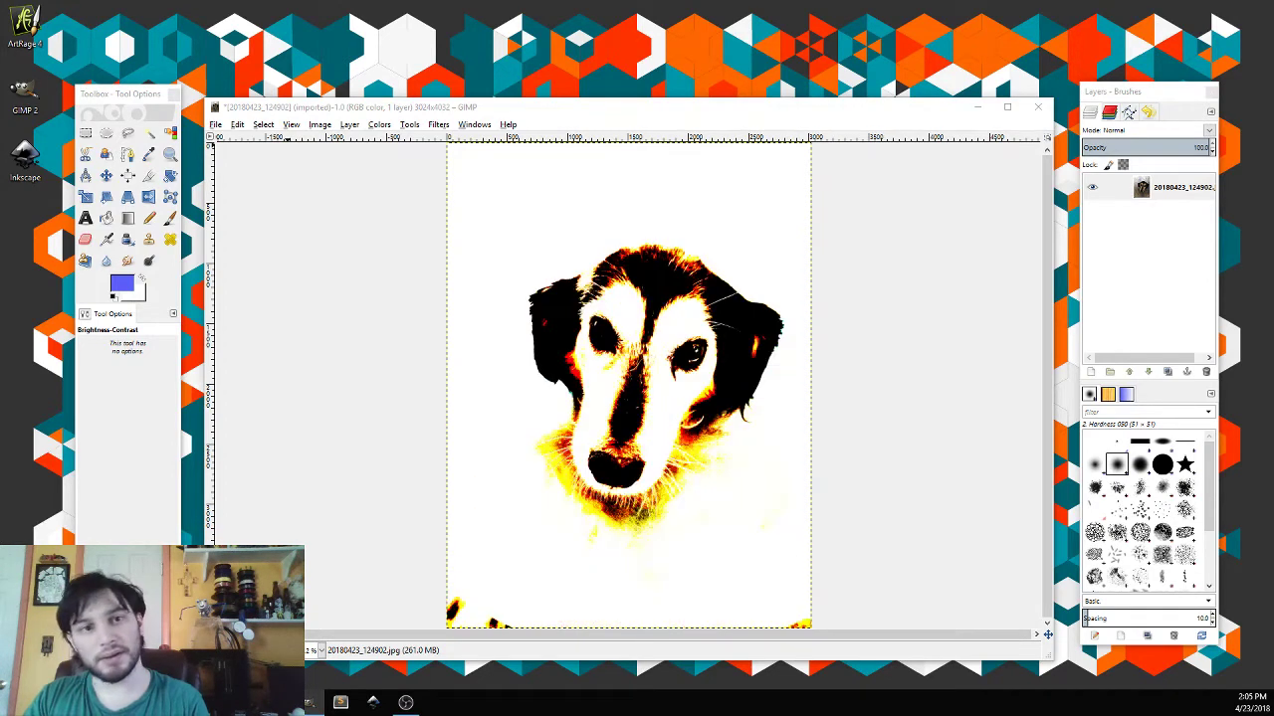
{"action": "key", "text": "Escape"}
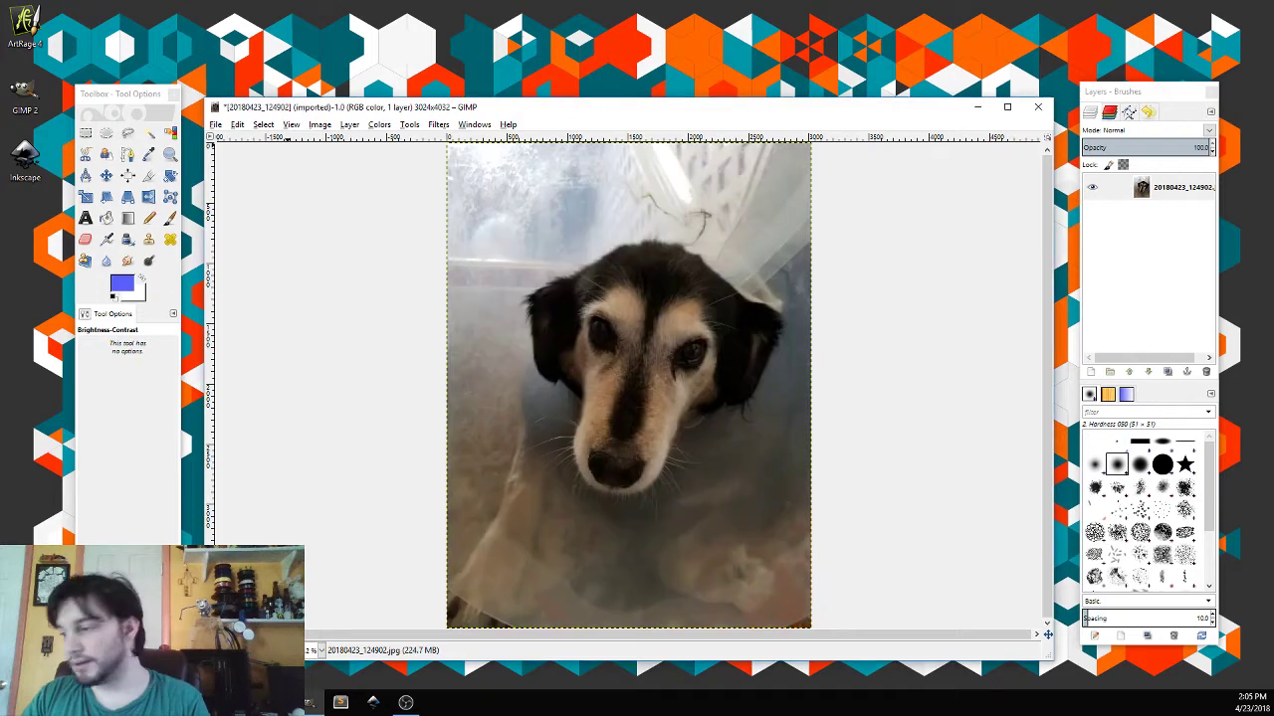
Step: Start a Curves adjustment on the photo and bend the Value curve, raising the highlights to maximum and pulling the shadows down
{"action": "left_click", "coordinate": [356, 127]}
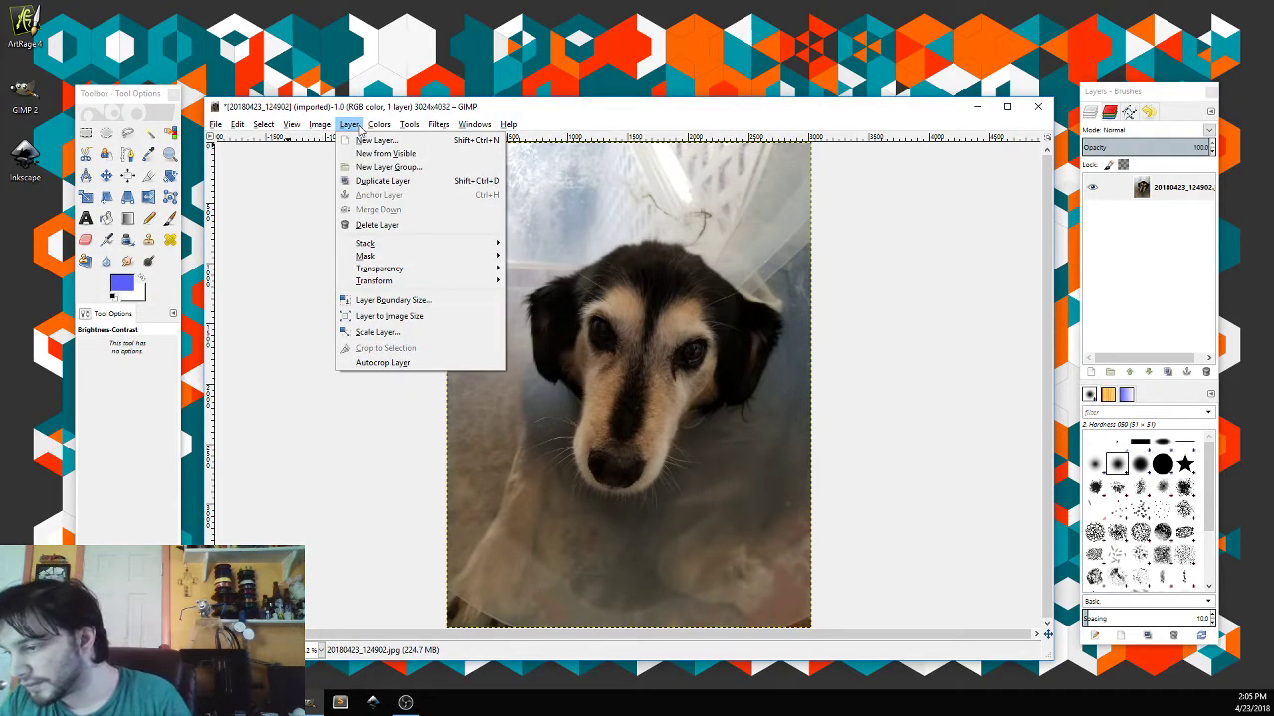
{"action": "mouse_move", "coordinate": [391, 124]}
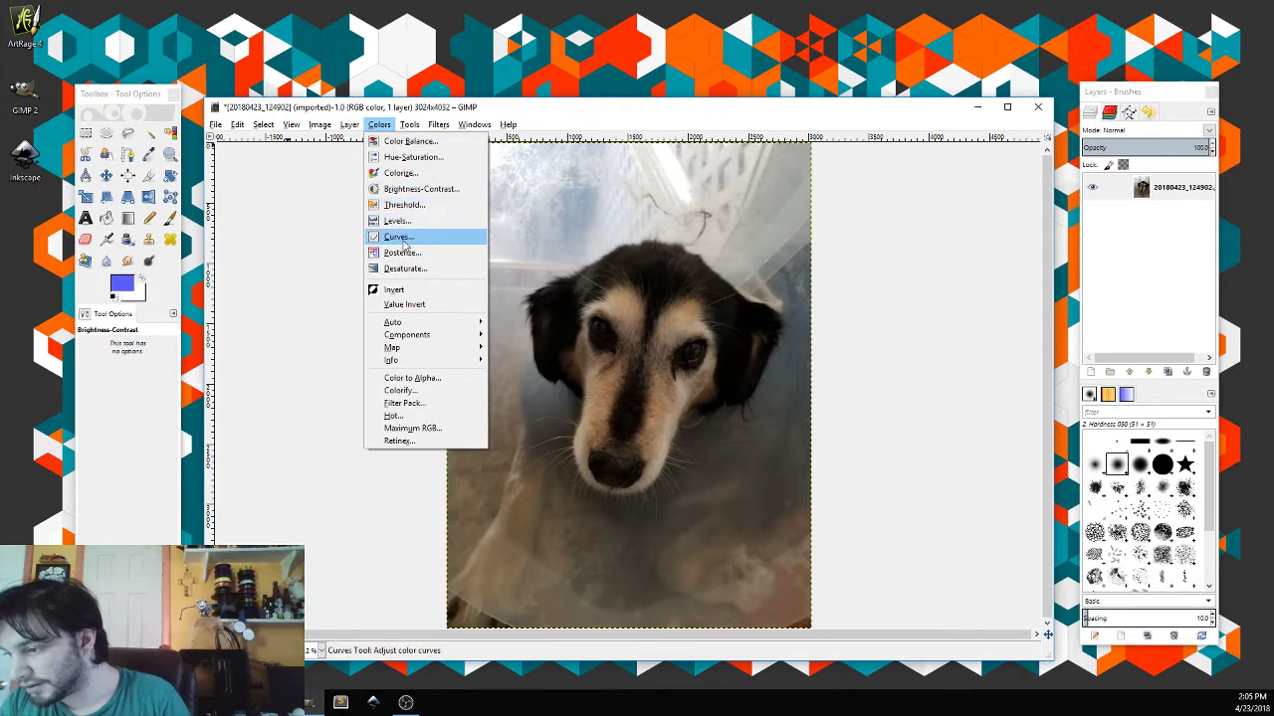
{"action": "left_click", "coordinate": [400, 237]}
{"action": "left_click", "coordinate": [407, 231]}
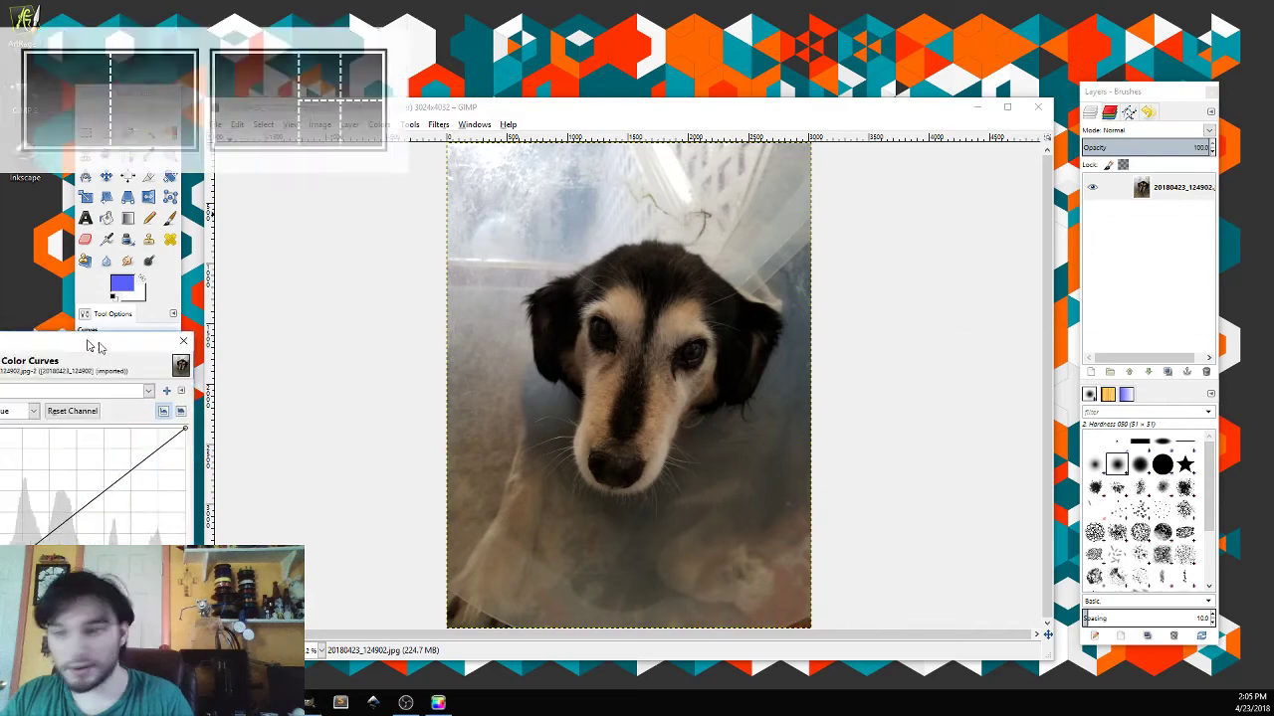
{"action": "left_click_drag", "start_coordinate": [303, 336], "coordinate": [309, 306]}
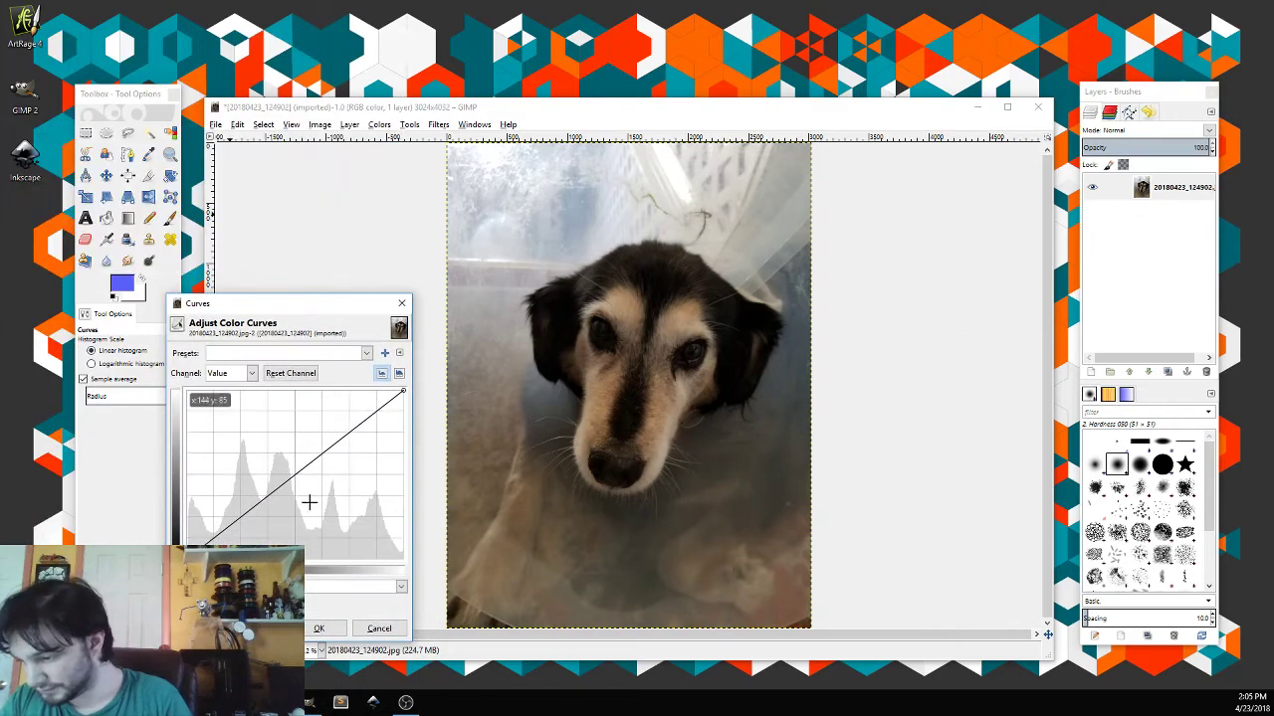
{"action": "left_click_drag", "start_coordinate": [311, 462], "coordinate": [322, 391]}
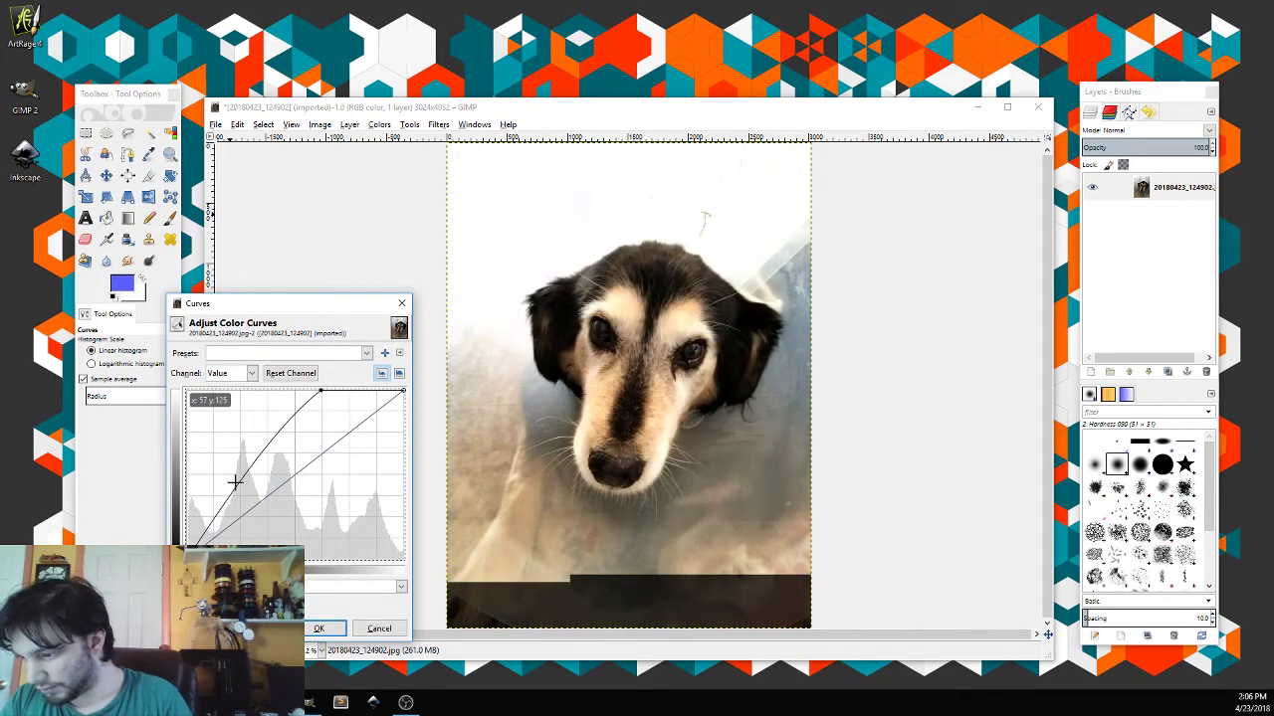
{"action": "left_click_drag", "start_coordinate": [236, 485], "coordinate": [271, 545]}
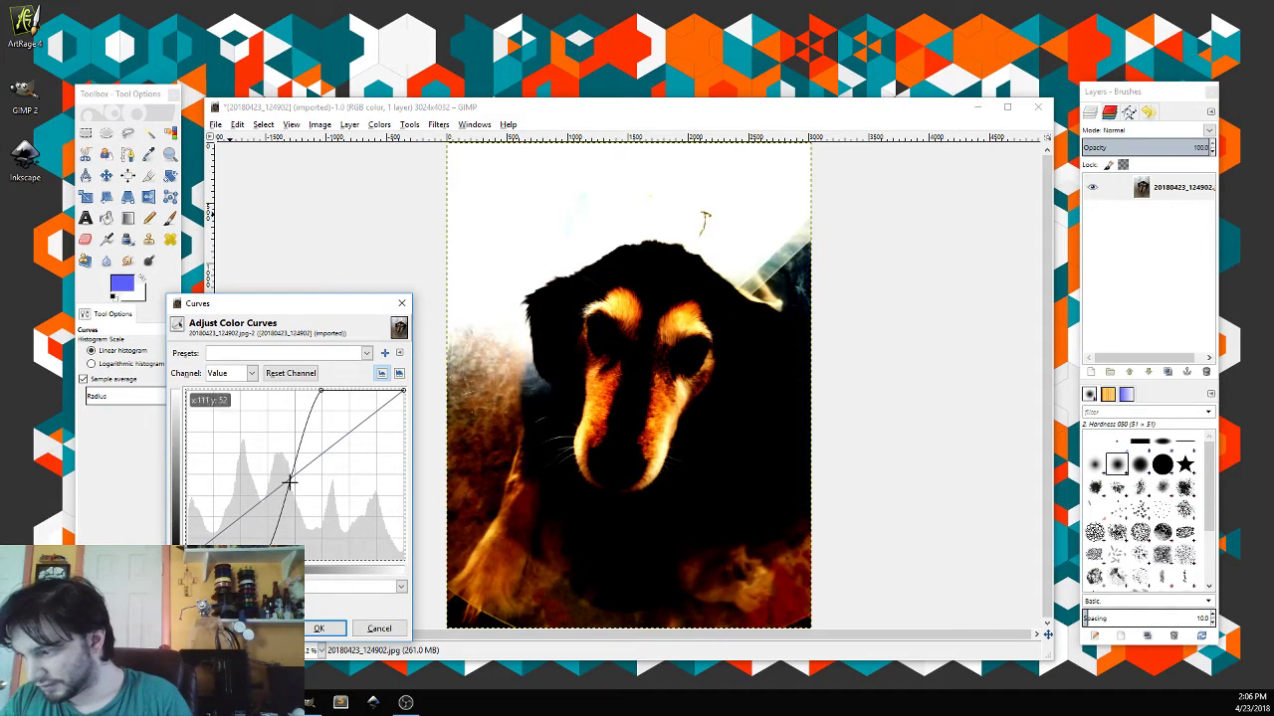
Step: Try steepening the Value curve to nearly vertical within the darker tones, and cancel the Curves adjustment
{"action": "left_click_drag", "start_coordinate": [321, 390], "coordinate": [265, 389]}
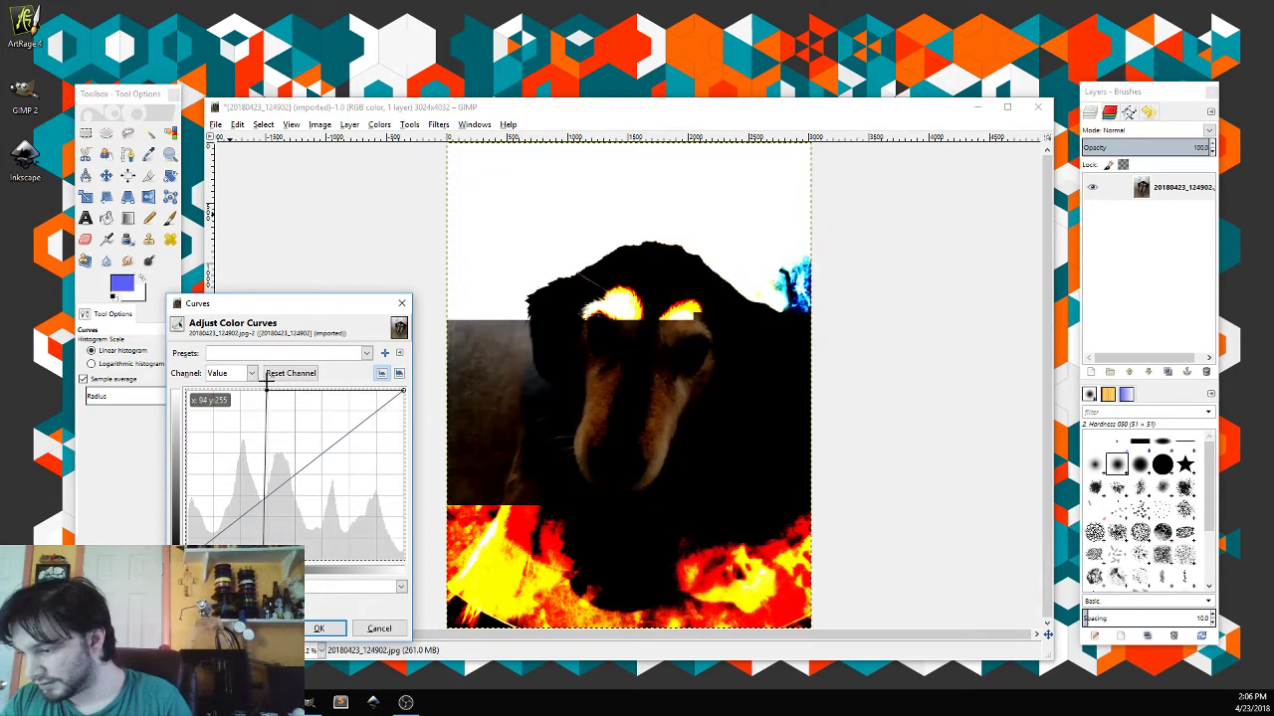
{"action": "left_click_drag", "start_coordinate": [265, 544], "coordinate": [248, 545]}
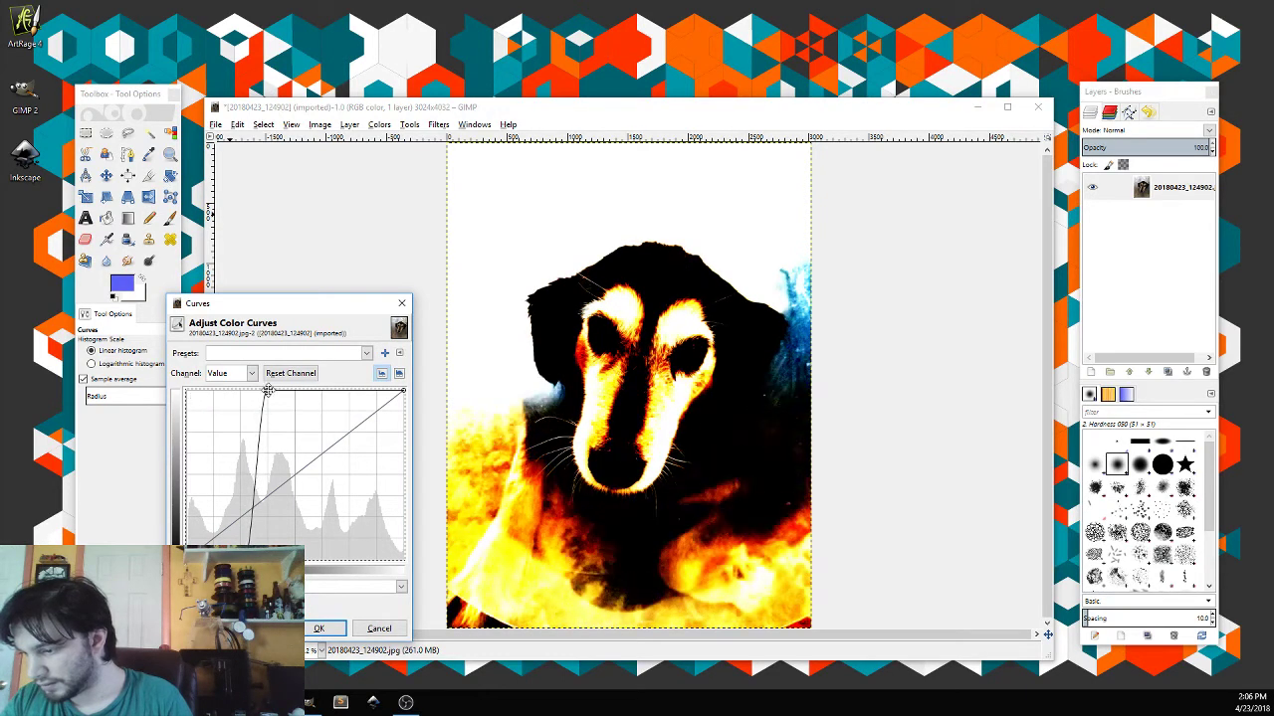
{"action": "left_click_drag", "start_coordinate": [267, 391], "coordinate": [250, 391]}
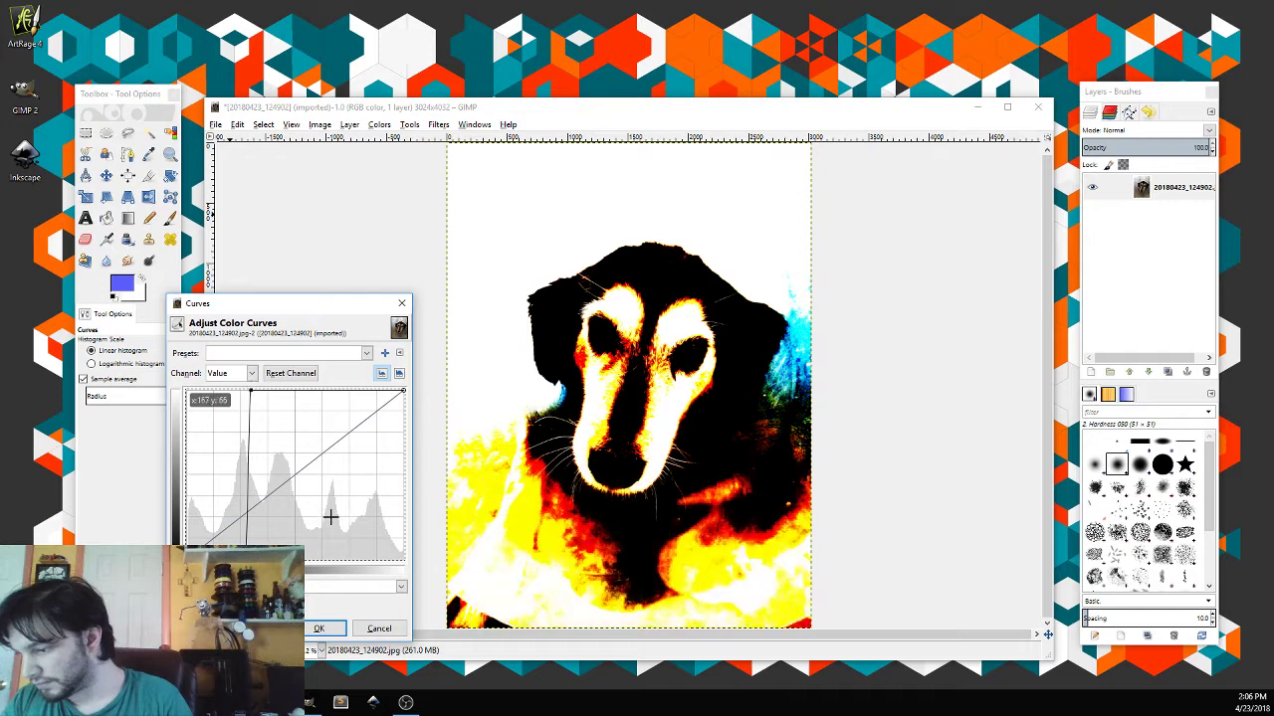
{"action": "left_click", "coordinate": [379, 628]}
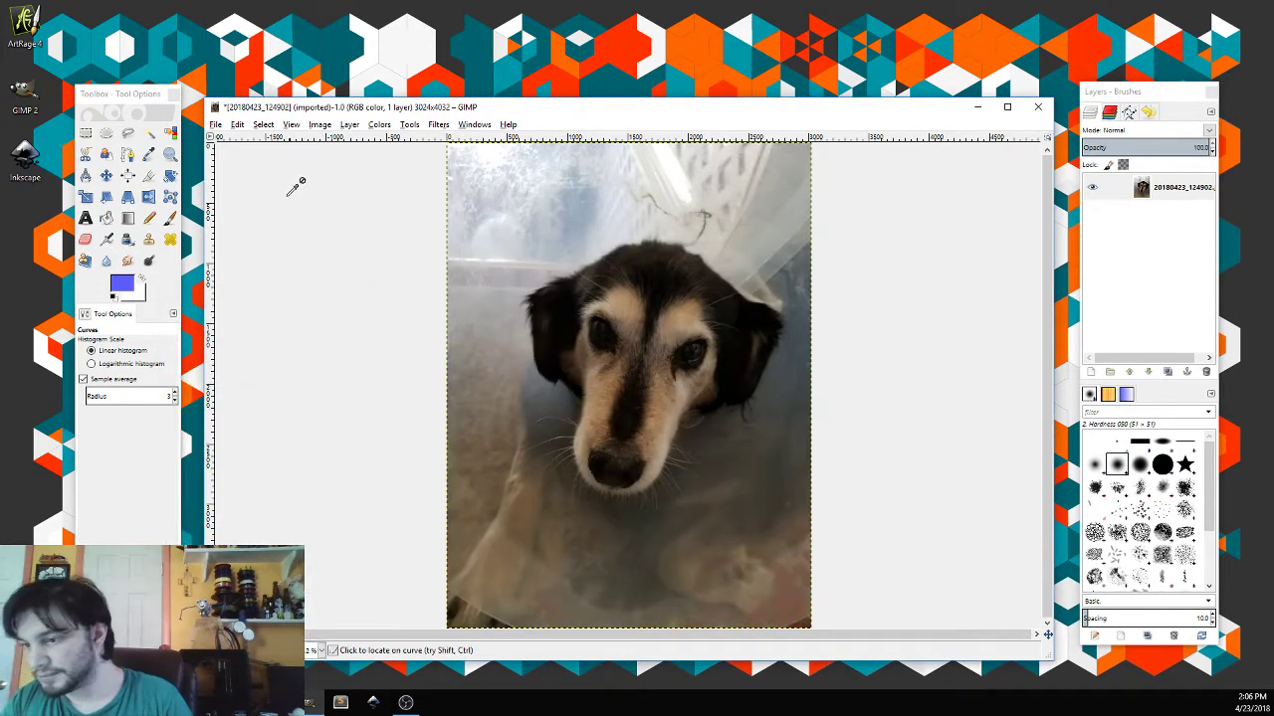
Step: Fuzzy-select the grey background beside the dog's head with a threshold of 47.9
{"action": "left_click", "coordinate": [149, 132]}
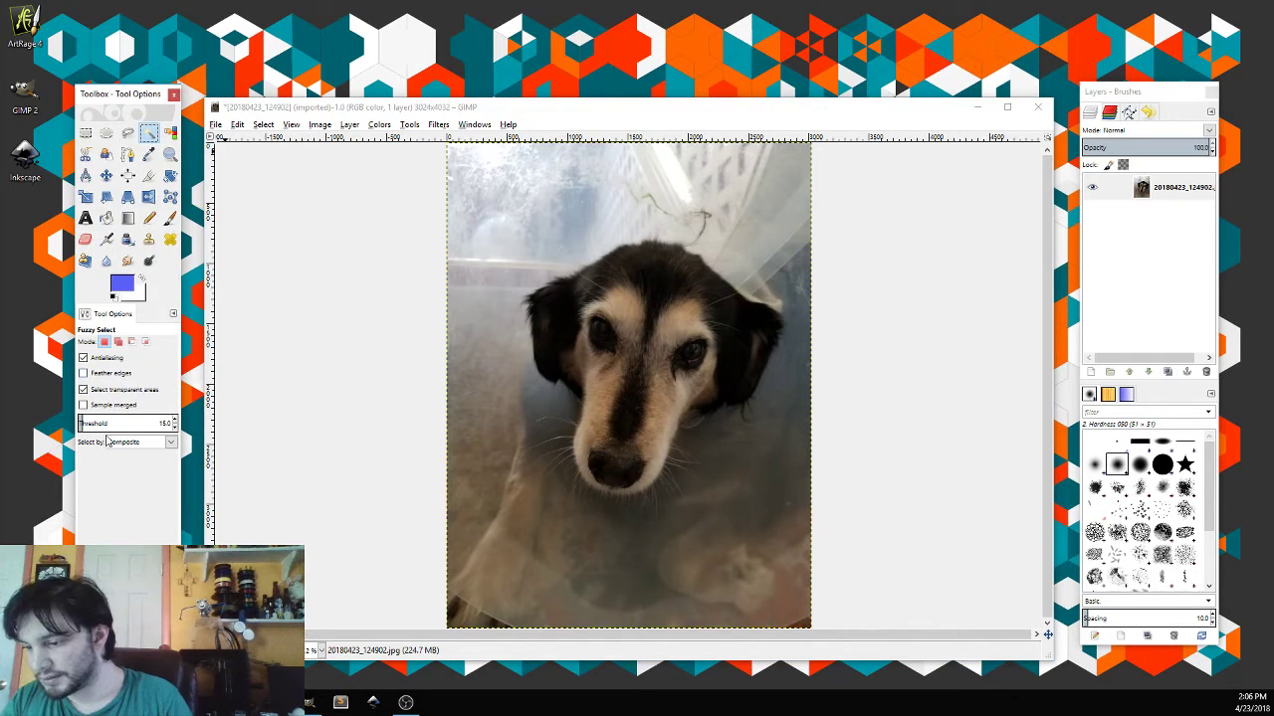
{"action": "left_click_drag", "start_coordinate": [82, 423], "coordinate": [117, 422]}
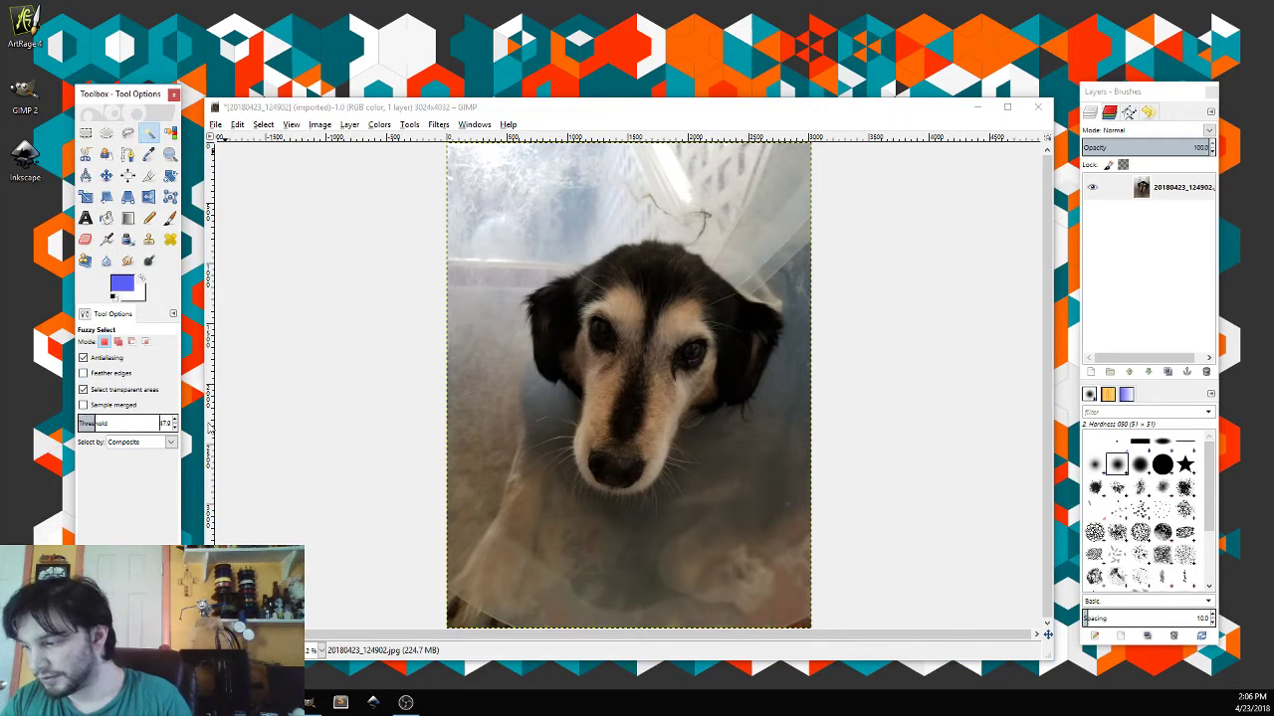
{"action": "left_click", "coordinate": [765, 462]}
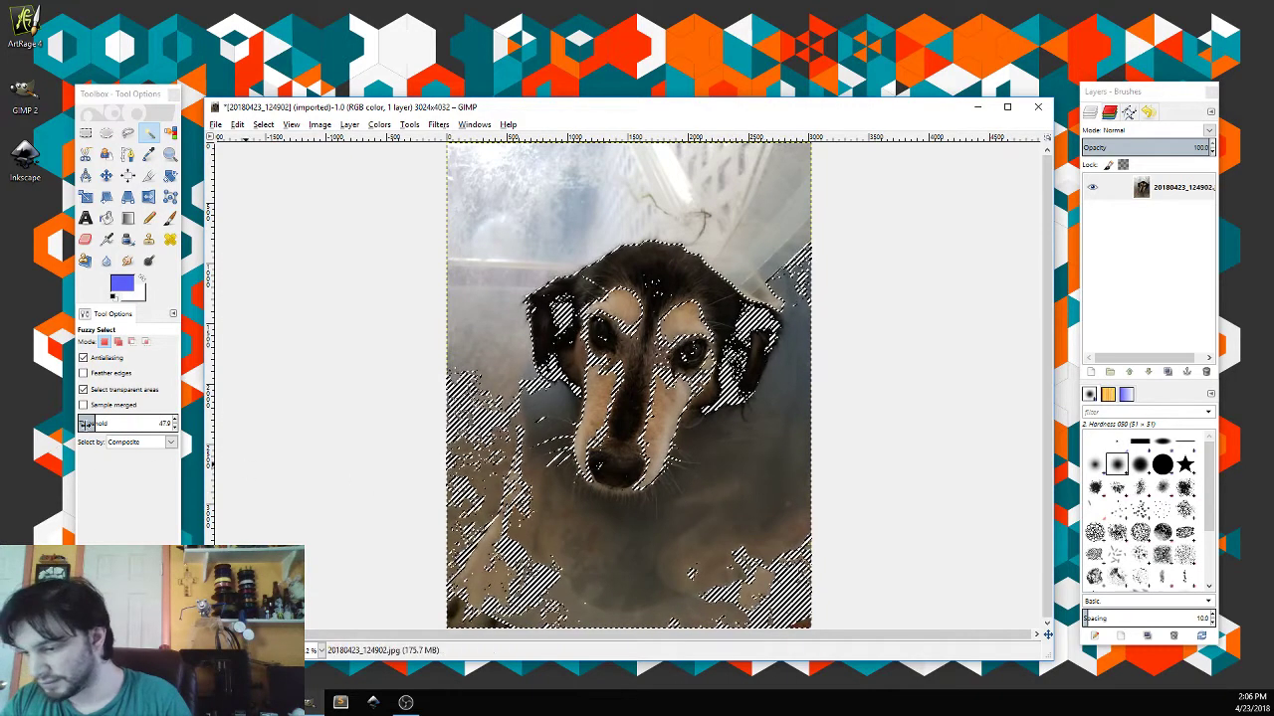
Step: Lower the Fuzzy Select threshold to 21.3 and try selecting the lower background, the top of the head and the dog's left-hand ear
{"action": "left_click_drag", "start_coordinate": [85, 423], "coordinate": [8, 426]}
{"action": "left_click", "coordinate": [716, 497]}
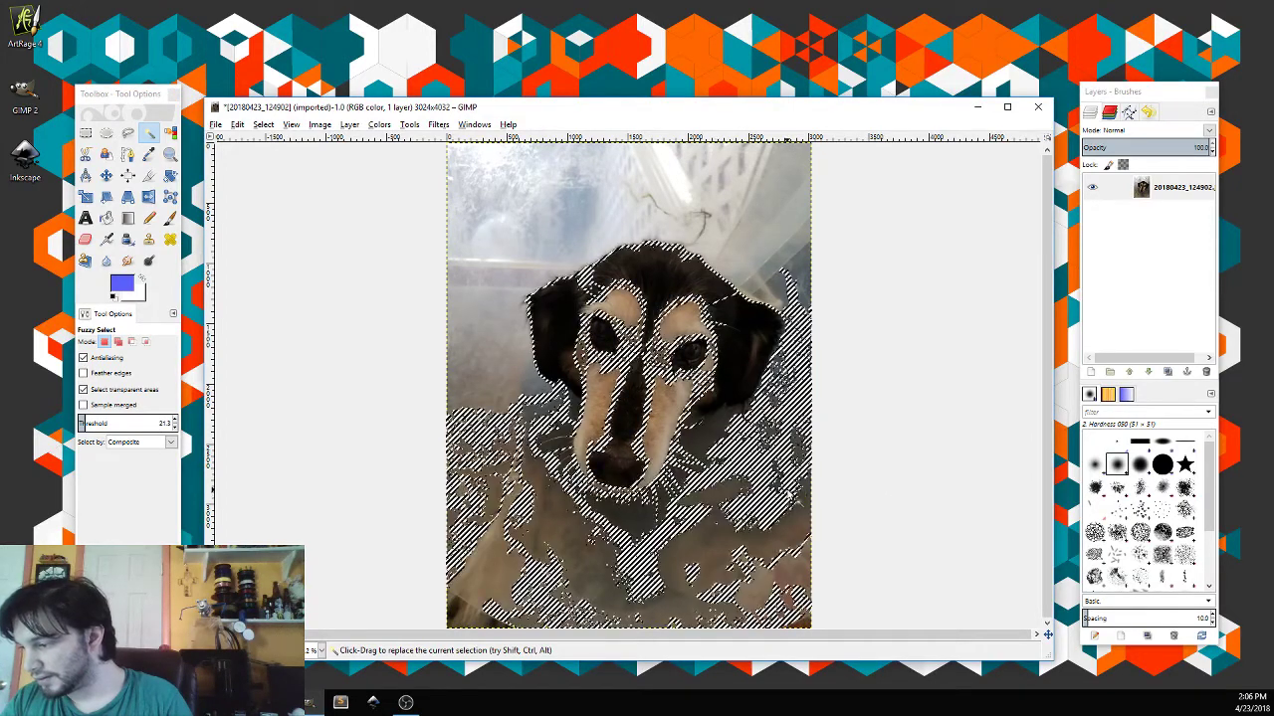
{"action": "left_click", "coordinate": [737, 545]}
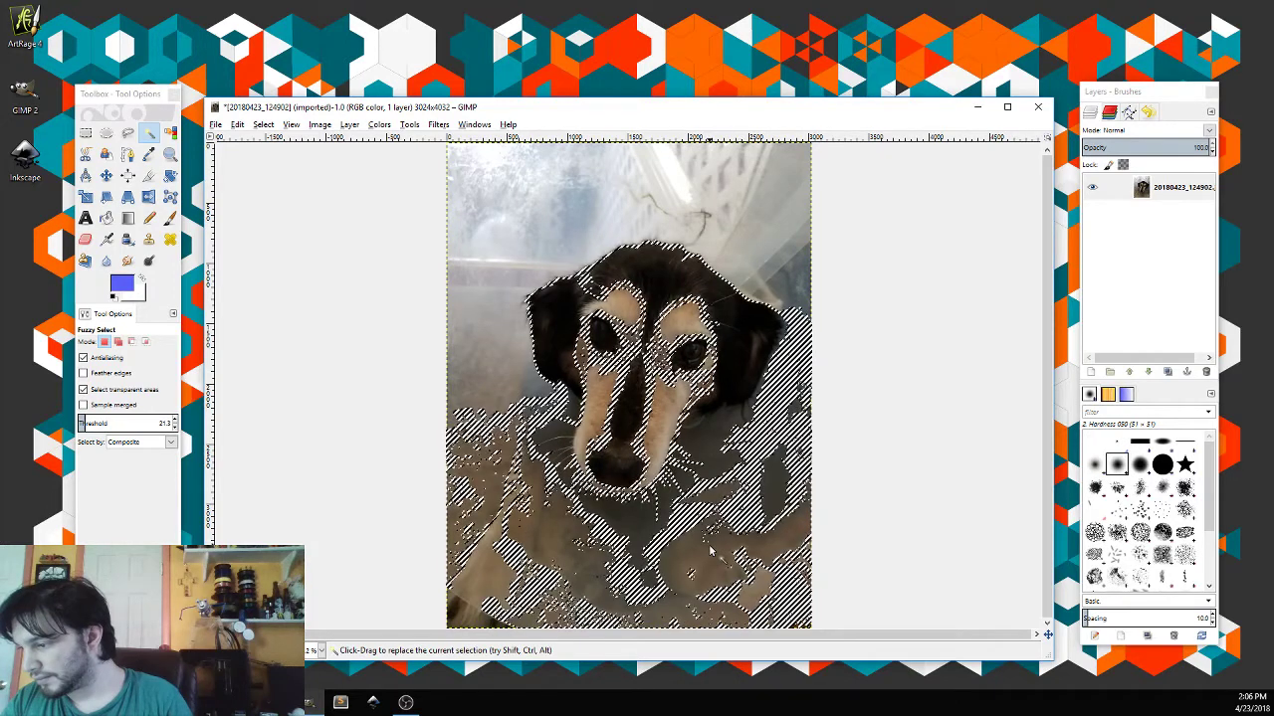
{"action": "left_click", "coordinate": [658, 282]}
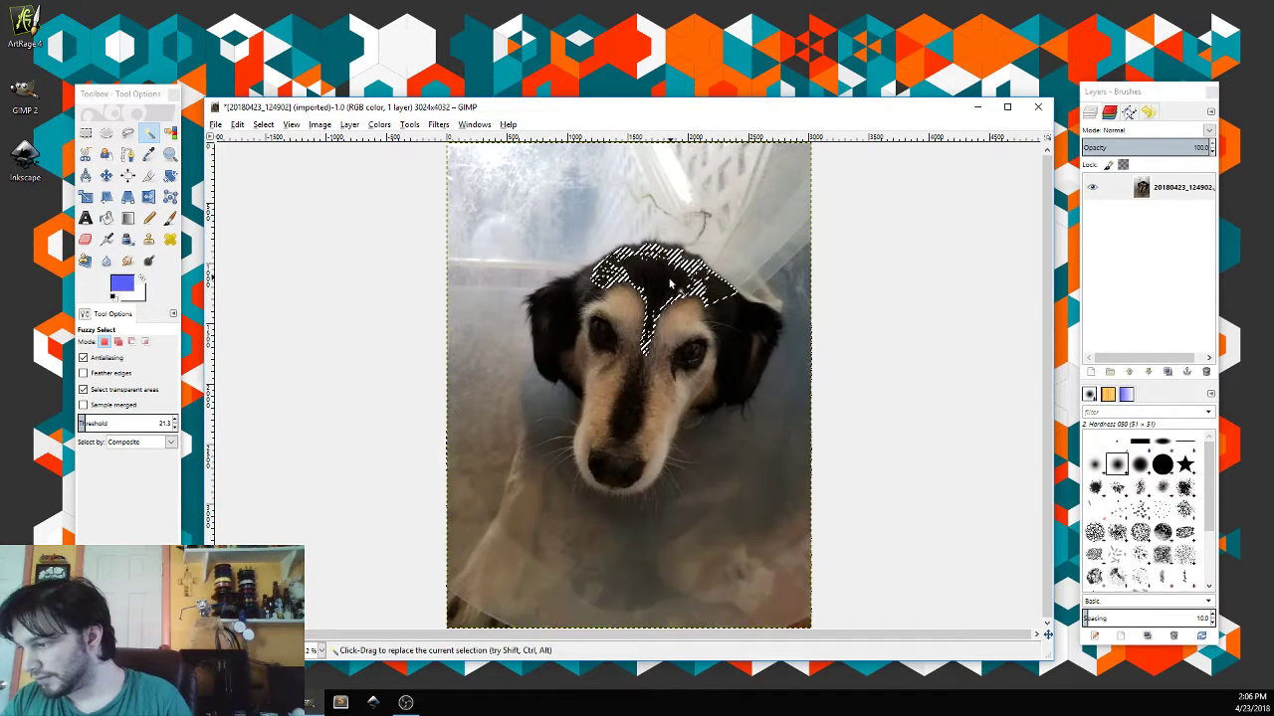
{"action": "left_click", "coordinate": [545, 315]}
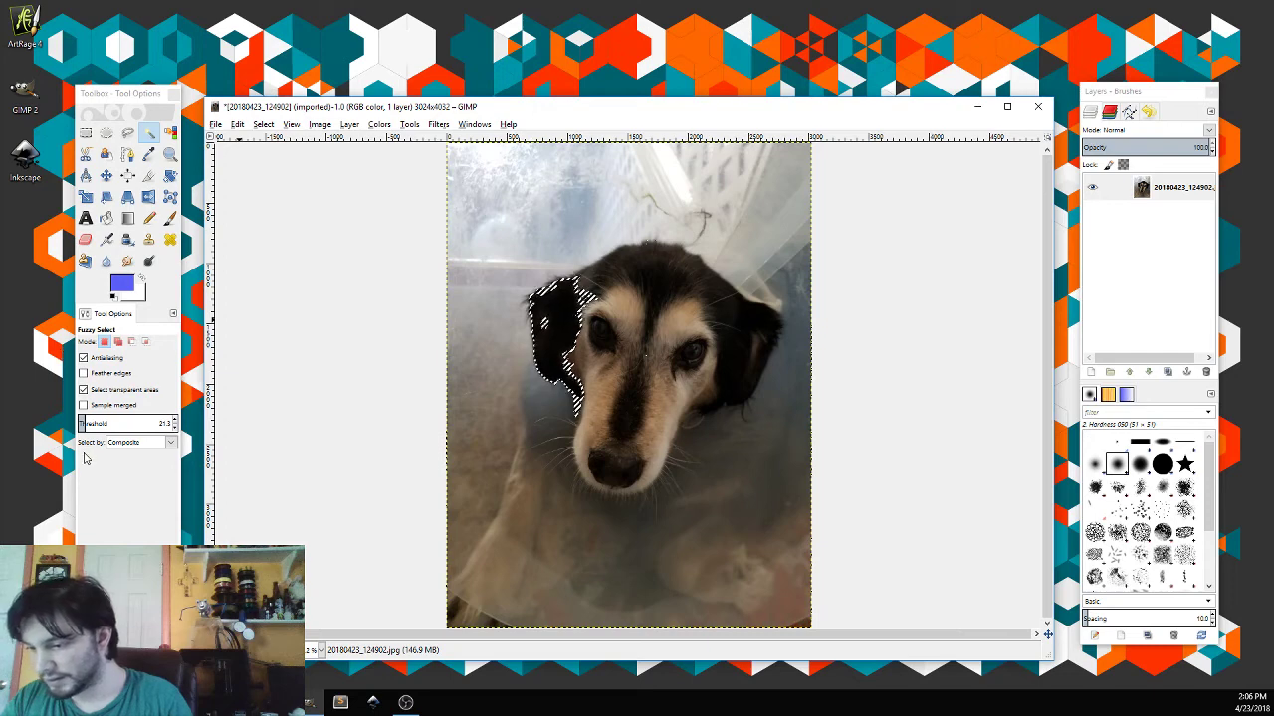
Step: Raise the Fuzzy Select threshold to 51.3, reselect the left-hand ear and add the neighbouring eye and dark head fur to the selection
{"action": "left_click", "coordinate": [175, 421]}
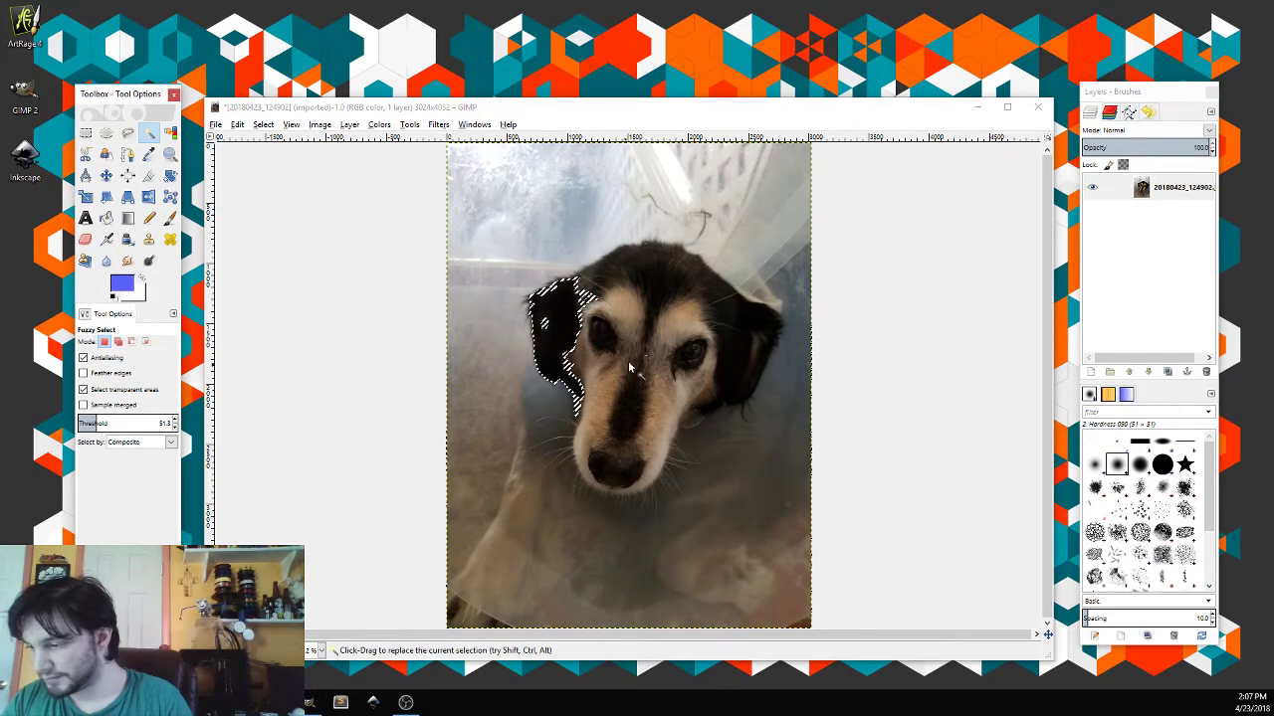
{"action": "left_click", "coordinate": [573, 336]}
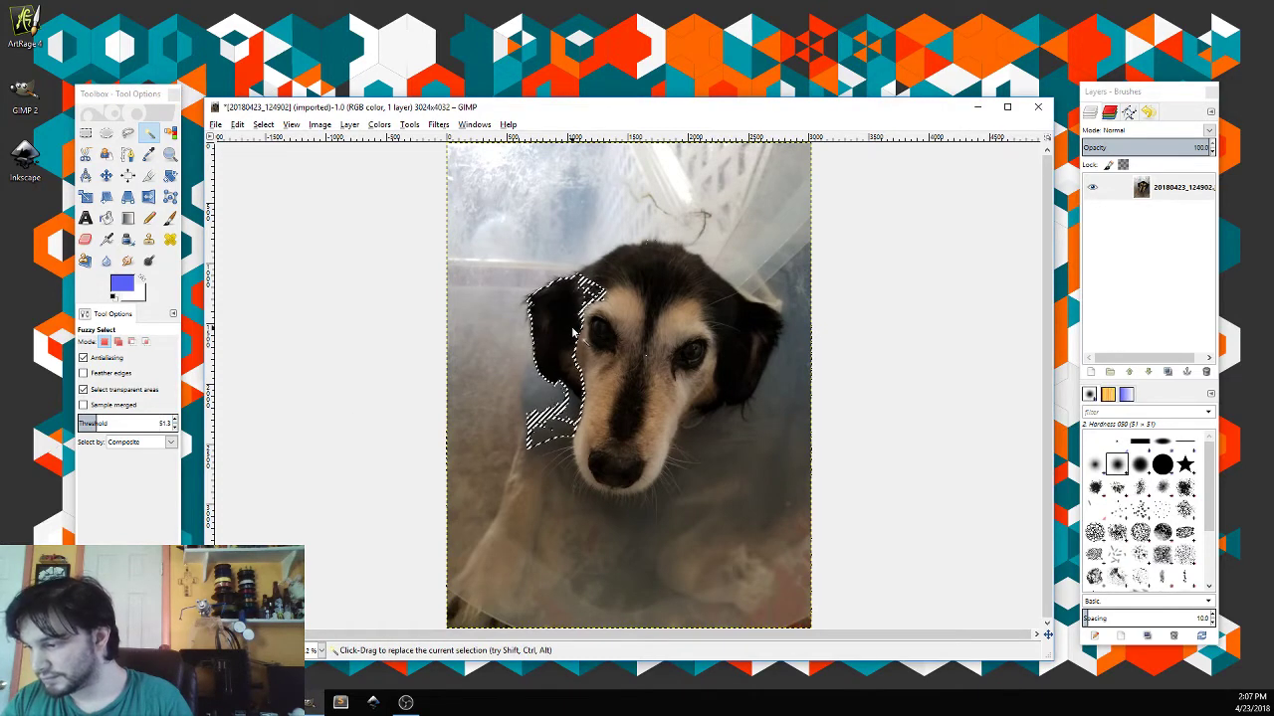
{"action": "key", "text": "shift"}
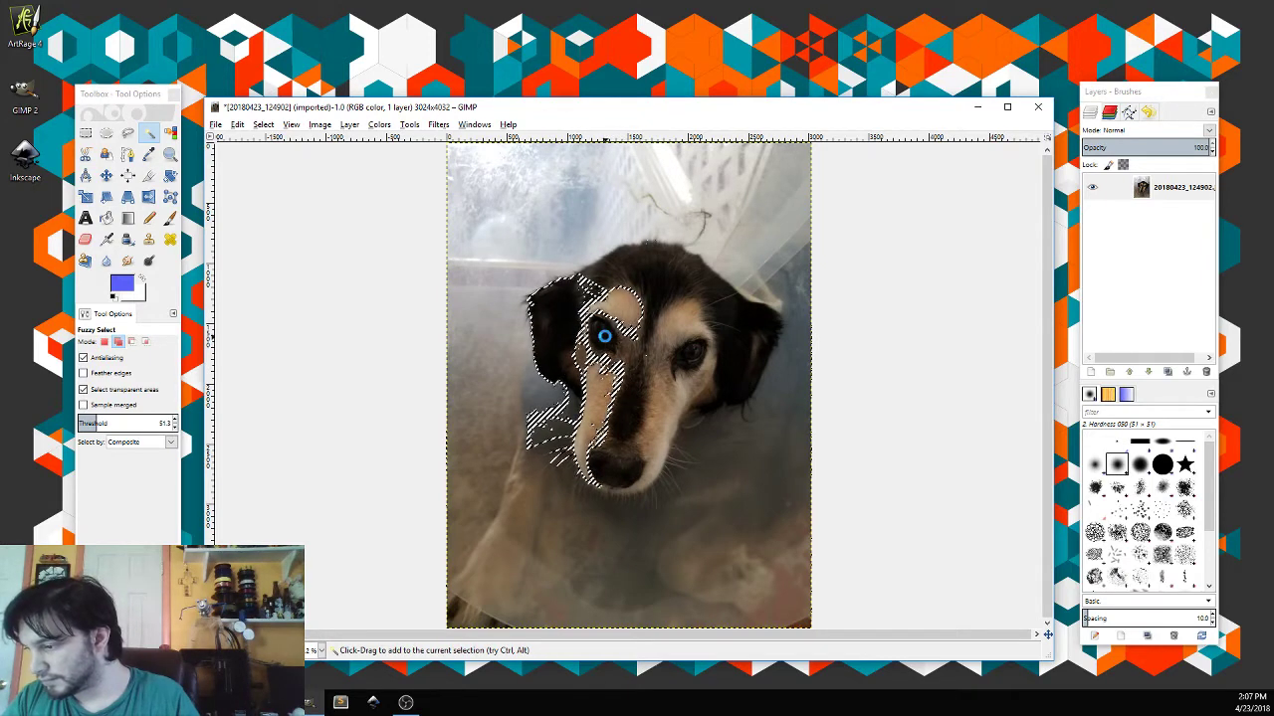
{"action": "left_click_drag", "start_coordinate": [606, 340], "coordinate": [739, 324]}
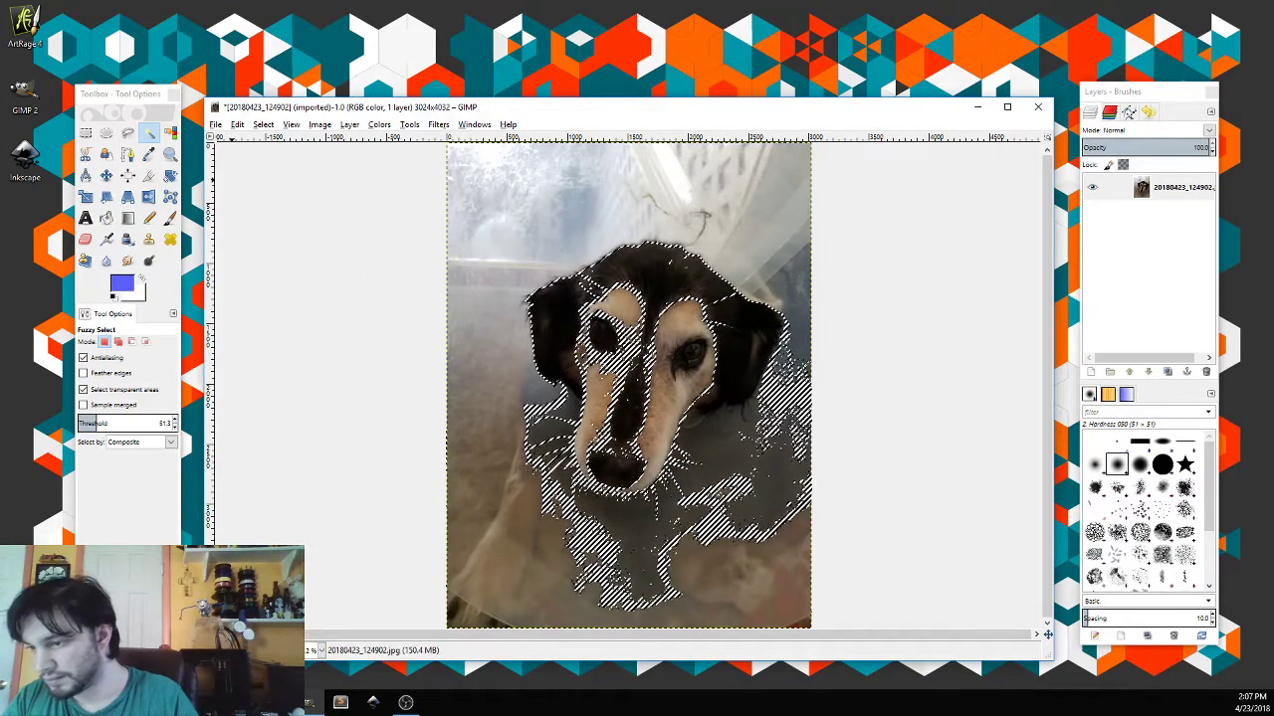
Step: Try outlining the dog's face with Free Select, and undo the replacement of the existing selection
{"action": "left_click", "coordinate": [127, 136]}
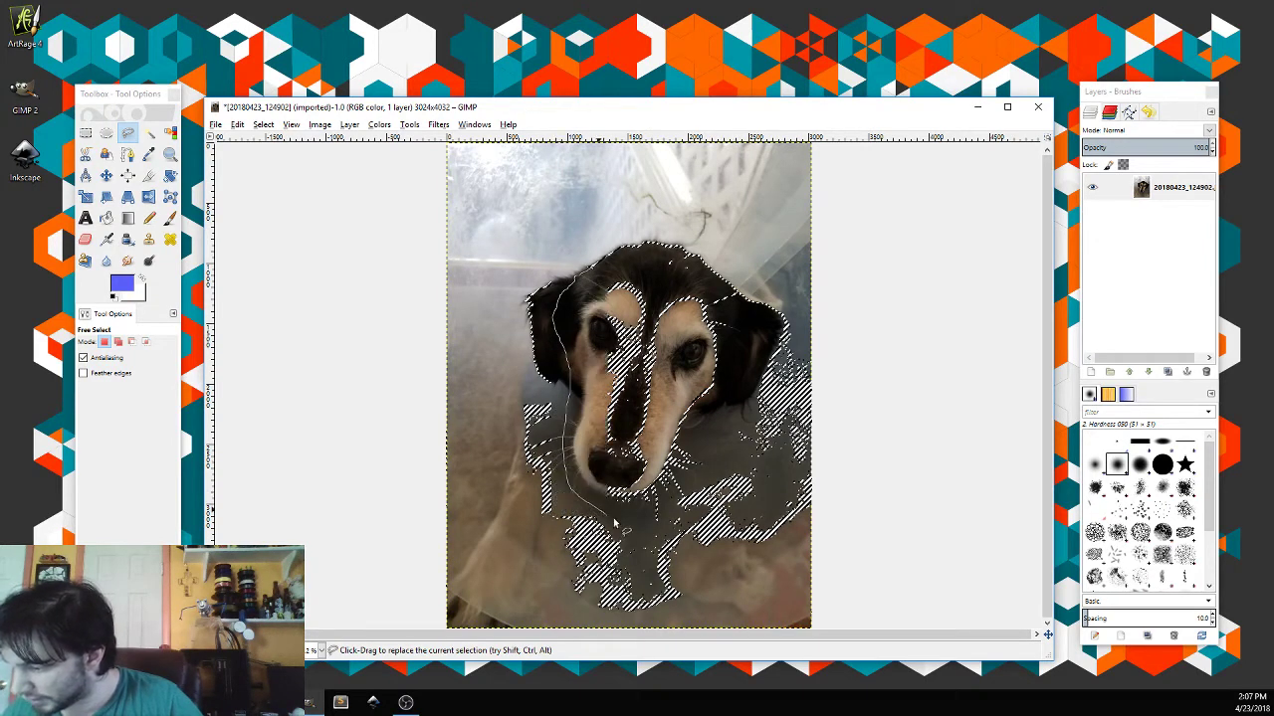
{"action": "mouse_move", "coordinate": [614, 522]}
{"action": "left_mouse_down"}
{"action": "mouse_move", "coordinate": [677, 503]}
{"action": "mouse_move", "coordinate": [720, 458]}
{"action": "mouse_move", "coordinate": [756, 343]}
{"action": "left_mouse_up"}
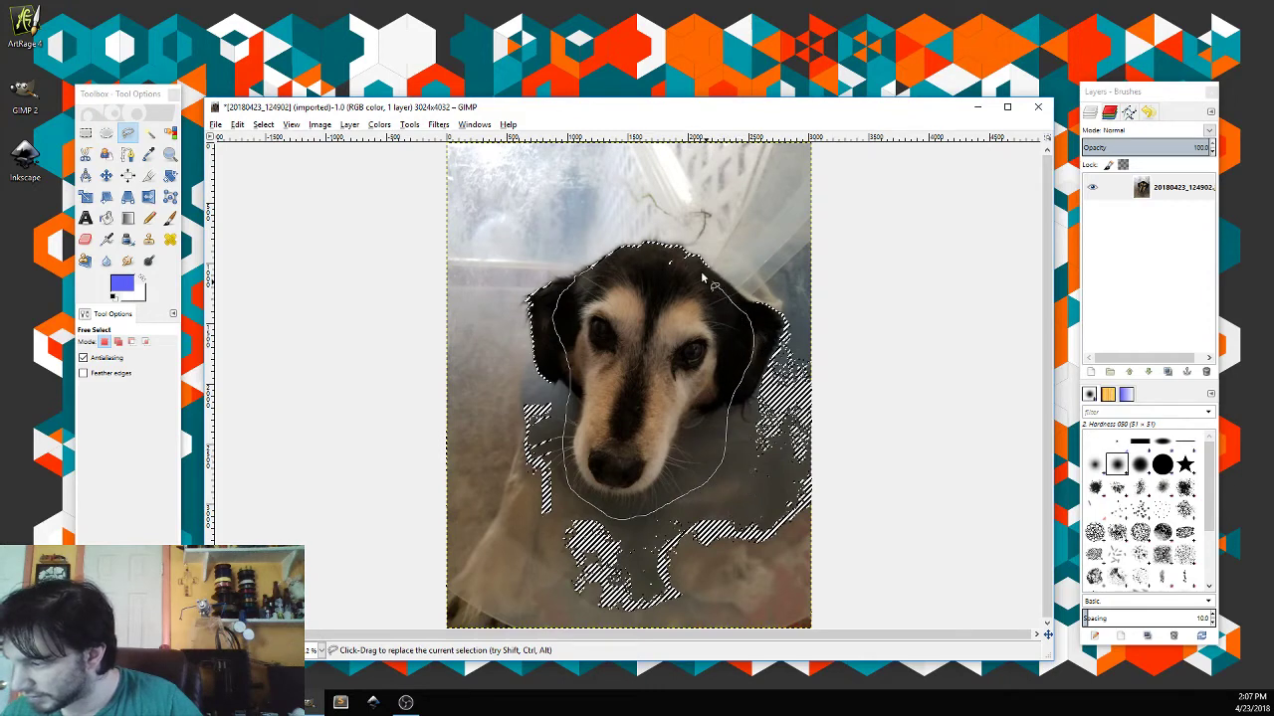
{"action": "key", "text": "Return"}
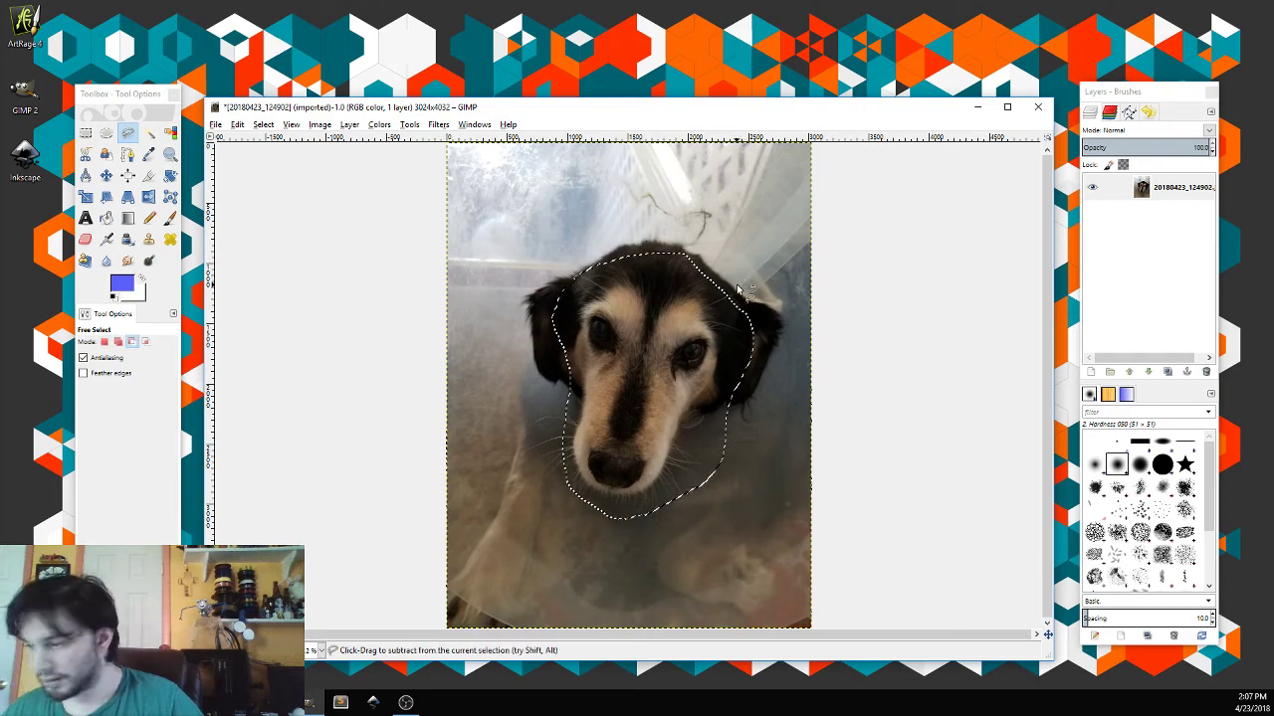
{"action": "key", "text": "ctrl+z"}
Step: Add the dog's whole face and the small gap at the upper head edge to the selection with Free Select
{"action": "left_click", "coordinate": [649, 247], "text": "shift"}
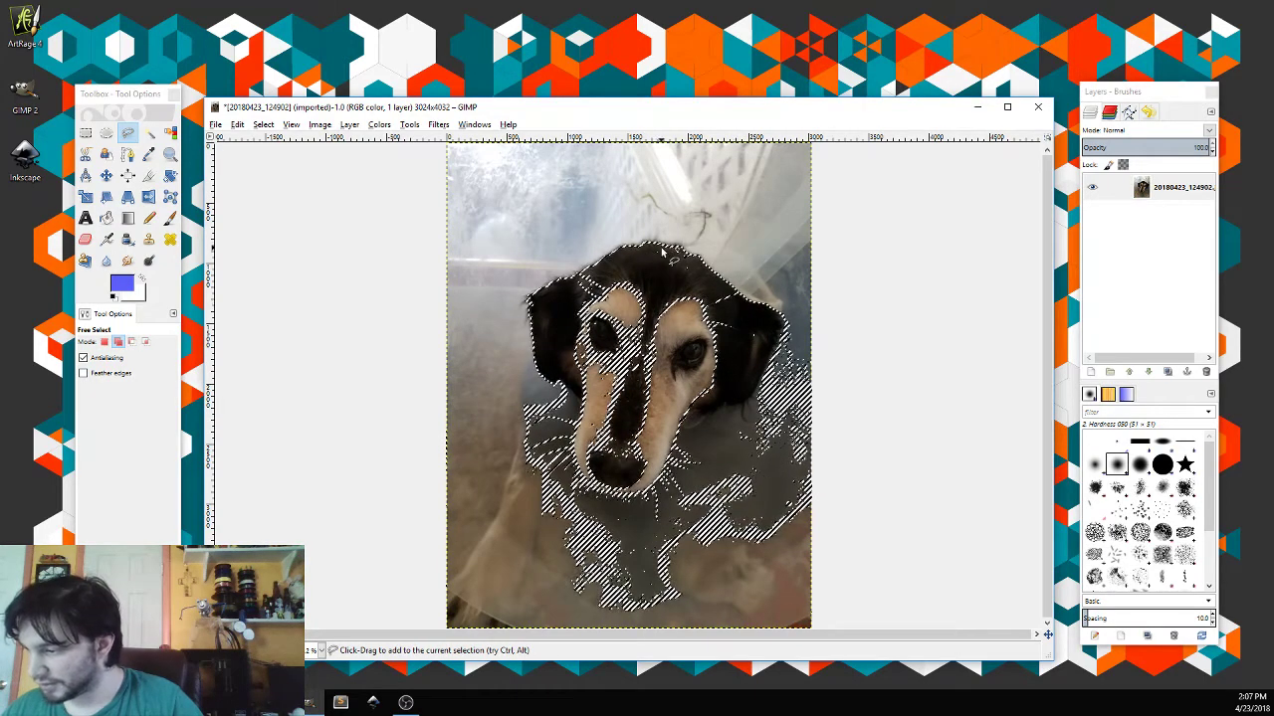
{"action": "mouse_move", "coordinate": [642, 255]}
{"action": "left_mouse_down"}
{"action": "mouse_move", "coordinate": [566, 282]}
{"action": "mouse_move", "coordinate": [551, 317]}
{"action": "mouse_move", "coordinate": [571, 384]}
{"action": "mouse_move", "coordinate": [565, 469]}
{"action": "mouse_move", "coordinate": [601, 511]}
{"action": "mouse_move", "coordinate": [661, 512]}
{"action": "mouse_move", "coordinate": [711, 467]}
{"action": "mouse_move", "coordinate": [761, 339]}
{"action": "mouse_move", "coordinate": [734, 308]}
{"action": "left_mouse_up"}
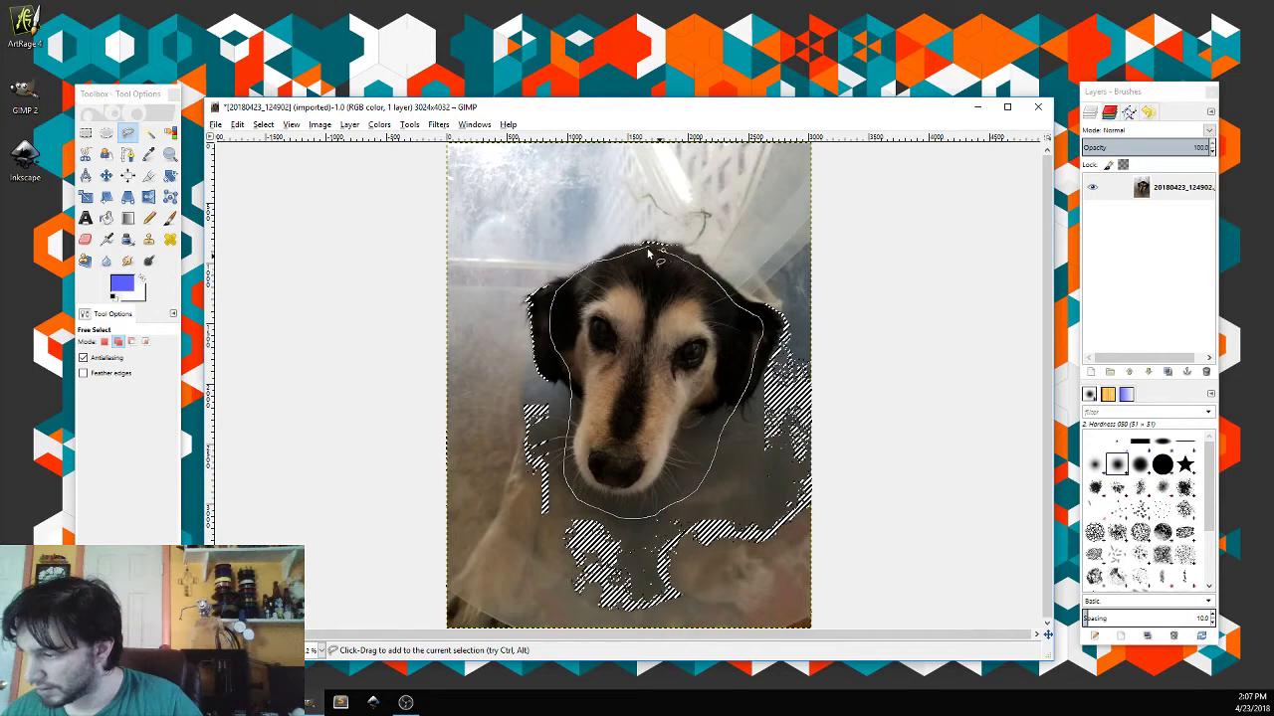
{"action": "left_click_drag", "start_coordinate": [648, 257], "coordinate": [643, 254]}
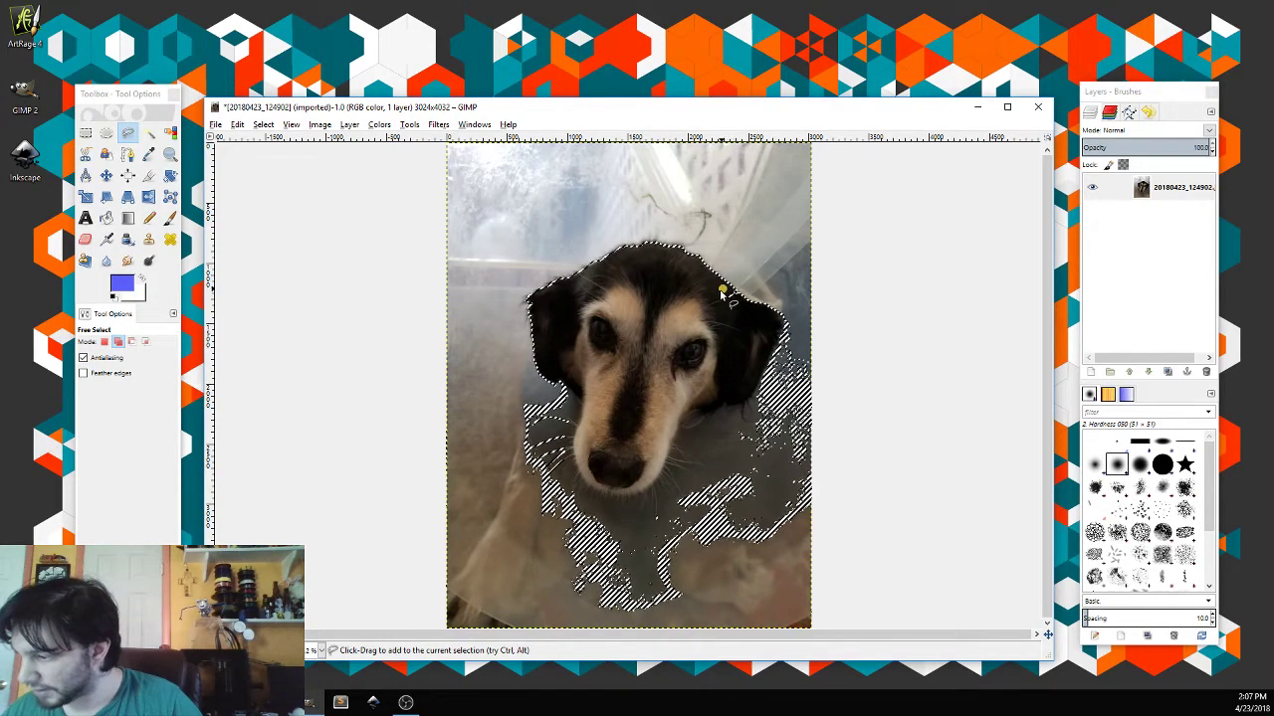
{"action": "left_click_drag", "start_coordinate": [722, 290], "coordinate": [756, 279]}
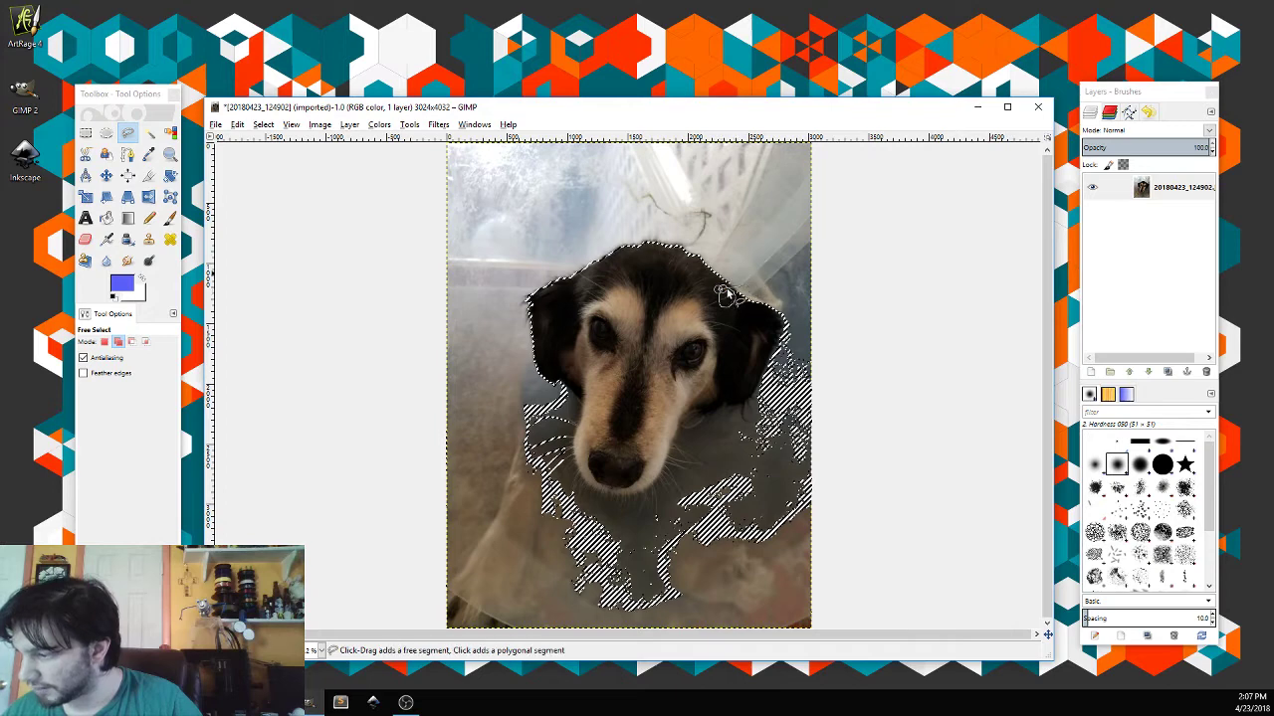
{"action": "left_click", "coordinate": [723, 291]}
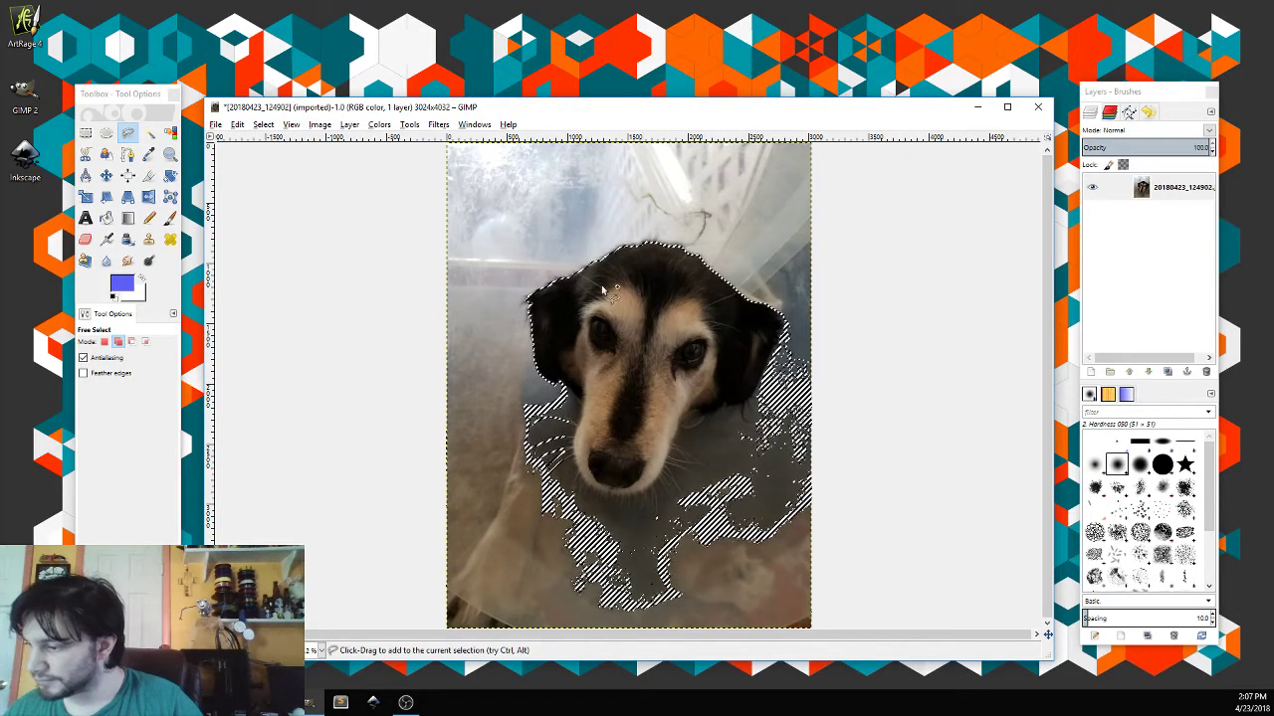
Step: Invert the selection and delete the background around the dog
{"action": "left_click", "coordinate": [263, 125]}
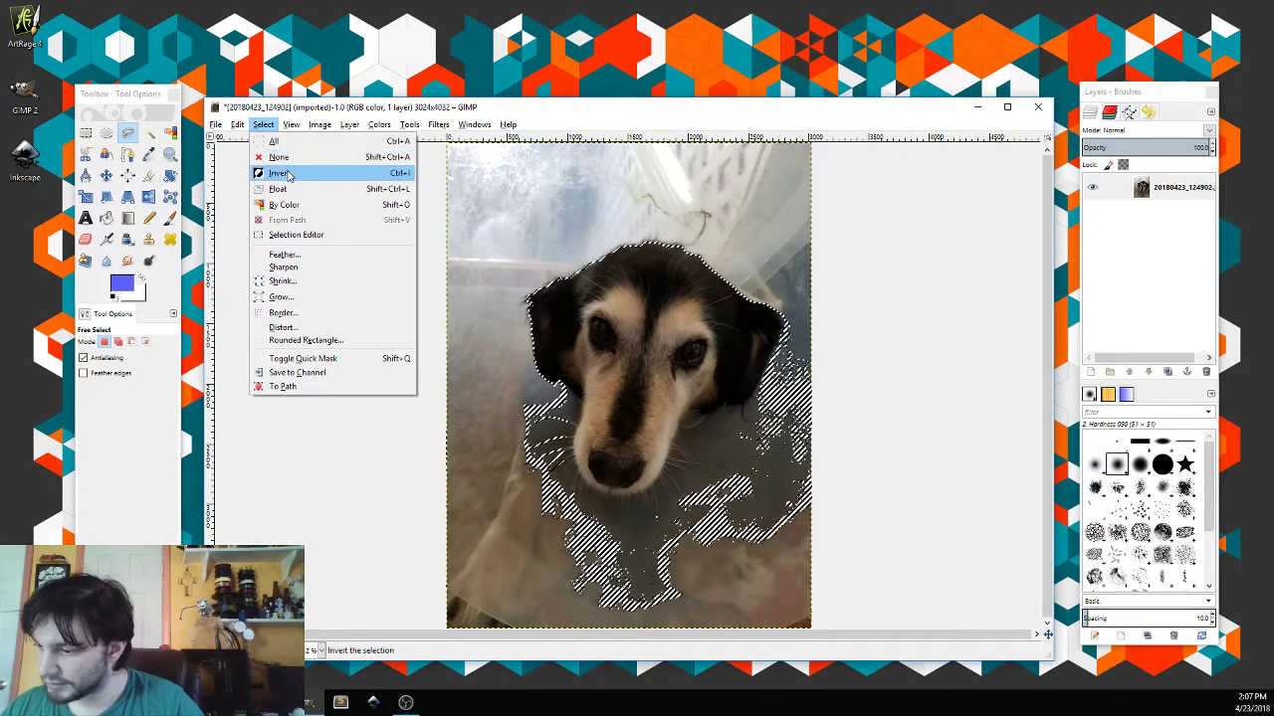
{"action": "left_click", "coordinate": [279, 173]}
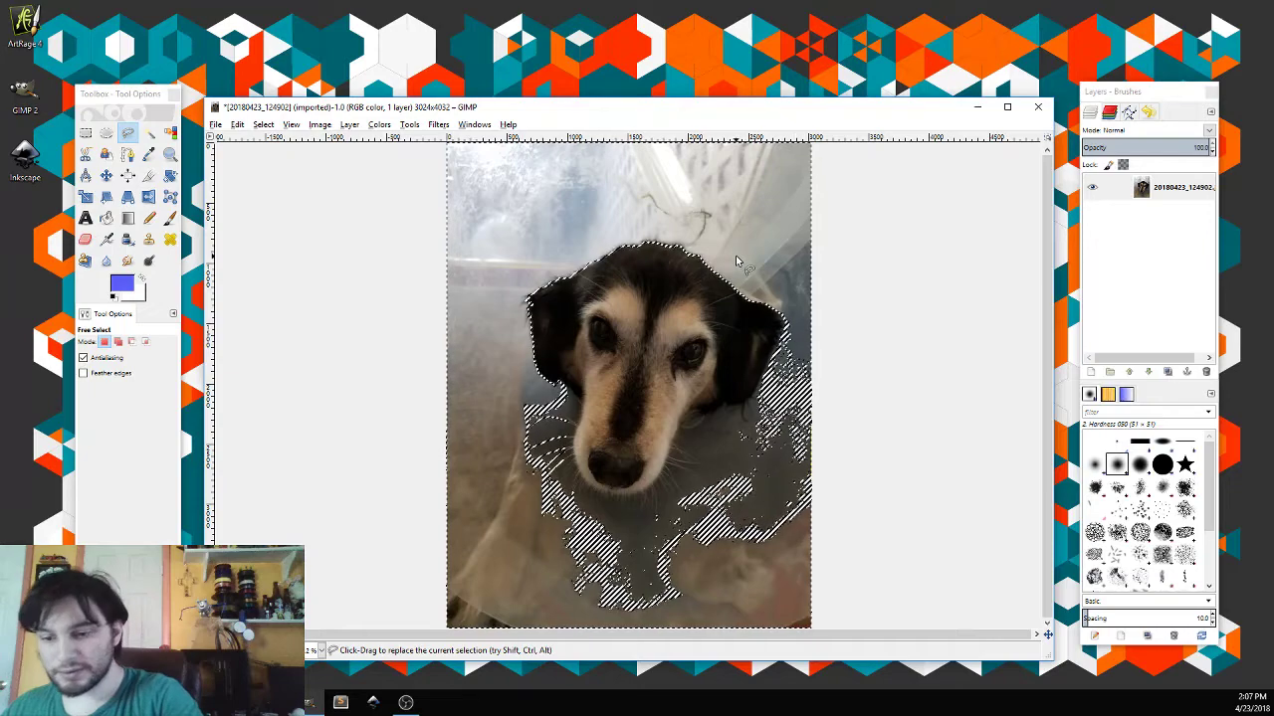
{"action": "key", "text": "Delete"}
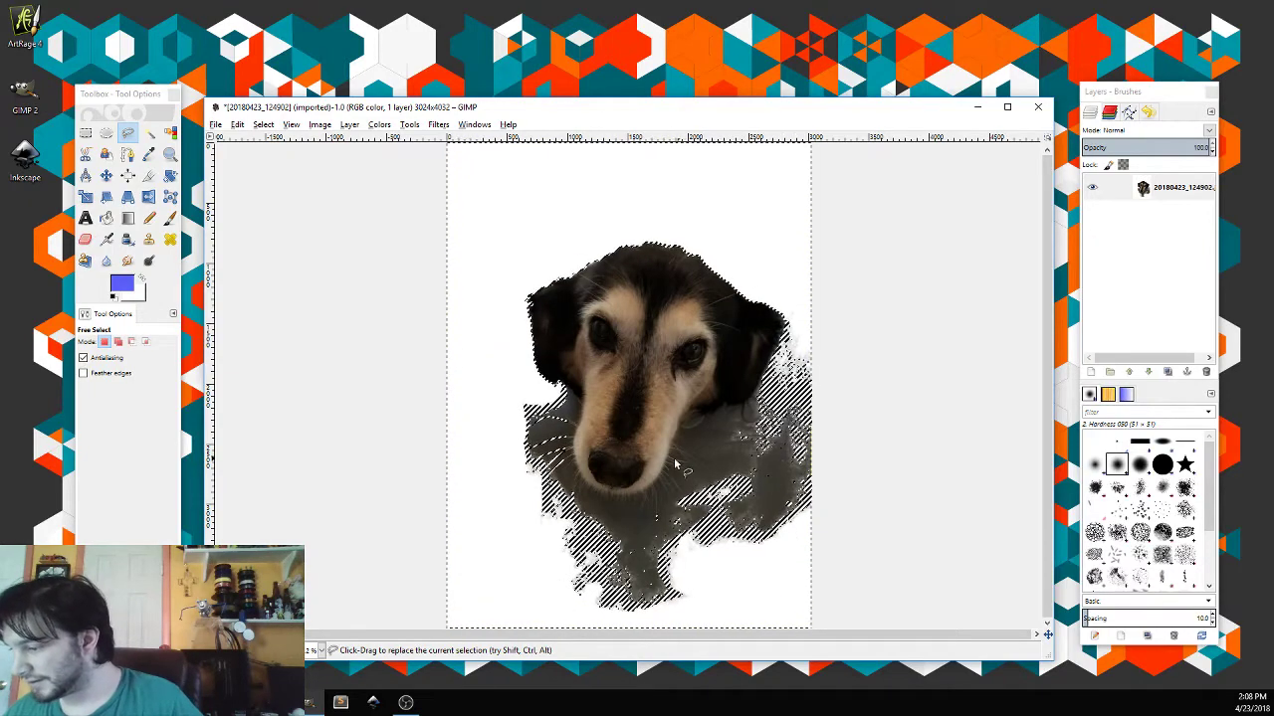
Step: Outline the grey remnant under the right-hand ear and beside the snout with Free Select, and delete it
{"action": "left_click", "coordinate": [784, 296]}
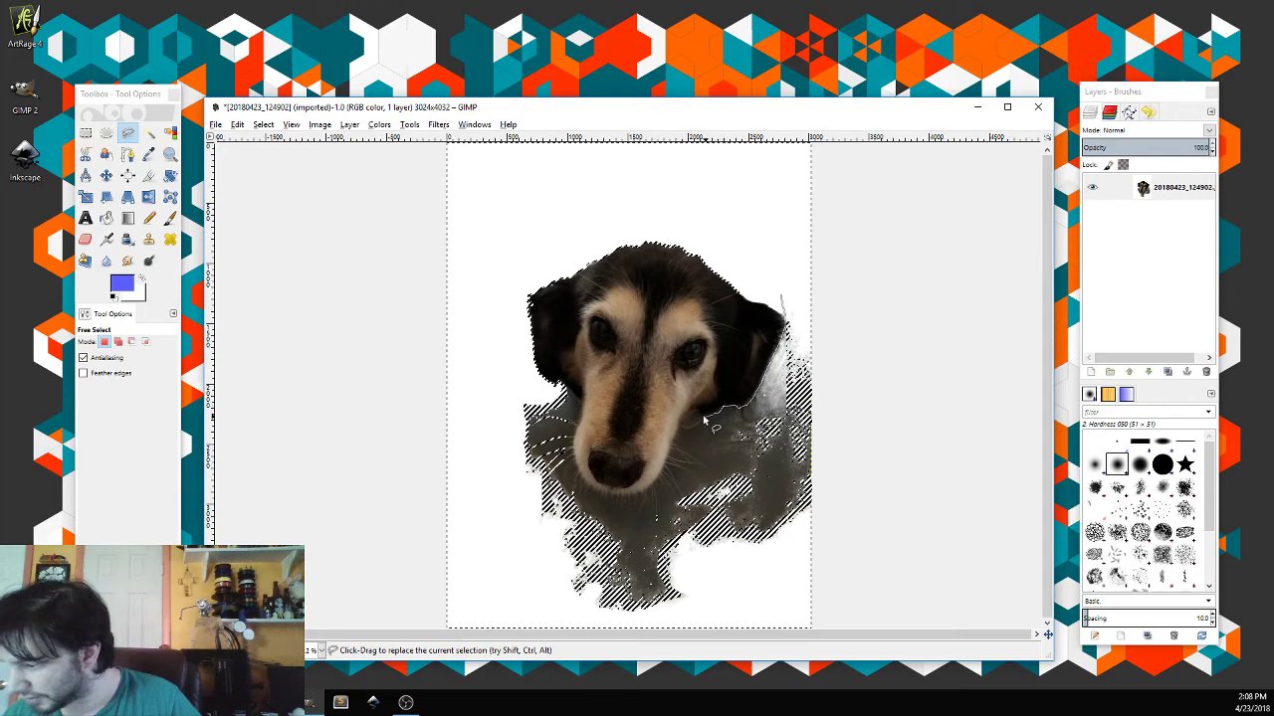
{"action": "mouse_move", "coordinate": [704, 418]}
{"action": "left_mouse_down"}
{"action": "mouse_move", "coordinate": [657, 517]}
{"action": "mouse_move", "coordinate": [681, 580]}
{"action": "mouse_move", "coordinate": [750, 592]}
{"action": "mouse_move", "coordinate": [830, 527]}
{"action": "mouse_move", "coordinate": [860, 355]}
{"action": "mouse_move", "coordinate": [820, 293]}
{"action": "mouse_move", "coordinate": [781, 299]}
{"action": "left_mouse_up"}
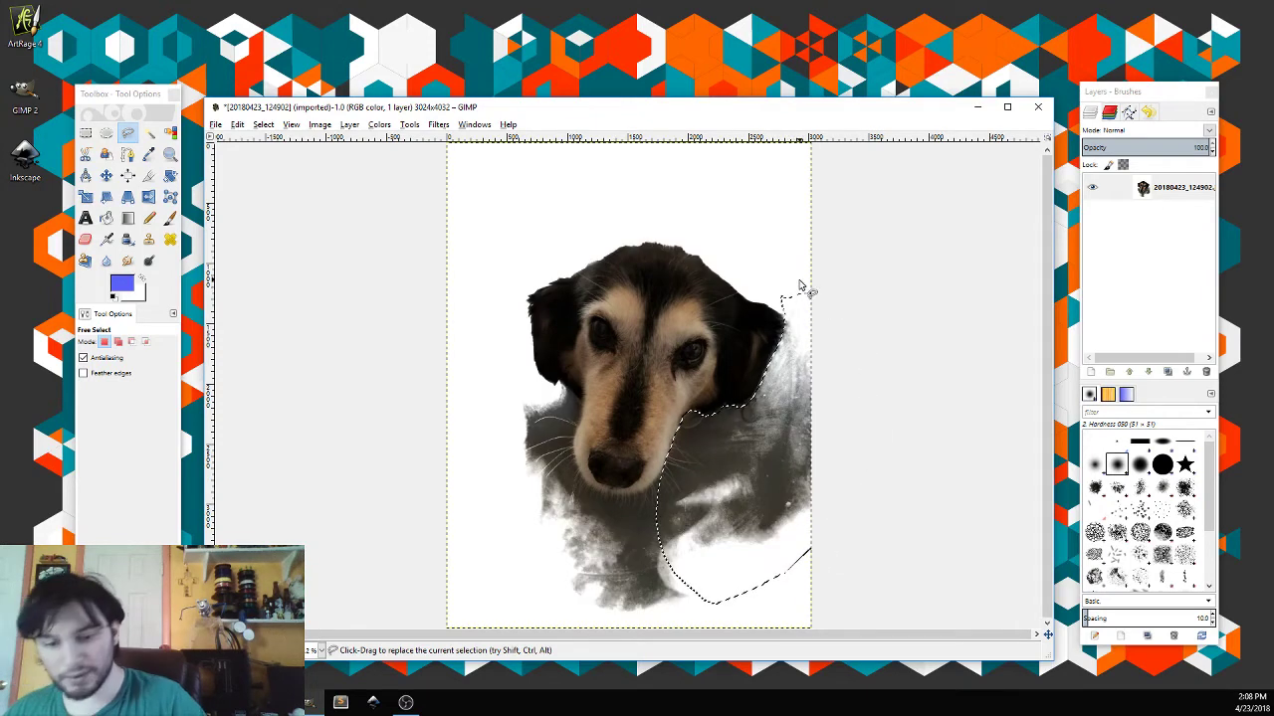
{"action": "key", "text": "Delete"}
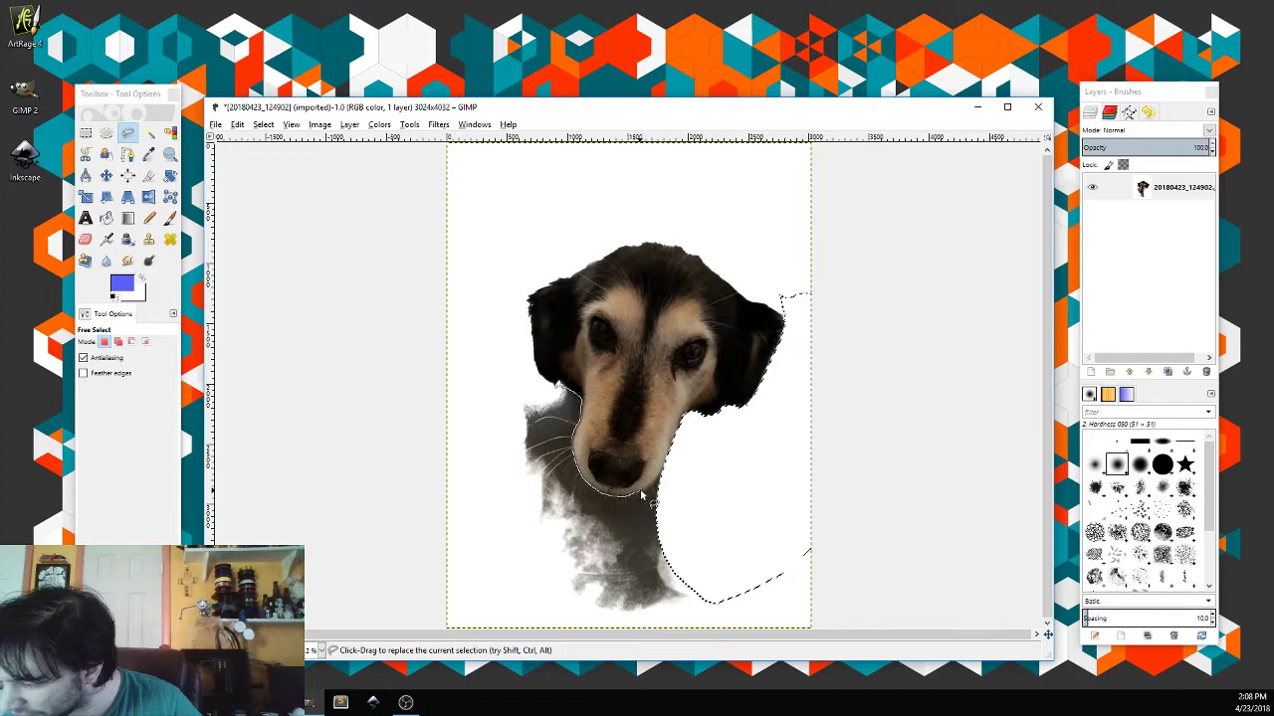
Step: Outline the remaining grey area below the left-hand ear and chin with Free Select, and delete it
{"action": "mouse_move", "coordinate": [671, 488]}
{"action": "left_mouse_down"}
{"action": "mouse_move", "coordinate": [722, 447]}
{"action": "mouse_move", "coordinate": [770, 447]}
{"action": "mouse_move", "coordinate": [818, 474]}
{"action": "mouse_move", "coordinate": [831, 561]}
{"action": "mouse_move", "coordinate": [799, 617]}
{"action": "mouse_move", "coordinate": [719, 636]}
{"action": "mouse_move", "coordinate": [636, 633]}
{"action": "mouse_move", "coordinate": [514, 604]}
{"action": "mouse_move", "coordinate": [471, 473]}
{"action": "mouse_move", "coordinate": [494, 395]}
{"action": "mouse_move", "coordinate": [553, 387]}
{"action": "left_mouse_up"}
{"action": "key", "text": "Return"}
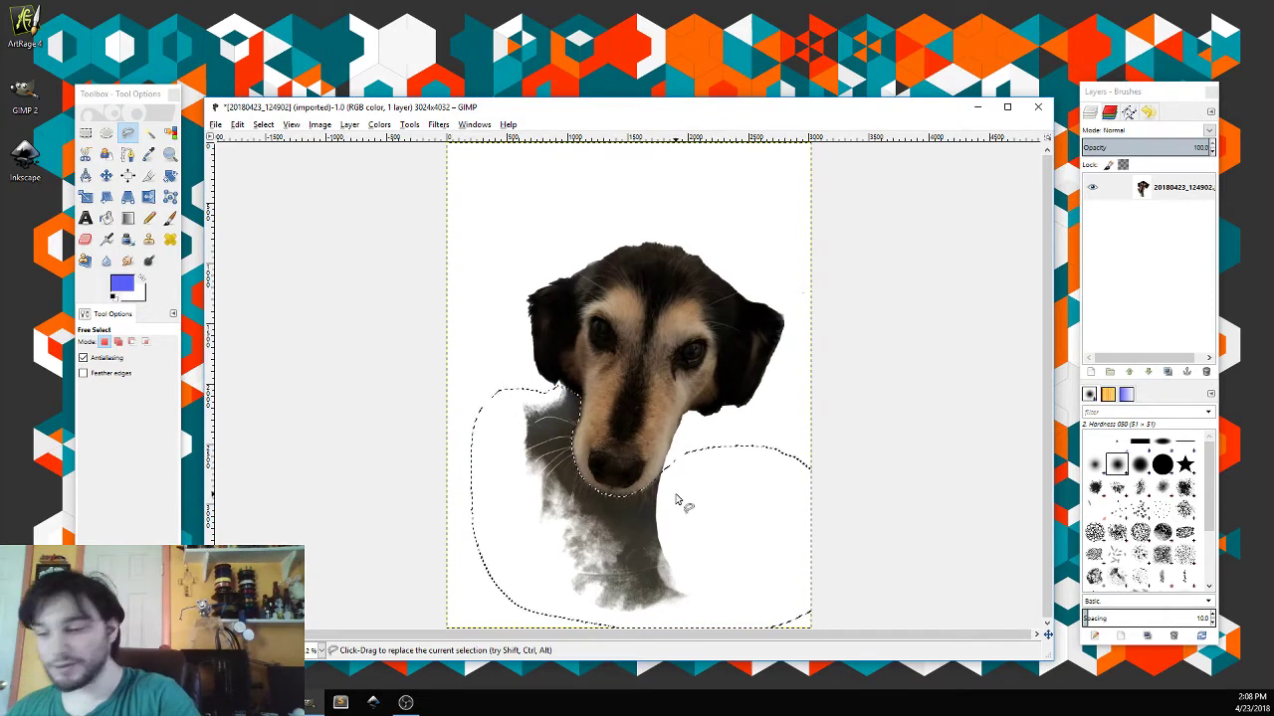
{"action": "key", "text": "Delete"}
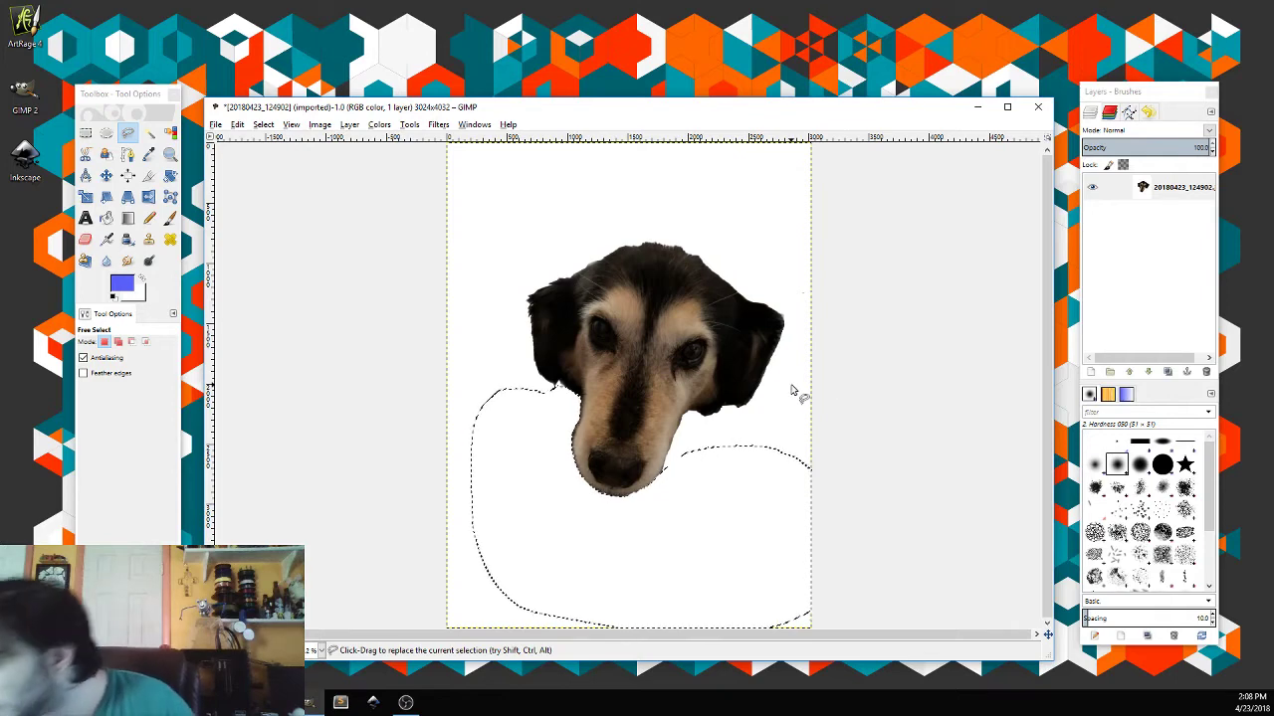
Step: Deselect everything and discard the stray Free Select segment above the head
{"action": "left_click", "coordinate": [761, 206]}
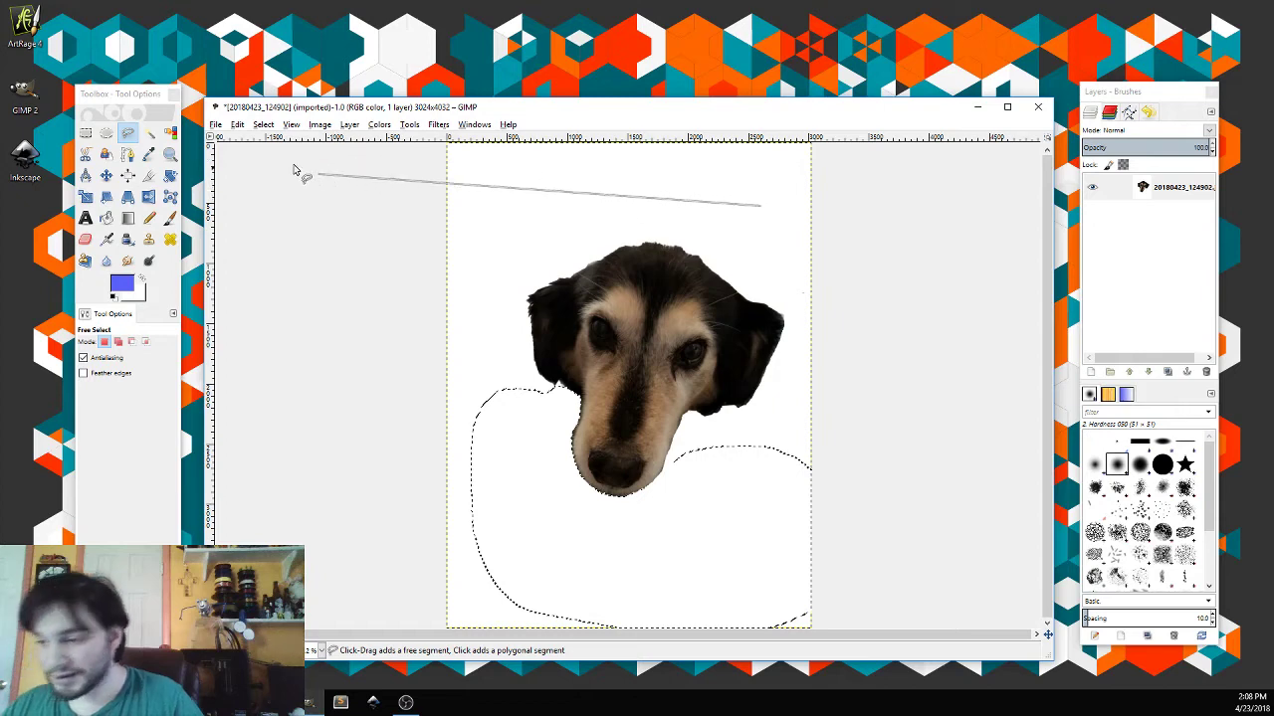
{"action": "left_click", "coordinate": [263, 124]}
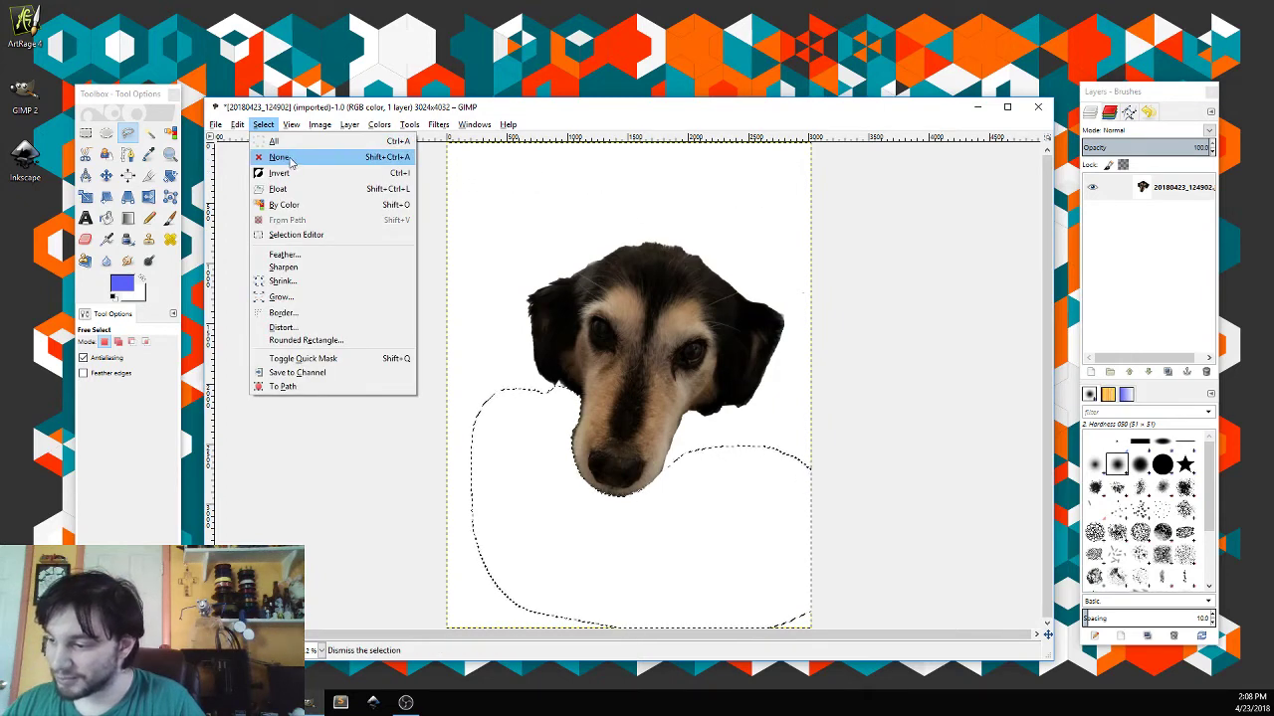
{"action": "left_click", "coordinate": [279, 157]}
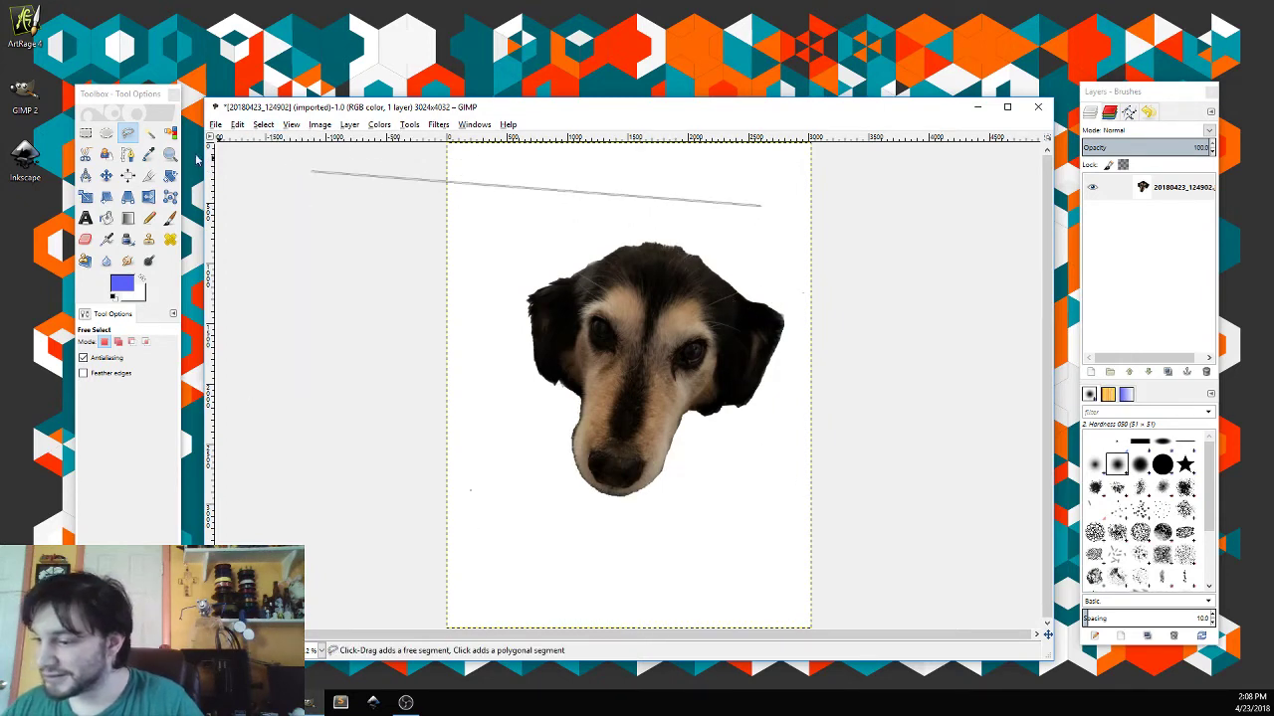
{"action": "left_click", "coordinate": [85, 132]}
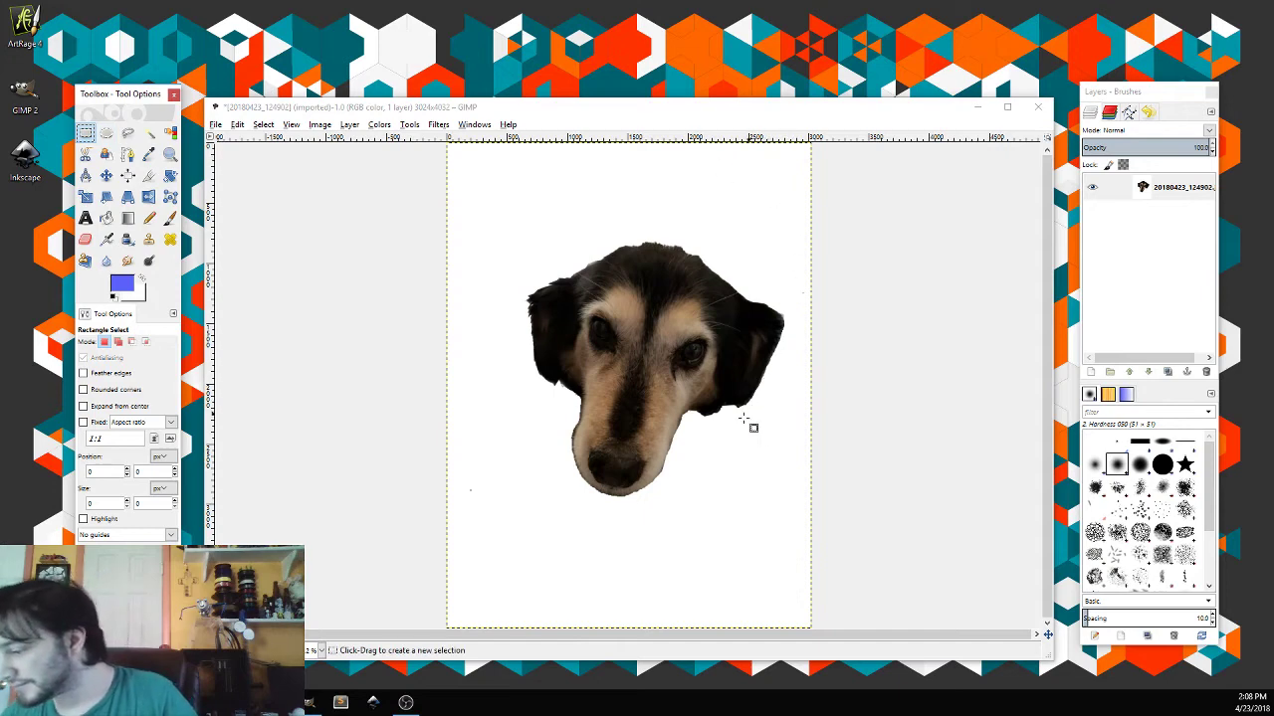
{"action": "left_click", "coordinate": [128, 132]}
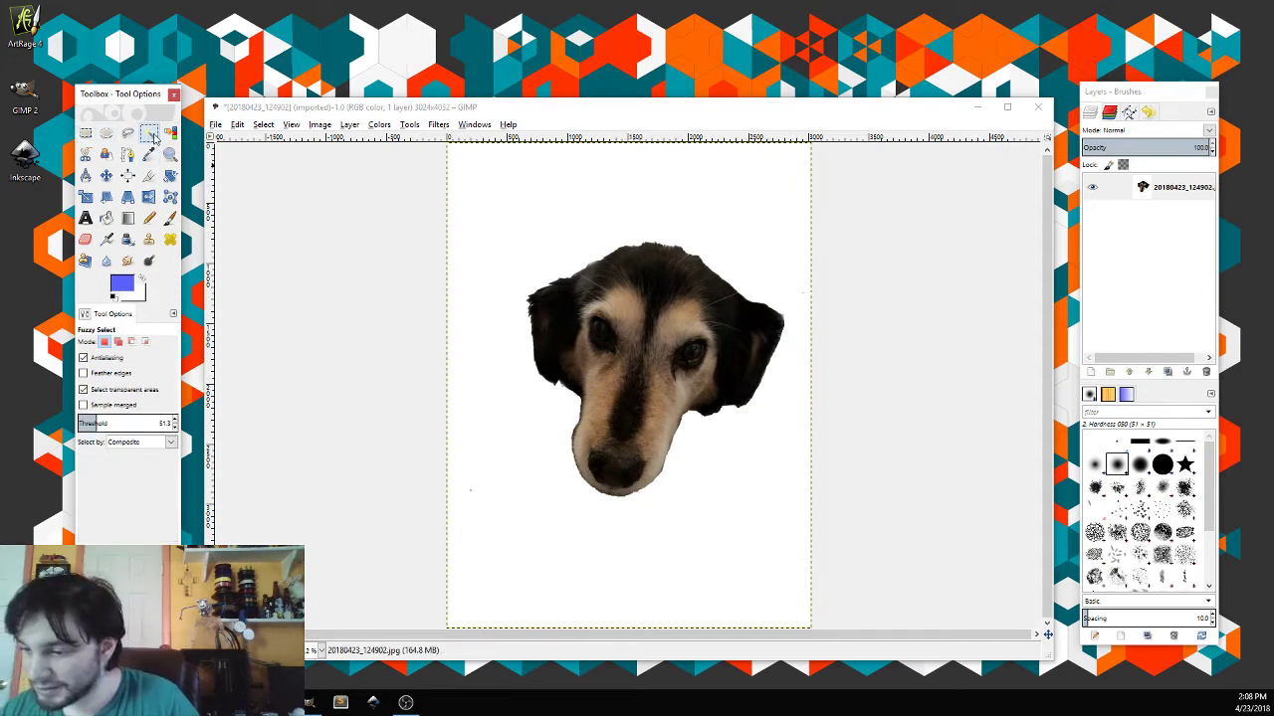
Step: Outline a thin strip along the left-hand side of the snout with Free Select, and clear that selection
{"action": "left_click", "coordinate": [577, 402]}
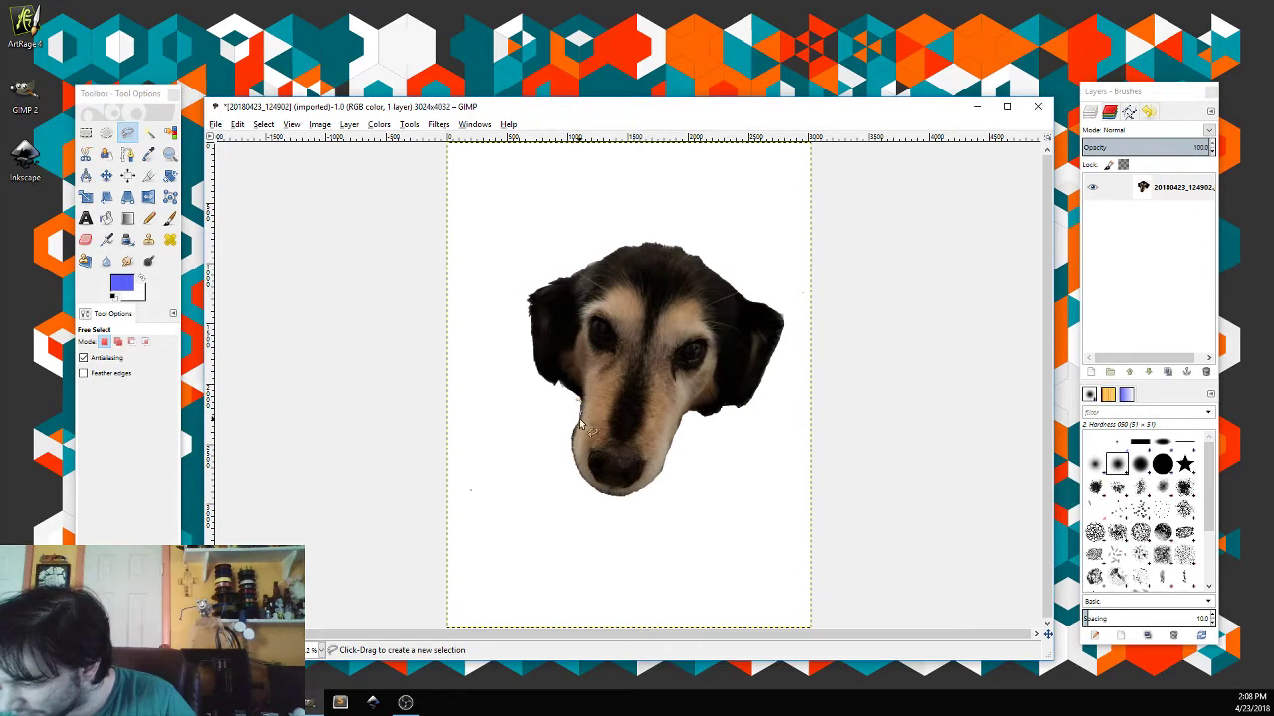
{"action": "left_click_drag", "start_coordinate": [560, 439], "coordinate": [572, 460]}
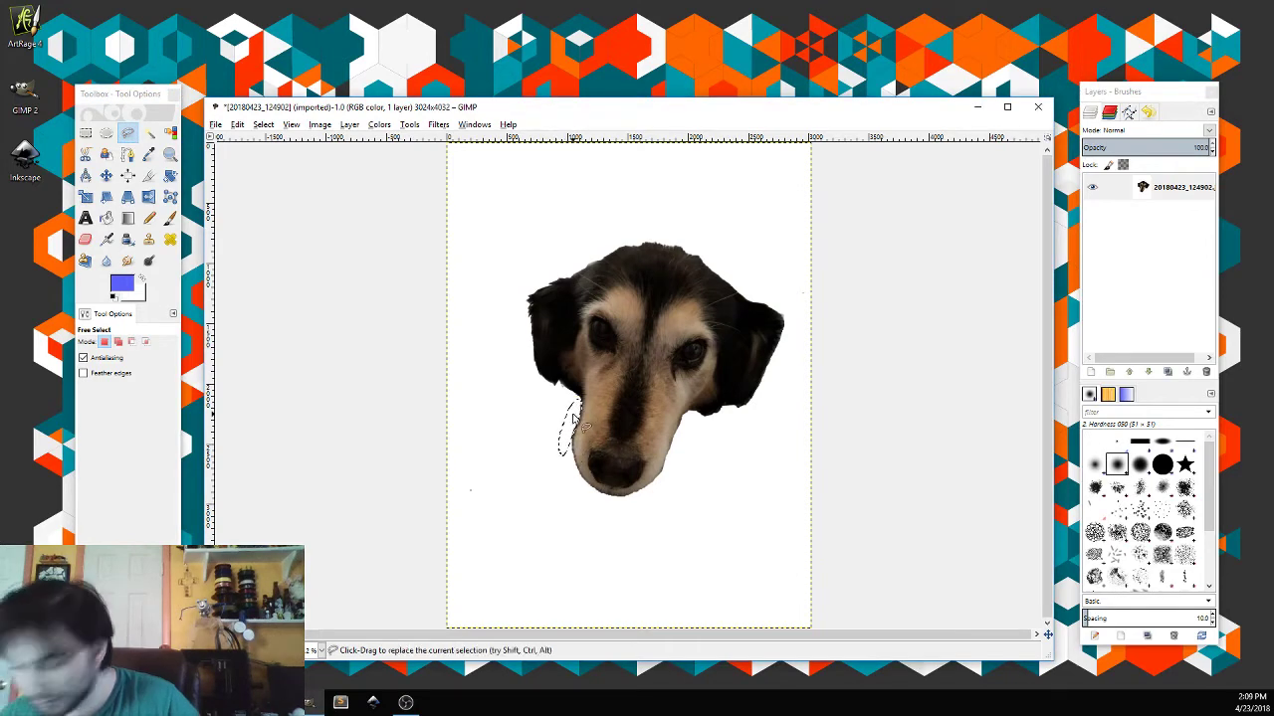
{"action": "left_click", "coordinate": [262, 124]}
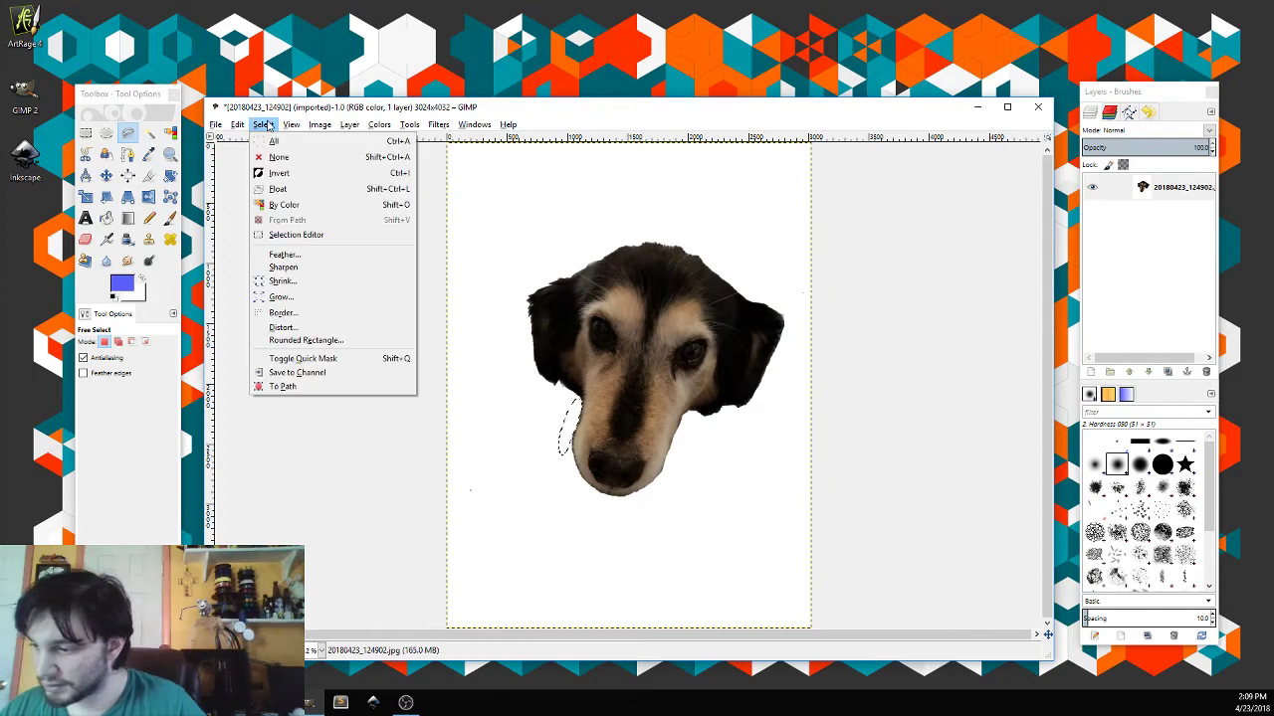
{"action": "left_click", "coordinate": [291, 159]}
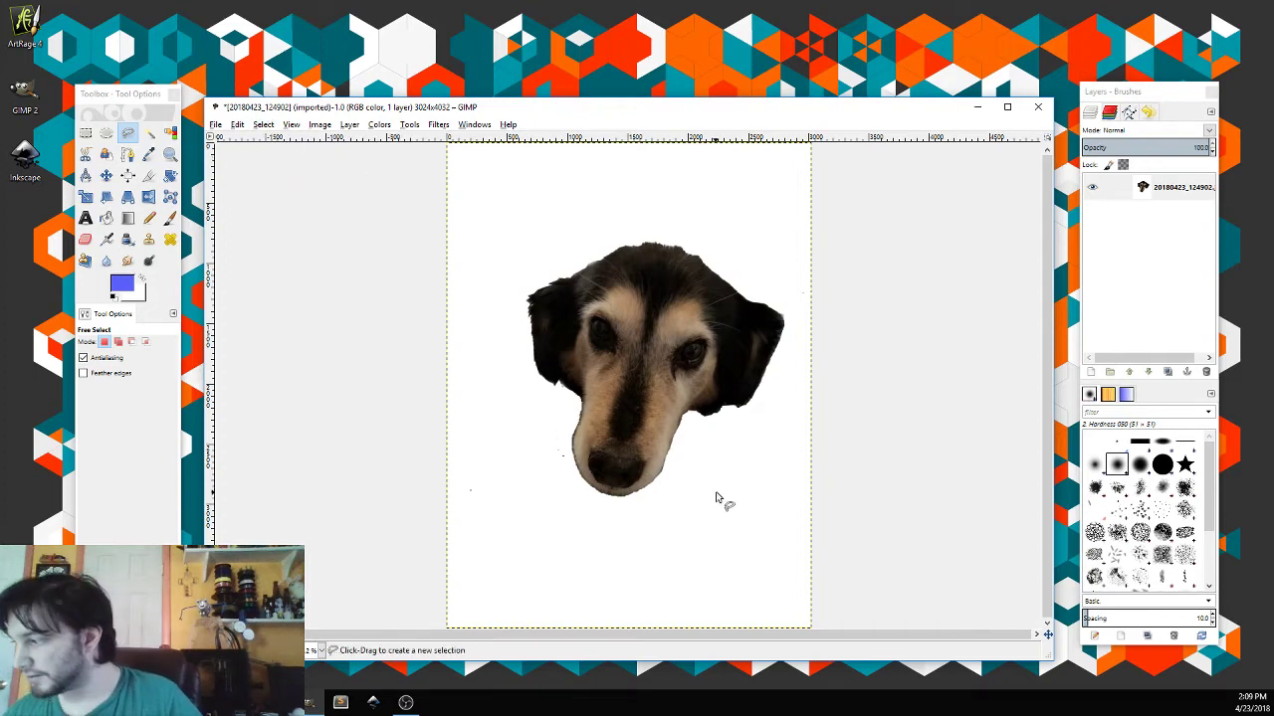
Step: Add an alpha channel to the photo layer, and delete the surrounding white with Fuzzy Select at threshold 41.2, leaving nothing selected
{"action": "right_click", "coordinate": [1183, 193]}
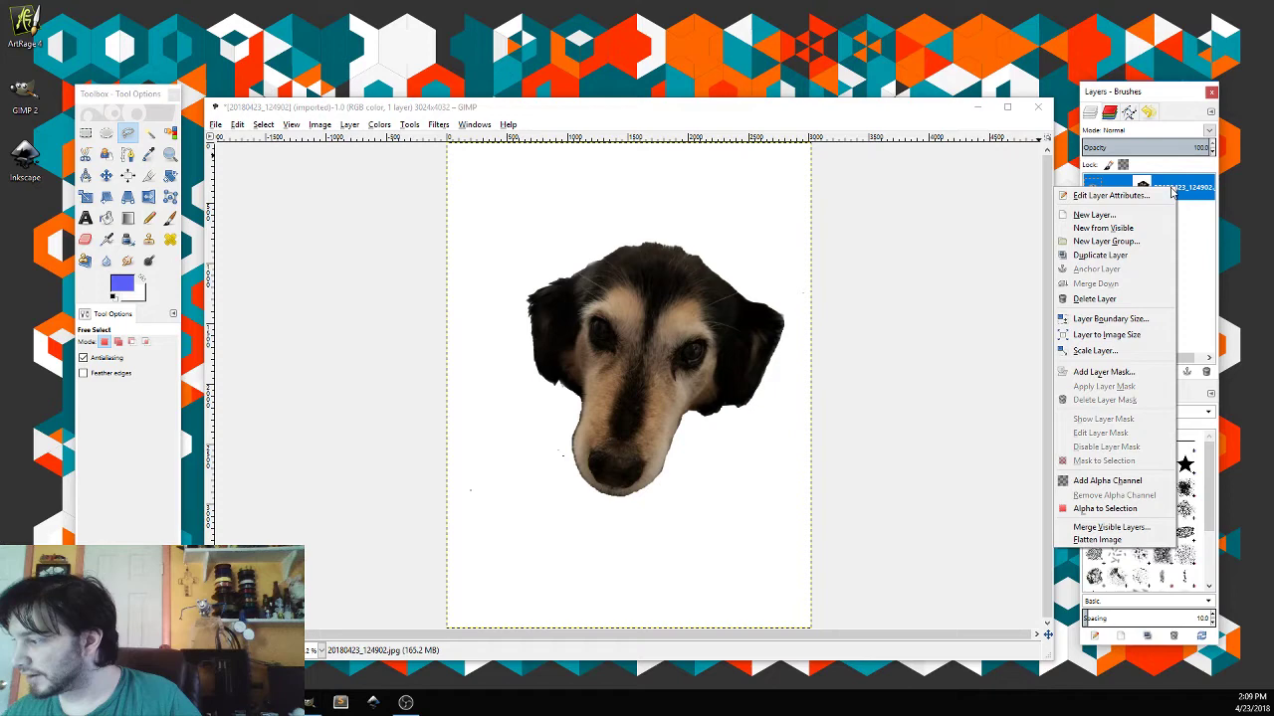
{"action": "left_click", "coordinate": [1140, 486]}
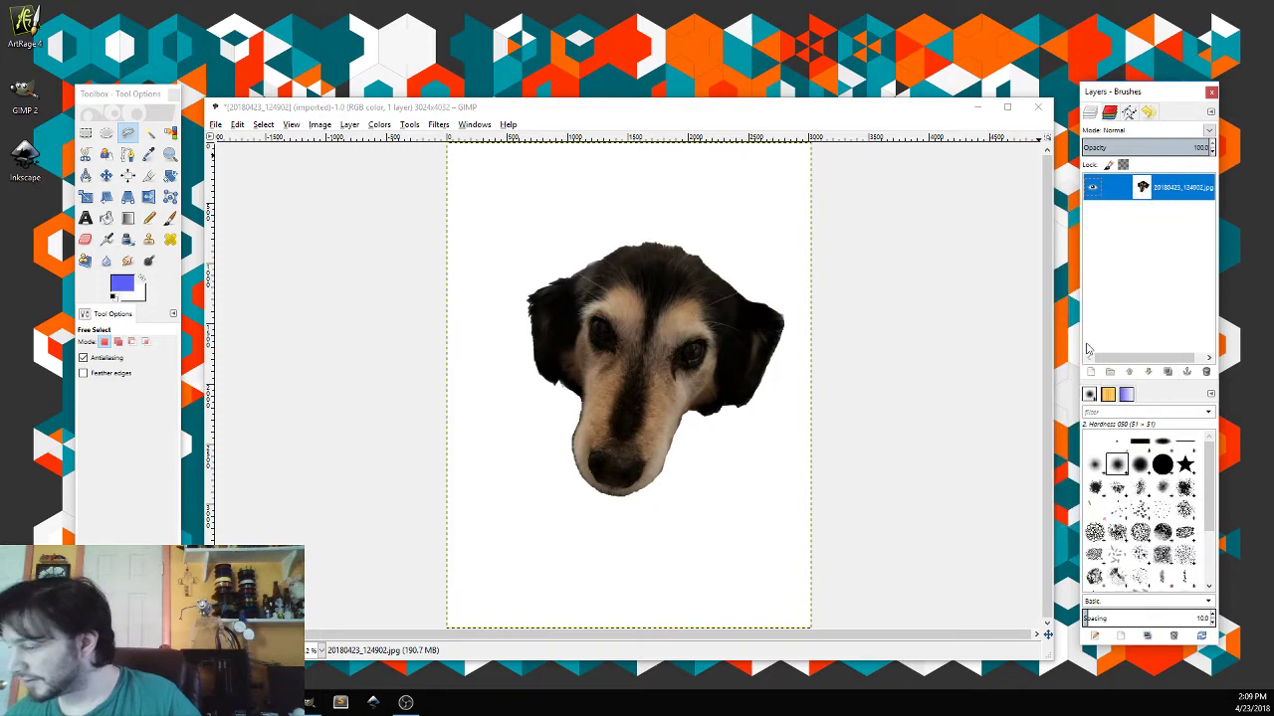
{"action": "left_click", "coordinate": [149, 132]}
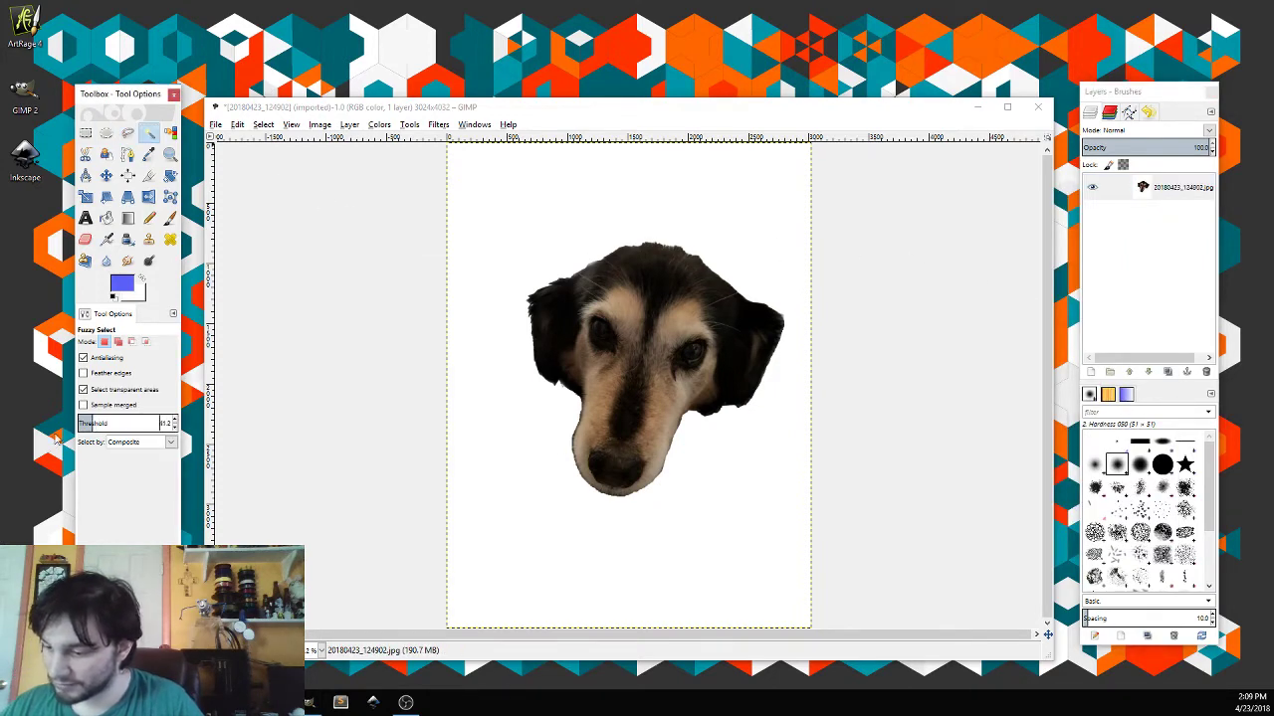
{"action": "left_click", "coordinate": [498, 532]}
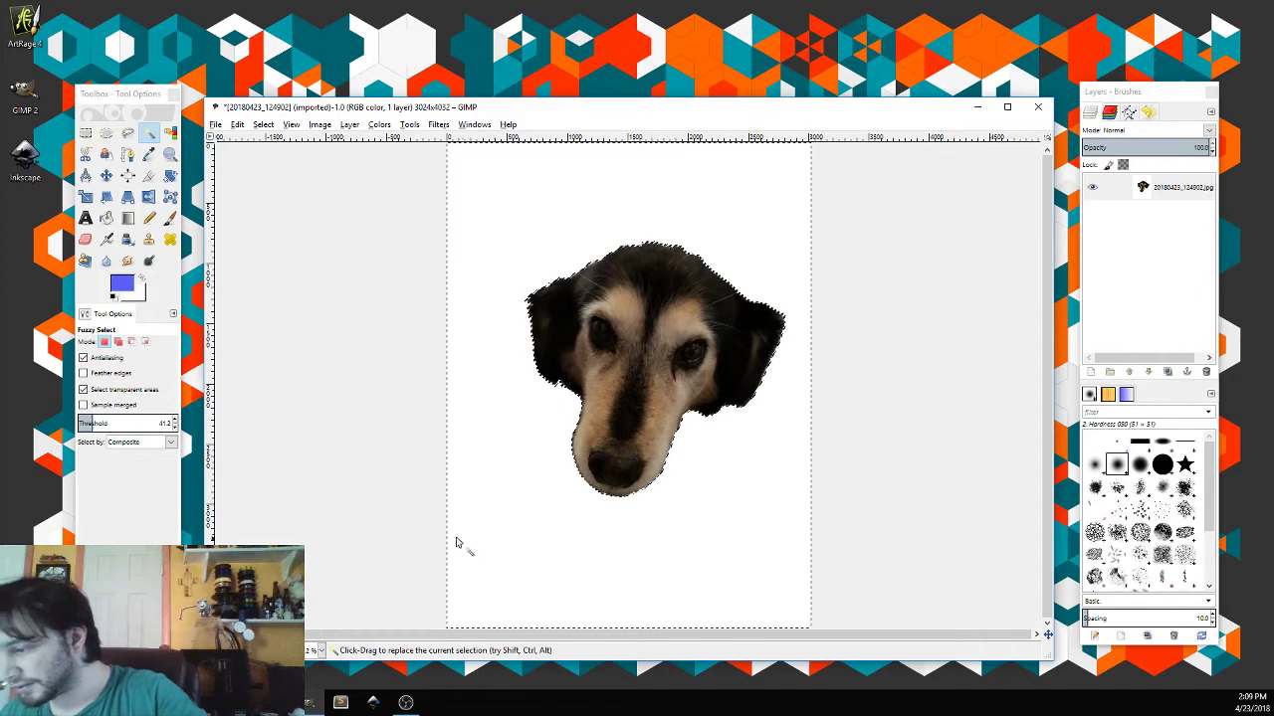
{"action": "key", "text": "Delete"}
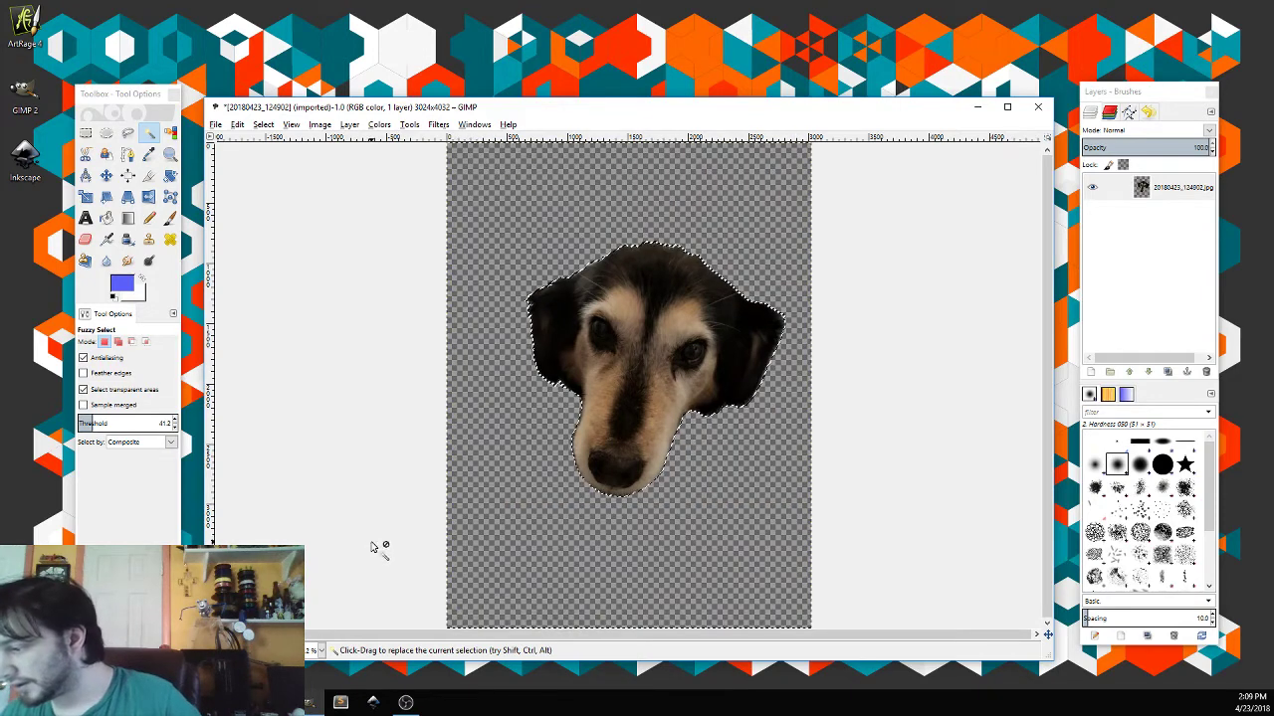
{"action": "left_click", "coordinate": [264, 124]}
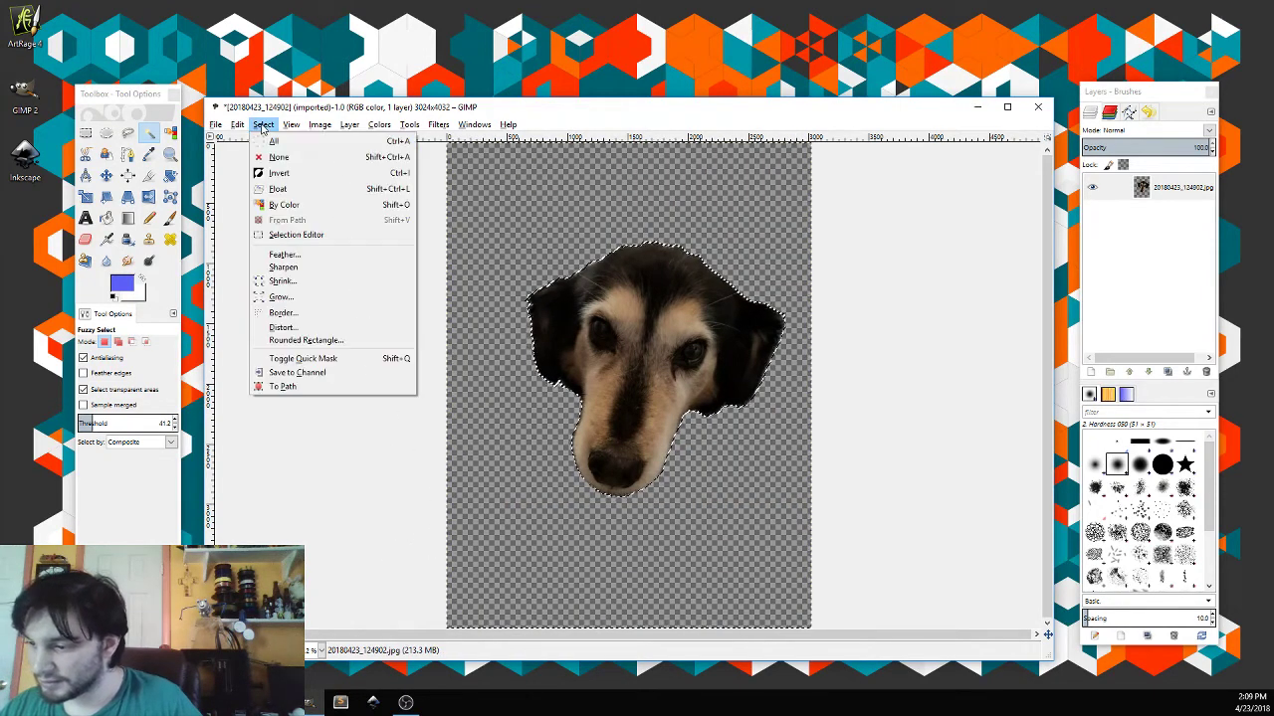
{"action": "left_click", "coordinate": [283, 158]}
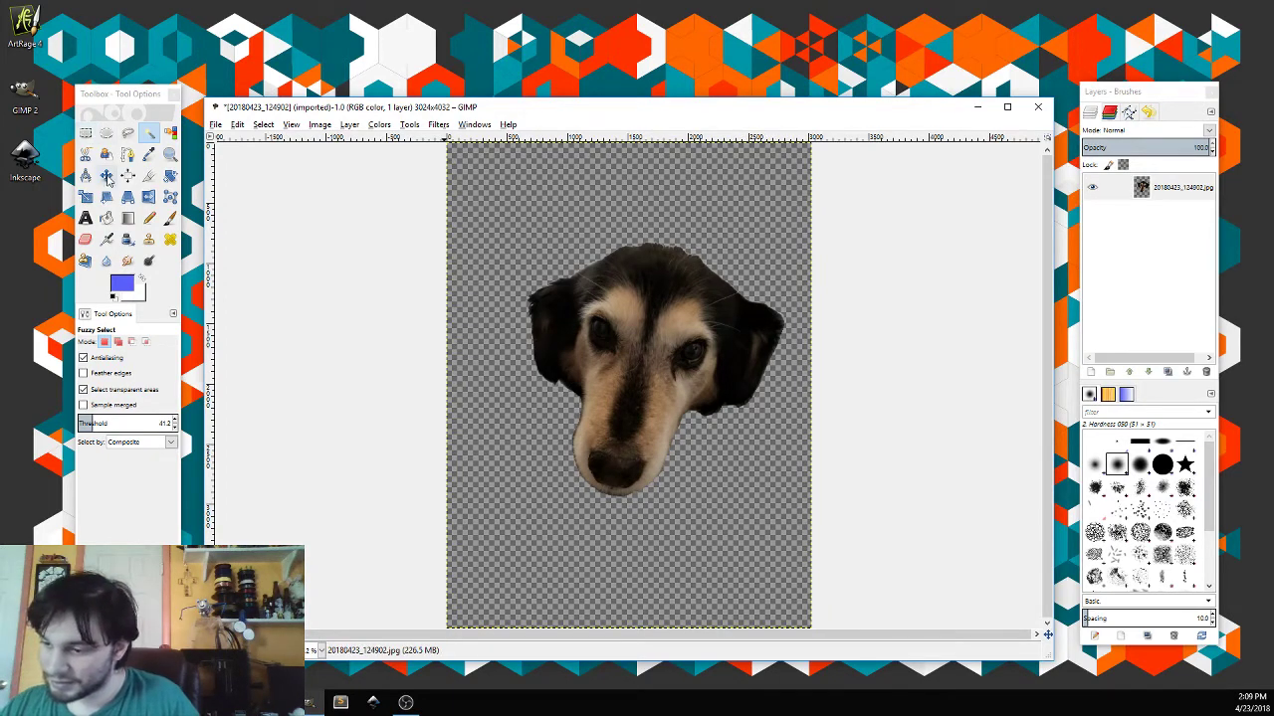
Step: Rotate the dog's head slightly counter-clockwise about the layer centre so that the face stands upright
{"action": "left_click", "coordinate": [170, 176]}
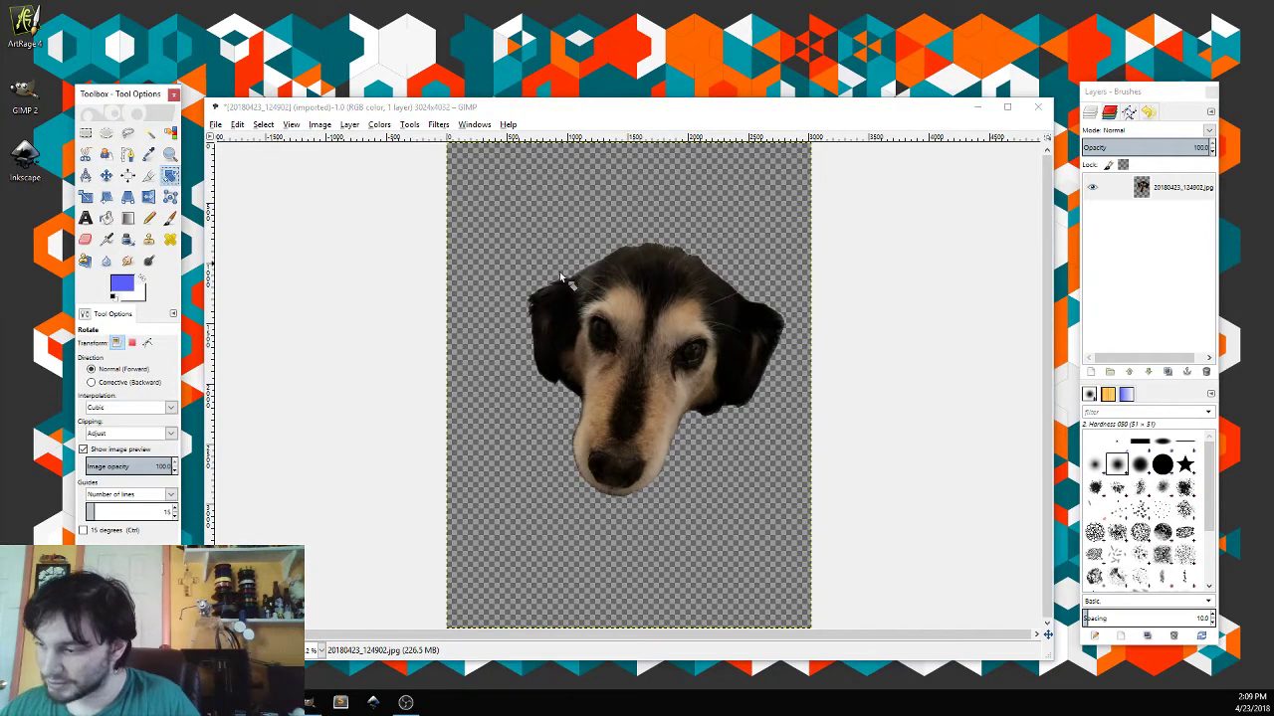
{"action": "left_click", "coordinate": [641, 368]}
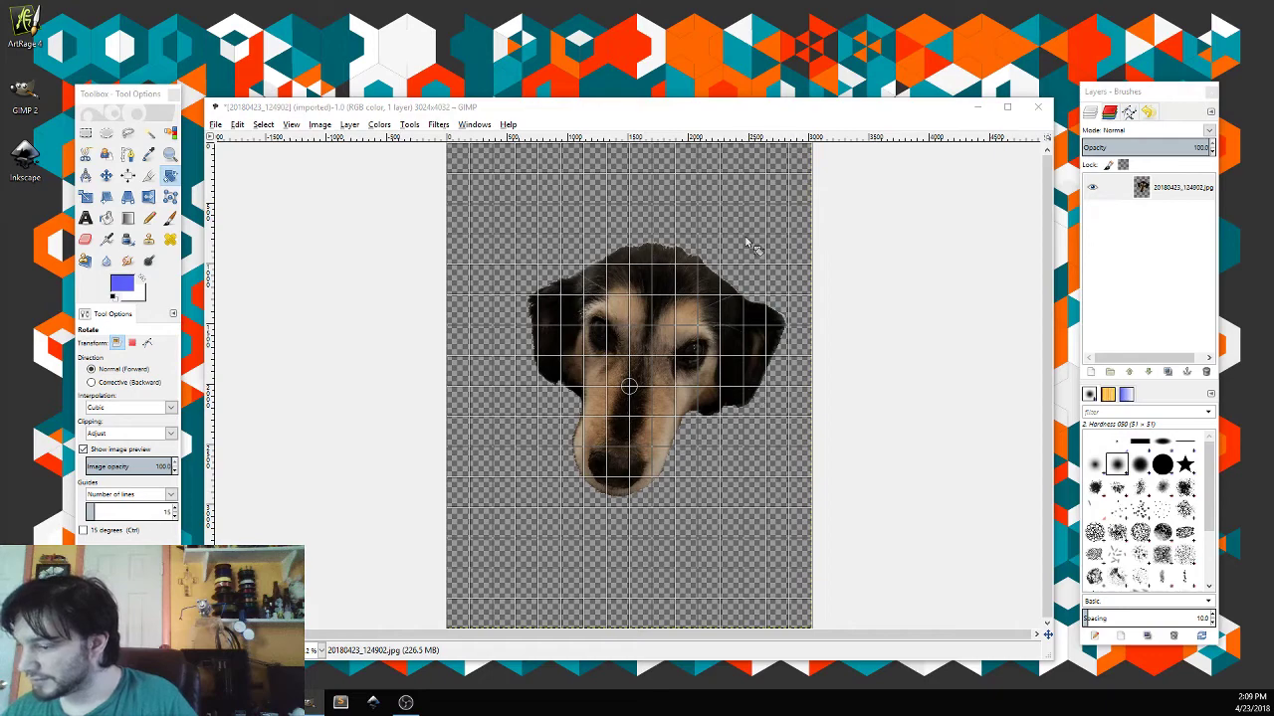
{"action": "left_click_drag", "start_coordinate": [739, 188], "coordinate": [714, 174]}
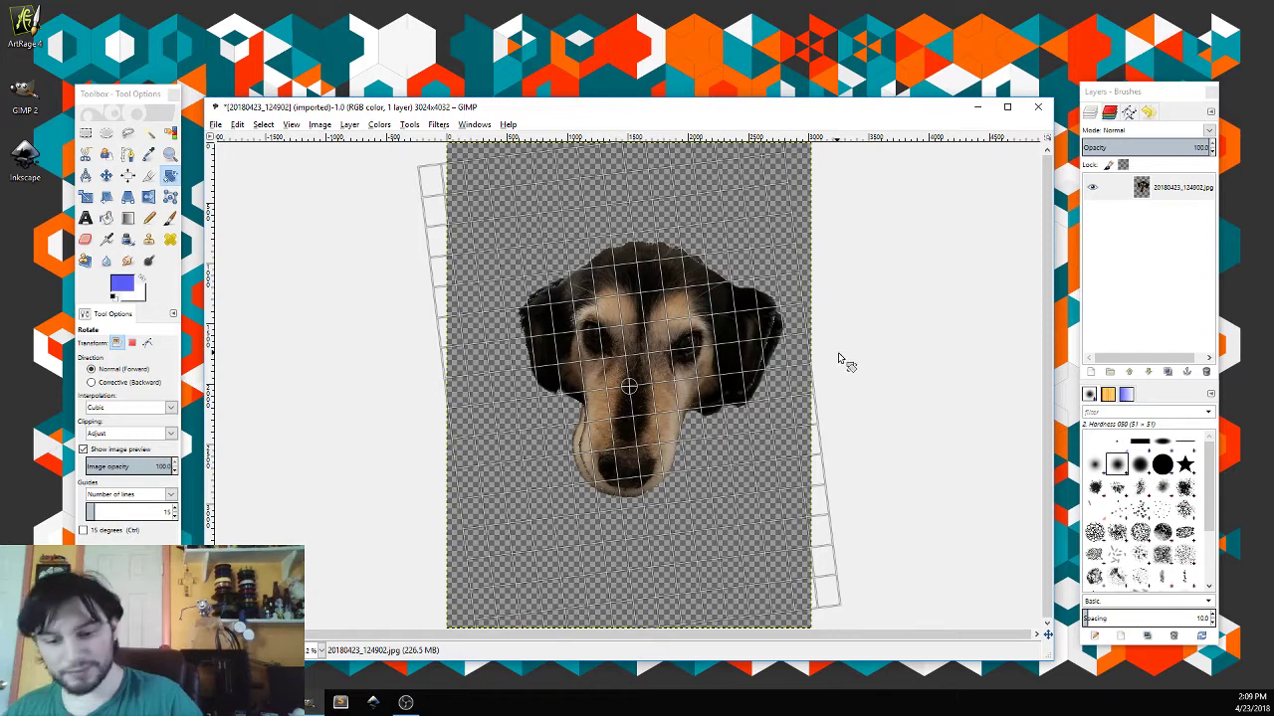
{"action": "key", "text": "Return"}
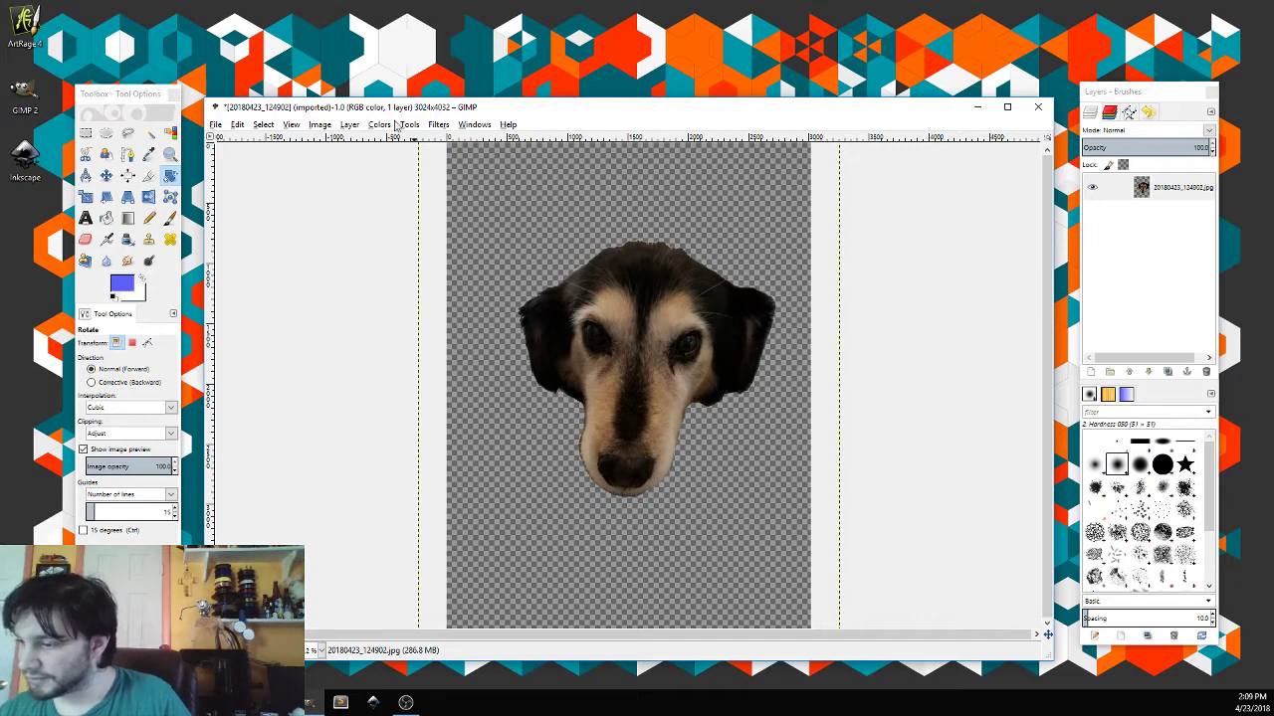
{"action": "left_click", "coordinate": [348, 125]}
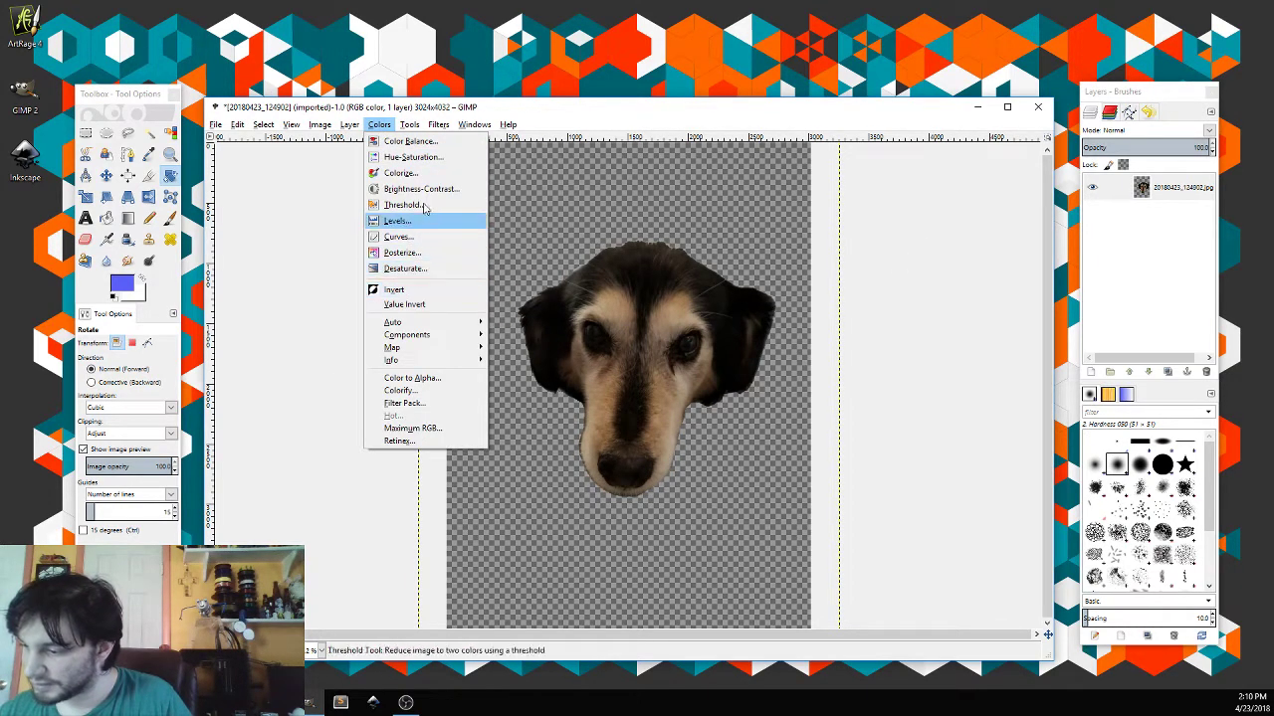
{"action": "left_click", "coordinate": [416, 237]}
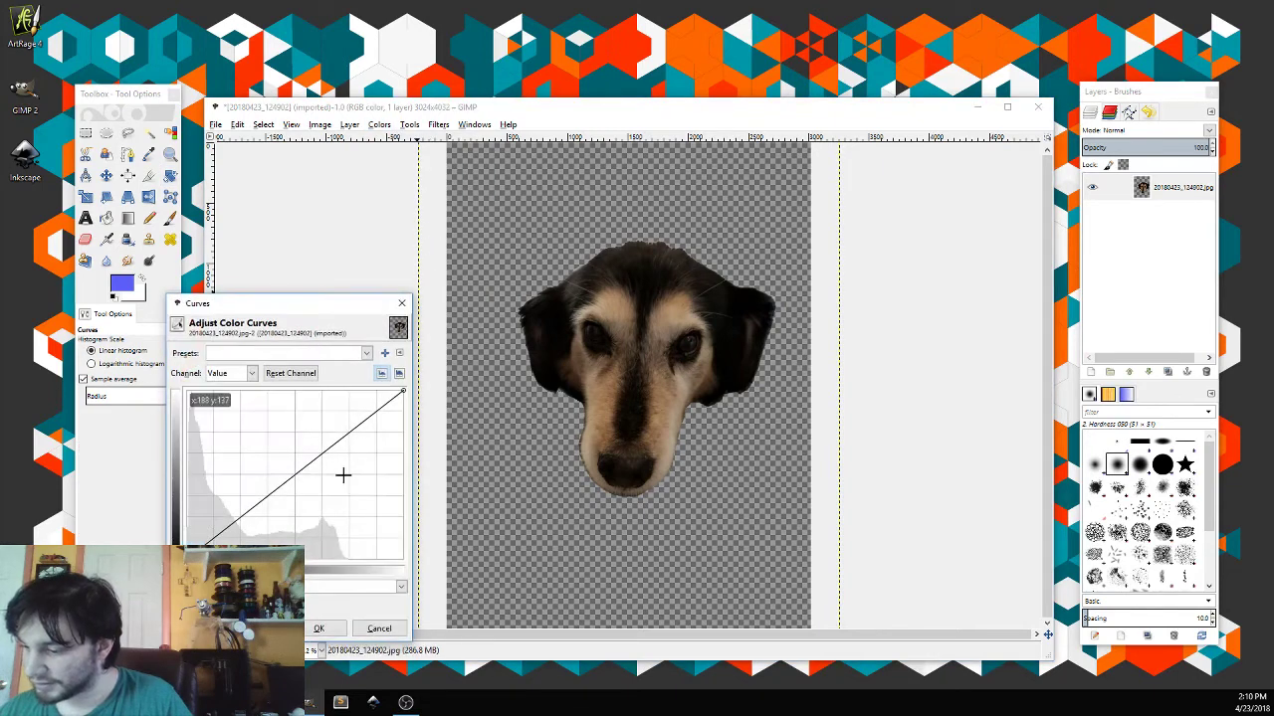
{"action": "left_click_drag", "start_coordinate": [353, 425], "coordinate": [313, 370]}
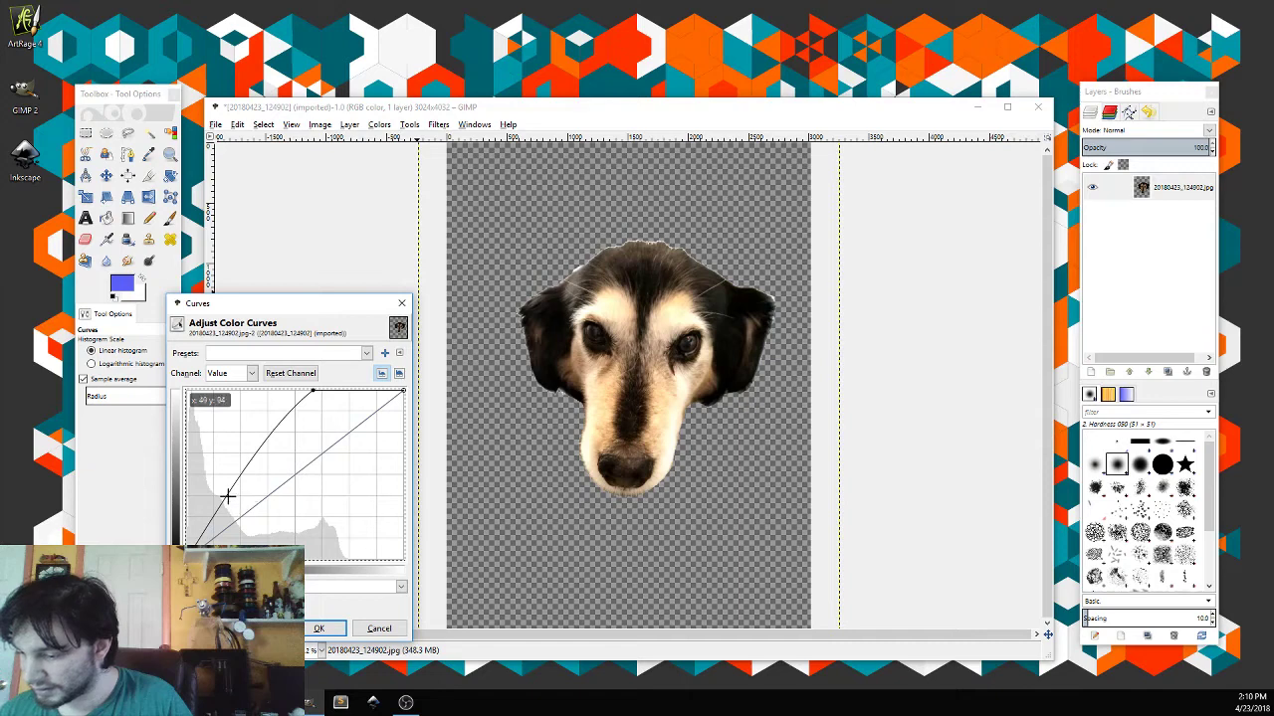
{"action": "left_click_drag", "start_coordinate": [228, 496], "coordinate": [277, 546]}
{"action": "left_click_drag", "start_coordinate": [313, 393], "coordinate": [308, 392]}
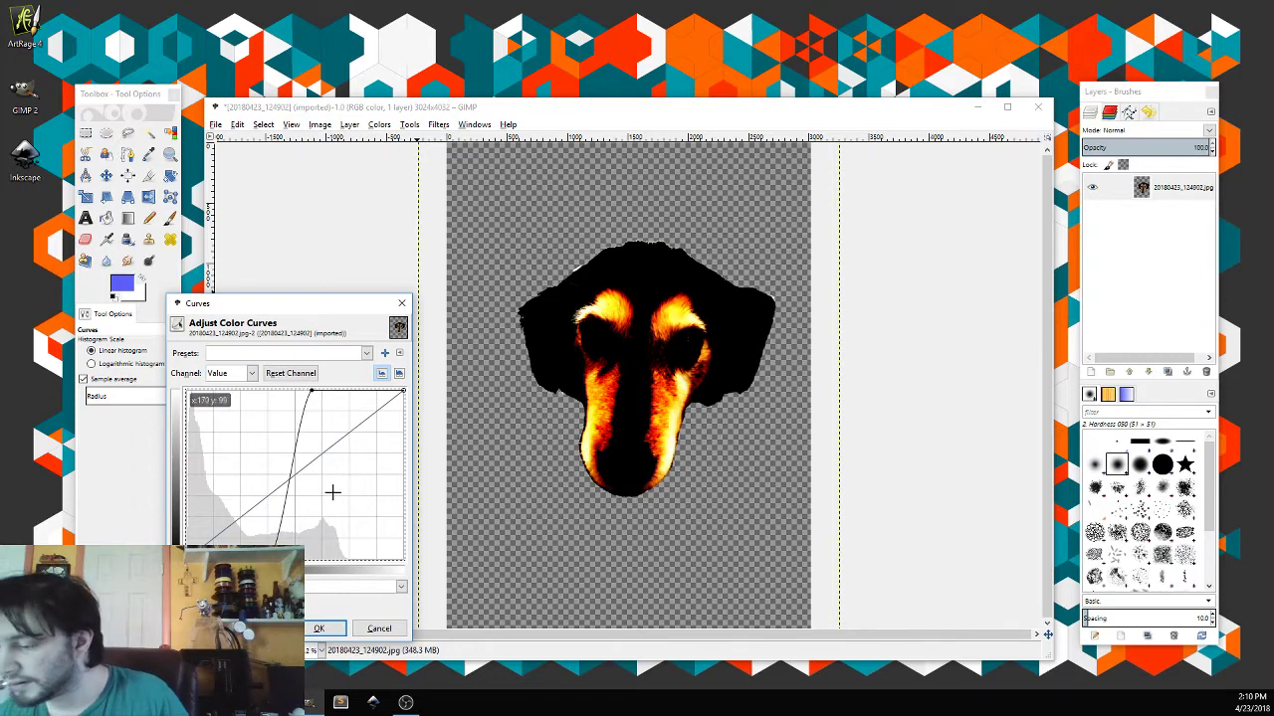
{"action": "left_click", "coordinate": [379, 629]}
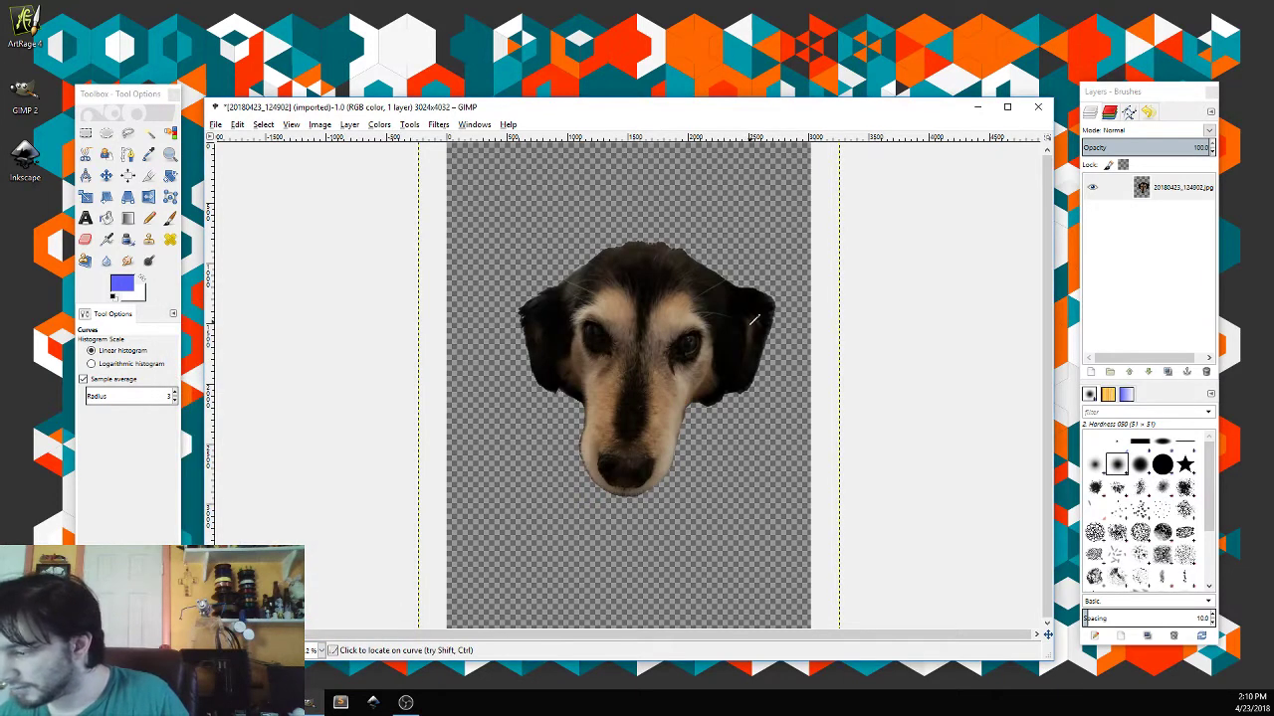
Step: Select the lighter patch inside the right-hand ear with Fuzzy Select at threshold 21.2
{"action": "left_click", "coordinate": [149, 132]}
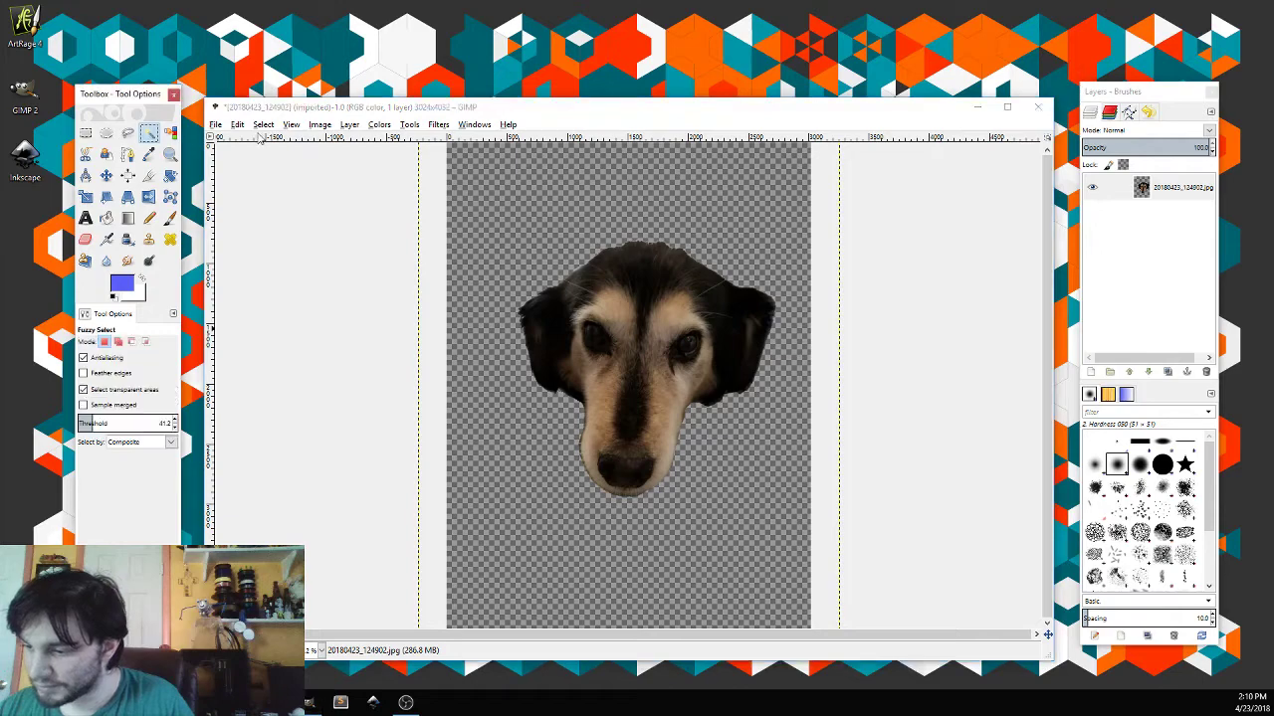
{"action": "left_click", "coordinate": [753, 333]}
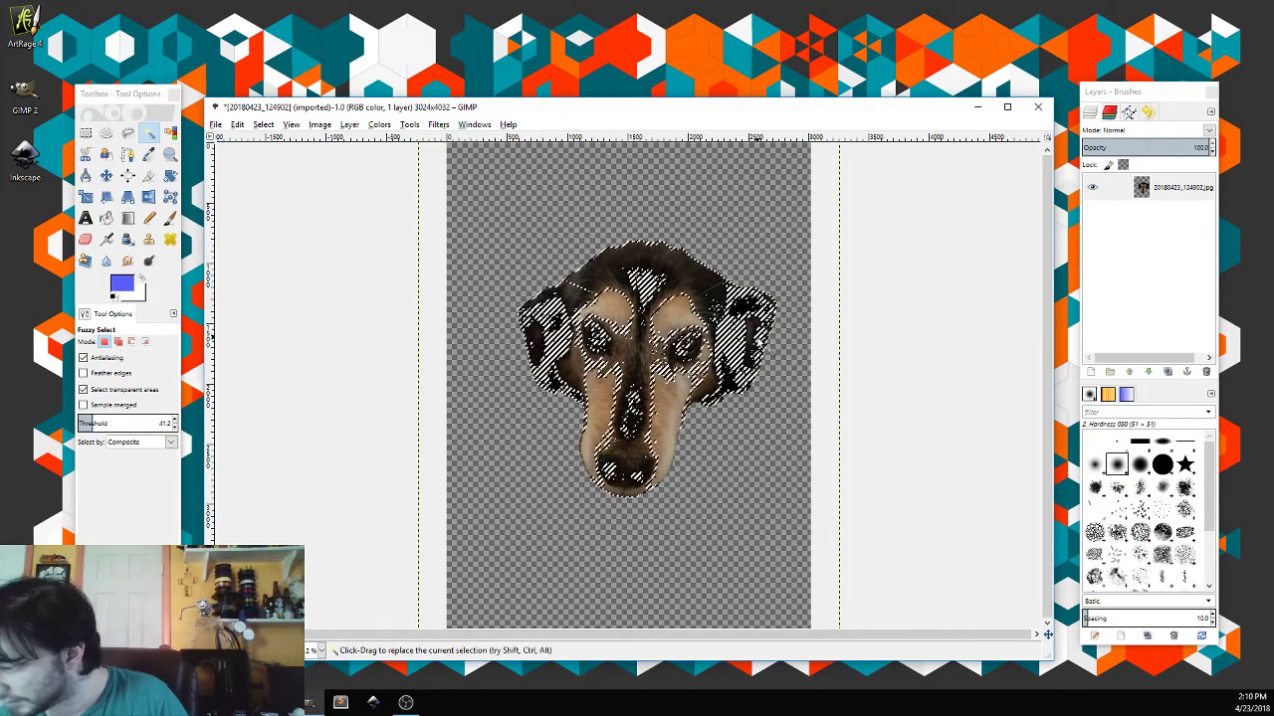
{"action": "left_click", "coordinate": [175, 426]}
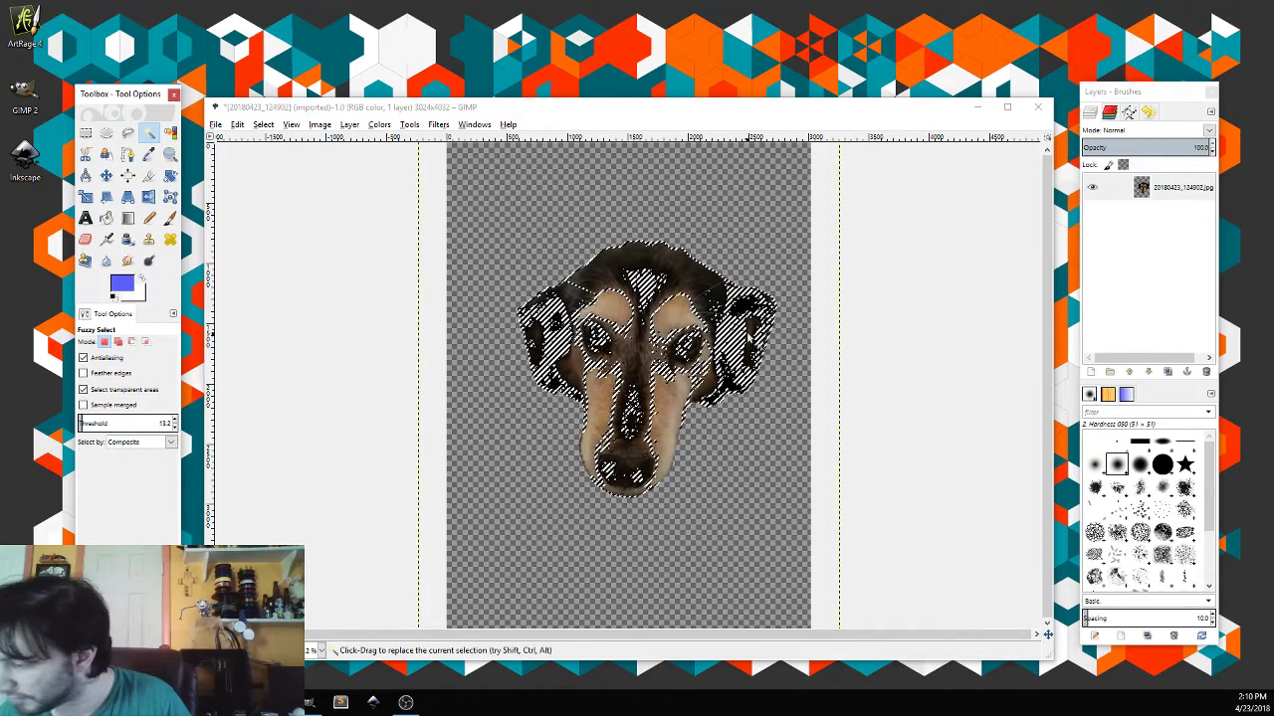
{"action": "left_click", "coordinate": [749, 333]}
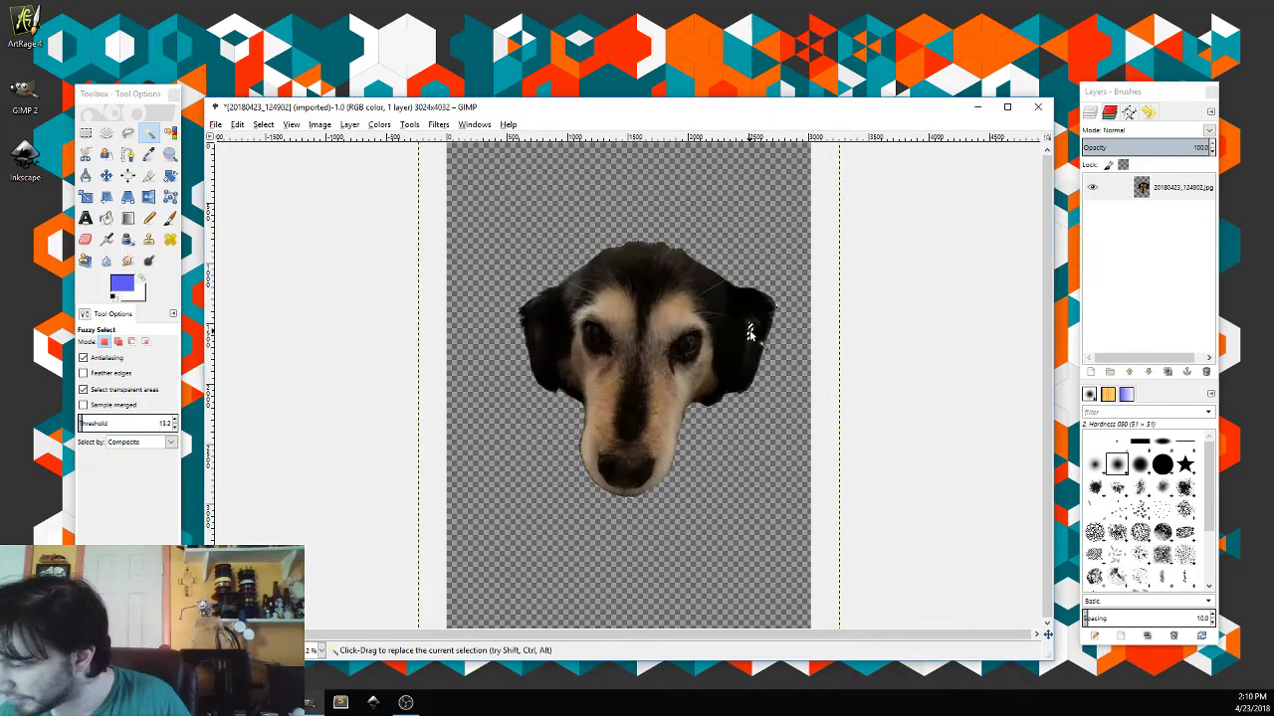
{"action": "left_click", "coordinate": [174, 422]}
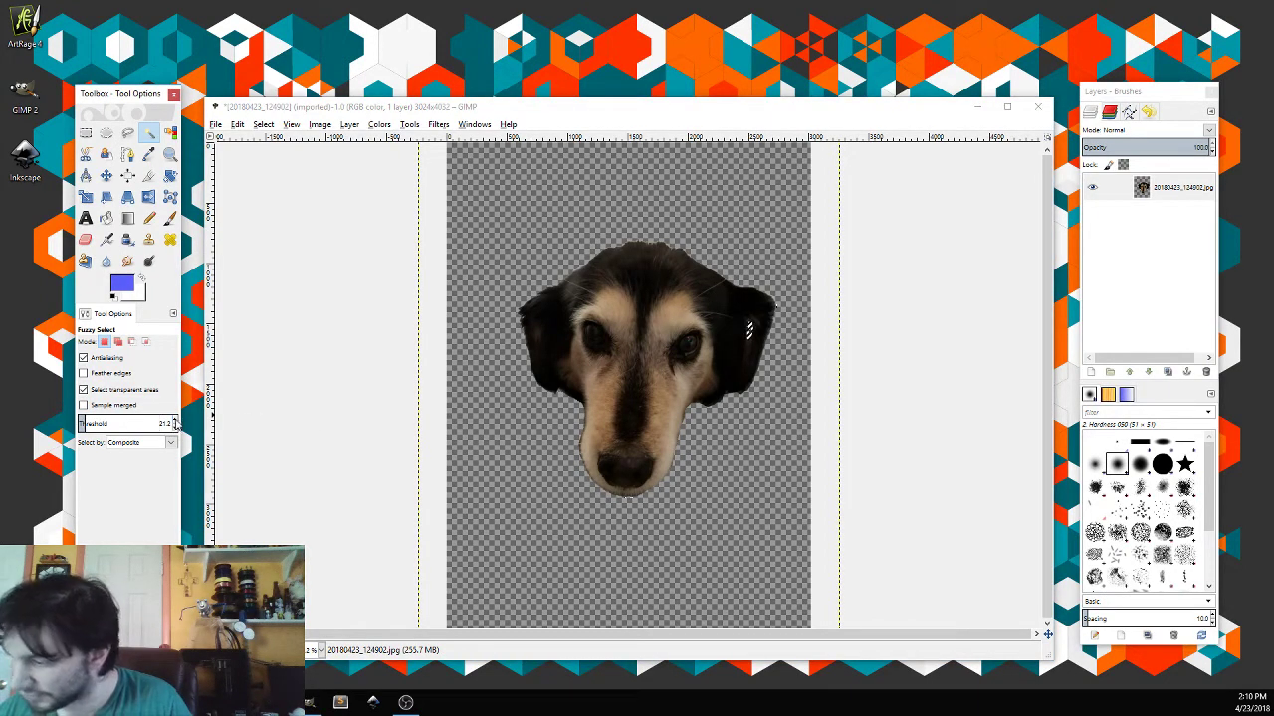
{"action": "left_click", "coordinate": [749, 334]}
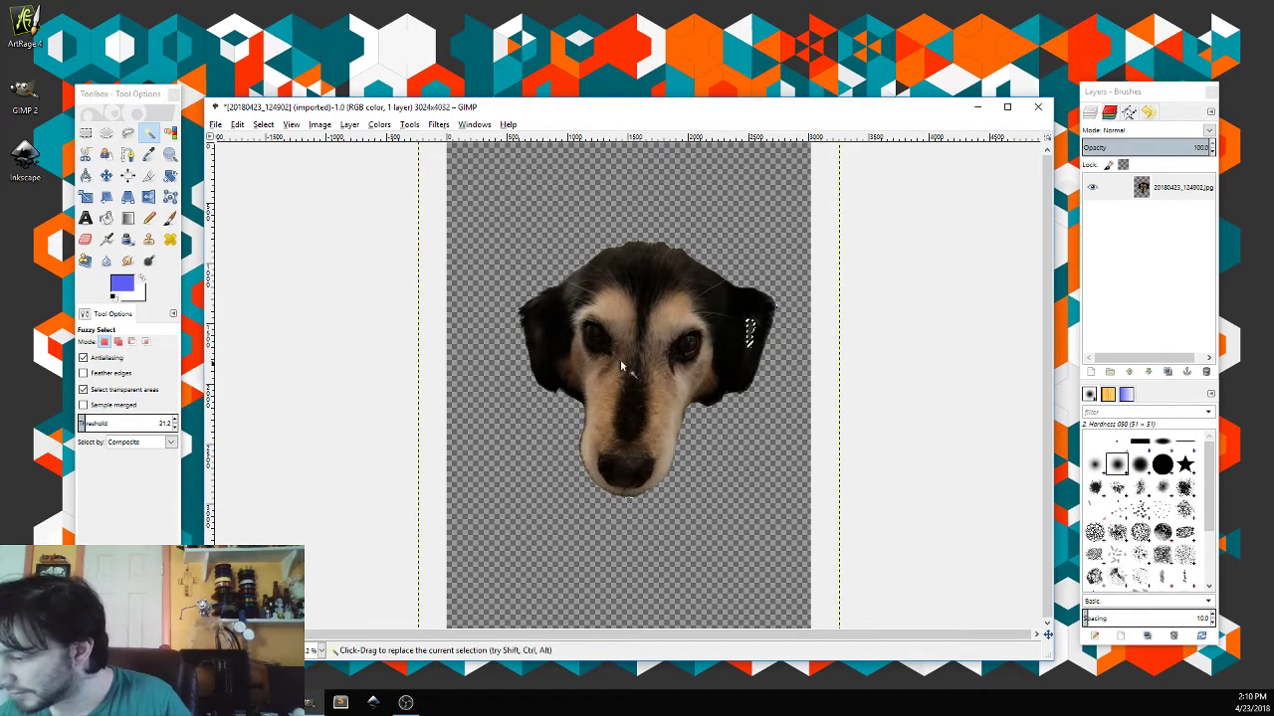
{"action": "key", "text": "shift"}
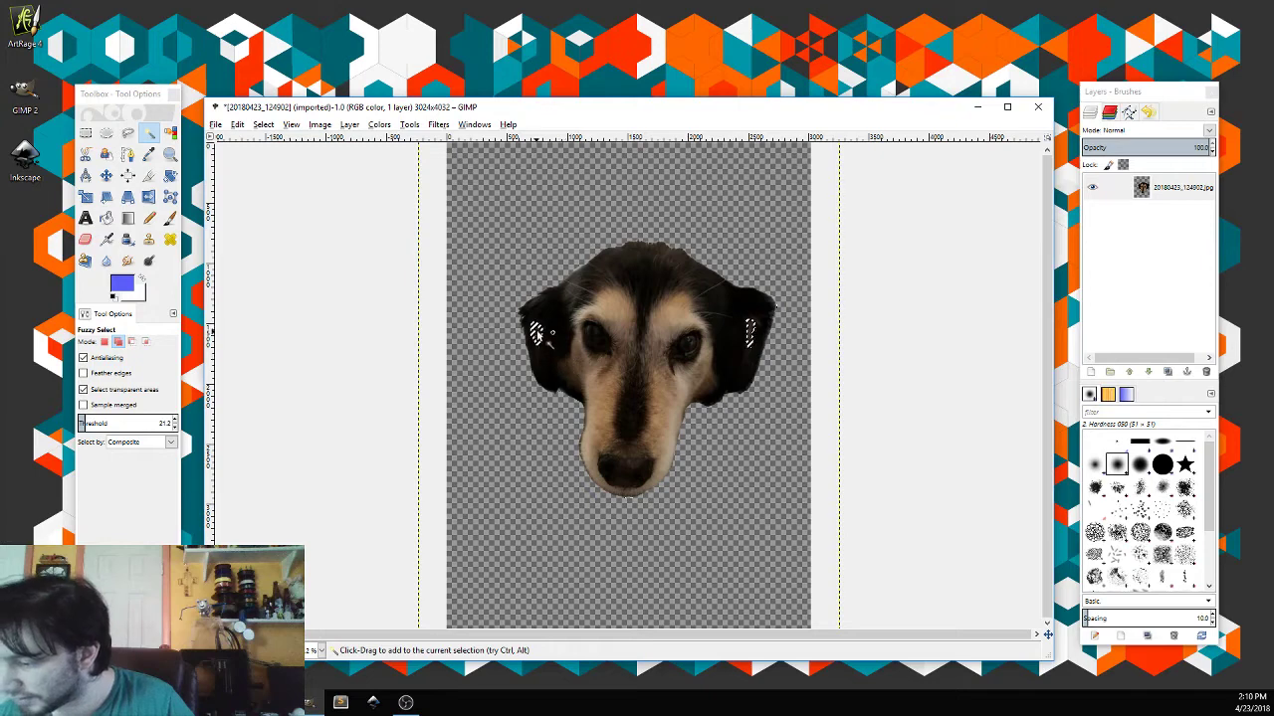
{"action": "left_click", "coordinate": [551, 336], "text": "shift"}
{"action": "key", "text": "ctrl"}
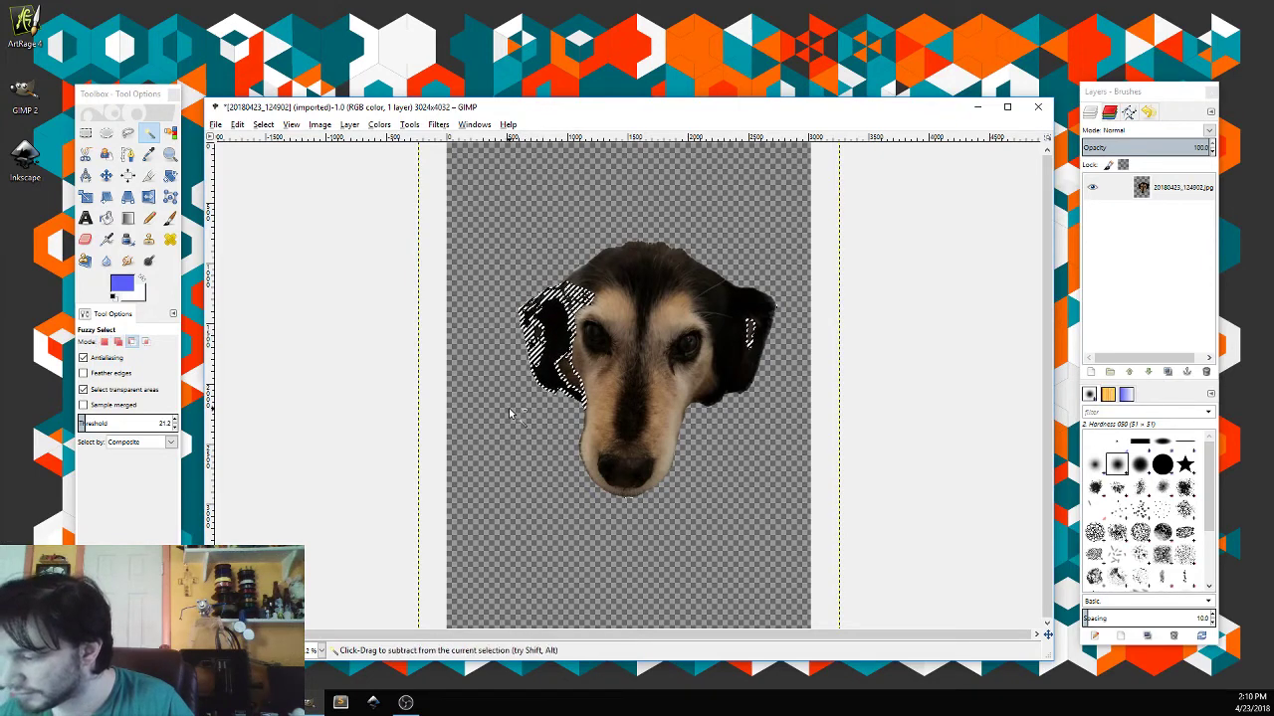
{"action": "key", "text": "ctrl+z"}
{"action": "key", "text": "shift"}
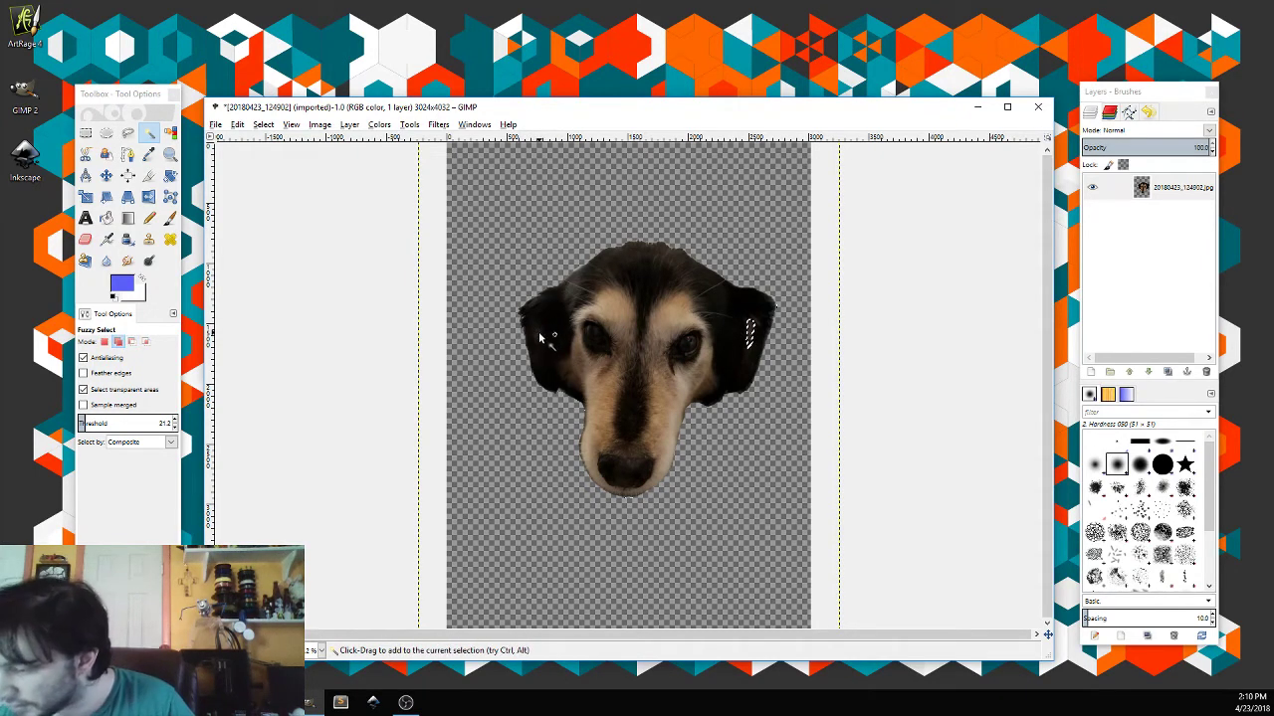
{"action": "left_click", "coordinate": [538, 338], "text": "shift"}
{"action": "key", "text": "ctrl+z"}
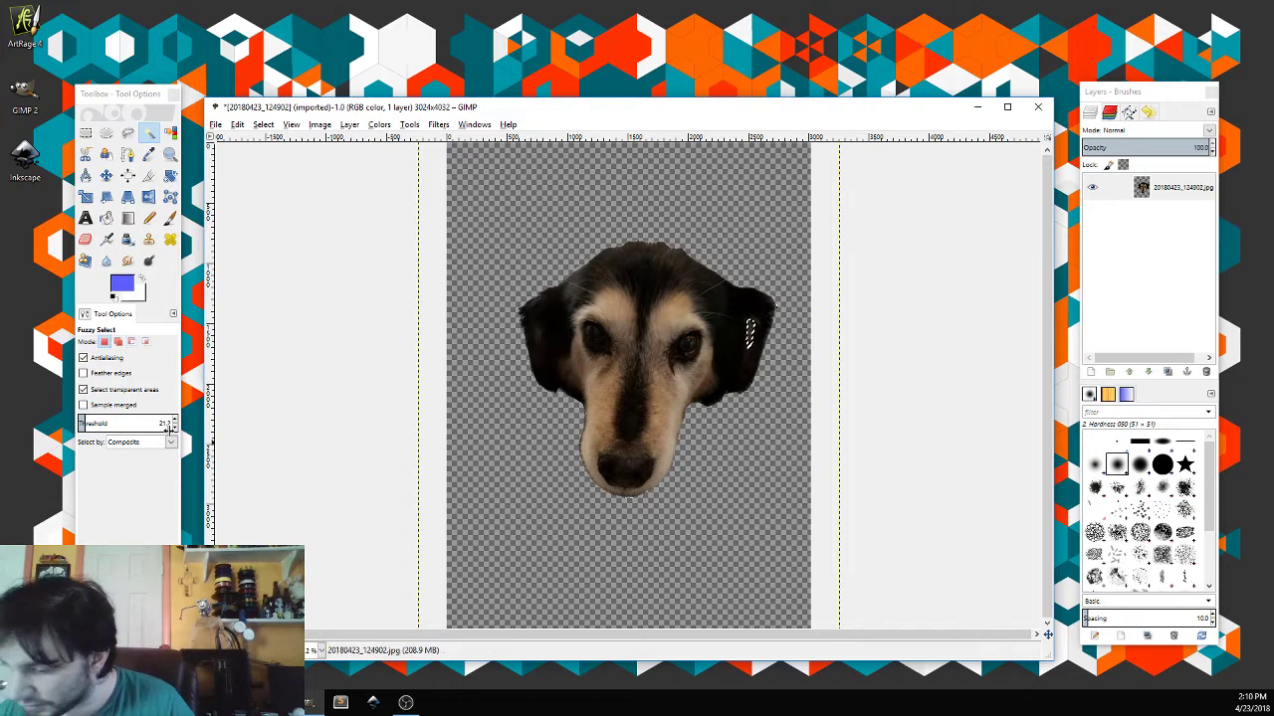
Step: Add the left-hand ear's lighter patch to the selection at threshold 12.2, delete both ear patches, and deselect everything
{"action": "left_click", "coordinate": [175, 428]}
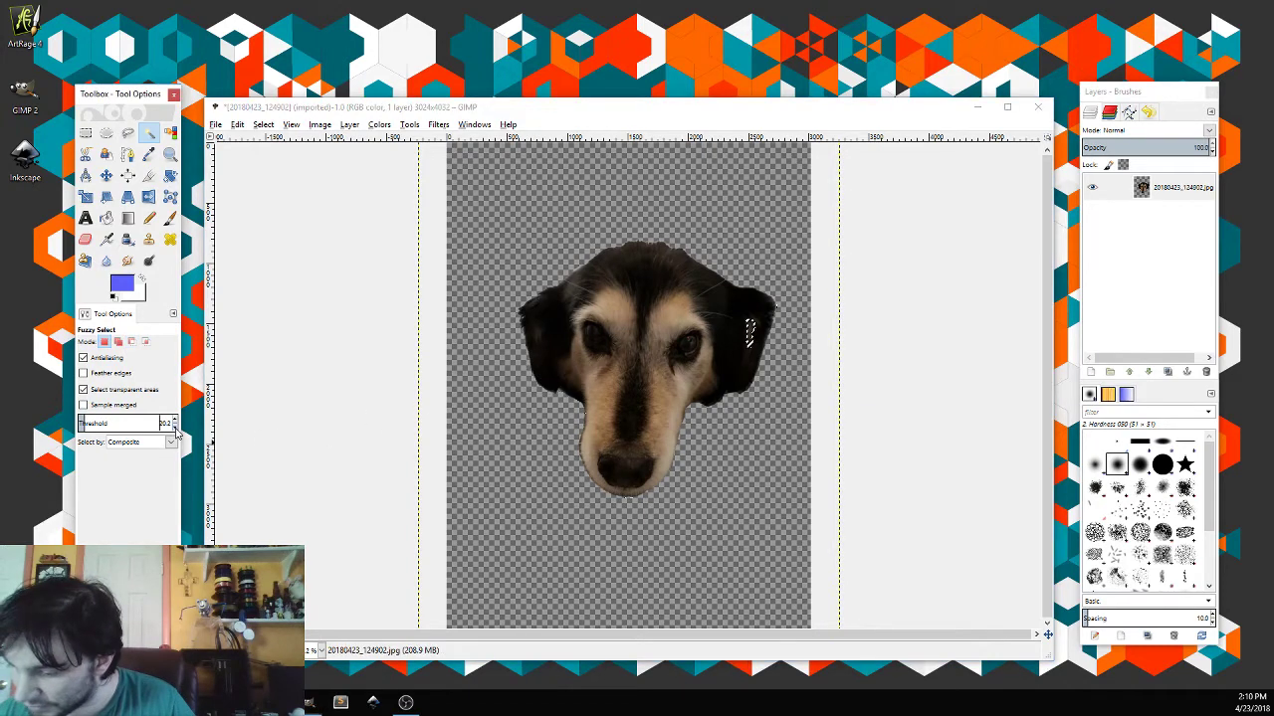
{"action": "left_click", "coordinate": [539, 341], "text": "shift"}
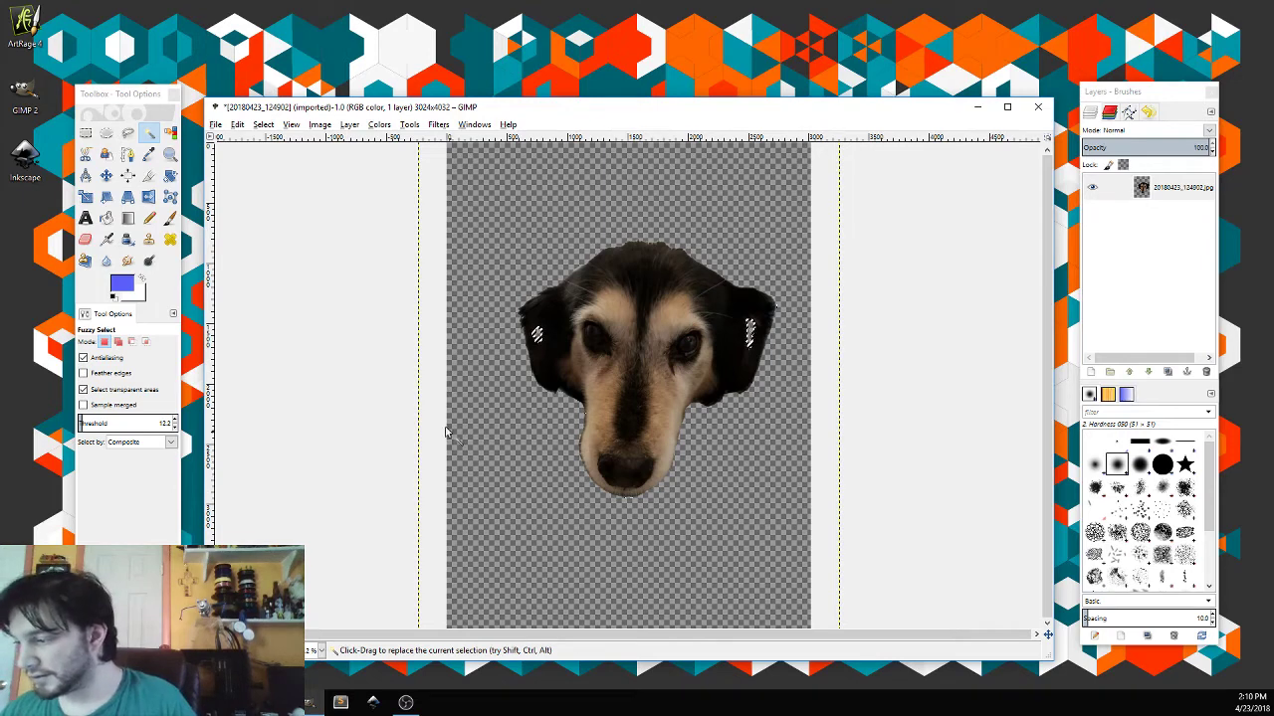
{"action": "left_click", "coordinate": [263, 124]}
{"action": "left_click", "coordinate": [295, 161]}
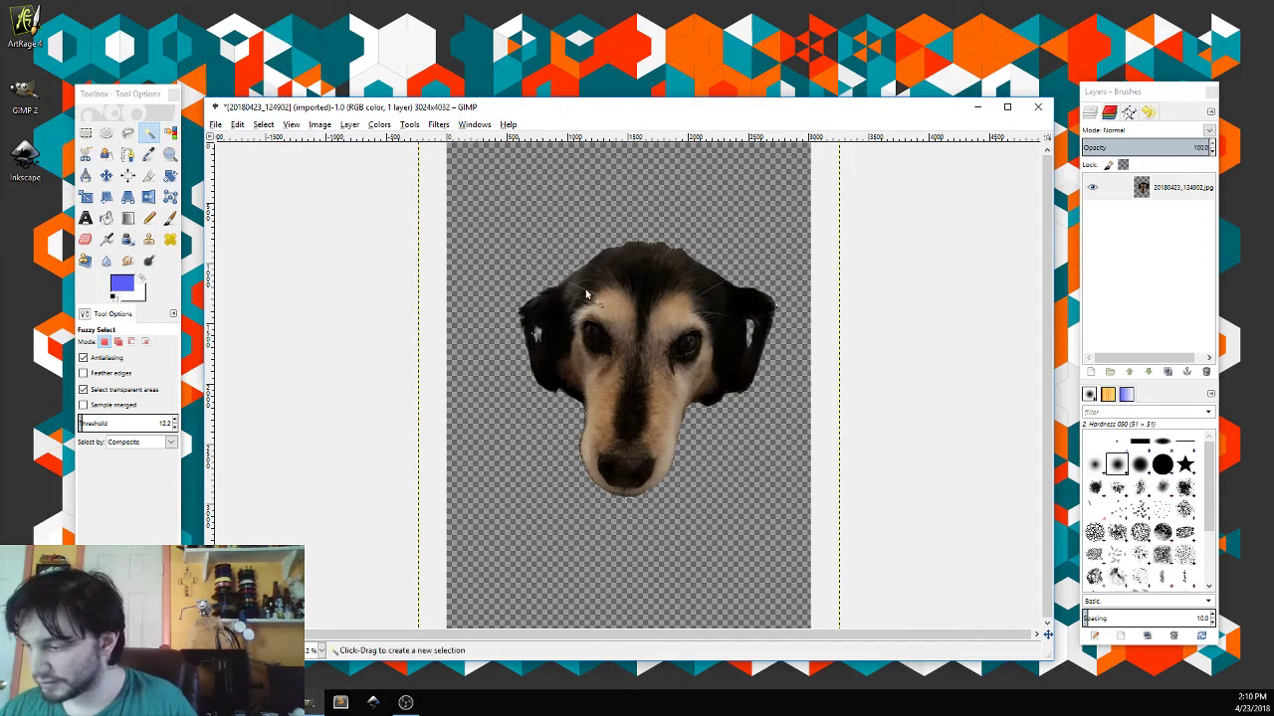
Step: Apply a steep high-contrast Value curve to the head, with points at about x 71, y 0 and x 115, y 255
{"action": "left_click", "coordinate": [379, 125]}
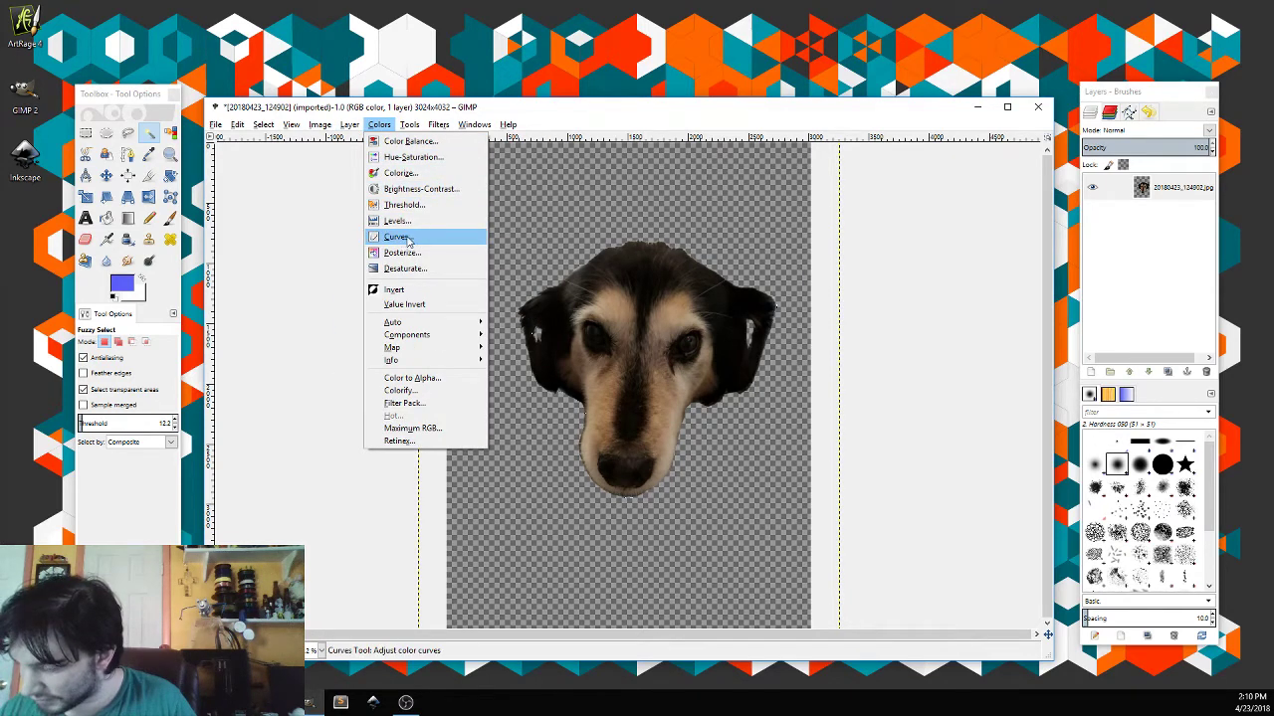
{"action": "left_click", "coordinate": [398, 237]}
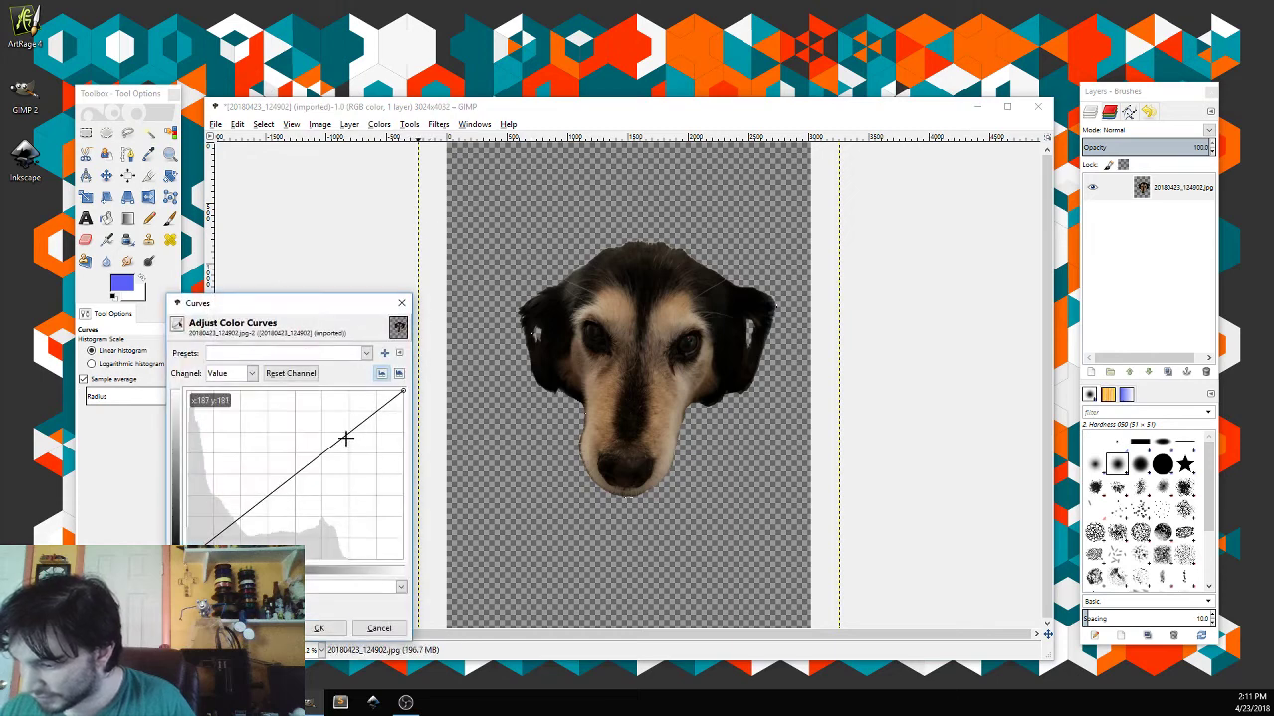
{"action": "left_click_drag", "start_coordinate": [345, 438], "coordinate": [304, 388]}
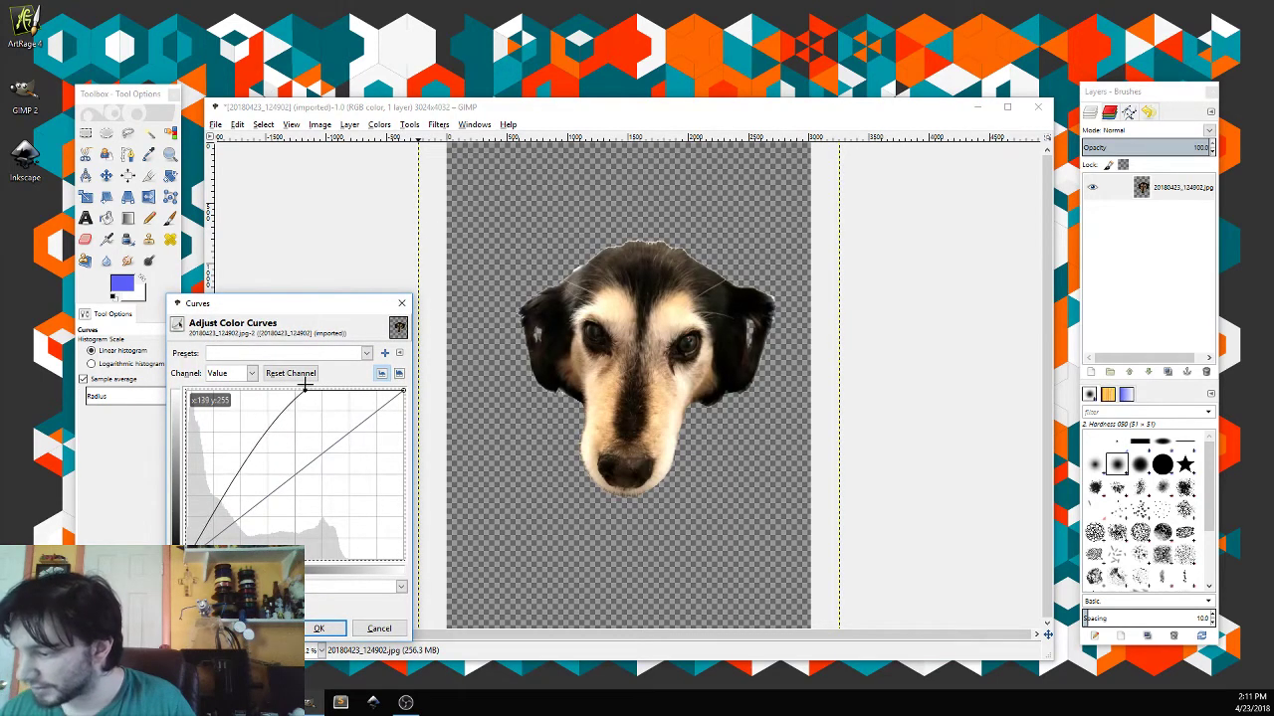
{"action": "left_click_drag", "start_coordinate": [239, 484], "coordinate": [277, 545]}
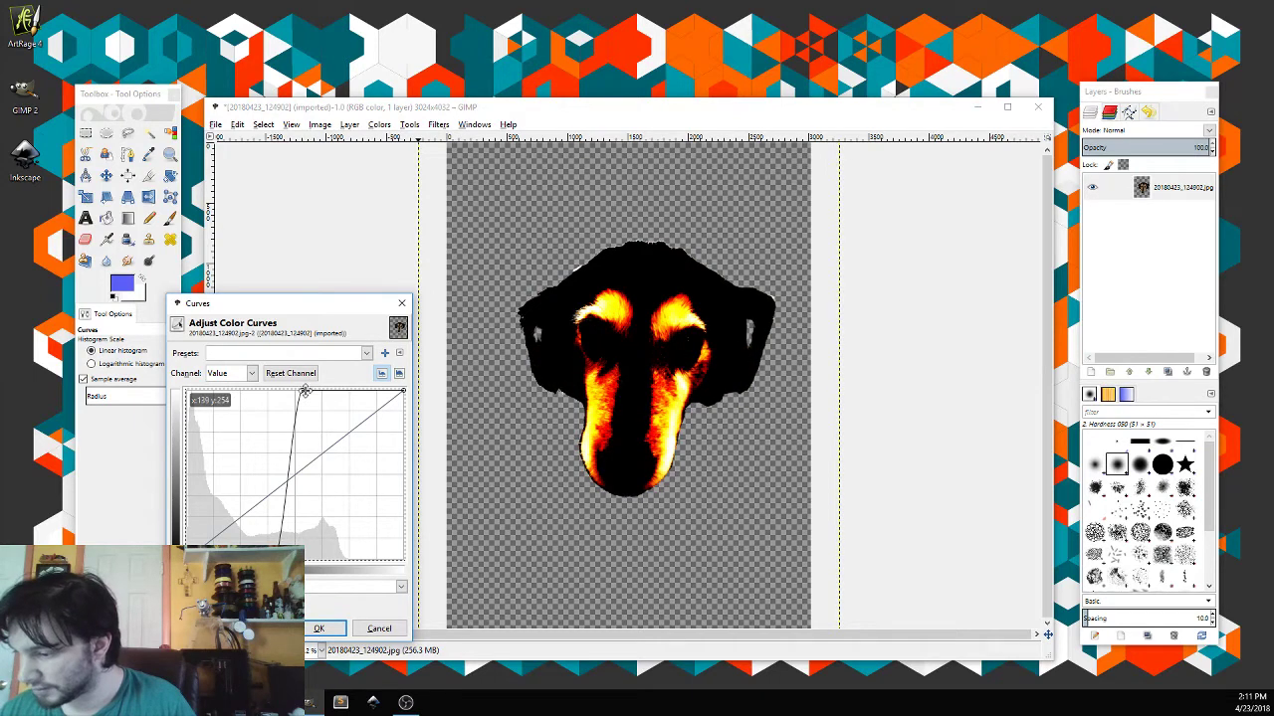
{"action": "mouse_move", "coordinate": [278, 545]}
{"action": "left_mouse_down"}
{"action": "mouse_move", "coordinate": [290, 546]}
{"action": "mouse_move", "coordinate": [267, 545]}
{"action": "left_mouse_up"}
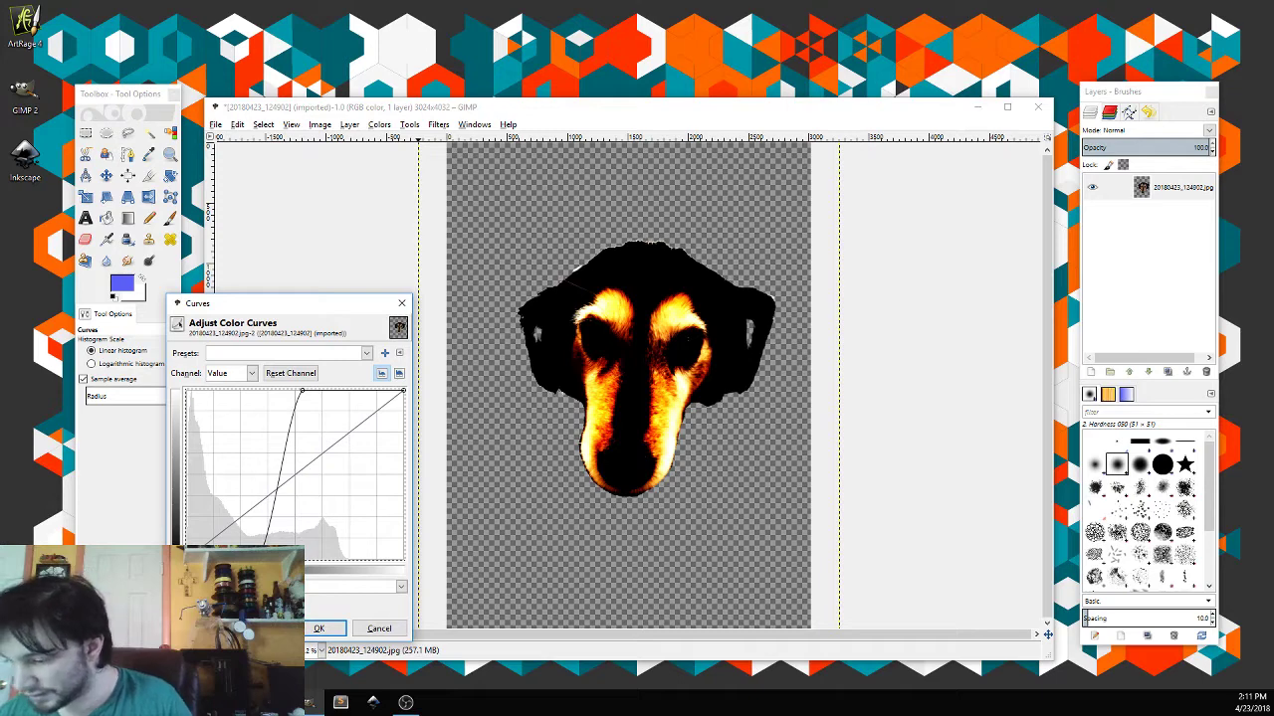
{"action": "left_click_drag", "start_coordinate": [265, 545], "coordinate": [266, 545]}
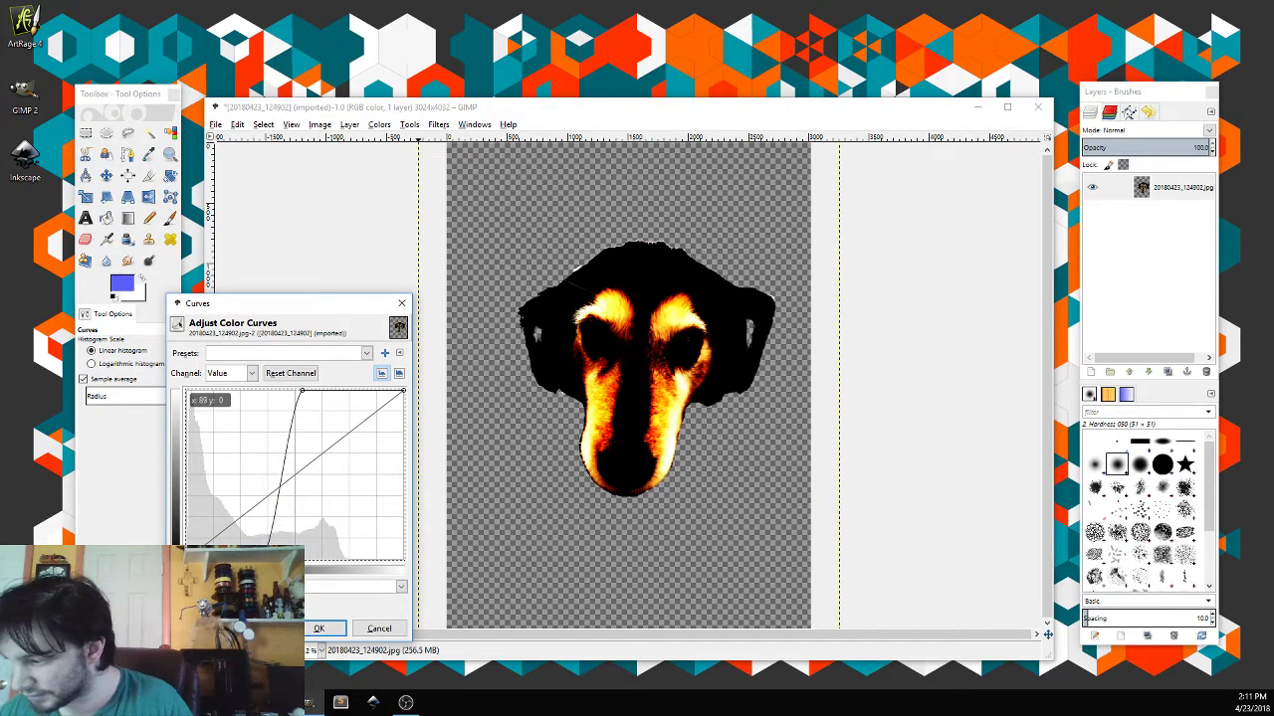
{"action": "left_click_drag", "start_coordinate": [270, 545], "coordinate": [271, 545]}
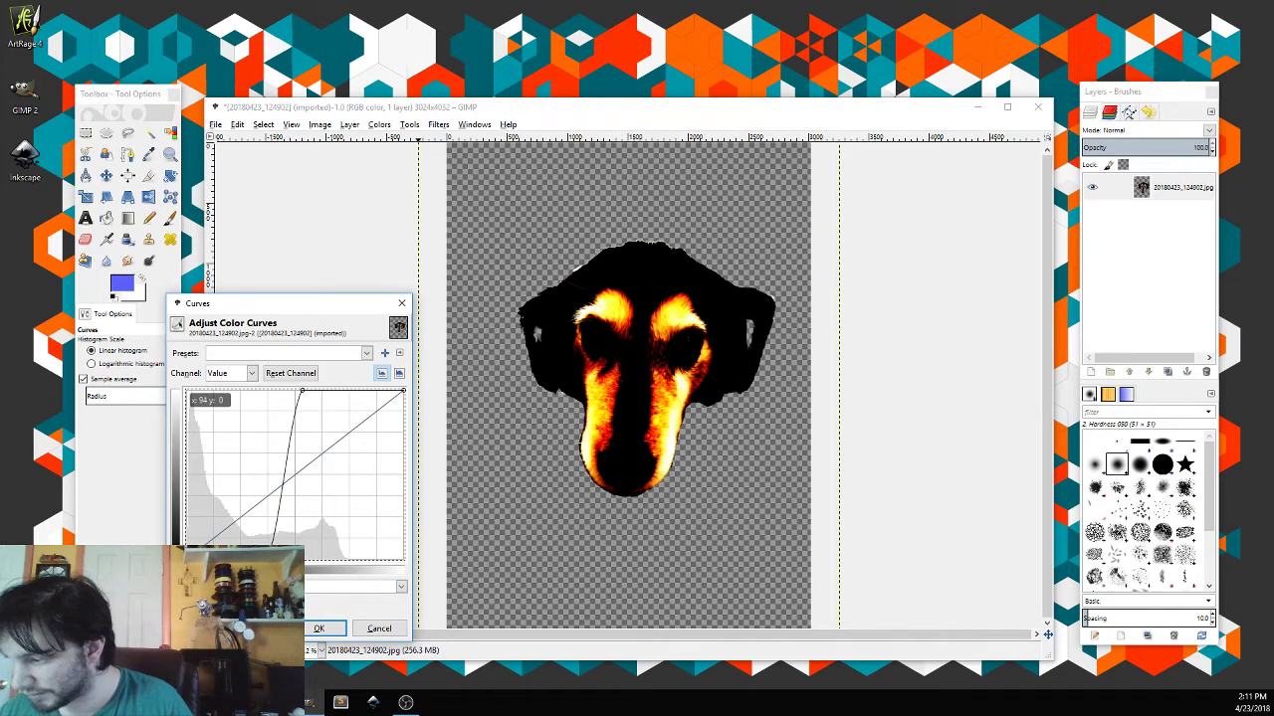
{"action": "mouse_move", "coordinate": [269, 545]}
{"action": "left_mouse_down"}
{"action": "mouse_move", "coordinate": [233, 545]}
{"action": "mouse_move", "coordinate": [261, 546]}
{"action": "left_mouse_up"}
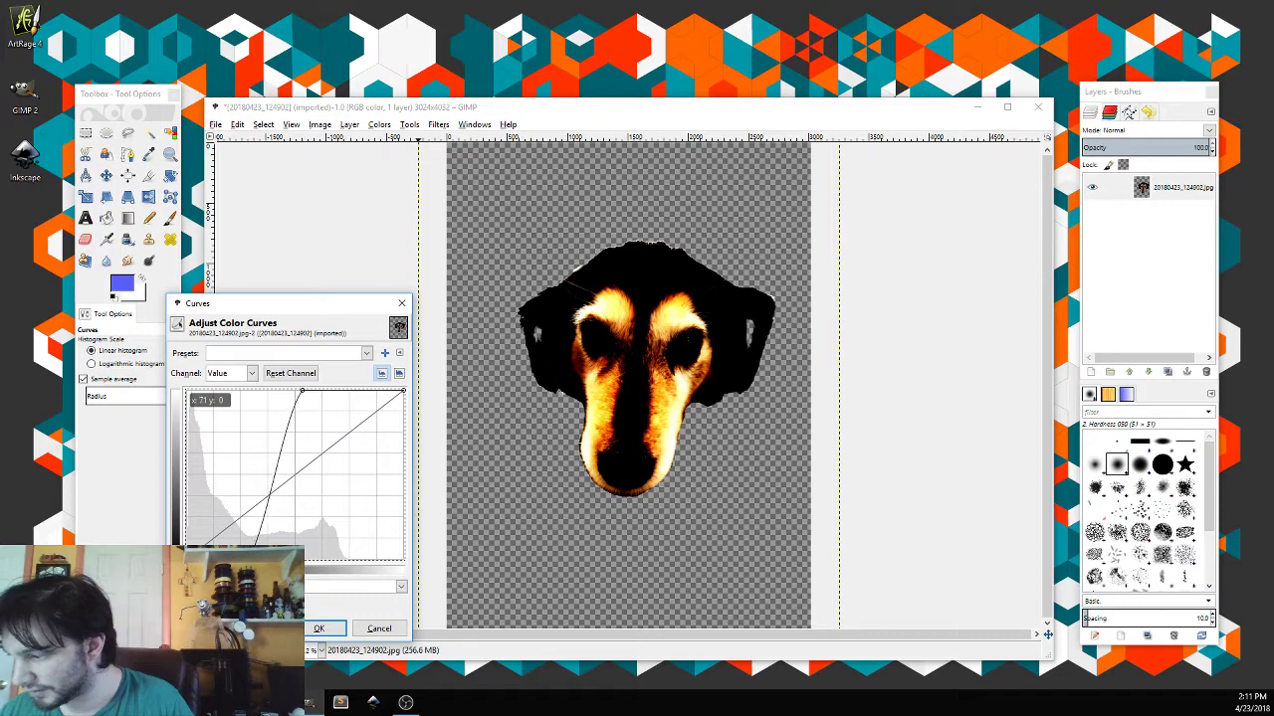
{"action": "left_click_drag", "start_coordinate": [300, 391], "coordinate": [284, 390]}
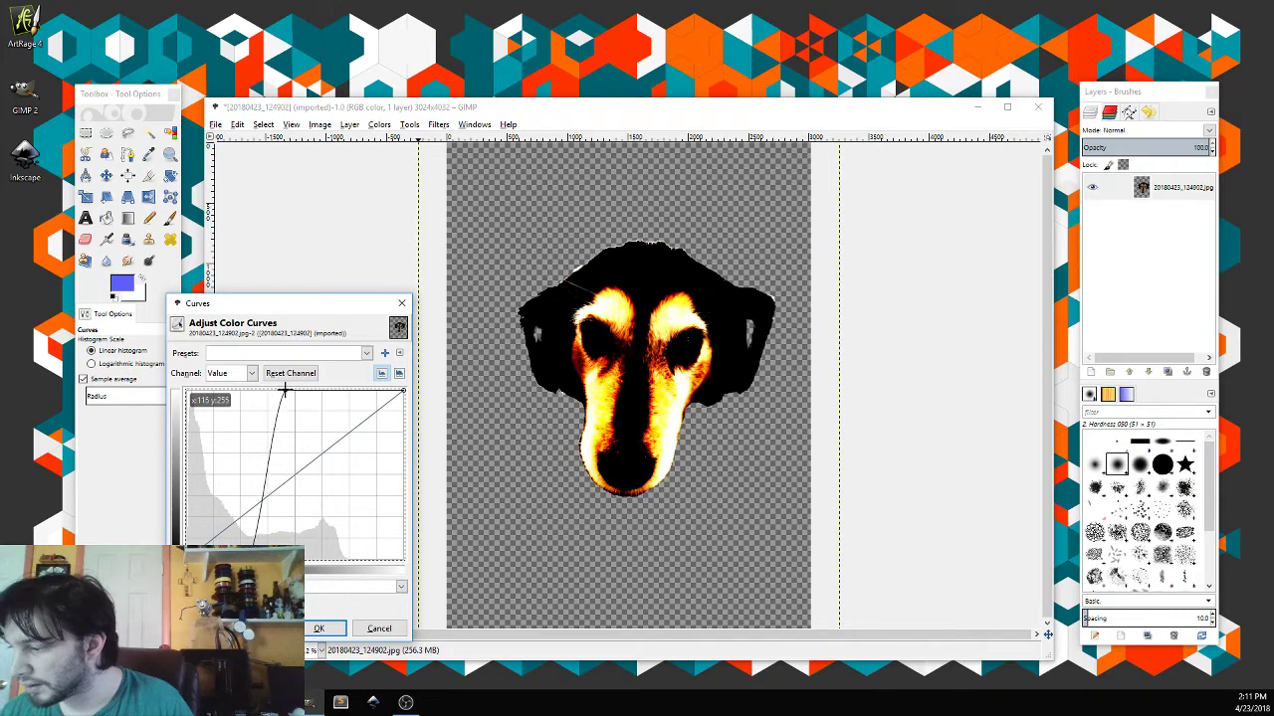
{"action": "left_click", "coordinate": [320, 629]}
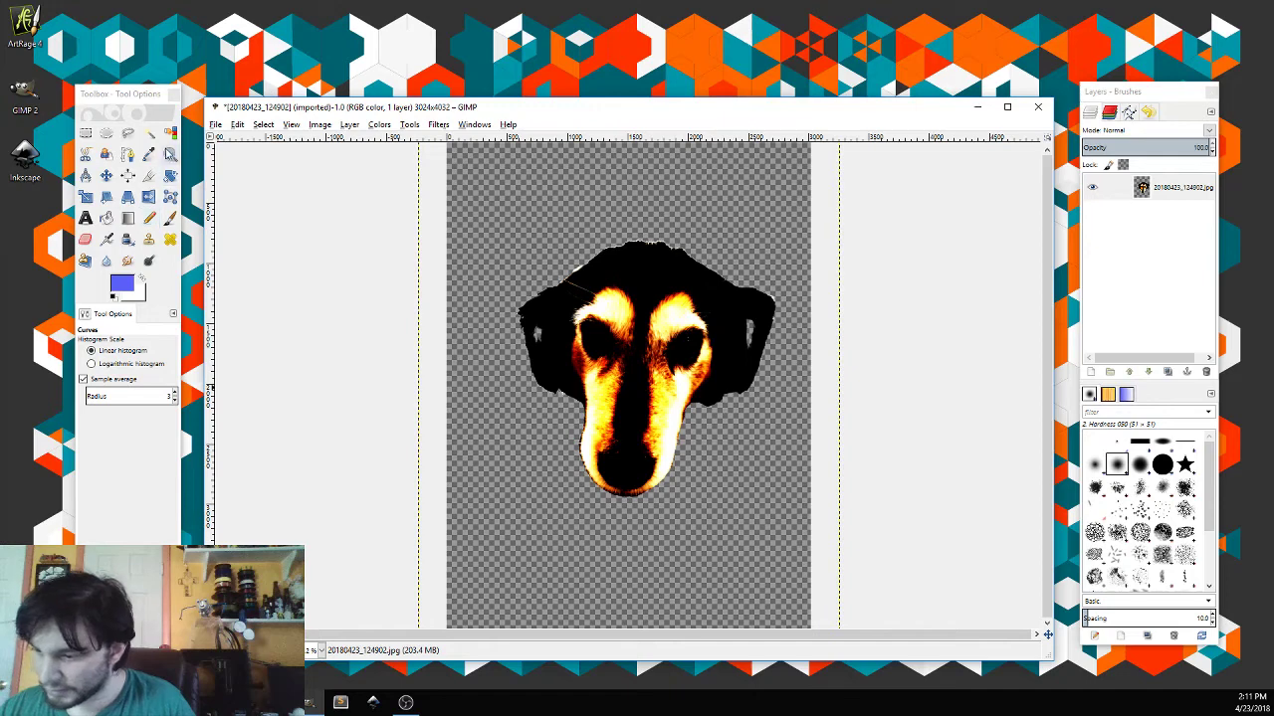
Step: Delete the bright white and orange fur areas on both sides of the muzzle using Fuzzy Select at threshold 80.2
{"action": "left_click", "coordinate": [149, 132]}
{"action": "left_click", "coordinate": [600, 419]}
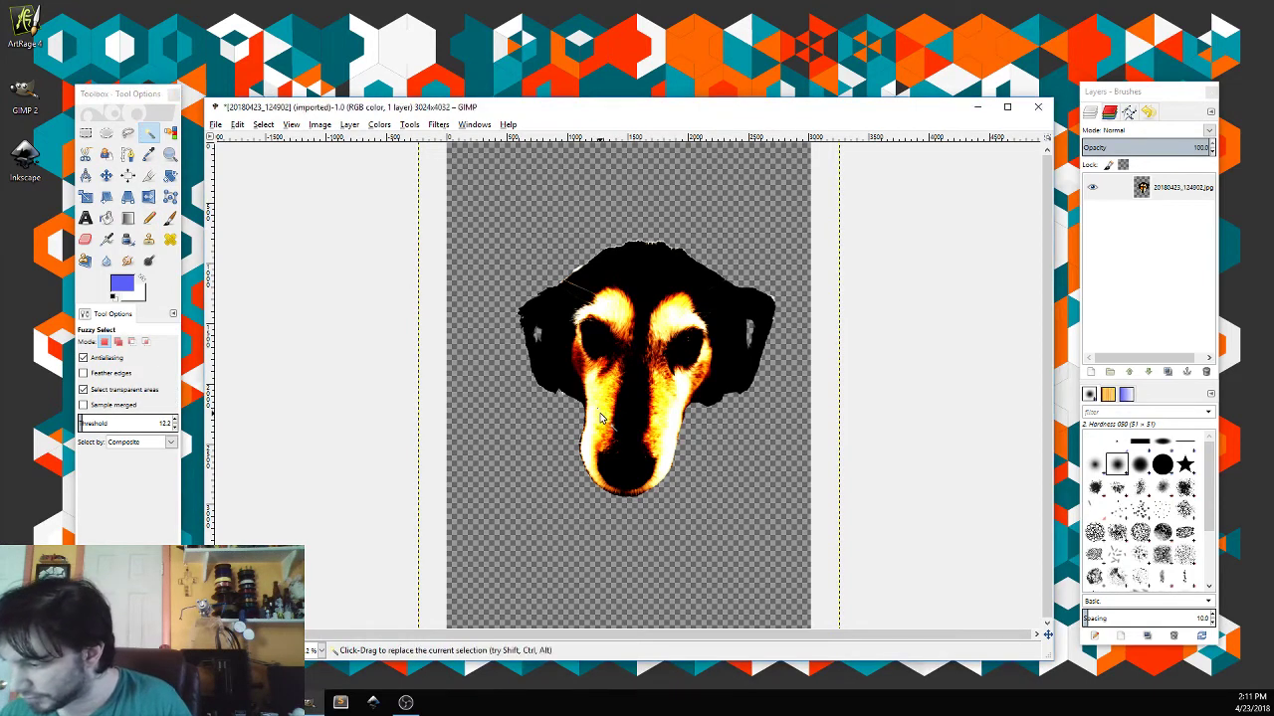
{"action": "left_click", "coordinate": [175, 423]}
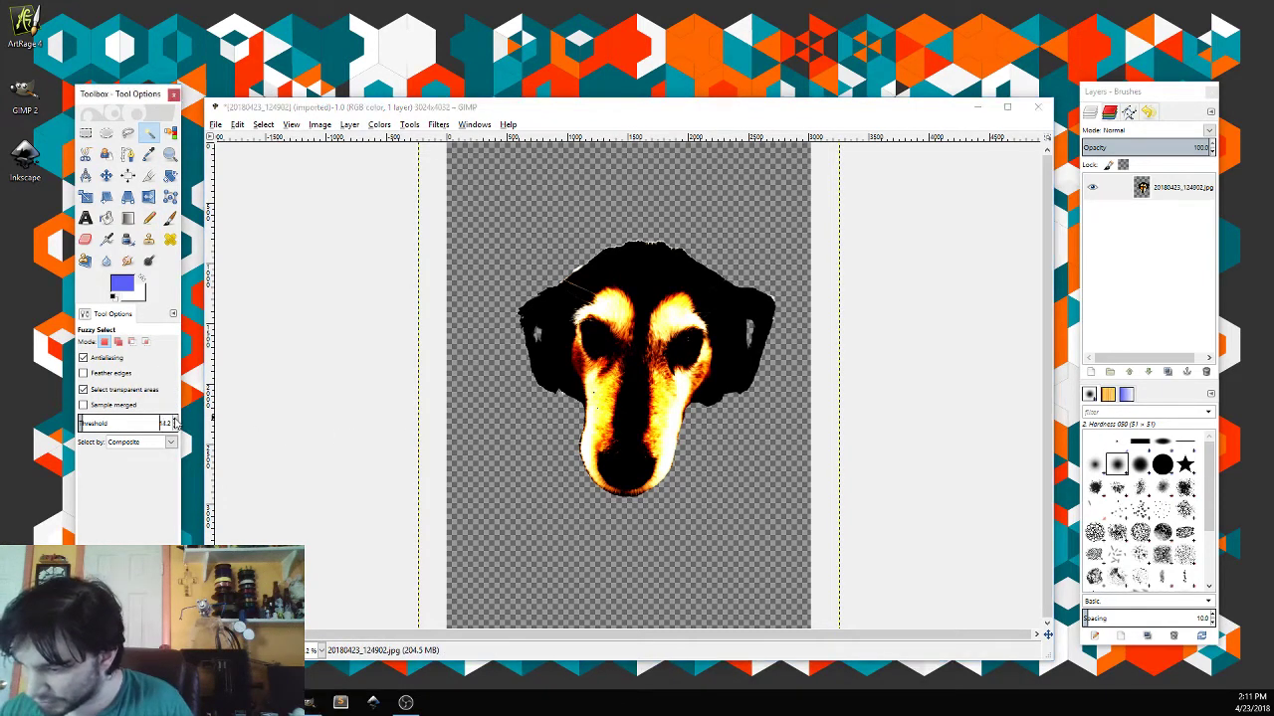
{"action": "scroll", "coordinate": [174, 423], "scroll_direction": "up", "scroll_amount": 4}
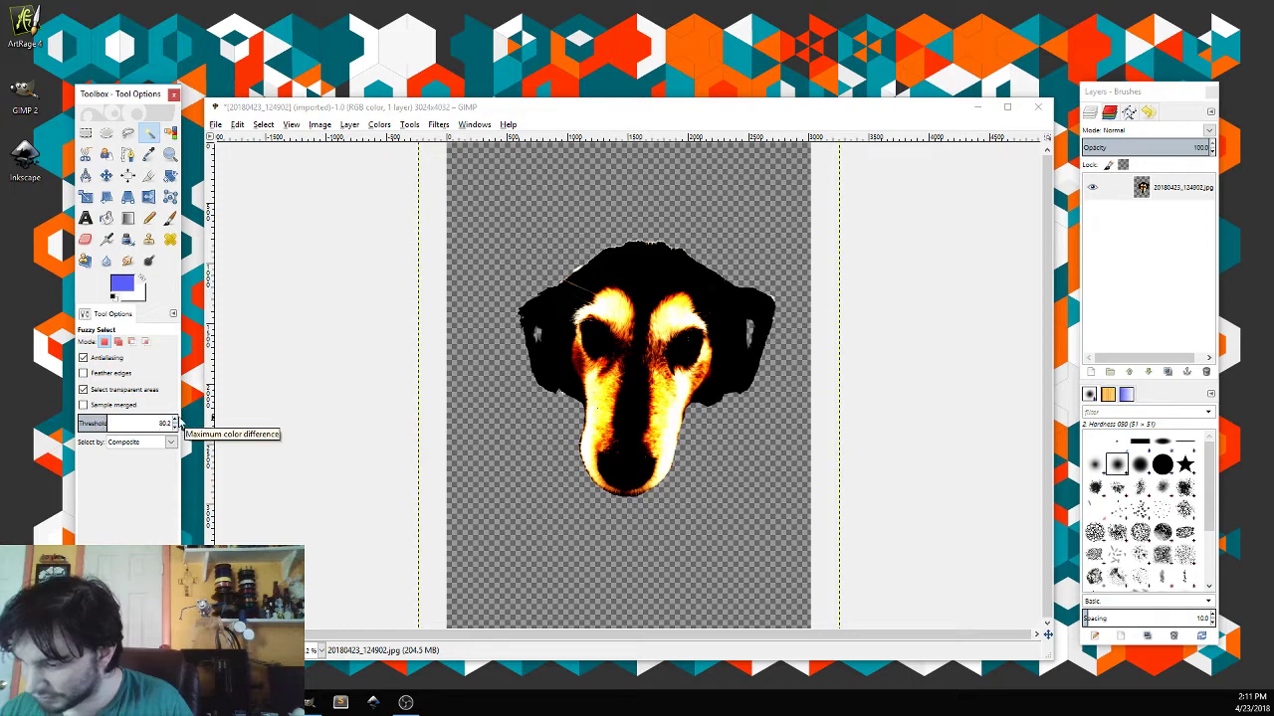
{"action": "left_click", "coordinate": [669, 422]}
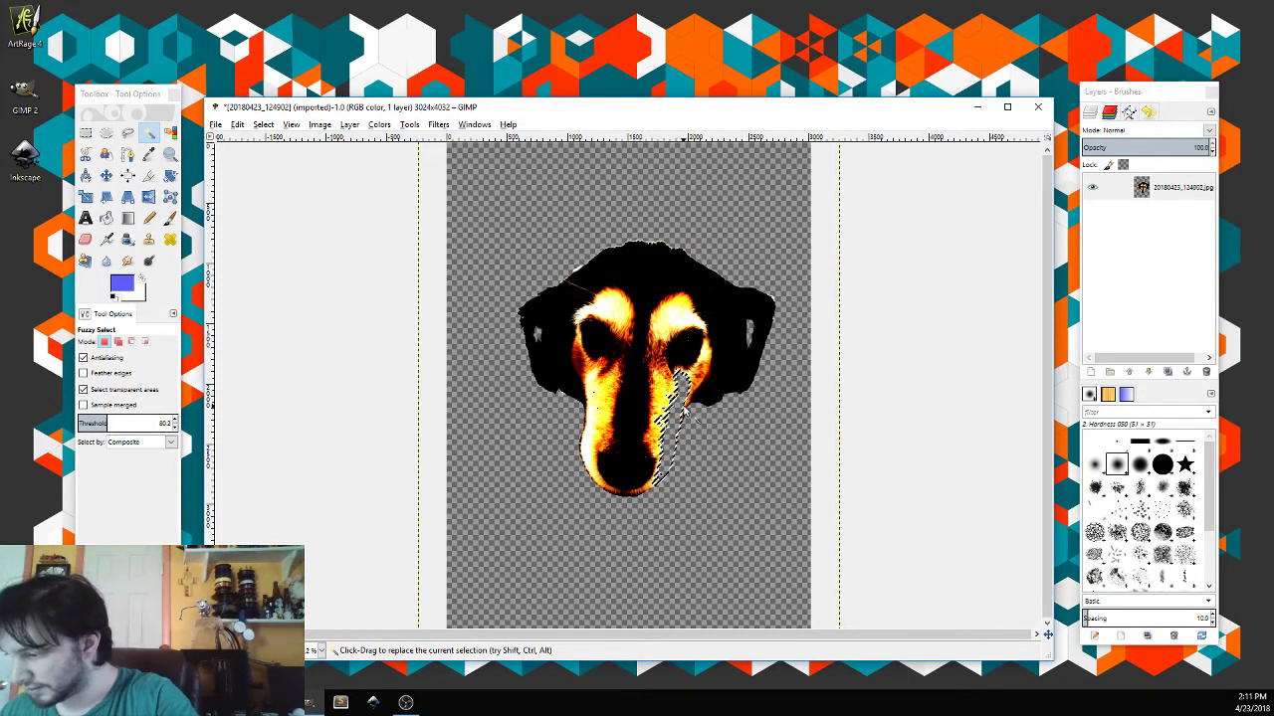
{"action": "left_click", "coordinate": [603, 418]}
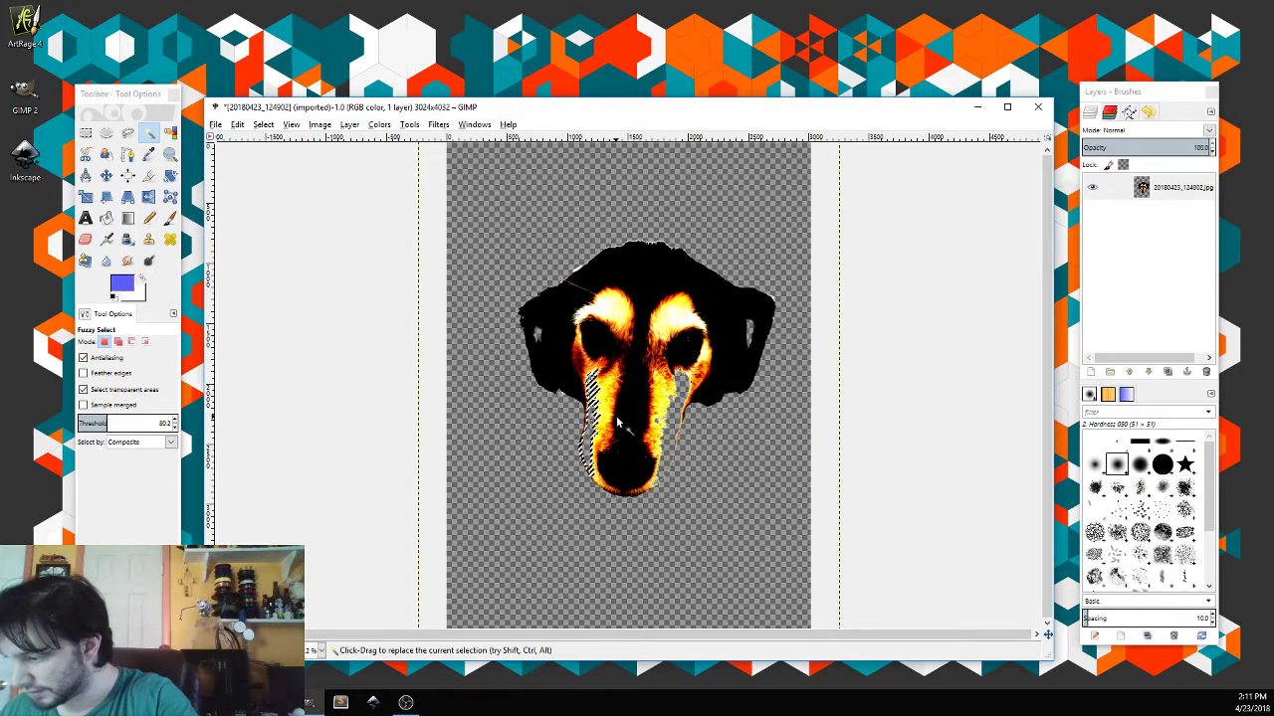
{"action": "left_click", "coordinate": [623, 421]}
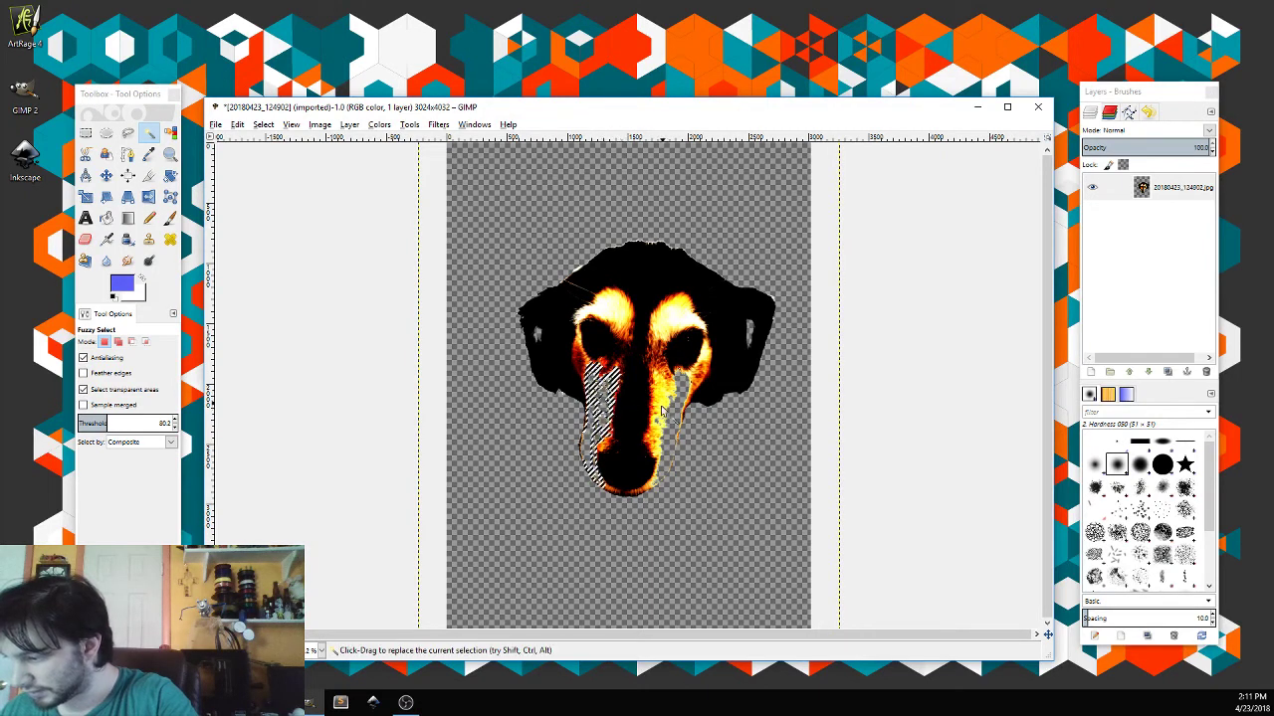
{"action": "left_click", "coordinate": [662, 411]}
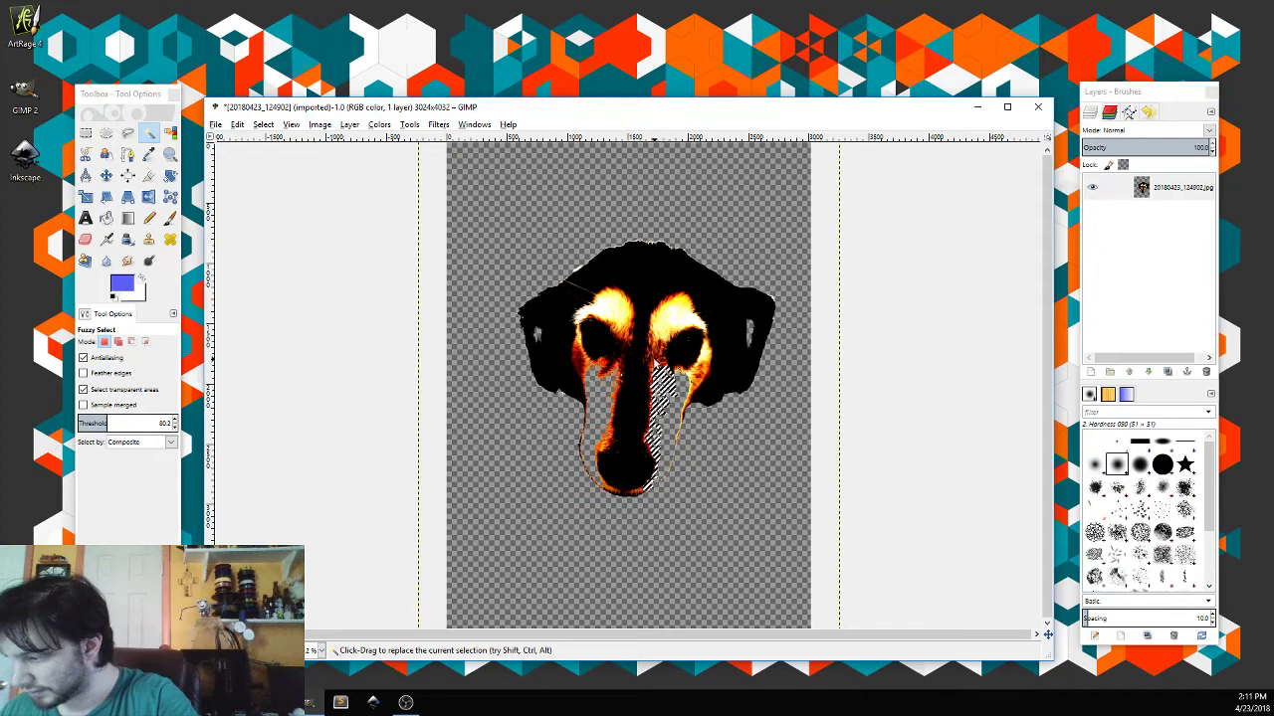
Step: Select and delete the bright brow patches and the orange fur around both eyes
{"action": "left_click", "coordinate": [680, 308]}
{"action": "left_click", "coordinate": [679, 308]}
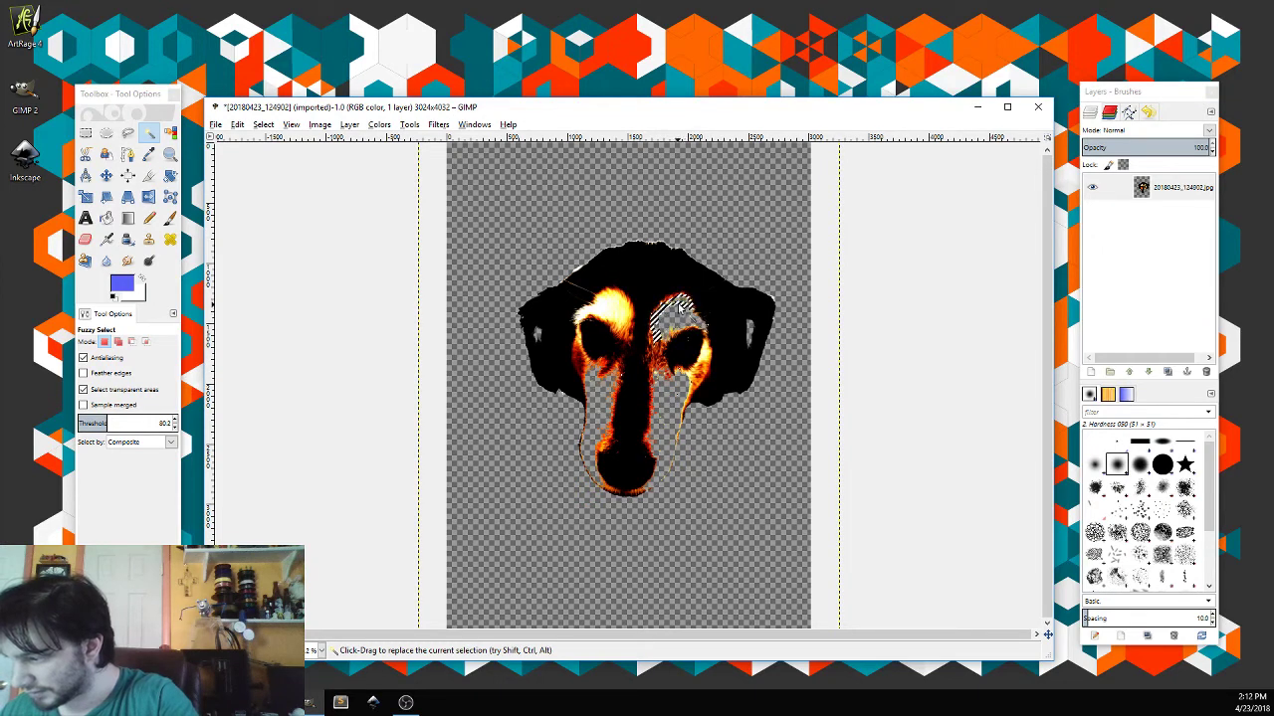
{"action": "key", "text": "Delete"}
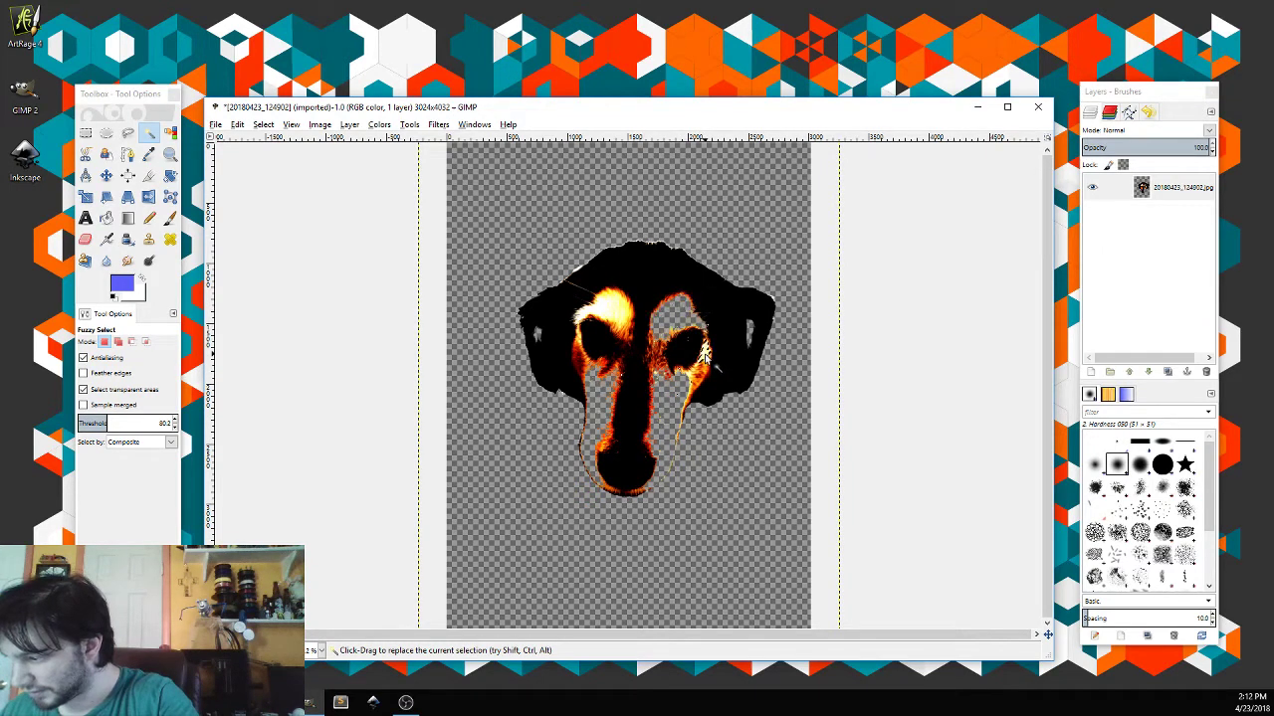
{"action": "left_click", "coordinate": [706, 370]}
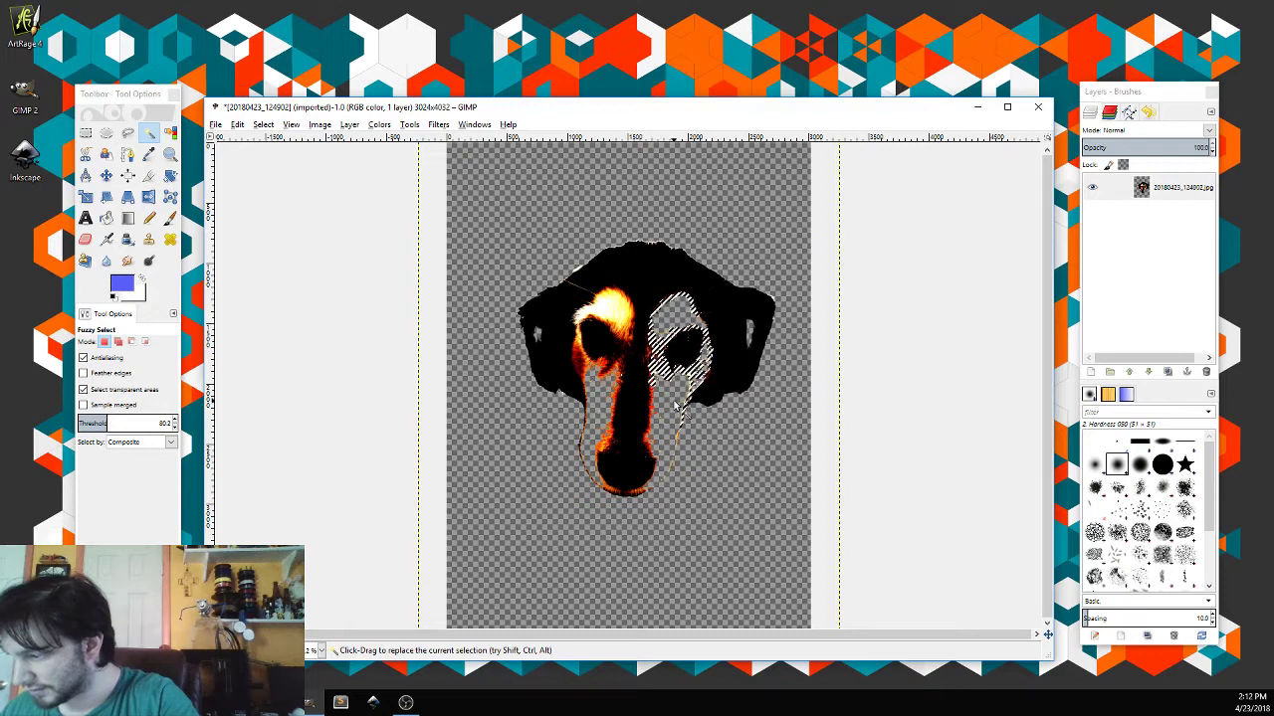
{"action": "left_click", "coordinate": [607, 297]}
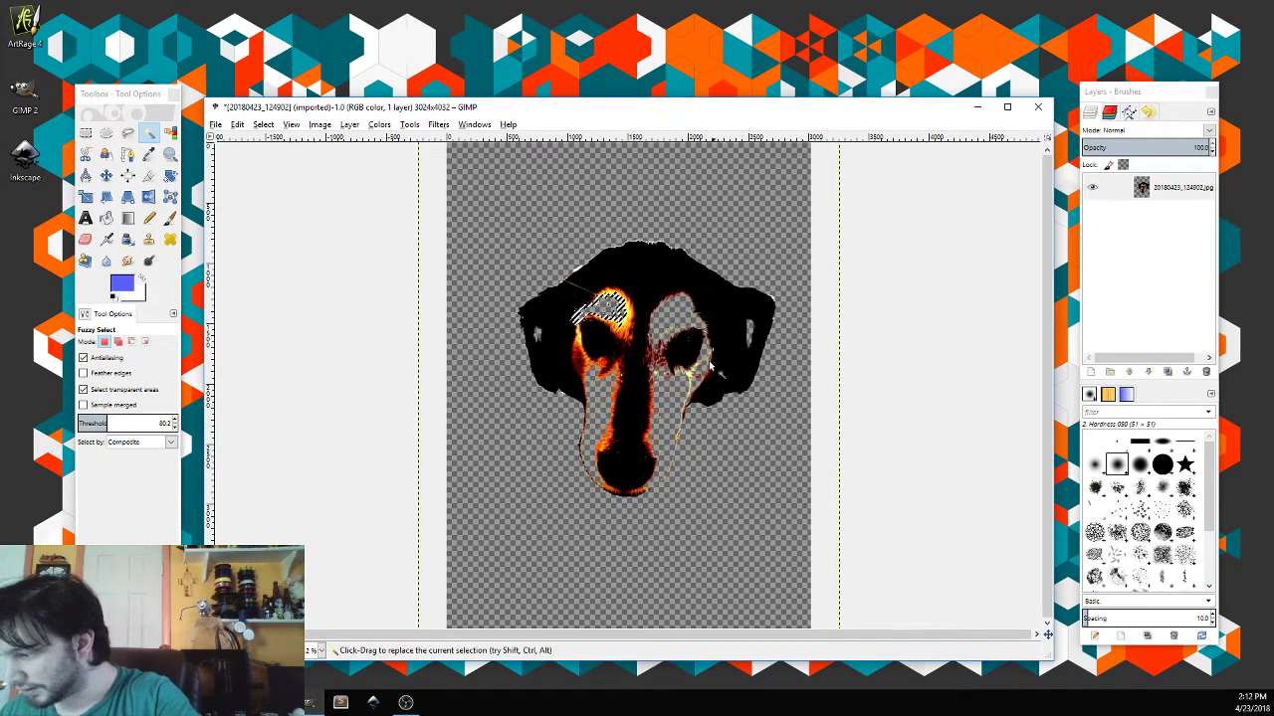
{"action": "left_click", "coordinate": [621, 332]}
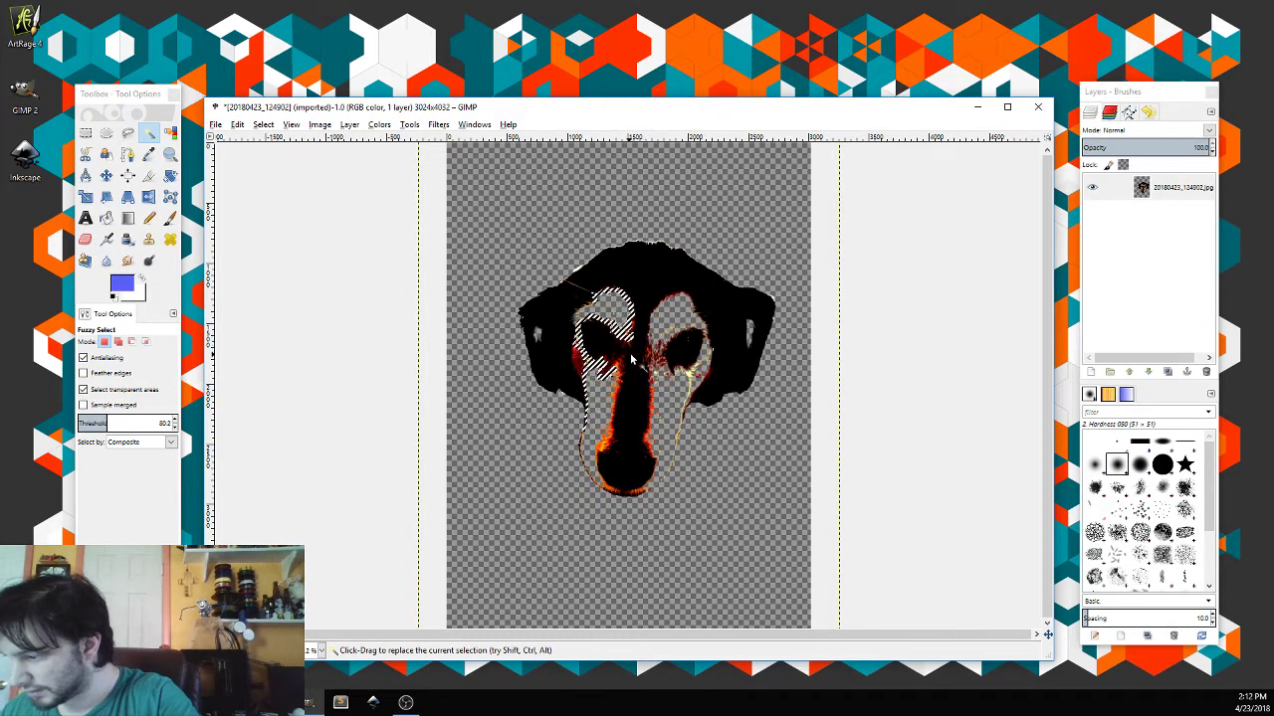
{"action": "left_click", "coordinate": [595, 396]}
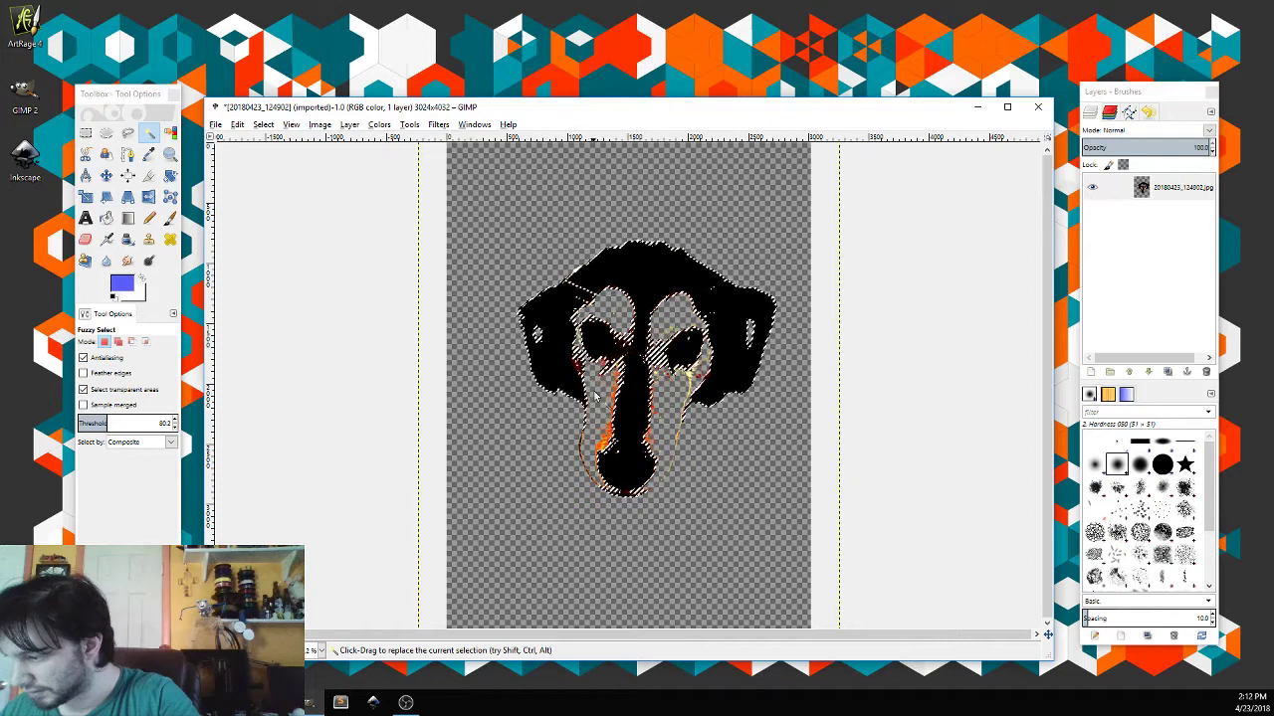
{"action": "key", "text": "Delete"}
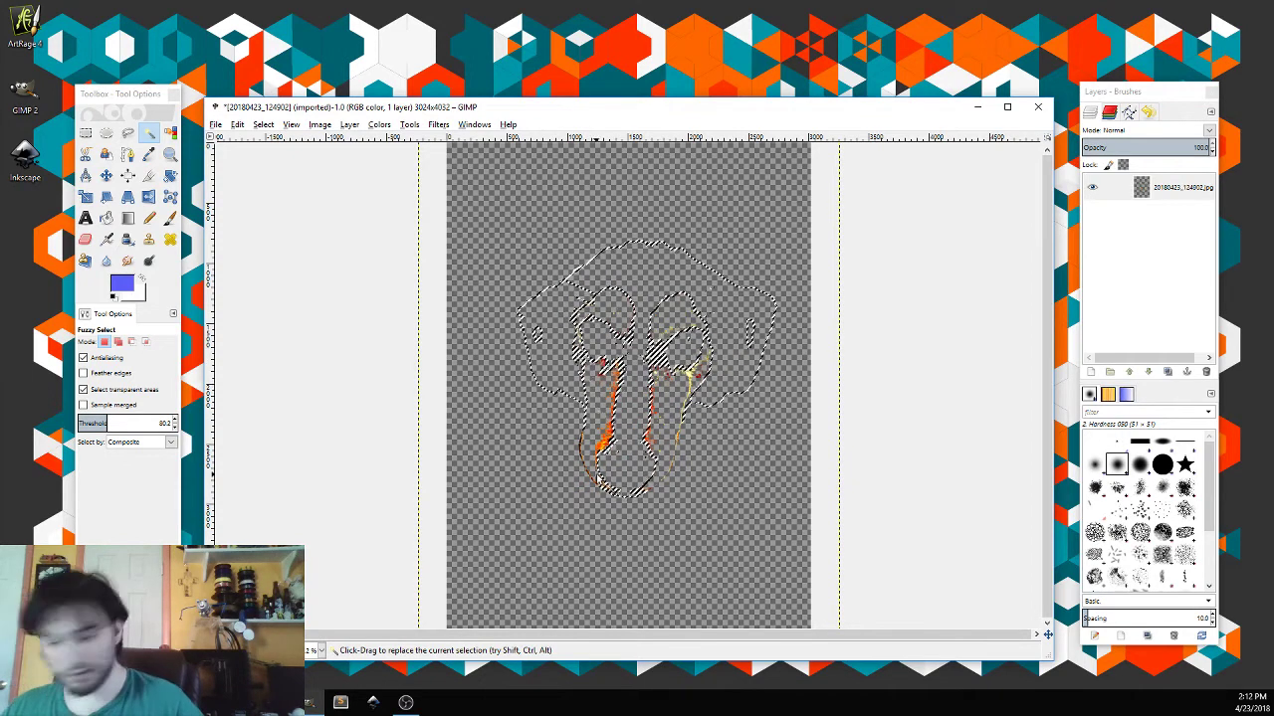
{"action": "key", "text": "ctrl+z"}
{"action": "key", "text": "ctrl+z"}
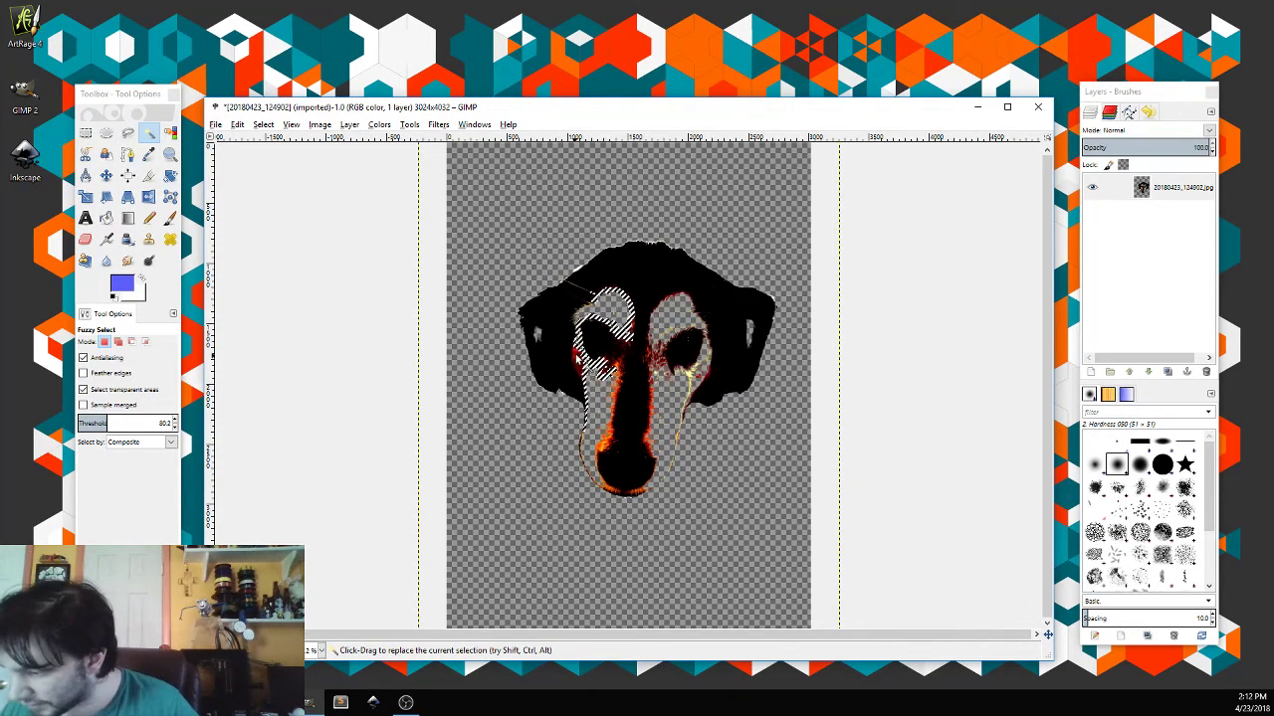
Step: Delete the remaining orange strips along both sides of the nose bridge, and deselect everything
{"action": "left_click", "coordinate": [604, 442]}
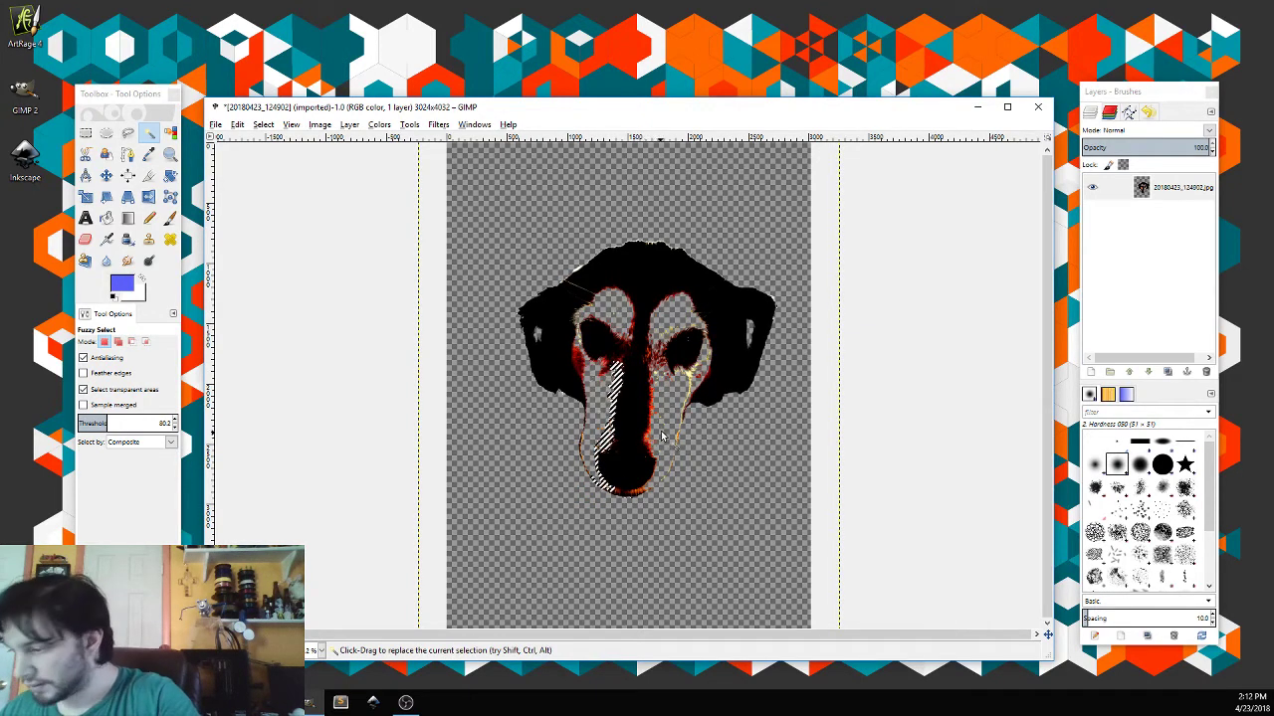
{"action": "left_click", "coordinate": [657, 438]}
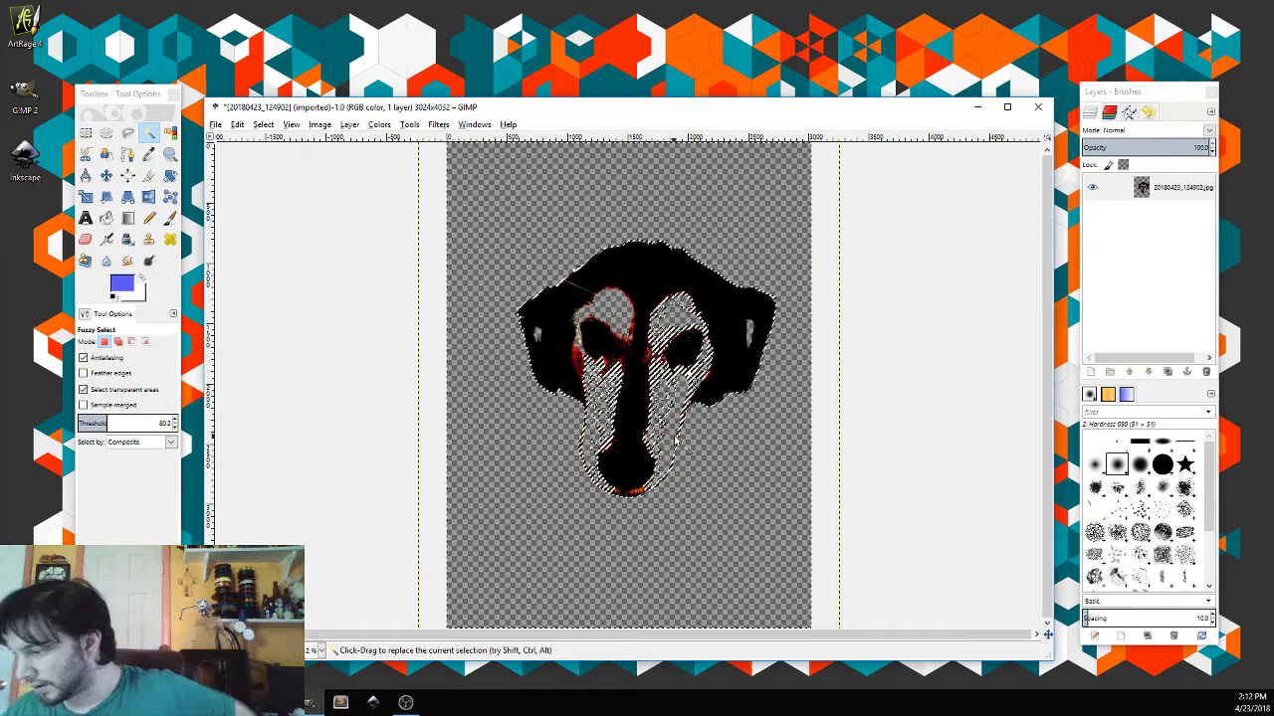
{"action": "left_click", "coordinate": [645, 550]}
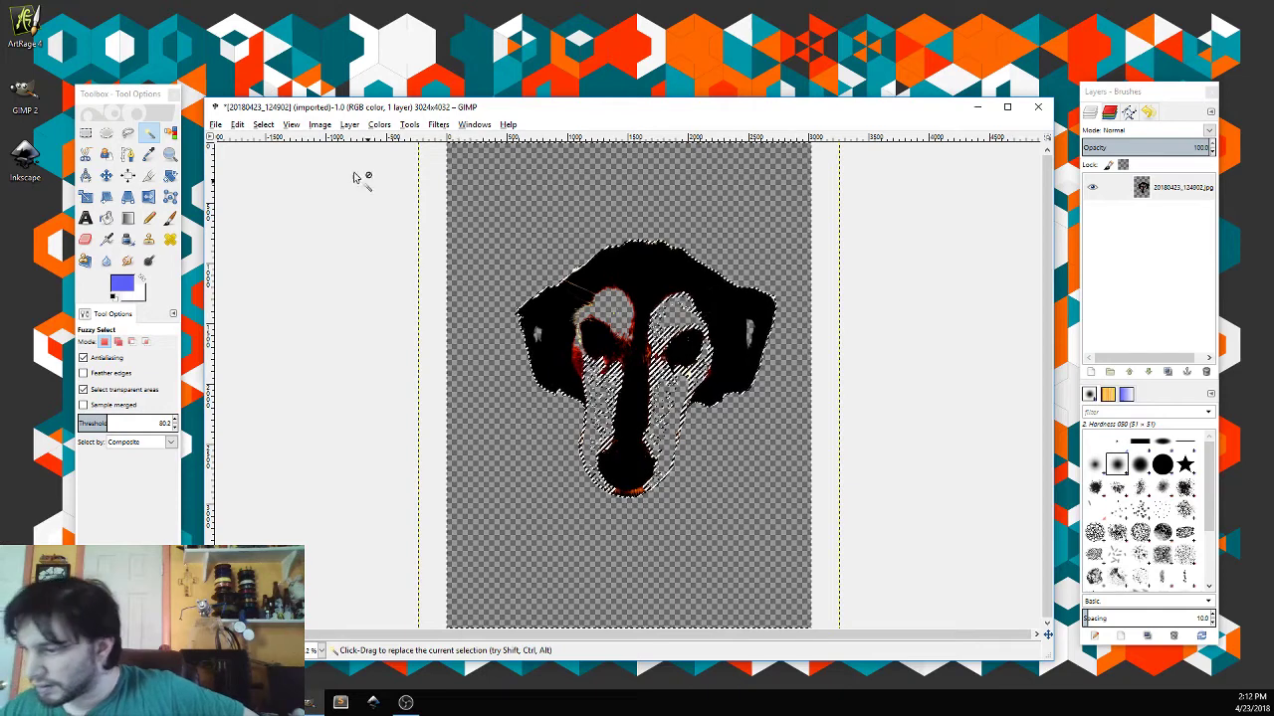
{"action": "left_click", "coordinate": [262, 124]}
{"action": "left_click", "coordinate": [296, 159]}
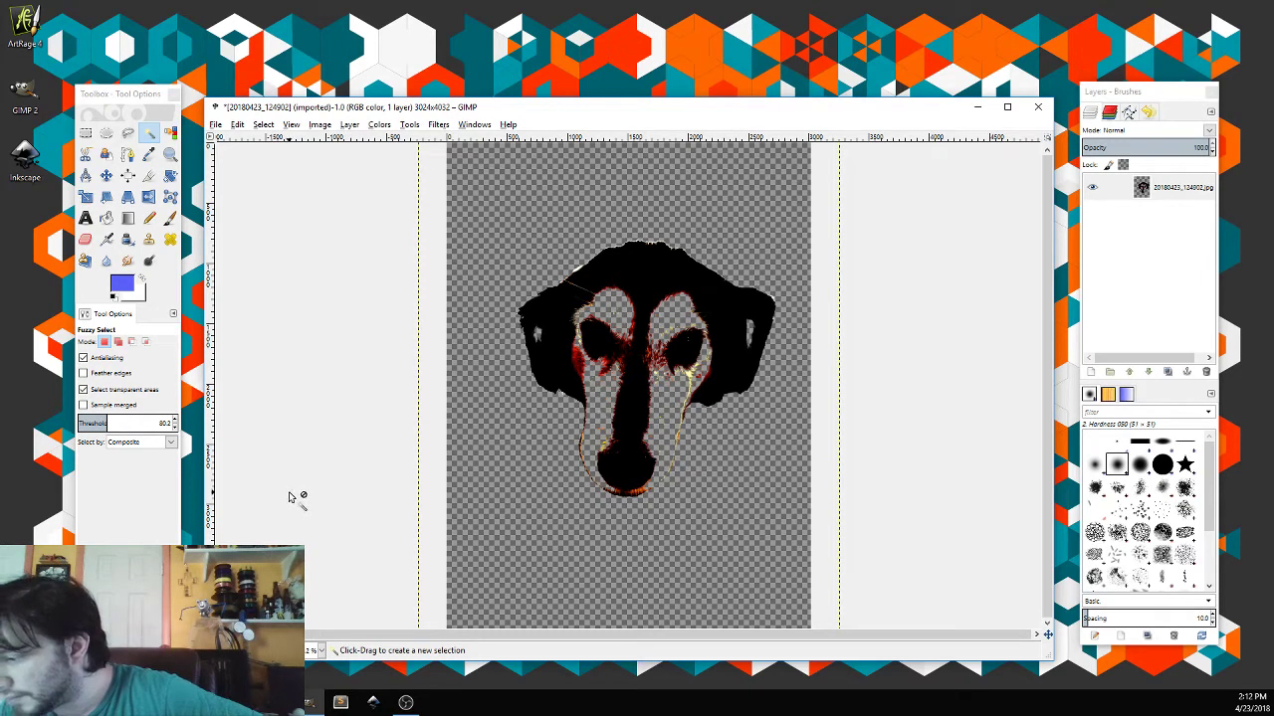
Step: Try to select the dark red fur beside the left-hand eye with Fuzzy Select at threshold 52.2
{"action": "left_click", "coordinate": [174, 428]}
{"action": "left_click", "coordinate": [174, 429]}
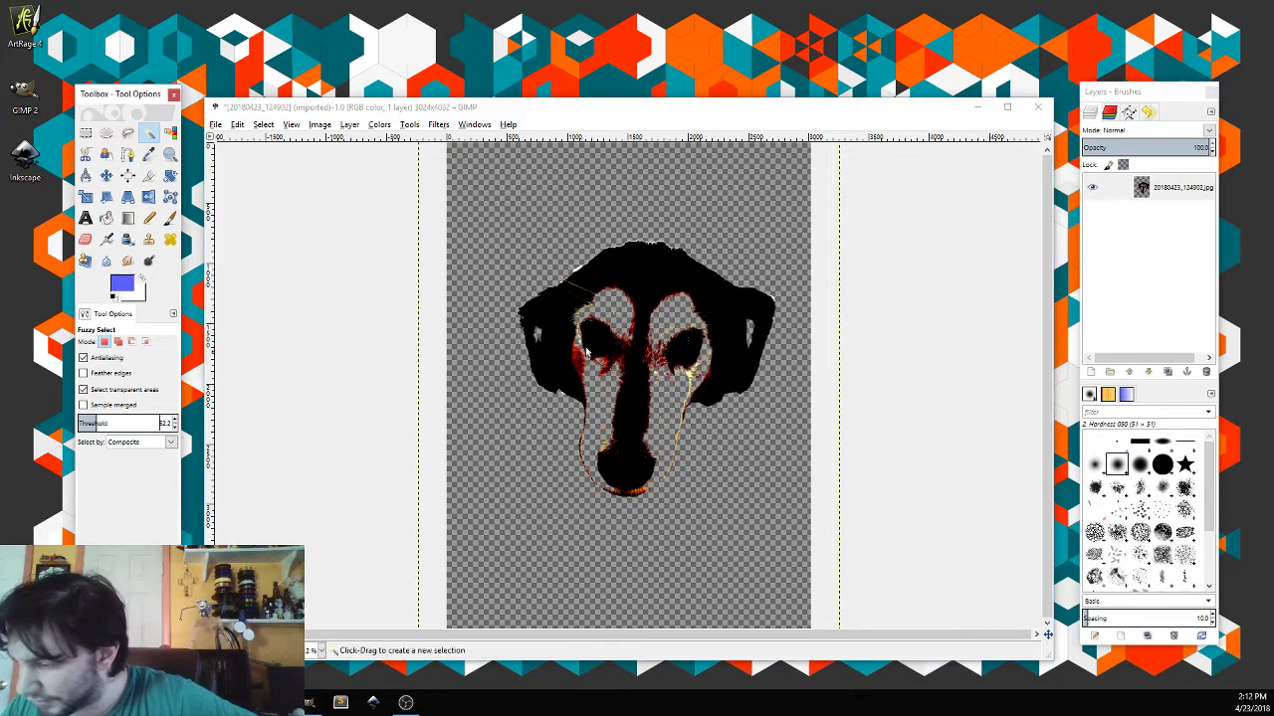
{"action": "left_click", "coordinate": [577, 356]}
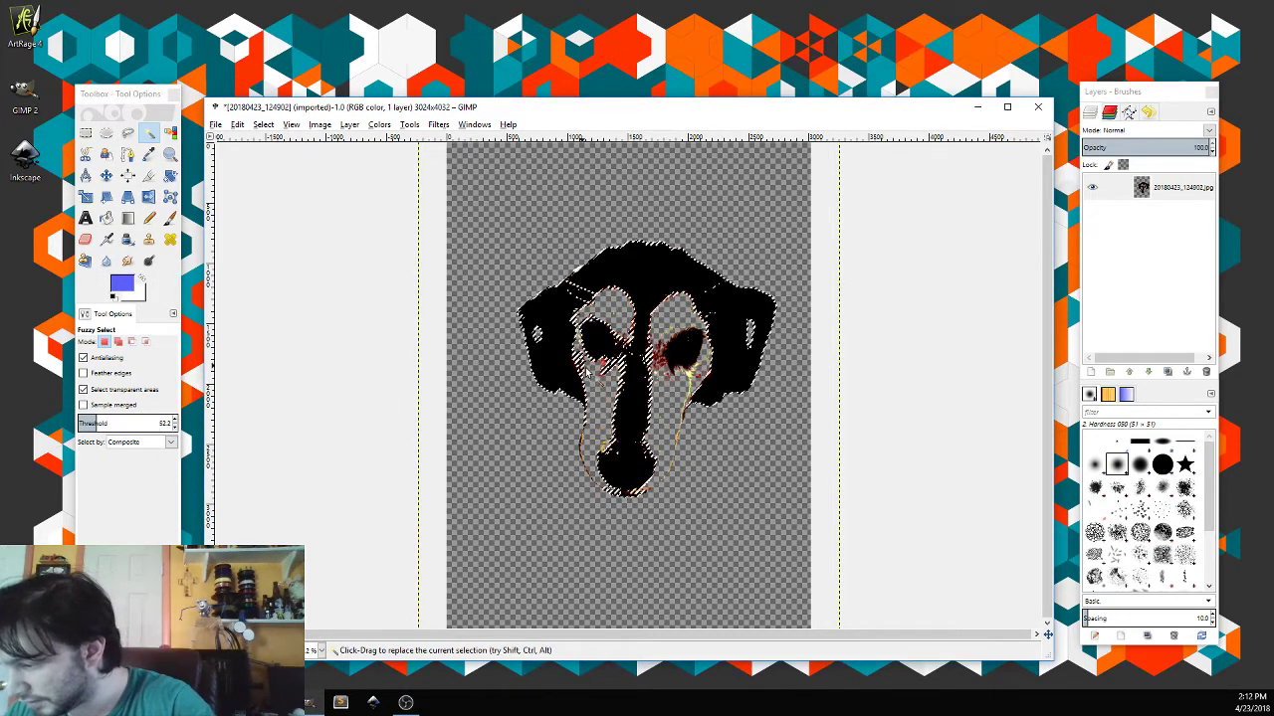
Step: Remove the dark red fur patch beside the left-hand eye with Fuzzy Select at threshold 24.2, and deselect everything
{"action": "left_click", "coordinate": [174, 429]}
{"action": "left_click", "coordinate": [174, 428]}
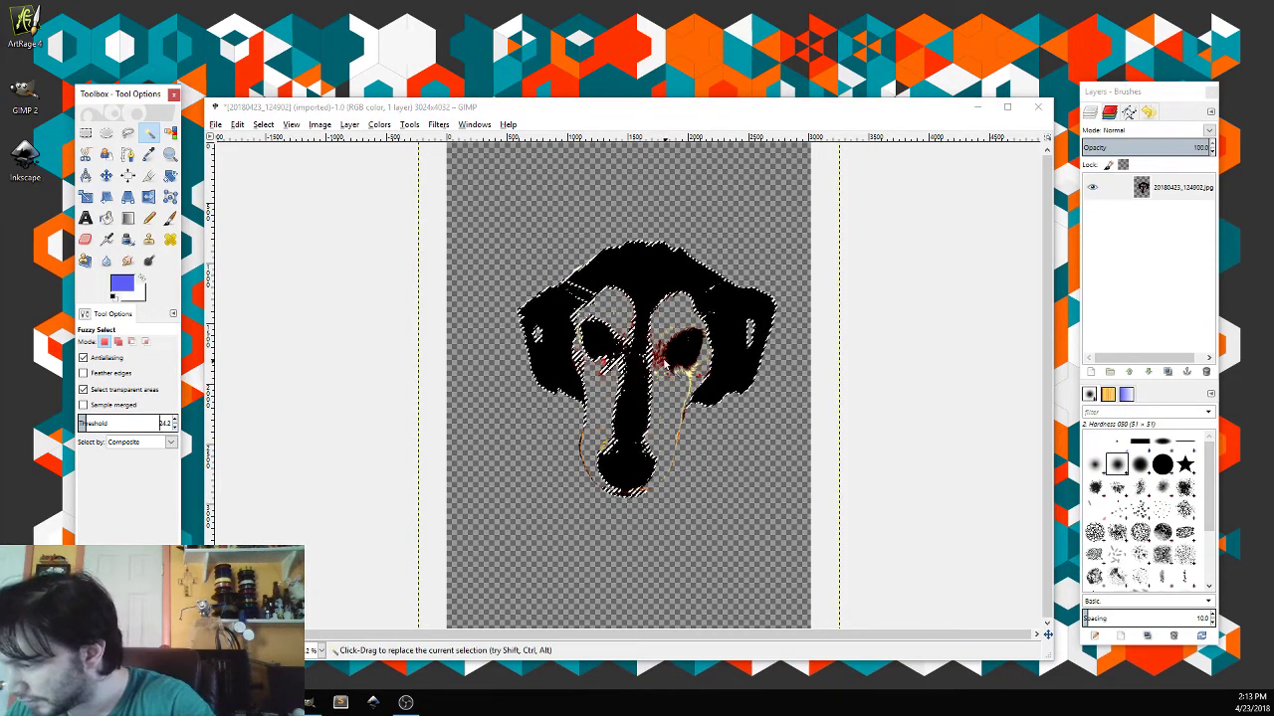
{"action": "left_click", "coordinate": [586, 367]}
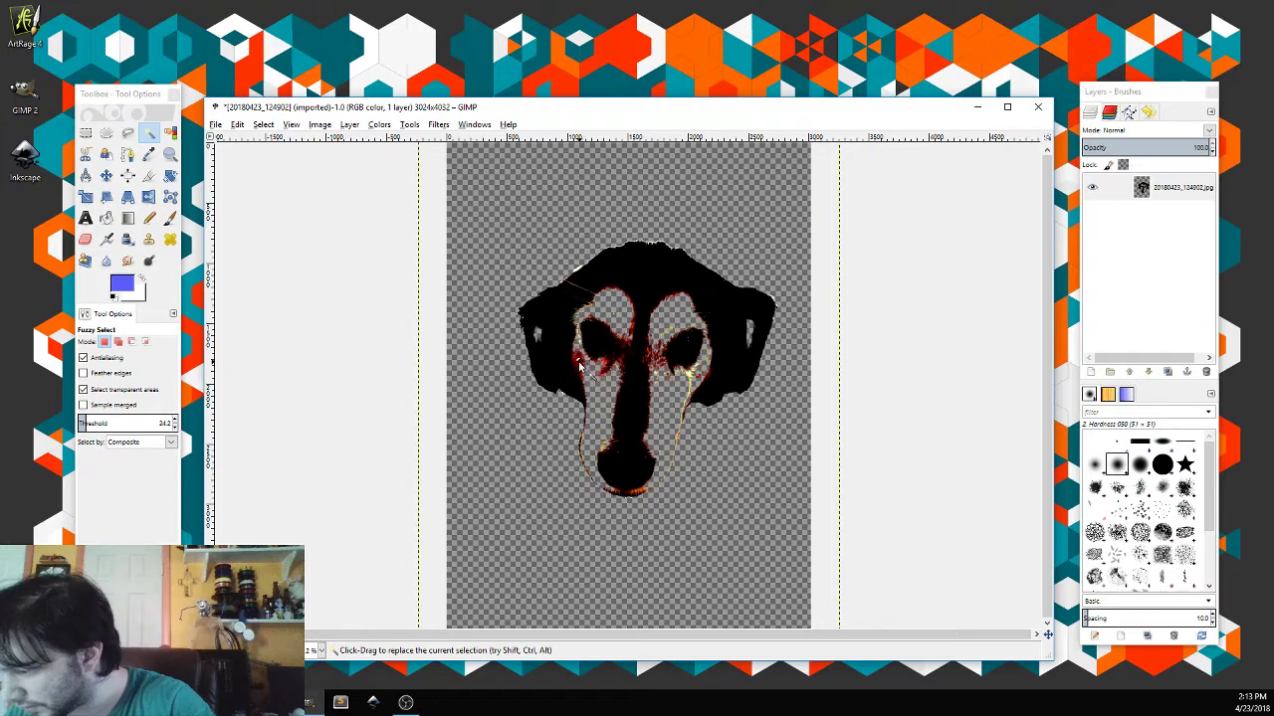
{"action": "left_click", "coordinate": [581, 359]}
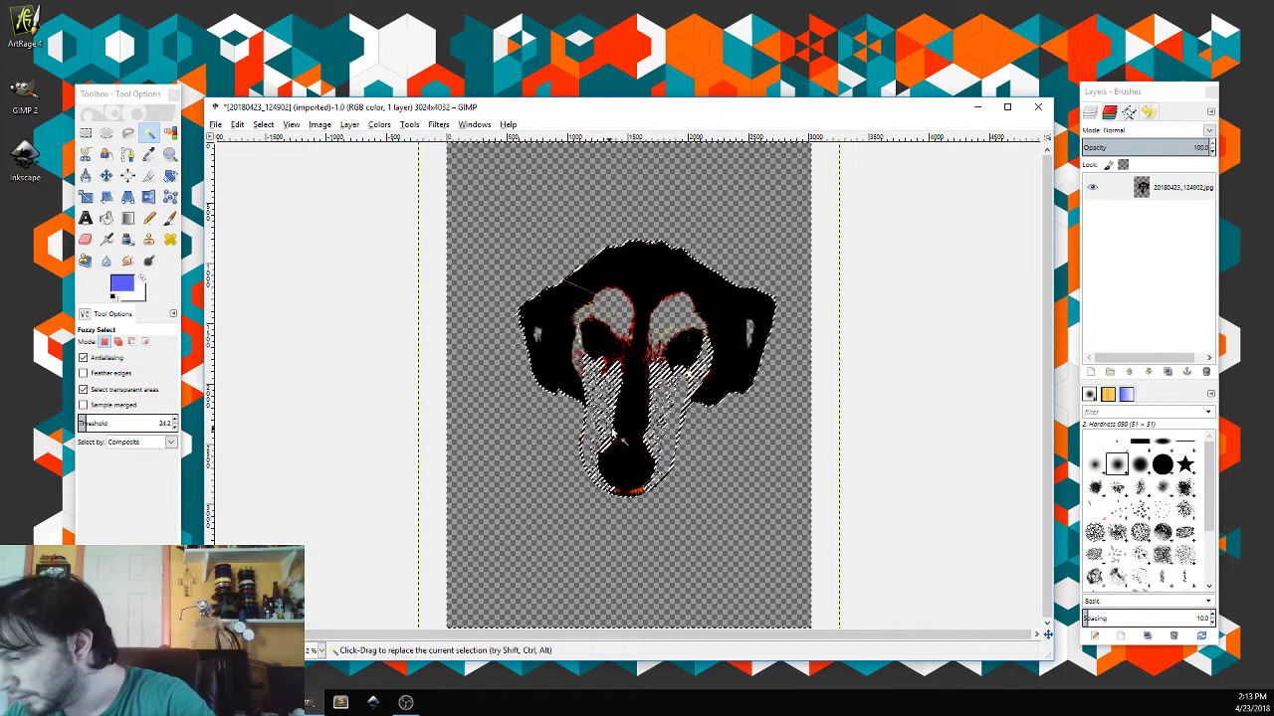
{"action": "left_click", "coordinate": [260, 126]}
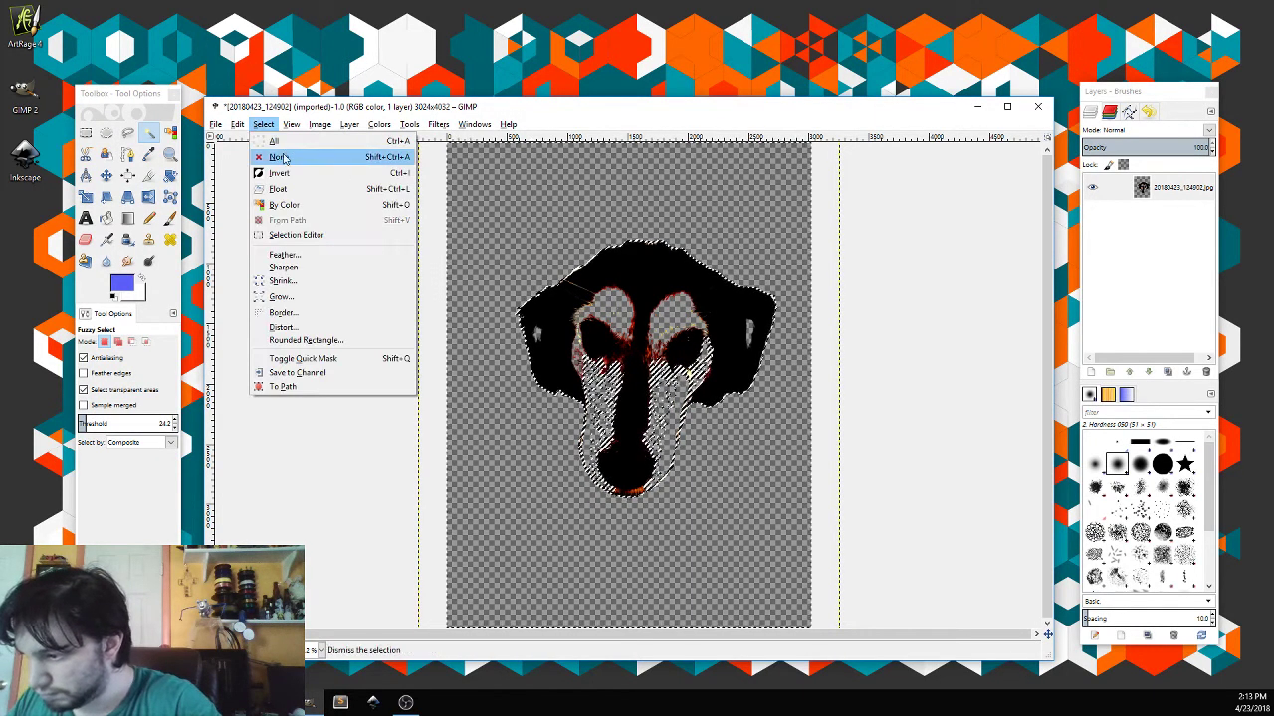
{"action": "left_click", "coordinate": [279, 156]}
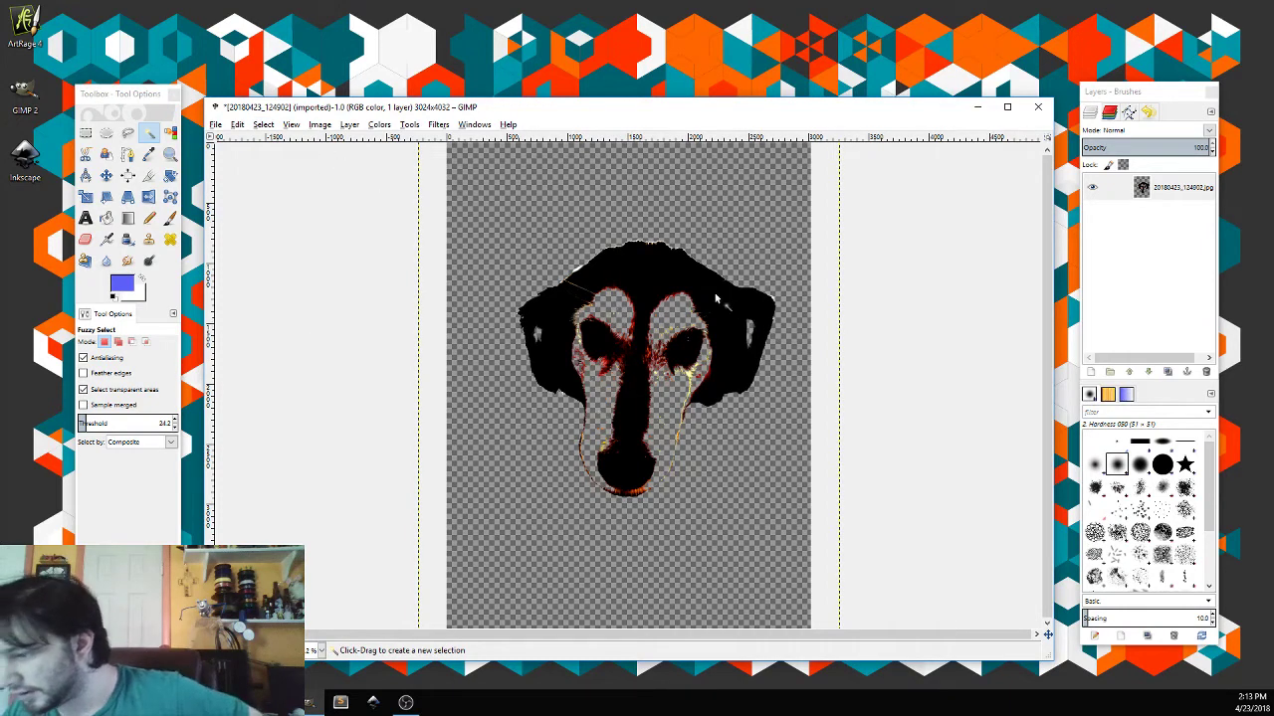
Step: Erase the white fringe along the upper-left outline of the head with the Eraser at size 20
{"action": "left_click", "coordinate": [169, 154]}
{"action": "left_click_drag", "start_coordinate": [504, 209], "coordinate": [784, 535]}
{"action": "left_click_drag", "start_coordinate": [471, 198], "coordinate": [572, 294]}
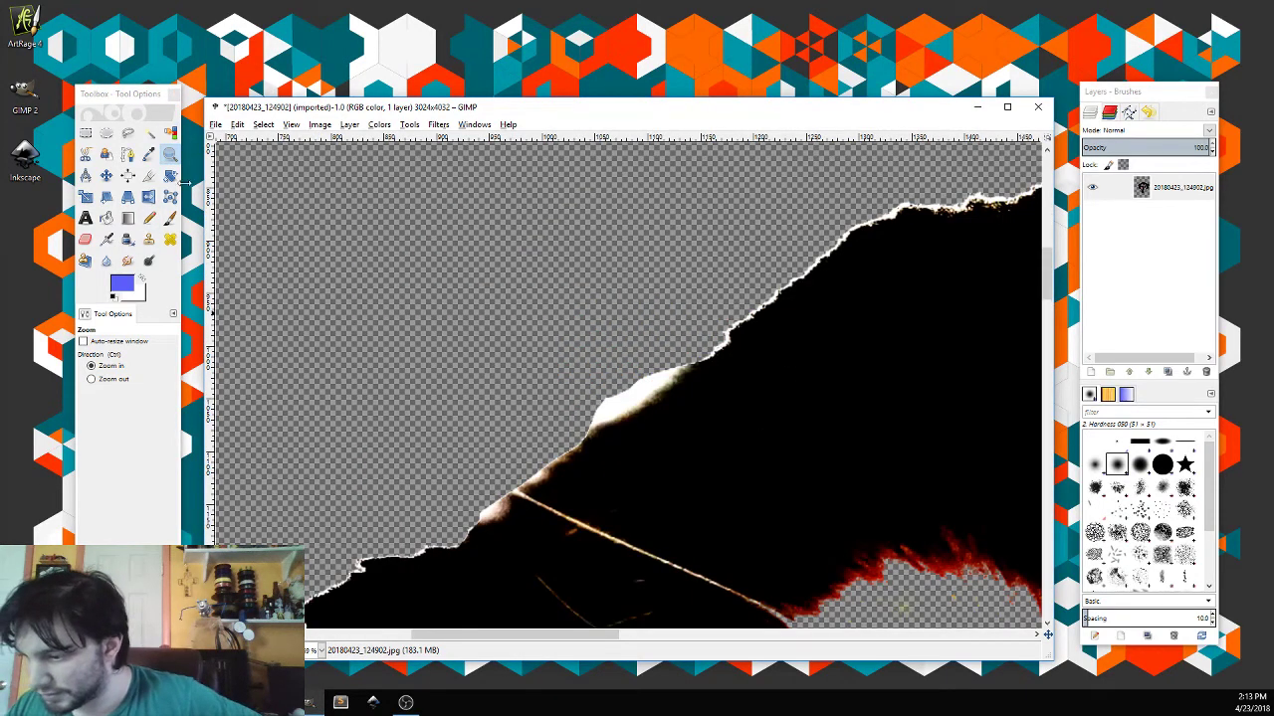
{"action": "left_click", "coordinate": [169, 218]}
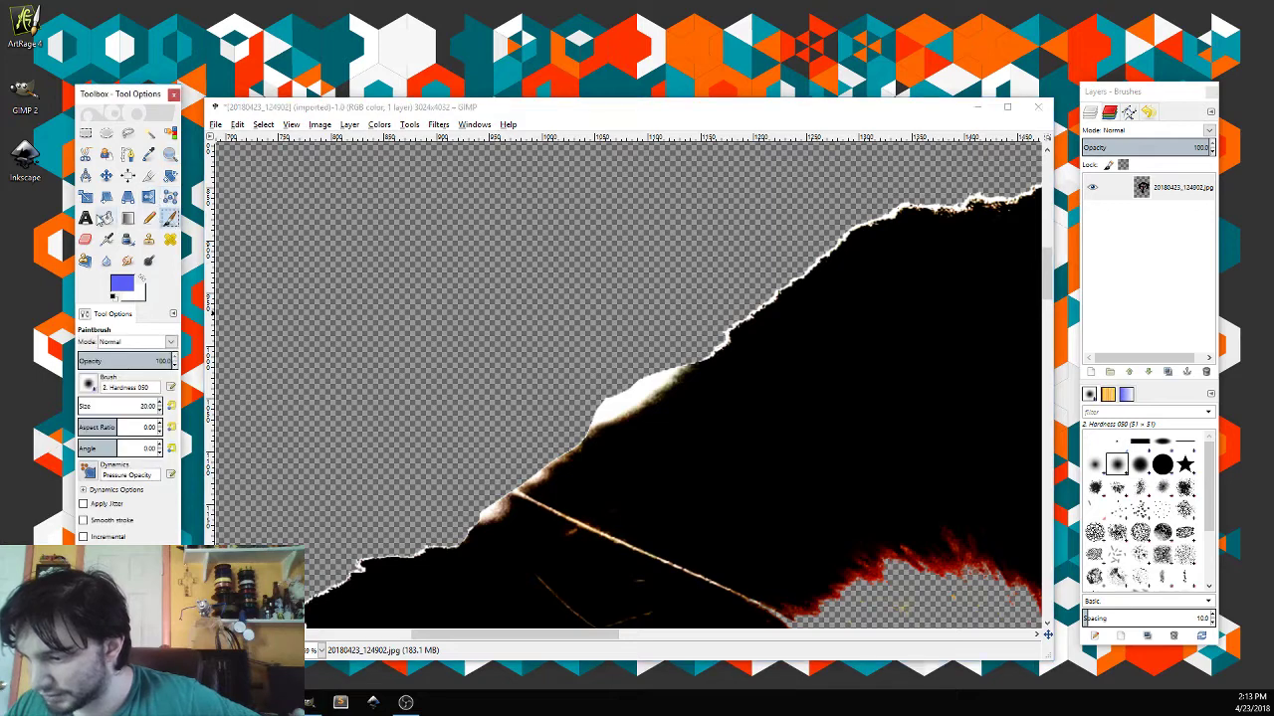
{"action": "left_click", "coordinate": [85, 239]}
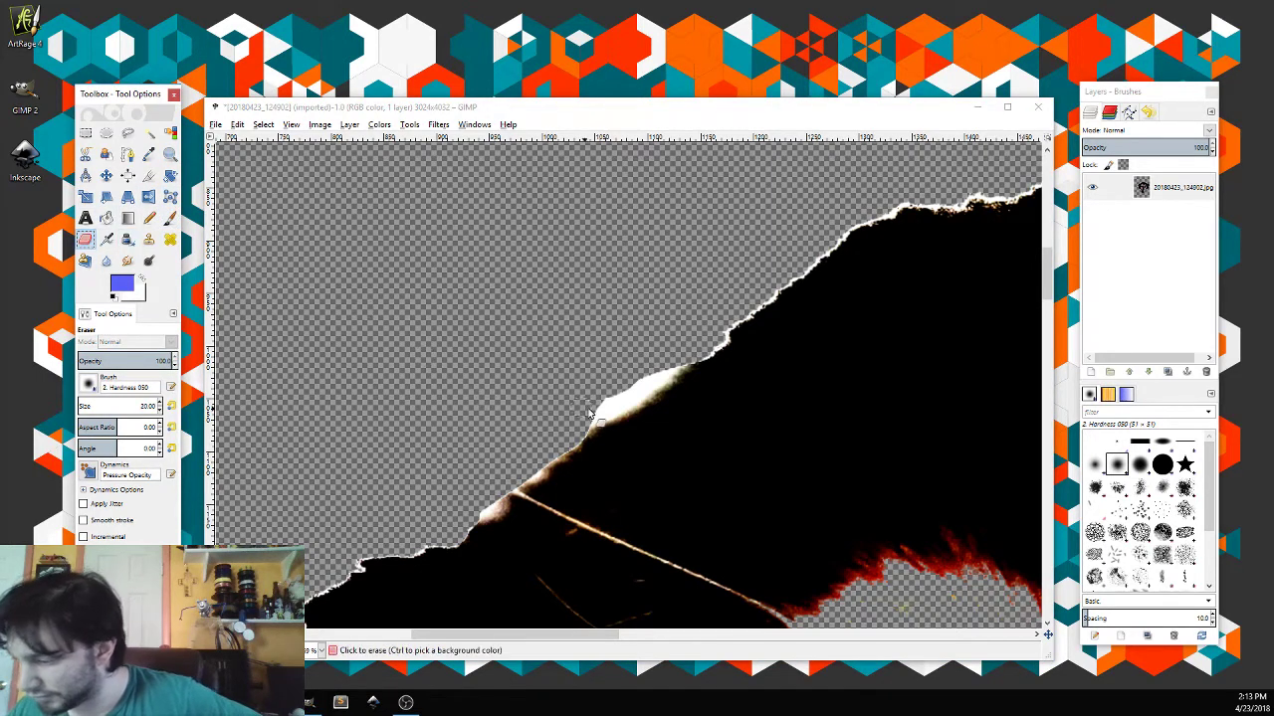
{"action": "mouse_move", "coordinate": [630, 385]}
{"action": "left_mouse_down"}
{"action": "mouse_move", "coordinate": [593, 425]}
{"action": "mouse_move", "coordinate": [666, 379]}
{"action": "left_mouse_up"}
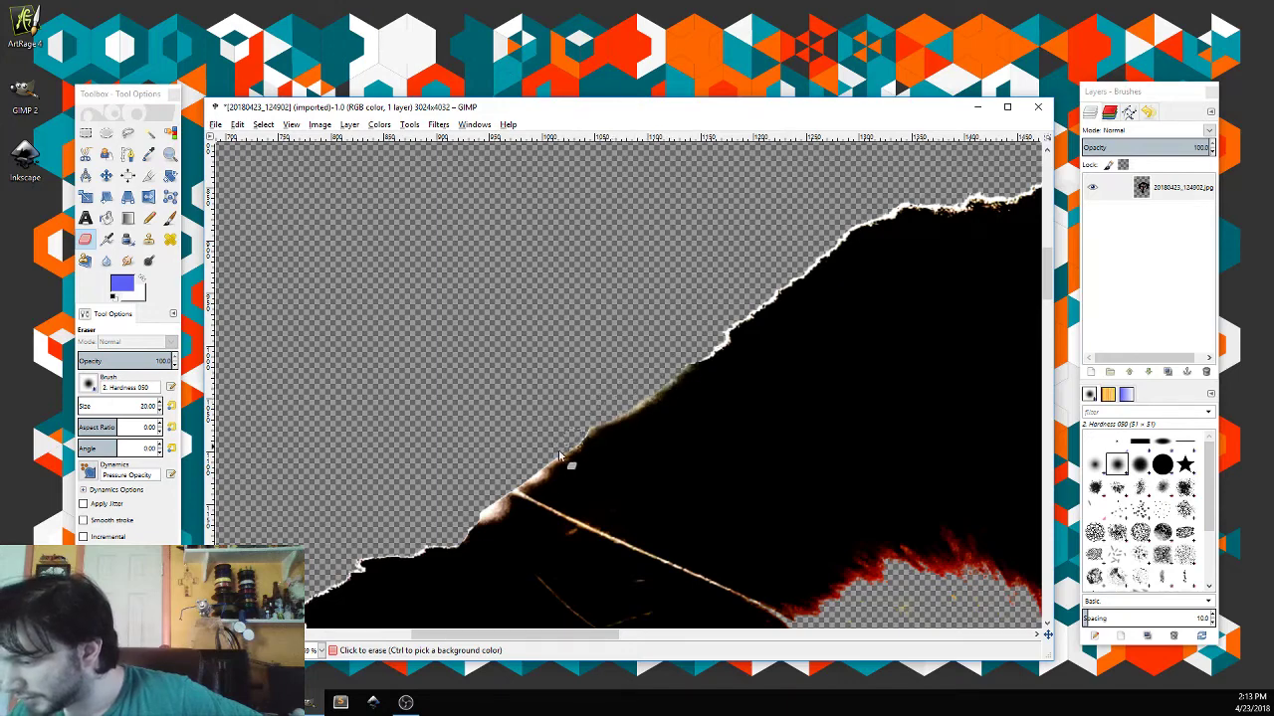
{"action": "left_click_drag", "start_coordinate": [560, 455], "coordinate": [488, 515]}
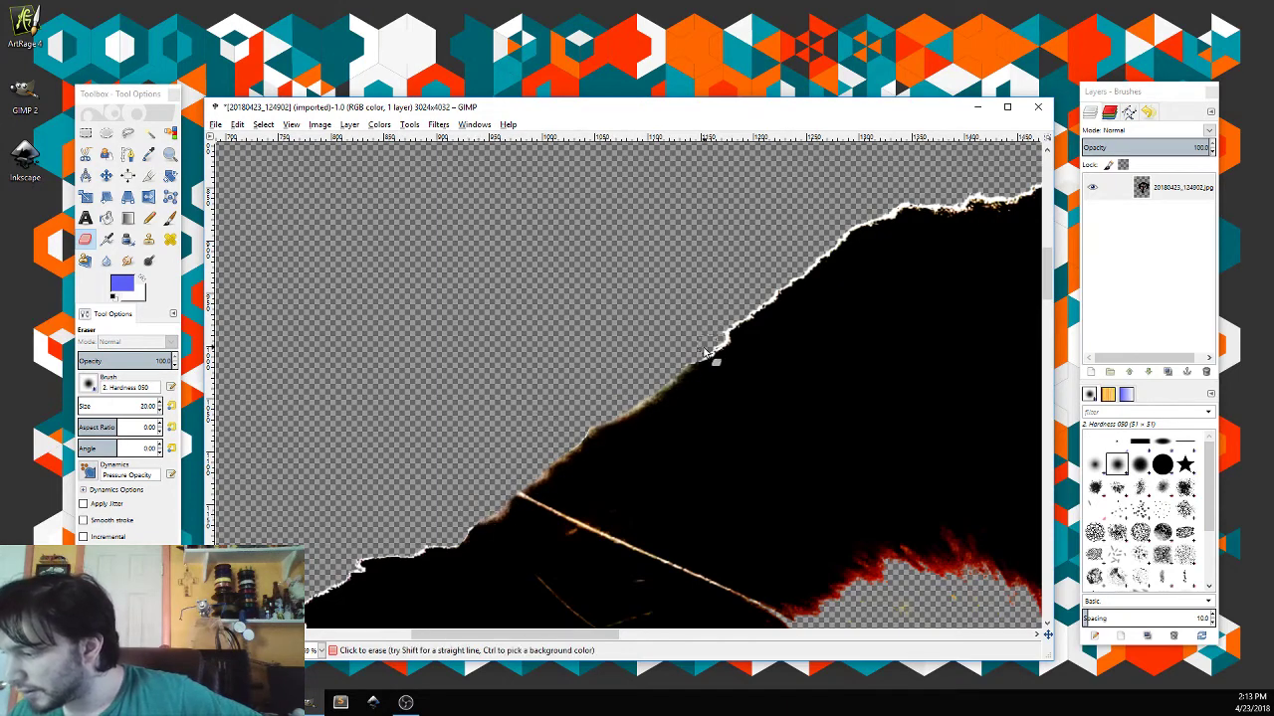
{"action": "left_click_drag", "start_coordinate": [770, 287], "coordinate": [765, 301]}
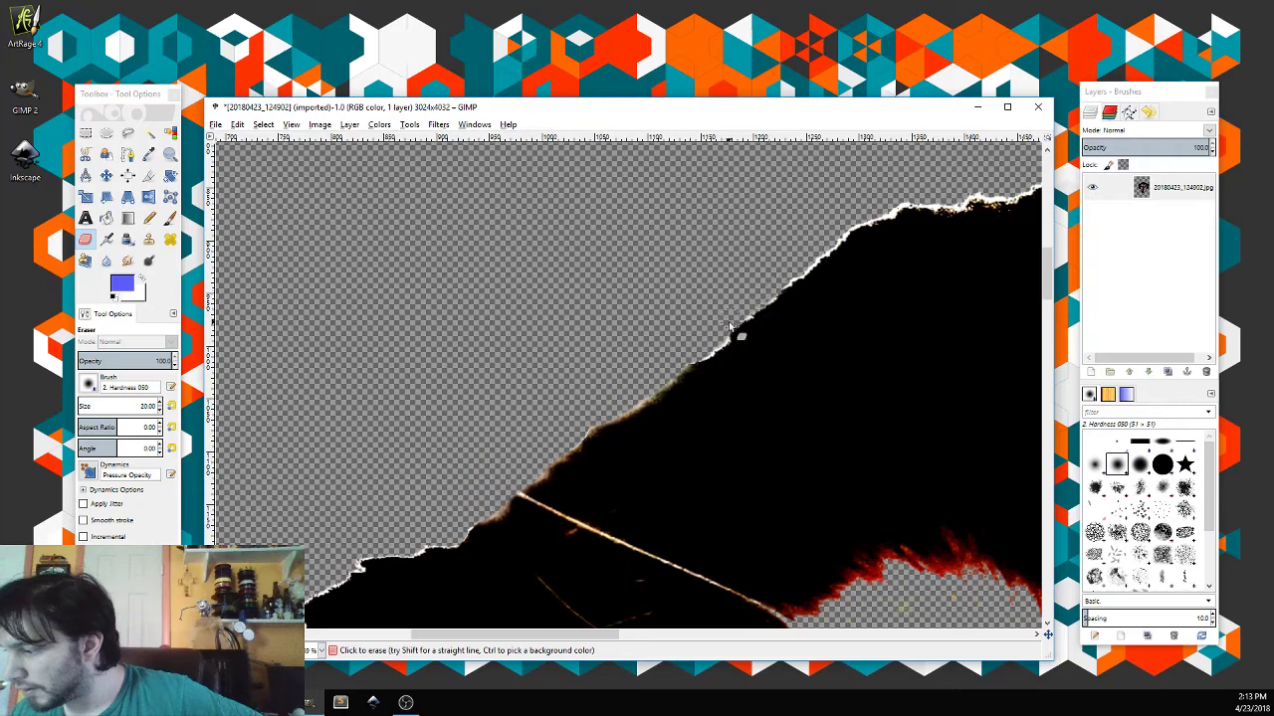
{"action": "mouse_move", "coordinate": [708, 355]}
{"action": "left_mouse_down"}
{"action": "mouse_move", "coordinate": [846, 230]}
{"action": "mouse_move", "coordinate": [845, 253]}
{"action": "mouse_move", "coordinate": [934, 202]}
{"action": "mouse_move", "coordinate": [1027, 189]}
{"action": "left_mouse_up"}
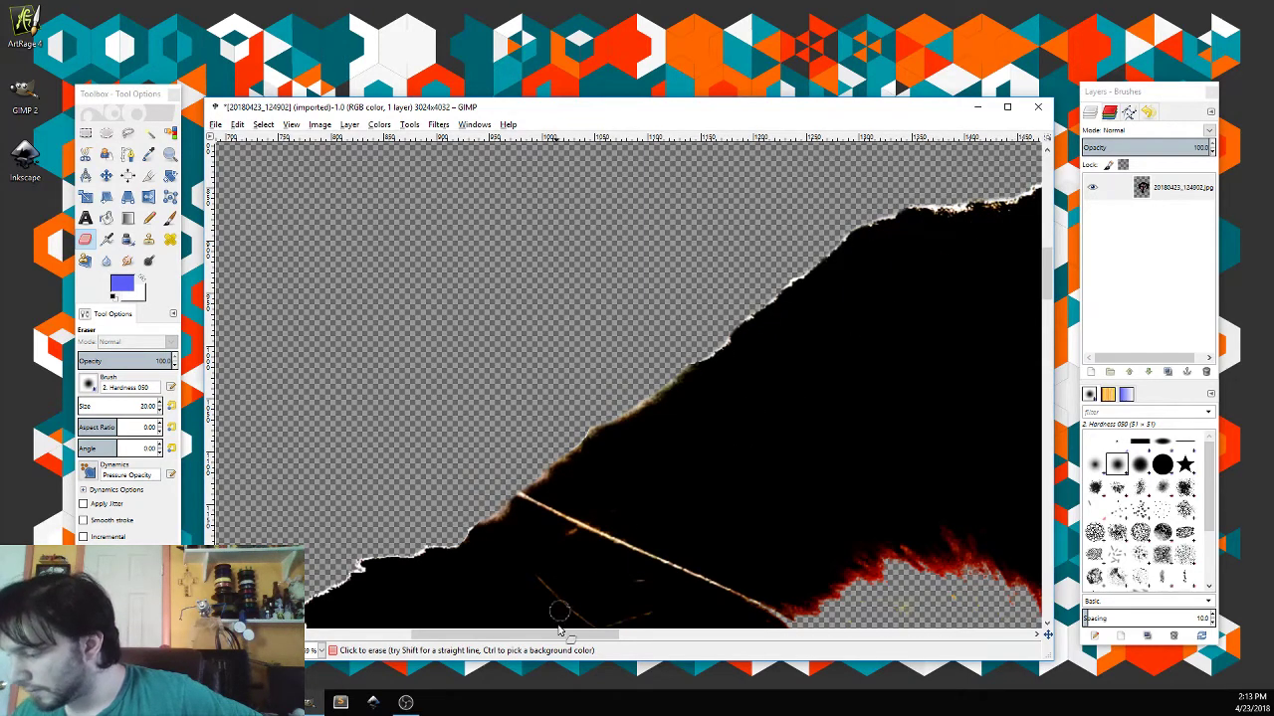
Step: Erase the yellow streak and red specks along the outer side of the right-hand eye, and trim the fur tips beneath it
{"action": "left_click_drag", "start_coordinate": [608, 637], "coordinate": [868, 633]}
{"action": "left_click_drag", "start_coordinate": [1040, 293], "coordinate": [1051, 376]}
{"action": "left_click_drag", "start_coordinate": [753, 637], "coordinate": [764, 636]}
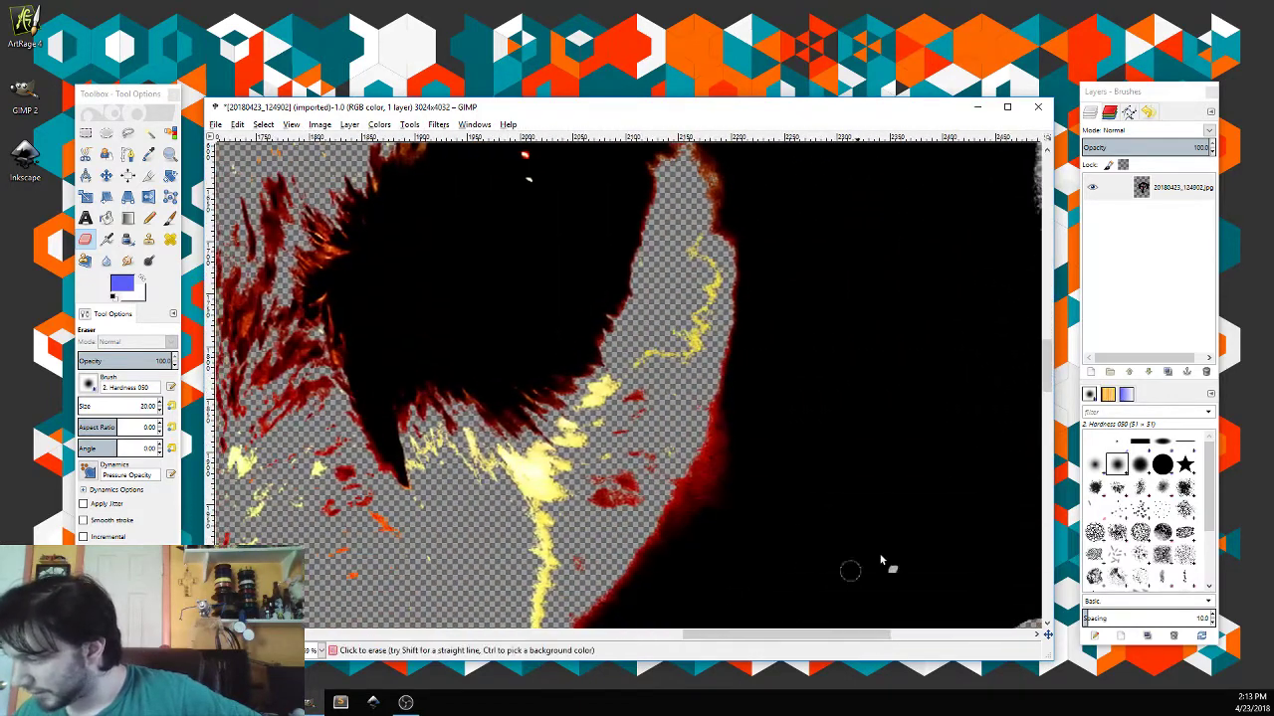
{"action": "scroll", "coordinate": [1046, 358], "scroll_direction": "down", "scroll_amount": 2}
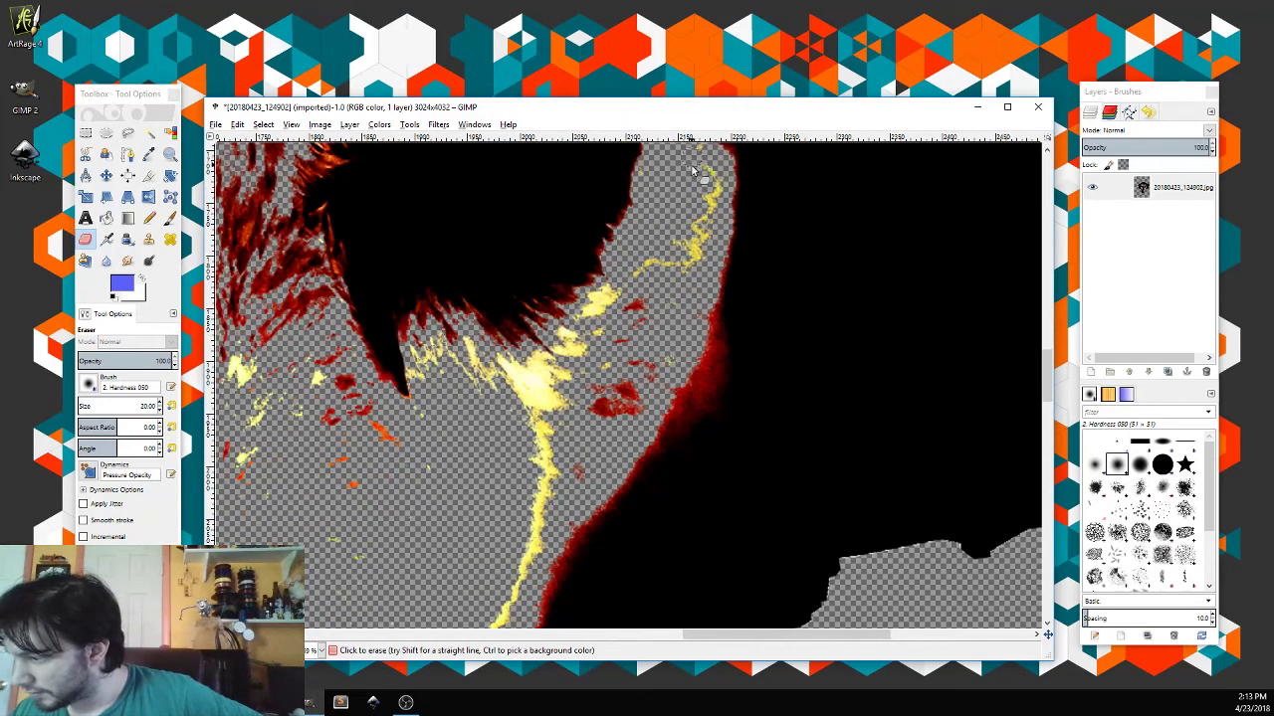
{"action": "mouse_move", "coordinate": [700, 153]}
{"action": "left_mouse_down"}
{"action": "mouse_move", "coordinate": [712, 206]}
{"action": "mouse_move", "coordinate": [721, 180]}
{"action": "mouse_move", "coordinate": [710, 166]}
{"action": "mouse_move", "coordinate": [699, 255]}
{"action": "mouse_move", "coordinate": [681, 244]}
{"action": "mouse_move", "coordinate": [599, 310]}
{"action": "mouse_move", "coordinate": [613, 285]}
{"action": "mouse_move", "coordinate": [559, 351]}
{"action": "mouse_move", "coordinate": [562, 332]}
{"action": "mouse_move", "coordinate": [578, 353]}
{"action": "mouse_move", "coordinate": [614, 316]}
{"action": "mouse_move", "coordinate": [641, 406]}
{"action": "left_mouse_up"}
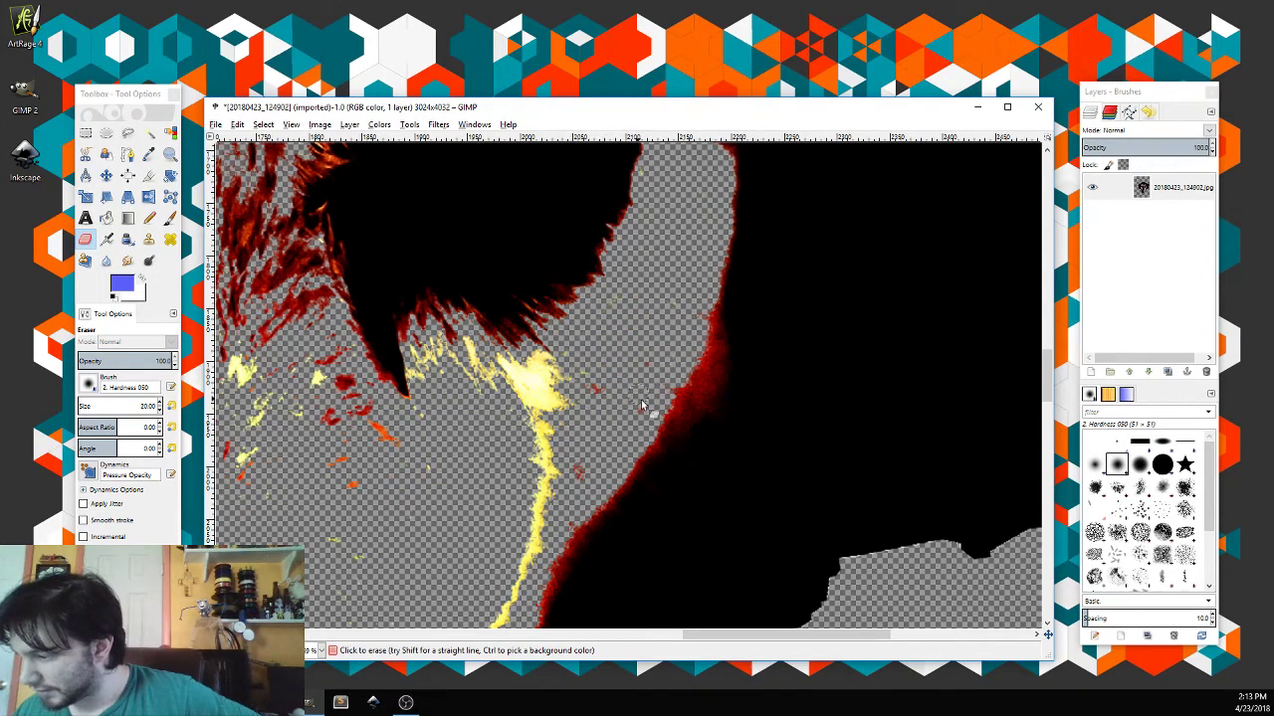
{"action": "mouse_move", "coordinate": [510, 355]}
{"action": "left_mouse_down"}
{"action": "mouse_move", "coordinate": [479, 353]}
{"action": "mouse_move", "coordinate": [523, 343]}
{"action": "mouse_move", "coordinate": [592, 289]}
{"action": "left_mouse_up"}
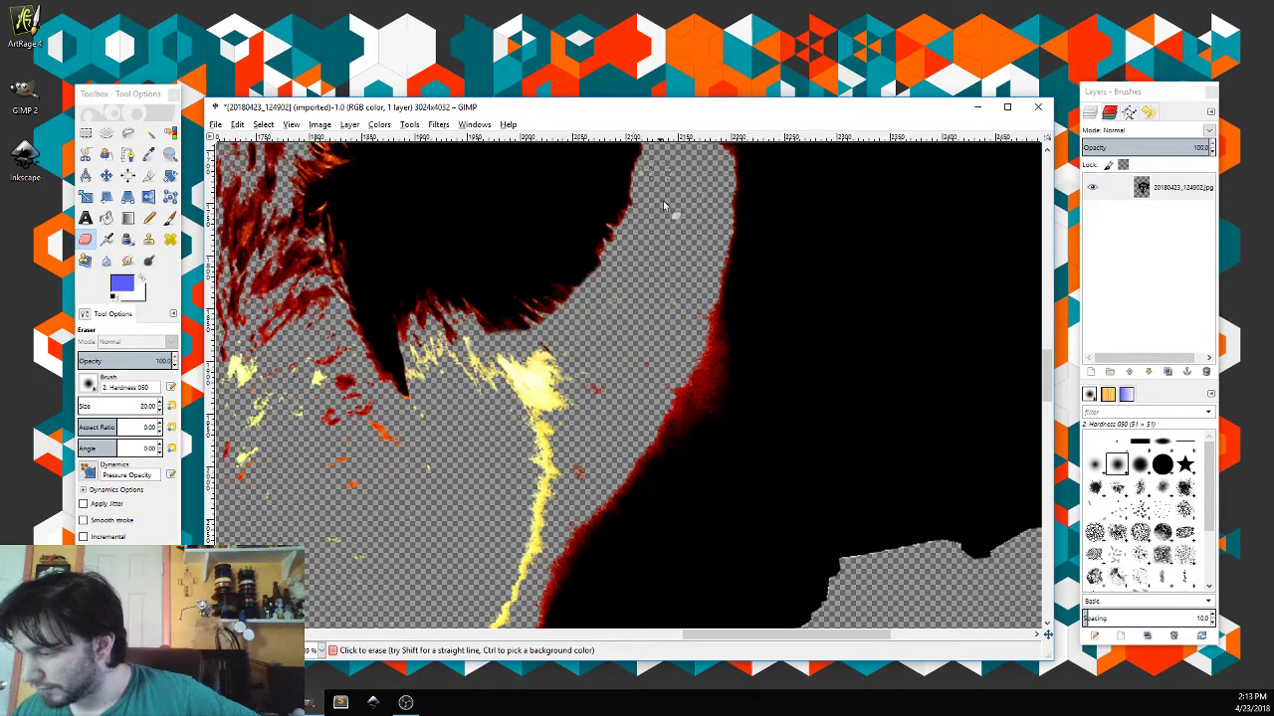
{"action": "right_click", "coordinate": [681, 237]}
{"action": "key", "text": "Escape"}
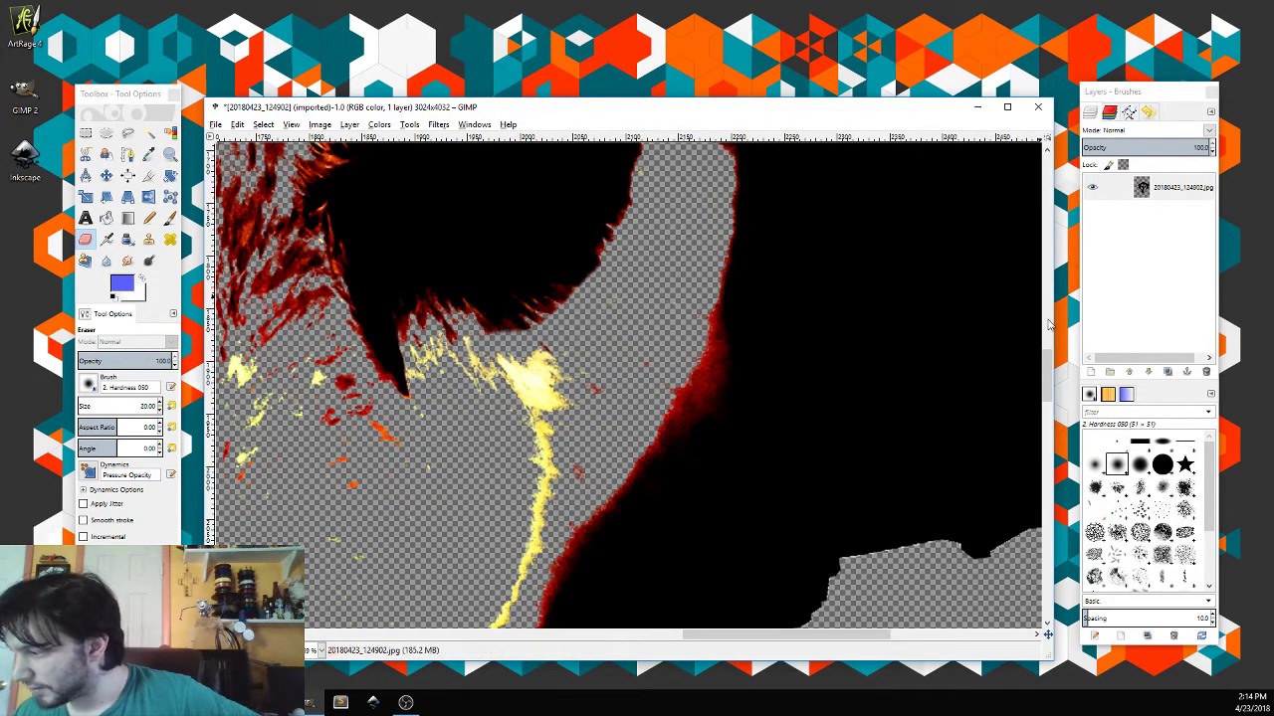
Step: Erase the yellow streaks arching above the right-hand eye and the stray specks towards the nose bridge
{"action": "left_click_drag", "start_coordinate": [1046, 366], "coordinate": [1047, 333]}
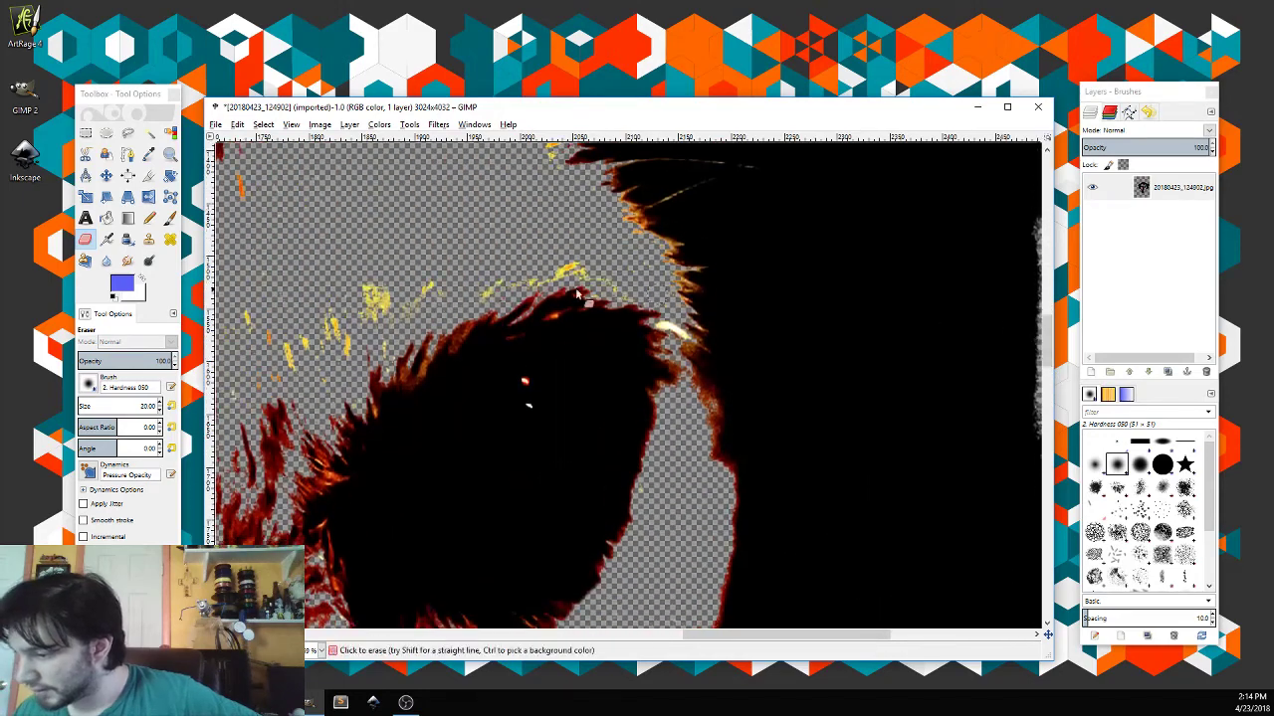
{"action": "mouse_move", "coordinate": [393, 281]}
{"action": "left_mouse_down"}
{"action": "mouse_move", "coordinate": [302, 371]}
{"action": "mouse_move", "coordinate": [320, 349]}
{"action": "mouse_move", "coordinate": [292, 342]}
{"action": "mouse_move", "coordinate": [237, 398]}
{"action": "left_mouse_up"}
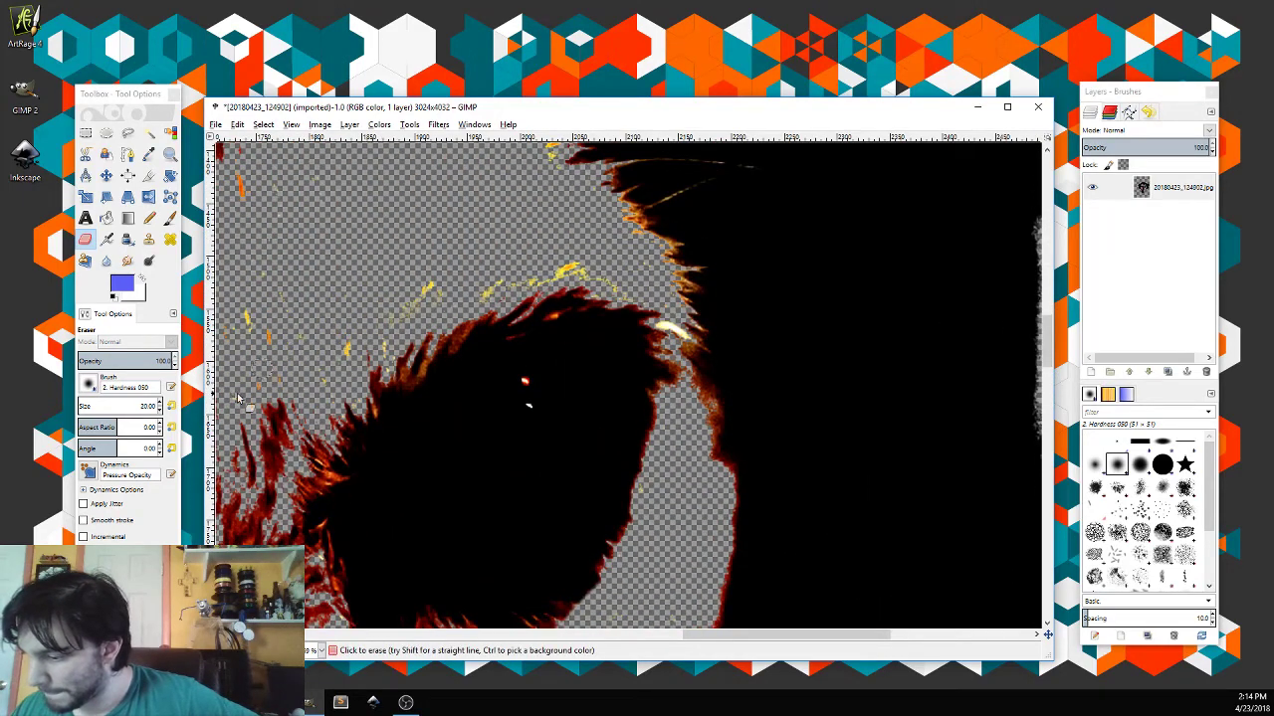
{"action": "mouse_move", "coordinate": [349, 351]}
{"action": "left_mouse_down"}
{"action": "mouse_move", "coordinate": [376, 353]}
{"action": "mouse_move", "coordinate": [418, 312]}
{"action": "left_mouse_up"}
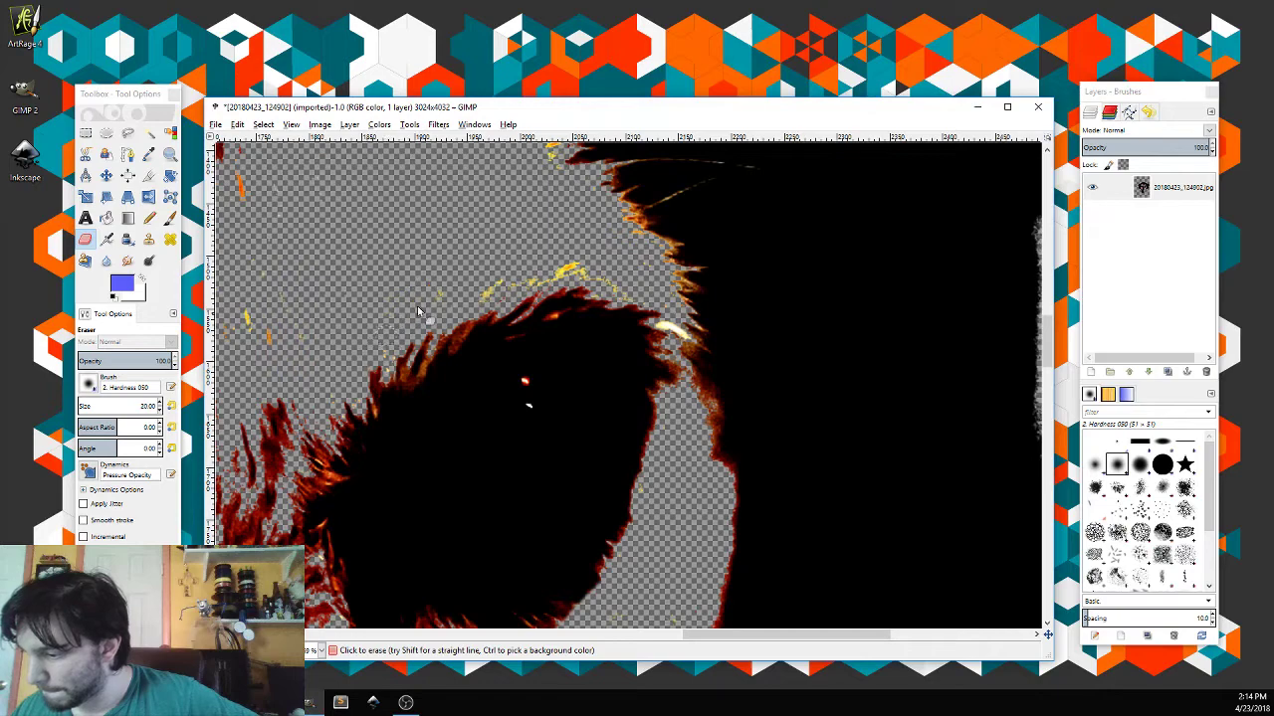
{"action": "left_click_drag", "start_coordinate": [516, 282], "coordinate": [612, 279]}
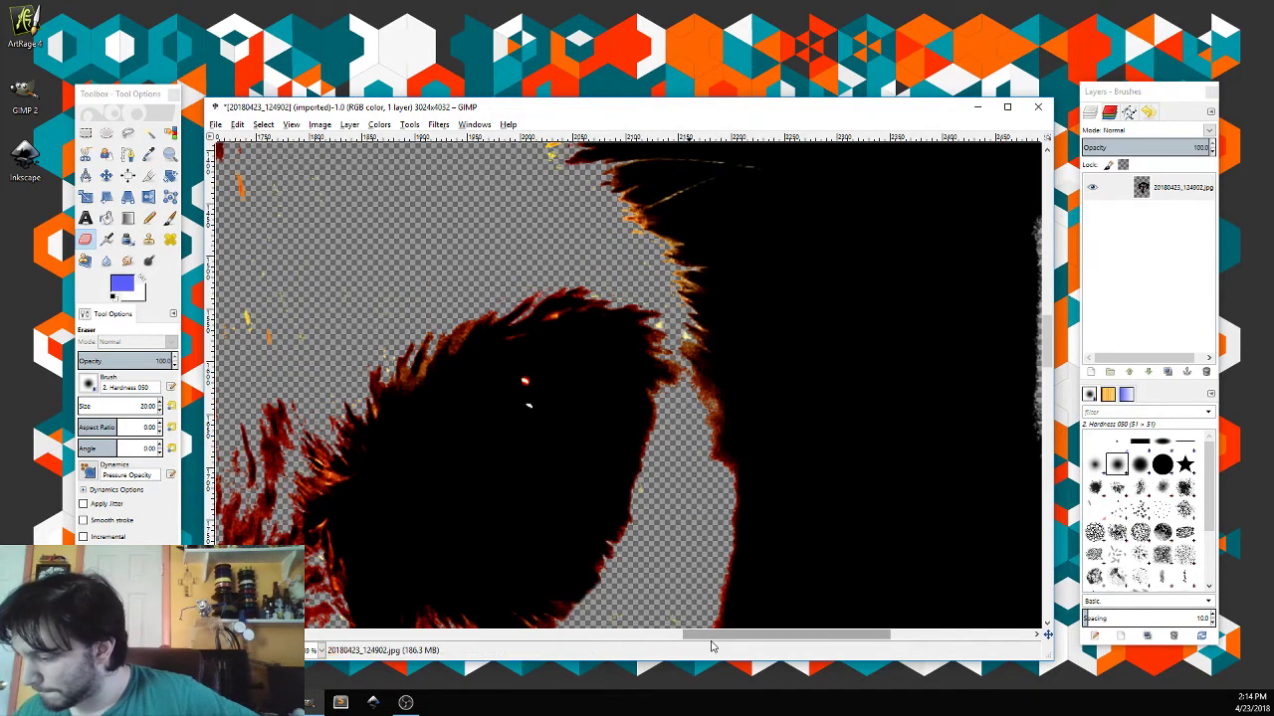
{"action": "left_click_drag", "start_coordinate": [715, 634], "coordinate": [659, 636]}
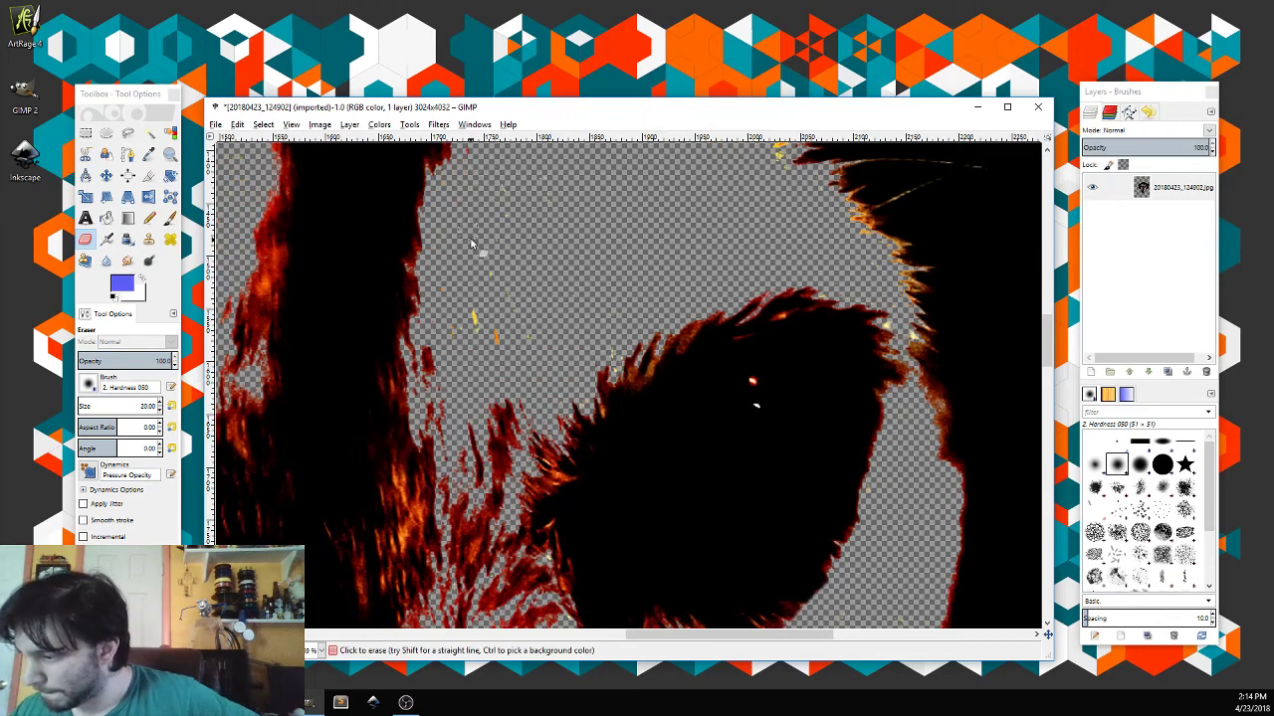
{"action": "left_click_drag", "start_coordinate": [441, 343], "coordinate": [434, 370]}
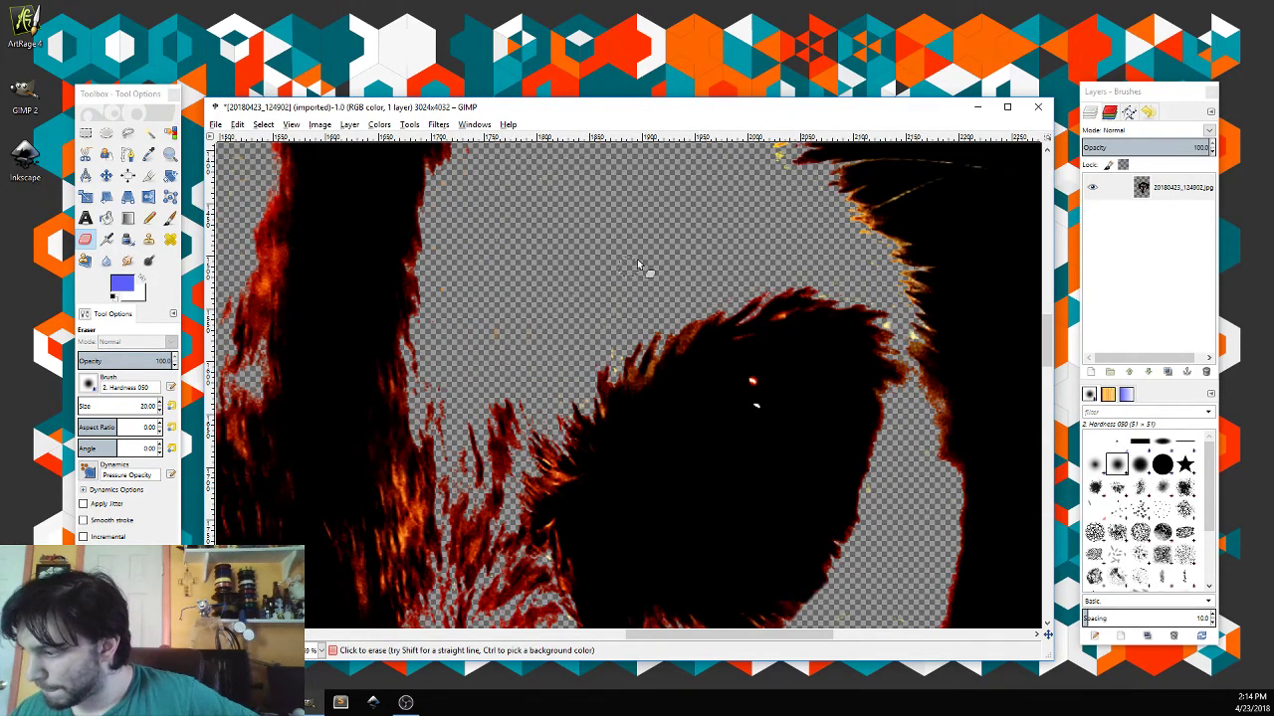
Step: Trim the ragged fur tips around the transparent brow area and along the top of the red fur beside the nose bridge
{"action": "scroll", "coordinate": [993, 317], "scroll_direction": "up", "scroll_amount": 5}
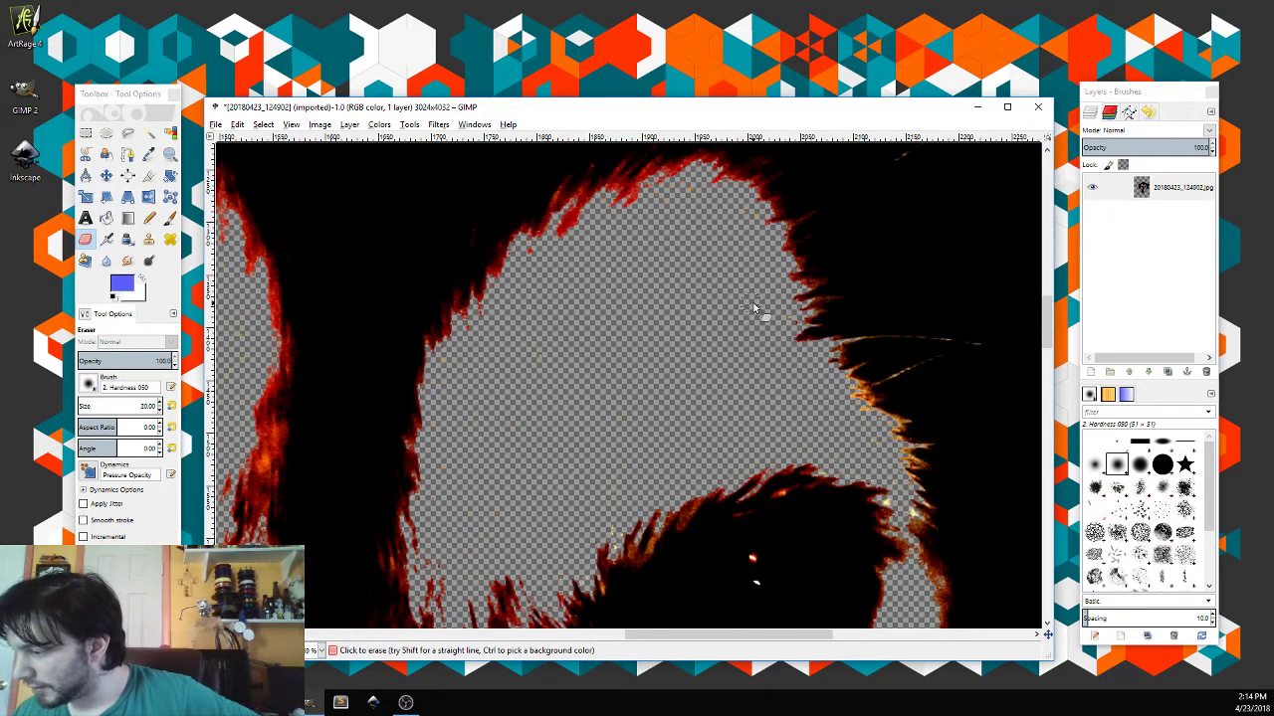
{"action": "mouse_move", "coordinate": [617, 217]}
{"action": "left_mouse_down"}
{"action": "mouse_move", "coordinate": [560, 249]}
{"action": "mouse_move", "coordinate": [659, 205]}
{"action": "mouse_move", "coordinate": [739, 209]}
{"action": "left_mouse_up"}
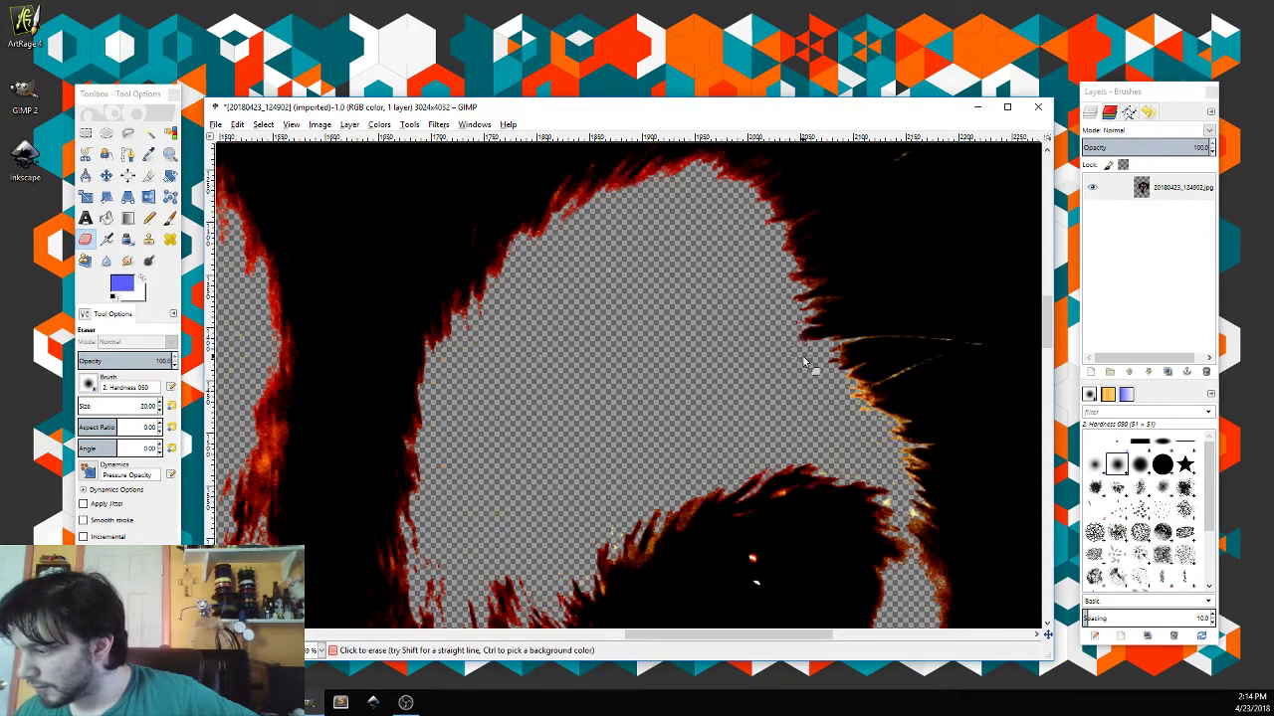
{"action": "left_click_drag", "start_coordinate": [804, 361], "coordinate": [810, 355]}
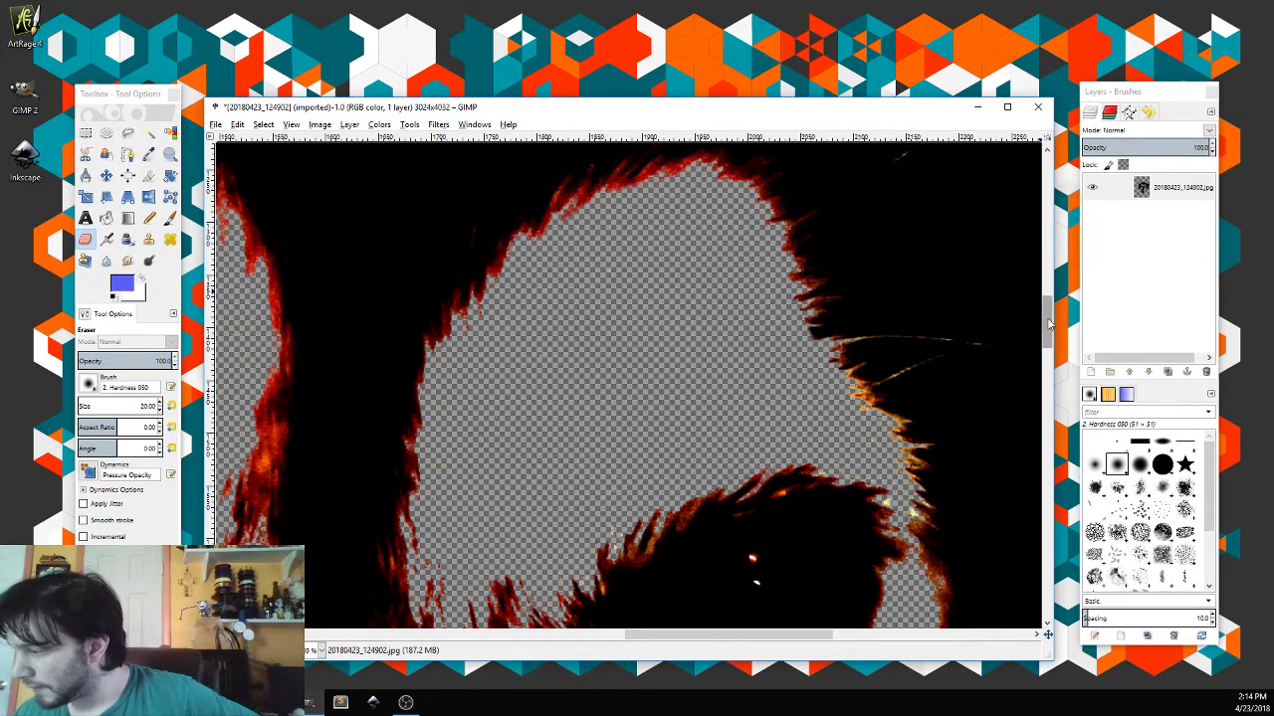
{"action": "scroll", "coordinate": [1037, 345], "scroll_direction": "down", "scroll_amount": 7}
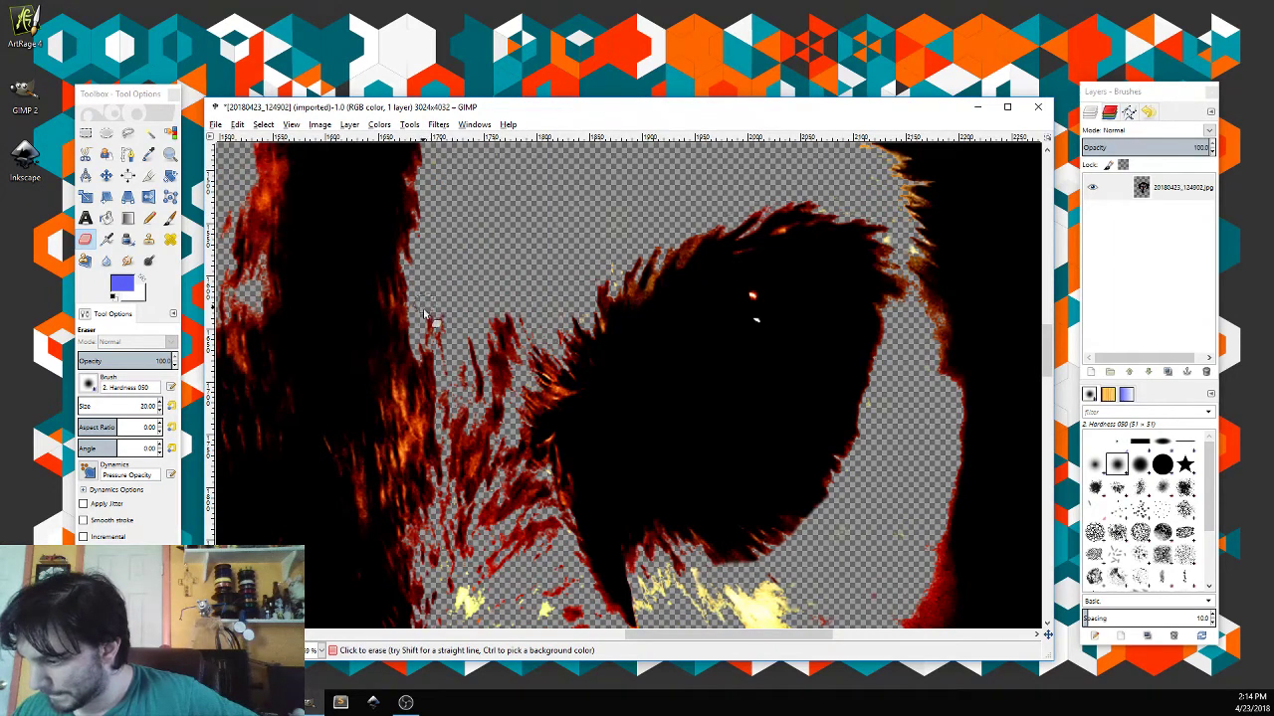
{"action": "mouse_move", "coordinate": [430, 315]}
{"action": "left_mouse_down"}
{"action": "mouse_move", "coordinate": [479, 343]}
{"action": "mouse_move", "coordinate": [526, 335]}
{"action": "left_mouse_up"}
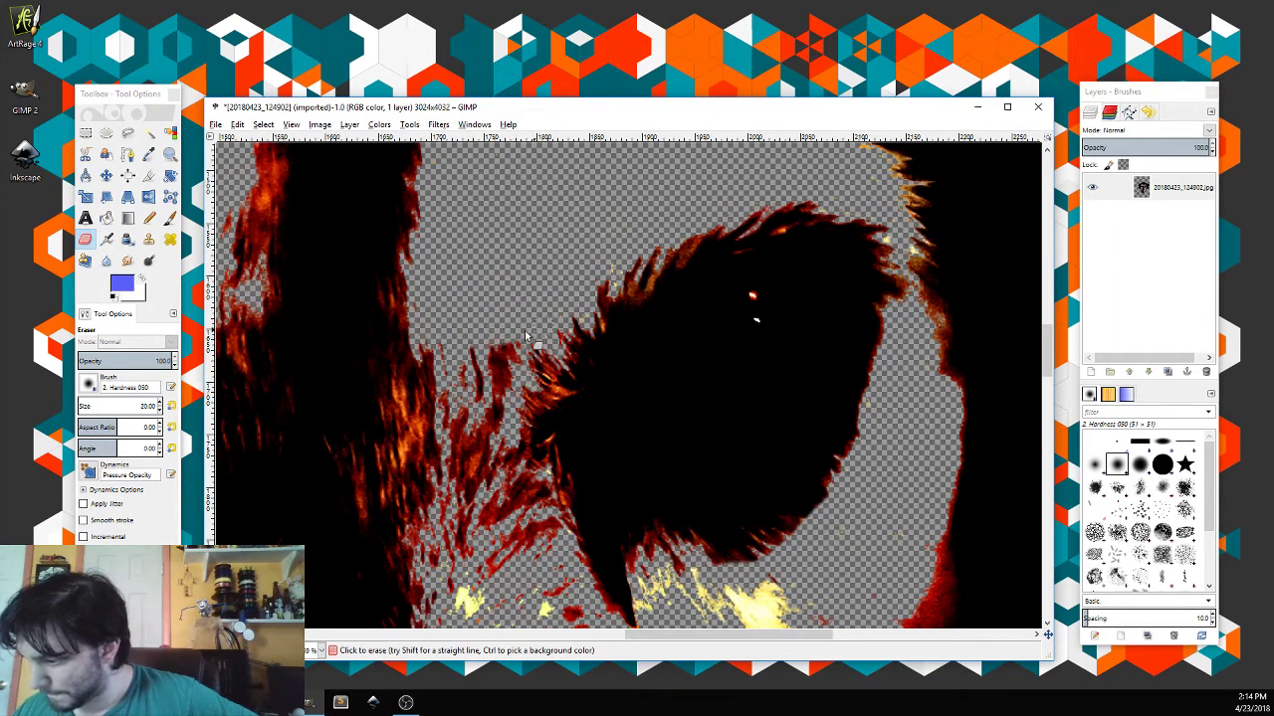
{"action": "scroll", "coordinate": [1045, 360], "scroll_direction": "down", "scroll_amount": 6}
{"action": "scroll", "coordinate": [1038, 369], "scroll_direction": "up", "scroll_amount": 4}
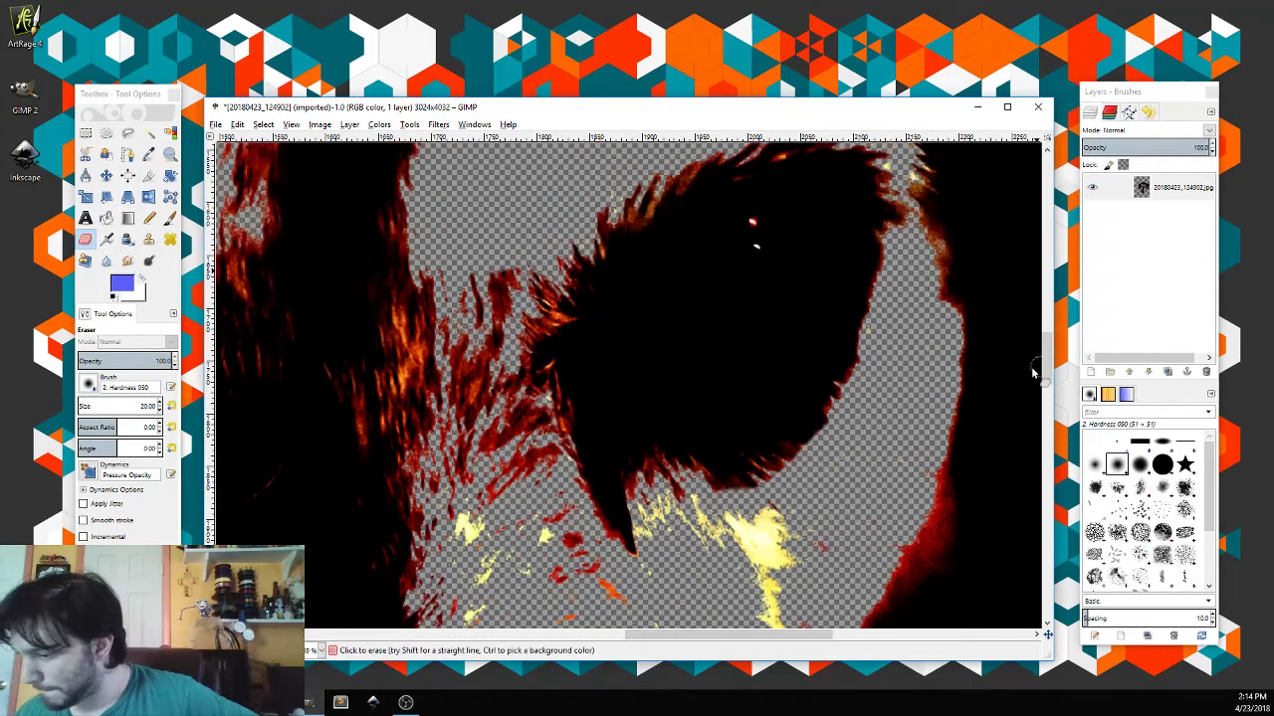
Step: Paint blue over the red fur between nose bridge and right-hand eye, with a stripe running downward, and over the fur tip below the left-hand eye
{"action": "left_click", "coordinate": [170, 218]}
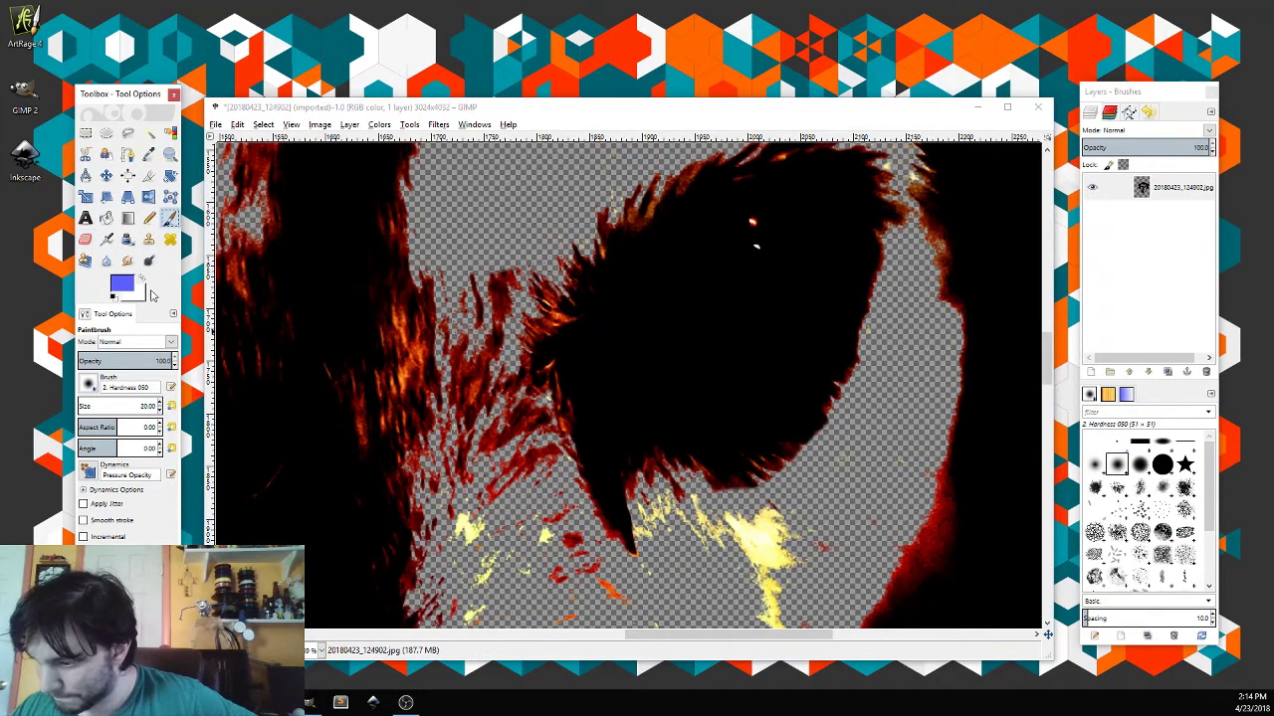
{"action": "left_click_drag", "start_coordinate": [715, 635], "coordinate": [651, 642]}
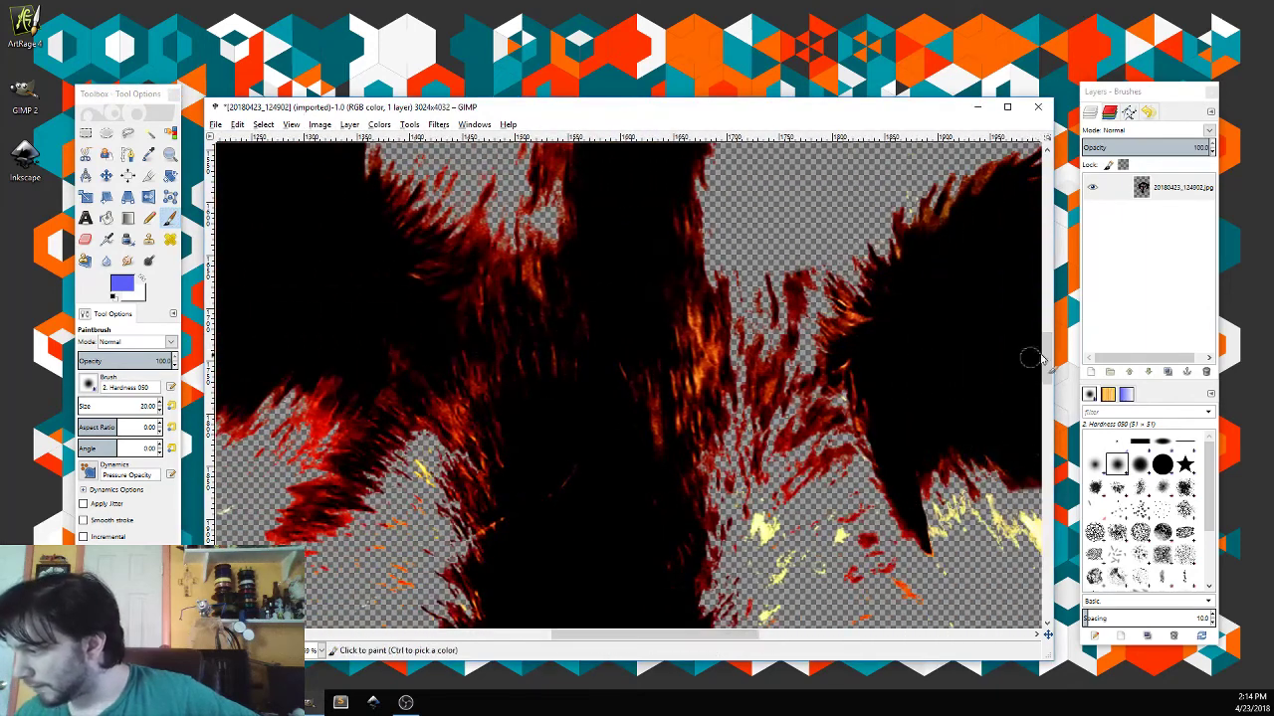
{"action": "scroll", "coordinate": [1048, 356], "scroll_direction": "down", "scroll_amount": 1}
{"action": "left_click_drag", "start_coordinate": [1048, 356], "coordinate": [1047, 372]}
{"action": "mouse_move", "coordinate": [744, 319]}
{"action": "left_mouse_down"}
{"action": "mouse_move", "coordinate": [818, 283]}
{"action": "mouse_move", "coordinate": [758, 286]}
{"action": "mouse_move", "coordinate": [784, 310]}
{"action": "mouse_move", "coordinate": [772, 329]}
{"action": "mouse_move", "coordinate": [818, 332]}
{"action": "mouse_move", "coordinate": [795, 317]}
{"action": "mouse_move", "coordinate": [740, 330]}
{"action": "mouse_move", "coordinate": [714, 374]}
{"action": "mouse_move", "coordinate": [838, 369]}
{"action": "mouse_move", "coordinate": [726, 402]}
{"action": "mouse_move", "coordinate": [781, 398]}
{"action": "mouse_move", "coordinate": [730, 415]}
{"action": "mouse_move", "coordinate": [764, 400]}
{"action": "mouse_move", "coordinate": [828, 412]}
{"action": "mouse_move", "coordinate": [774, 438]}
{"action": "left_mouse_up"}
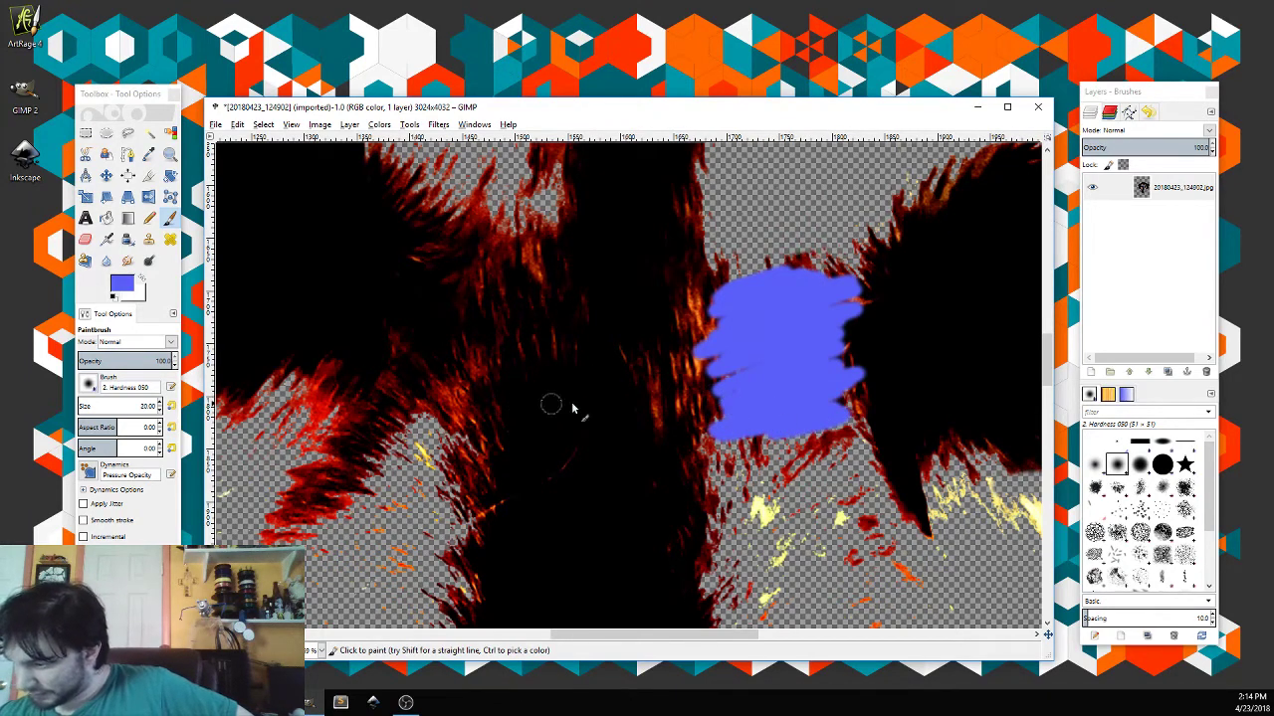
{"action": "mouse_move", "coordinate": [781, 430]}
{"action": "left_mouse_down"}
{"action": "mouse_move", "coordinate": [827, 475]}
{"action": "mouse_move", "coordinate": [823, 453]}
{"action": "mouse_move", "coordinate": [857, 544]}
{"action": "mouse_move", "coordinate": [821, 491]}
{"action": "left_mouse_up"}
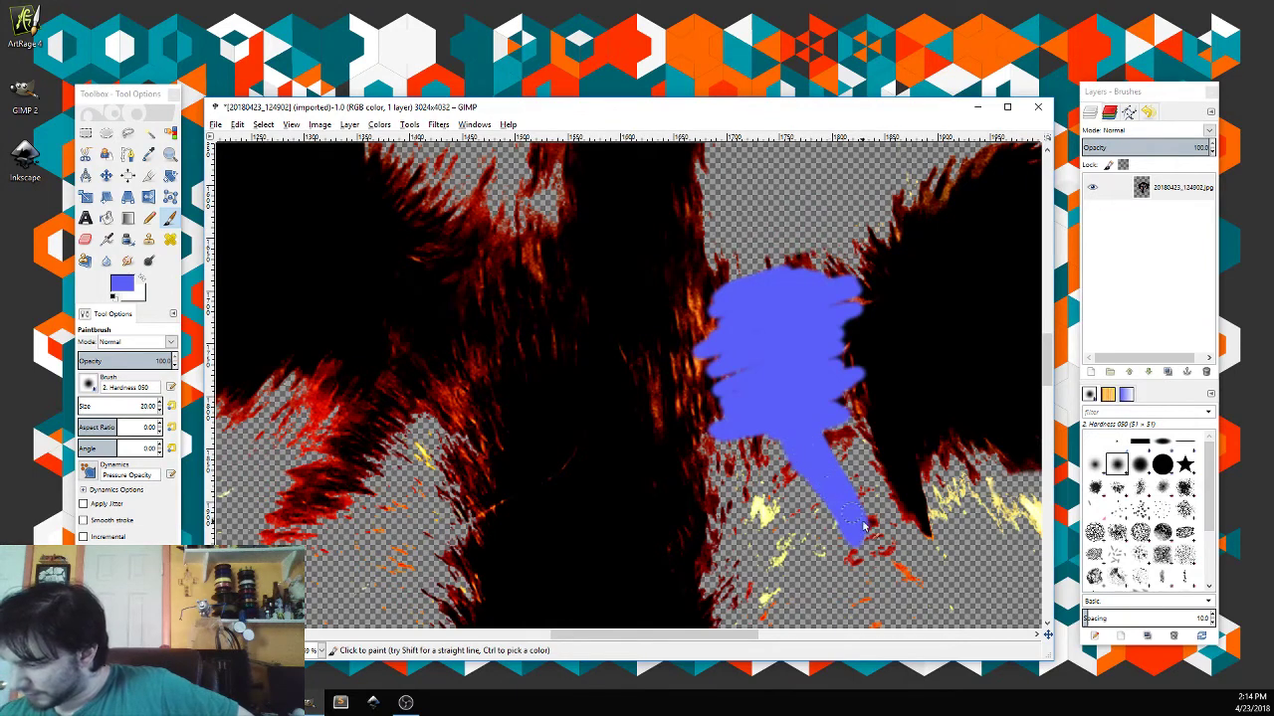
{"action": "mouse_move", "coordinate": [299, 501]}
{"action": "left_mouse_down"}
{"action": "mouse_move", "coordinate": [282, 537]}
{"action": "mouse_move", "coordinate": [312, 524]}
{"action": "left_mouse_up"}
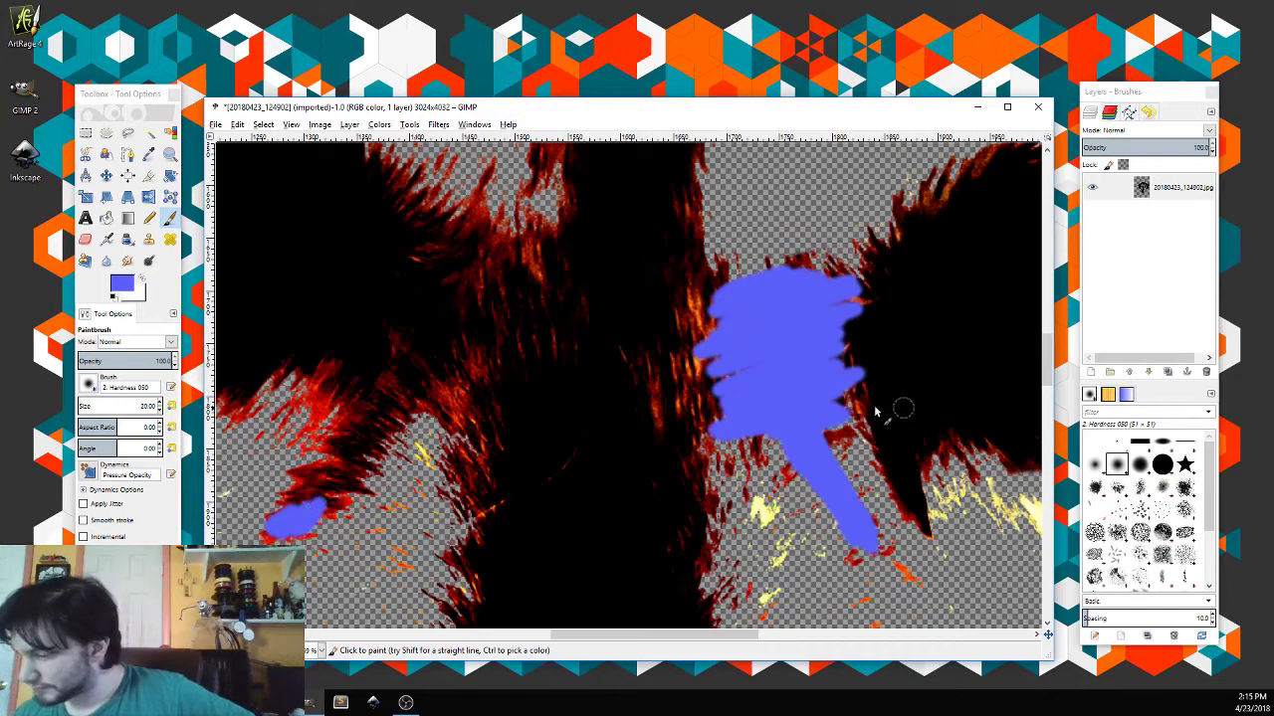
Step: Erase the yellow and red specks around the blue stripe beside the nose bridge with the Eraser
{"action": "key", "text": "shift+e"}
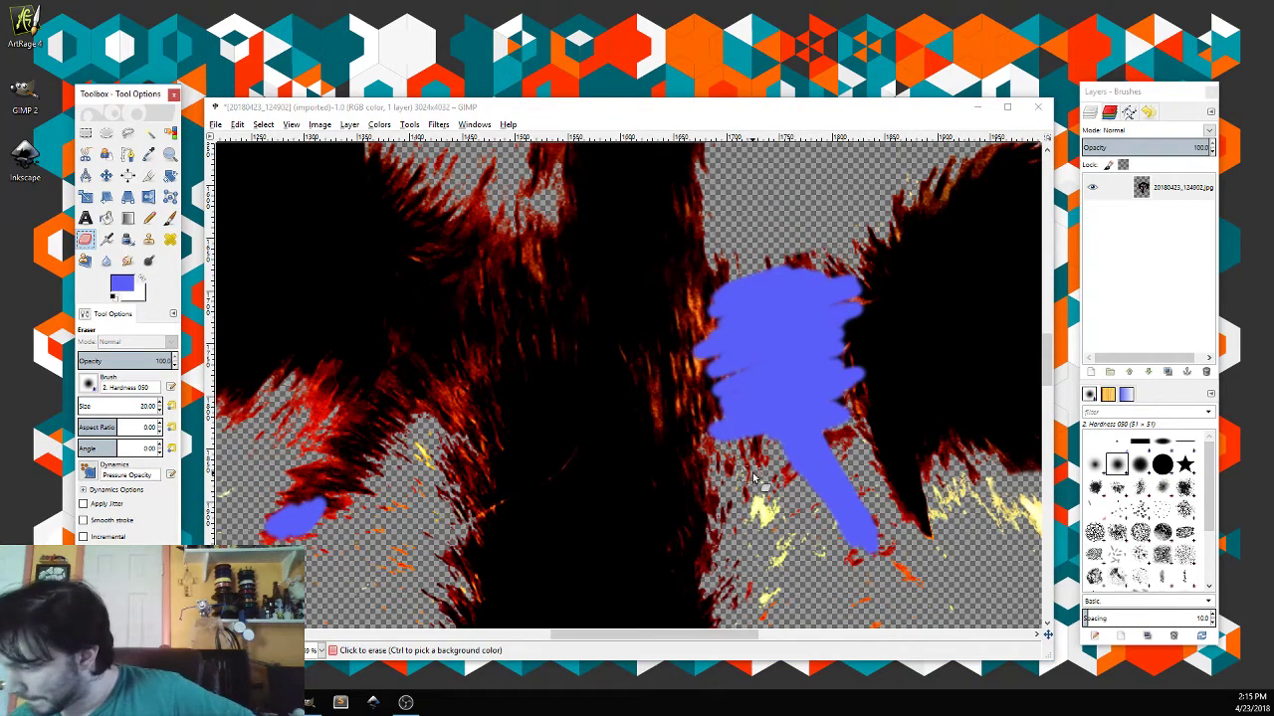
{"action": "mouse_move", "coordinate": [754, 472]}
{"action": "left_mouse_down"}
{"action": "mouse_move", "coordinate": [741, 458]}
{"action": "mouse_move", "coordinate": [732, 468]}
{"action": "mouse_move", "coordinate": [758, 513]}
{"action": "mouse_move", "coordinate": [771, 465]}
{"action": "mouse_move", "coordinate": [787, 500]}
{"action": "mouse_move", "coordinate": [764, 587]}
{"action": "mouse_move", "coordinate": [741, 542]}
{"action": "mouse_move", "coordinate": [776, 618]}
{"action": "left_mouse_up"}
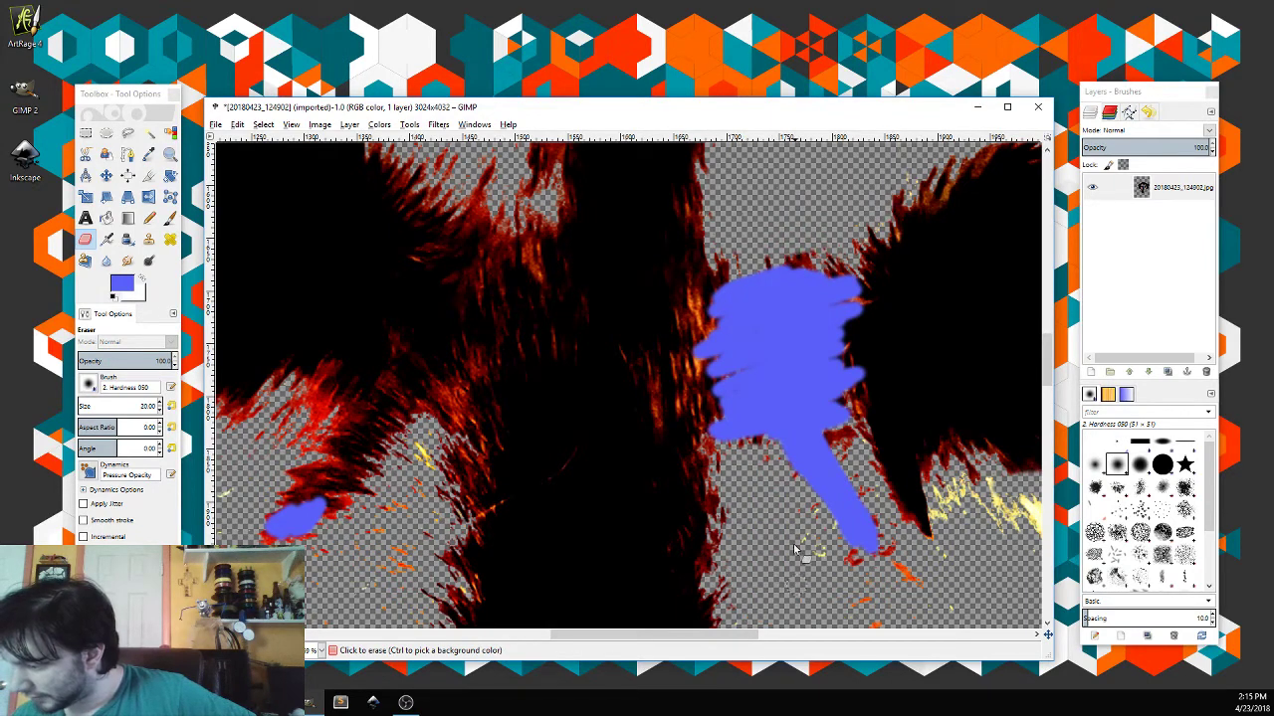
{"action": "left_click_drag", "start_coordinate": [839, 564], "coordinate": [880, 540]}
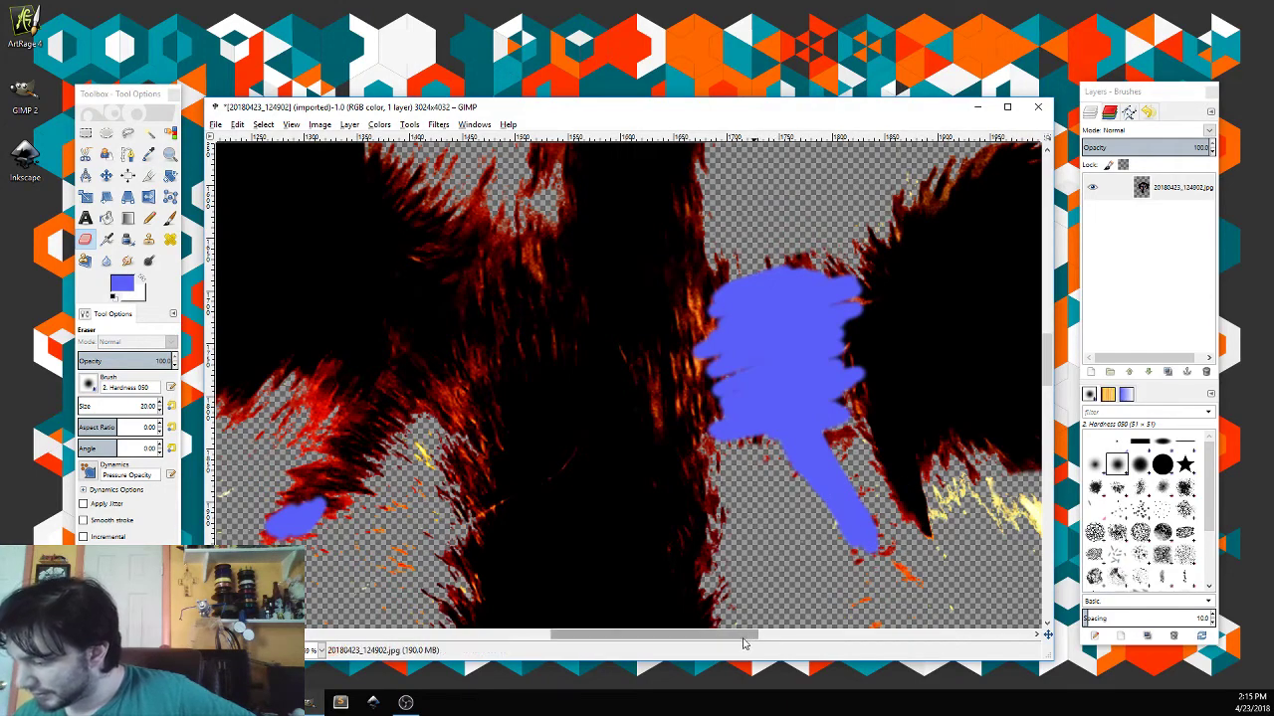
Step: Erase the yellow patch below the right-hand eye, the upper part of its strand down the cheek, and the surrounding specks
{"action": "scroll", "coordinate": [759, 604], "scroll_direction": "left", "scroll_amount": 5}
{"action": "scroll", "coordinate": [845, 577], "scroll_direction": "right", "scroll_amount": 10}
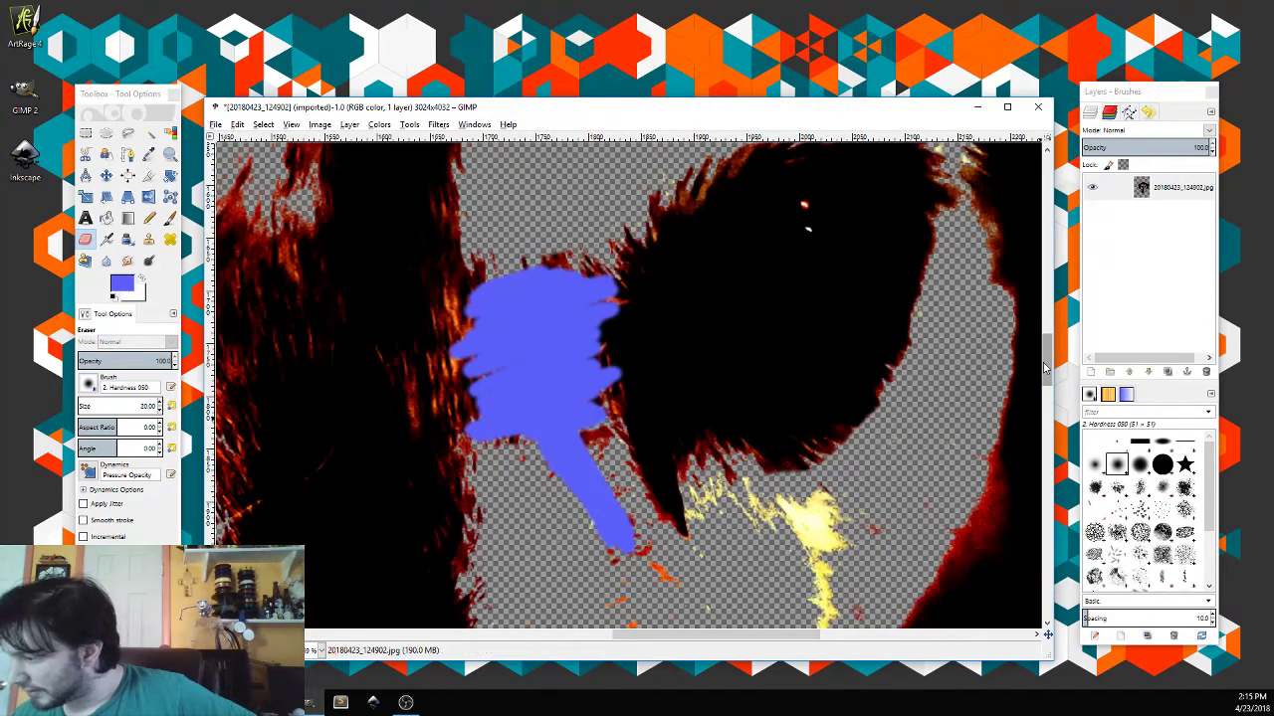
{"action": "scroll", "coordinate": [892, 546], "scroll_direction": "down", "scroll_amount": 4}
{"action": "mouse_move", "coordinate": [705, 312]}
{"action": "left_mouse_down"}
{"action": "mouse_move", "coordinate": [735, 272]}
{"action": "mouse_move", "coordinate": [740, 294]}
{"action": "mouse_move", "coordinate": [719, 313]}
{"action": "mouse_move", "coordinate": [750, 300]}
{"action": "mouse_move", "coordinate": [749, 326]}
{"action": "mouse_move", "coordinate": [778, 343]}
{"action": "mouse_move", "coordinate": [808, 290]}
{"action": "mouse_move", "coordinate": [808, 352]}
{"action": "mouse_move", "coordinate": [826, 377]}
{"action": "mouse_move", "coordinate": [869, 320]}
{"action": "mouse_move", "coordinate": [870, 294]}
{"action": "mouse_move", "coordinate": [823, 466]}
{"action": "mouse_move", "coordinate": [825, 428]}
{"action": "mouse_move", "coordinate": [813, 442]}
{"action": "mouse_move", "coordinate": [809, 498]}
{"action": "left_mouse_up"}
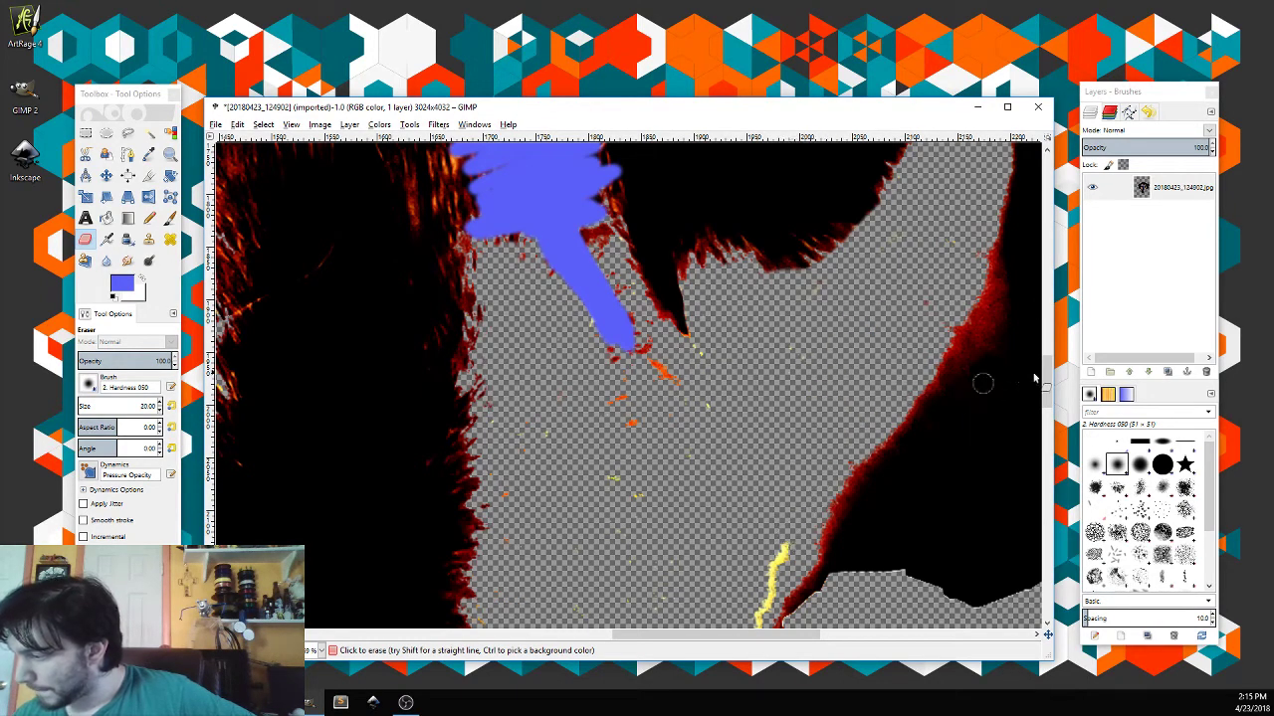
{"action": "scroll", "coordinate": [1035, 378], "scroll_direction": "down", "scroll_amount": 5}
{"action": "left_click_drag", "start_coordinate": [786, 336], "coordinate": [754, 430]}
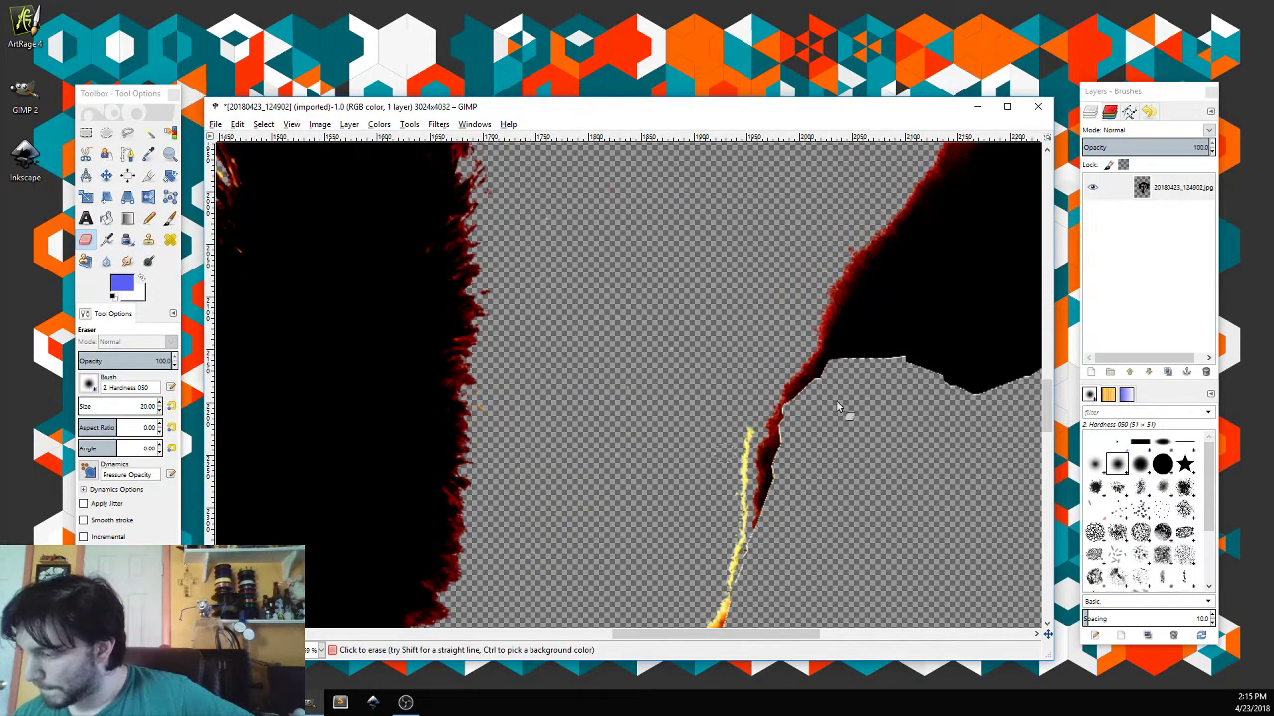
Step: Erase the top end of the yellow jaw line and the orange and yellow specks beside the muzzle
{"action": "left_click_drag", "start_coordinate": [1047, 407], "coordinate": [996, 402]}
{"action": "mouse_move", "coordinate": [748, 179]}
{"action": "left_mouse_down"}
{"action": "mouse_move", "coordinate": [734, 281]}
{"action": "mouse_move", "coordinate": [744, 252]}
{"action": "mouse_move", "coordinate": [702, 407]}
{"action": "mouse_move", "coordinate": [721, 345]}
{"action": "left_mouse_up"}
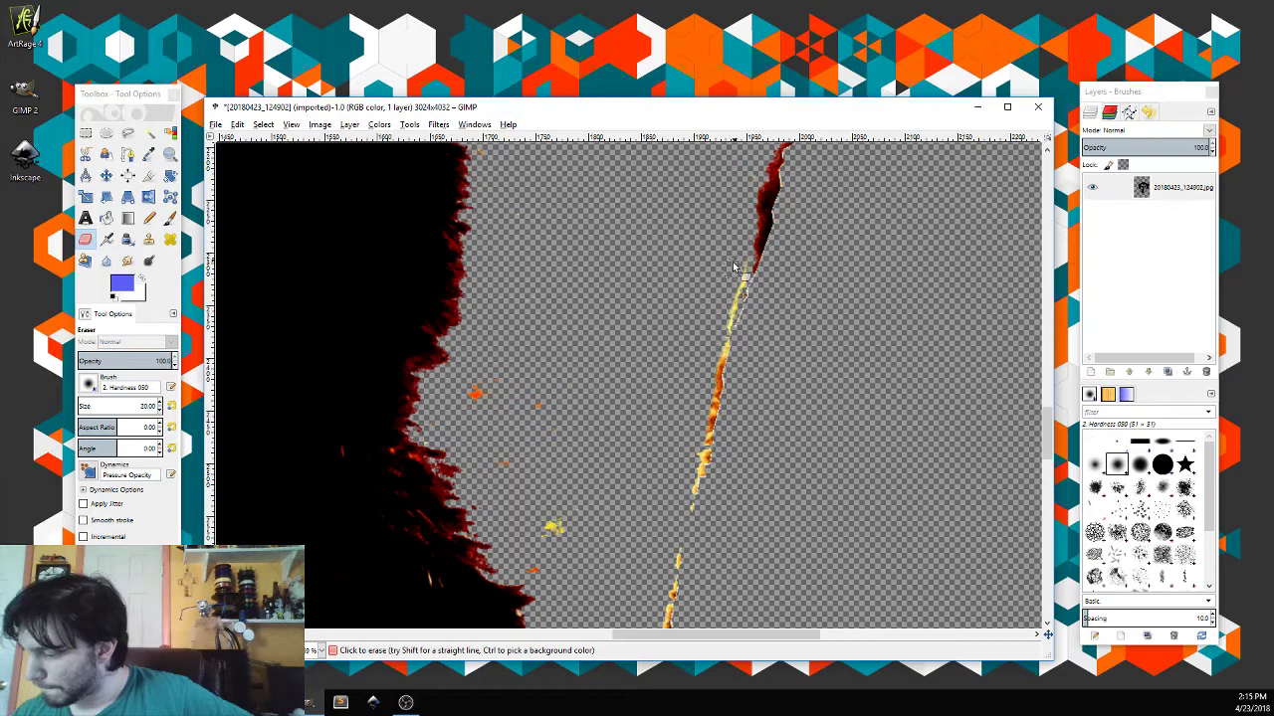
{"action": "left_click", "coordinate": [552, 528]}
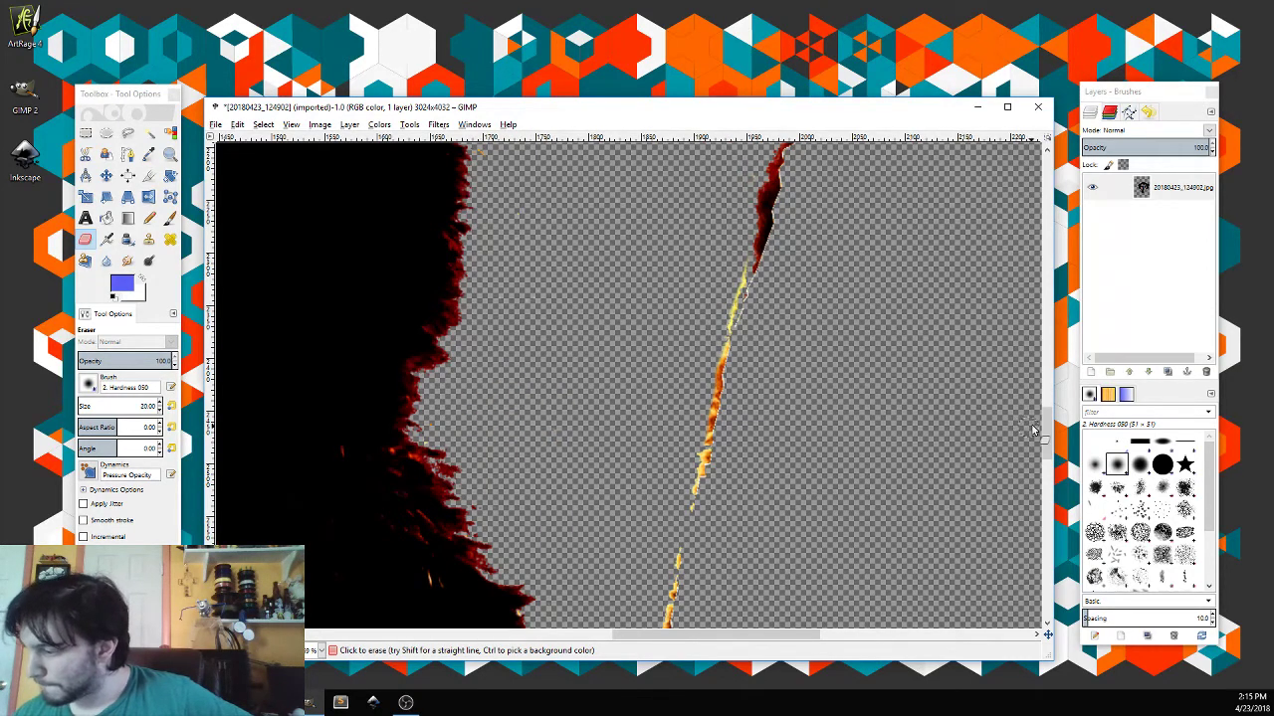
Step: Paint a blue line with the Paintbrush over the broken yellow jaw line, from the orange chin fur up to the dark cheek tip
{"action": "left_click_drag", "start_coordinate": [1033, 430], "coordinate": [1035, 460]}
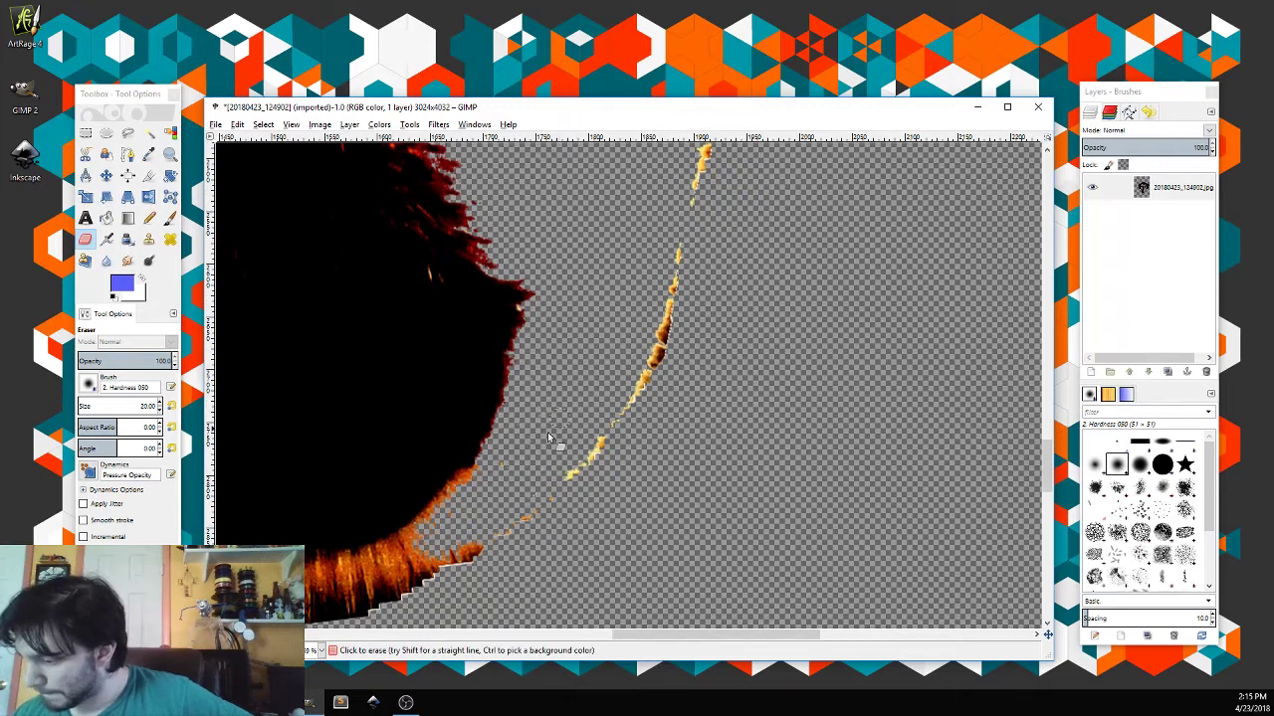
{"action": "left_click", "coordinate": [169, 218]}
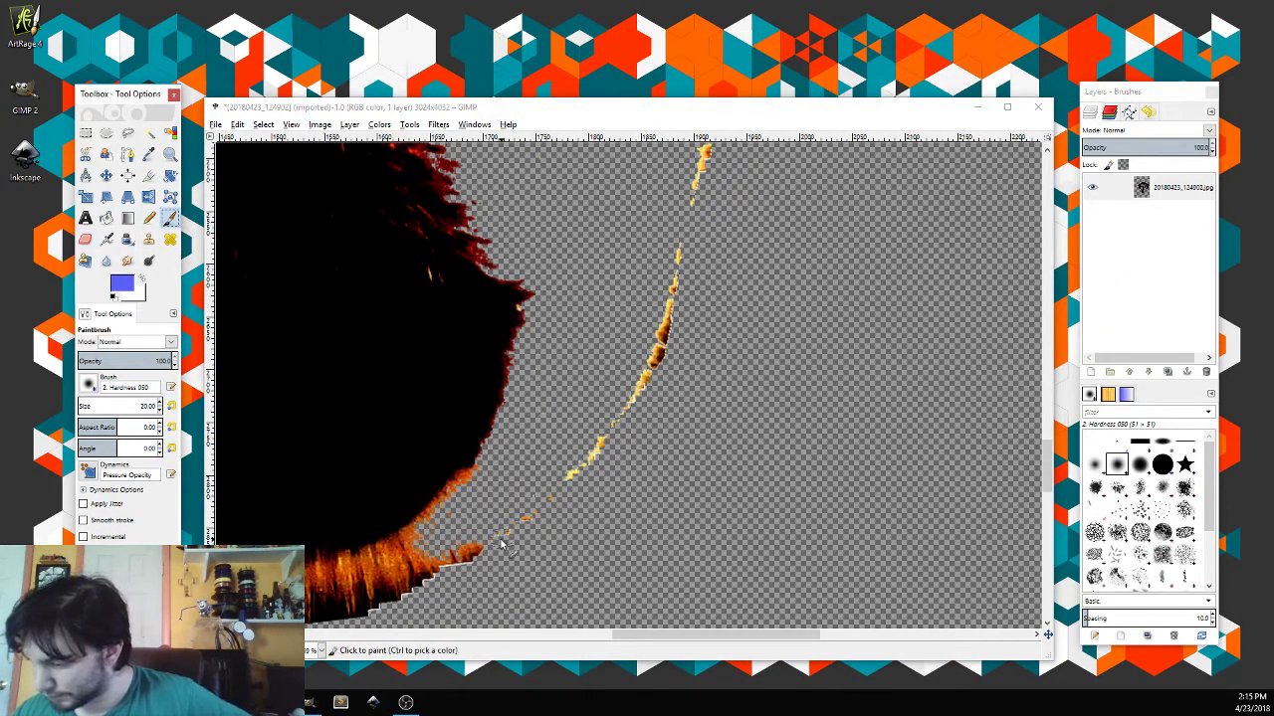
{"action": "mouse_move", "coordinate": [482, 553]}
{"action": "left_mouse_down"}
{"action": "mouse_move", "coordinate": [588, 466]}
{"action": "mouse_move", "coordinate": [548, 498]}
{"action": "mouse_move", "coordinate": [616, 427]}
{"action": "mouse_move", "coordinate": [589, 456]}
{"action": "mouse_move", "coordinate": [663, 341]}
{"action": "left_mouse_up"}
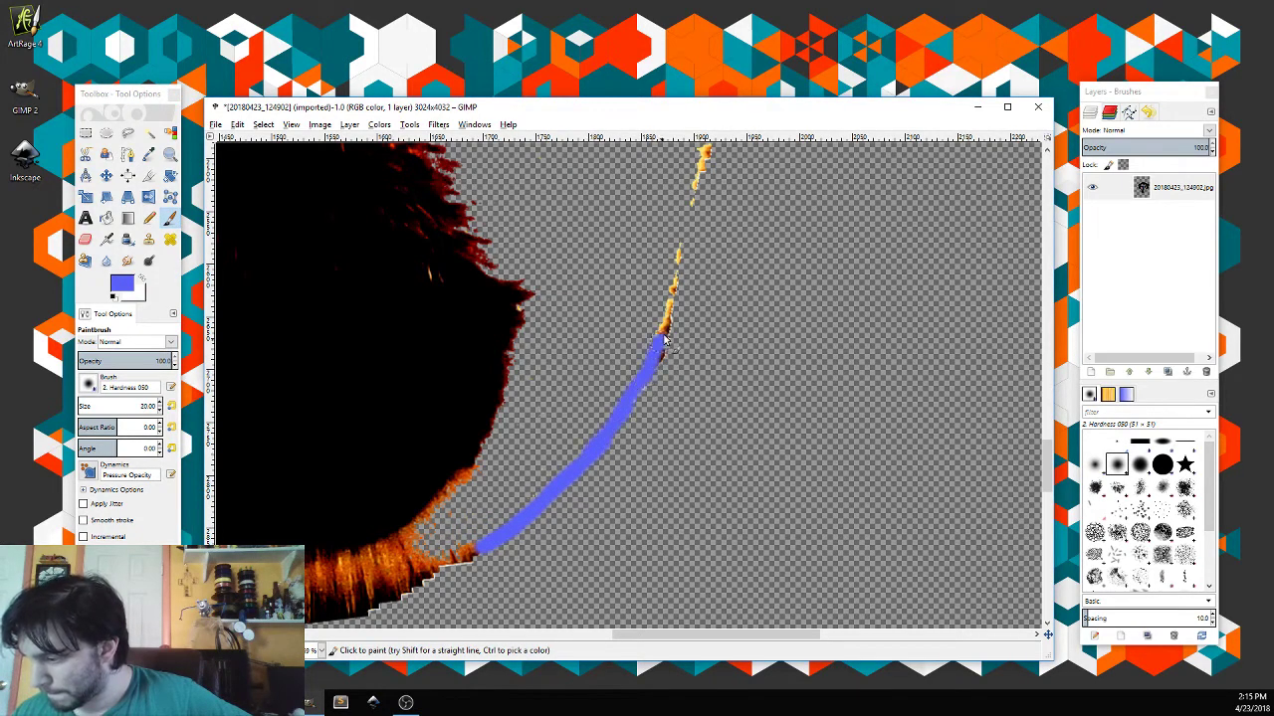
{"action": "scroll", "coordinate": [1015, 440], "scroll_direction": "up", "scroll_amount": 5}
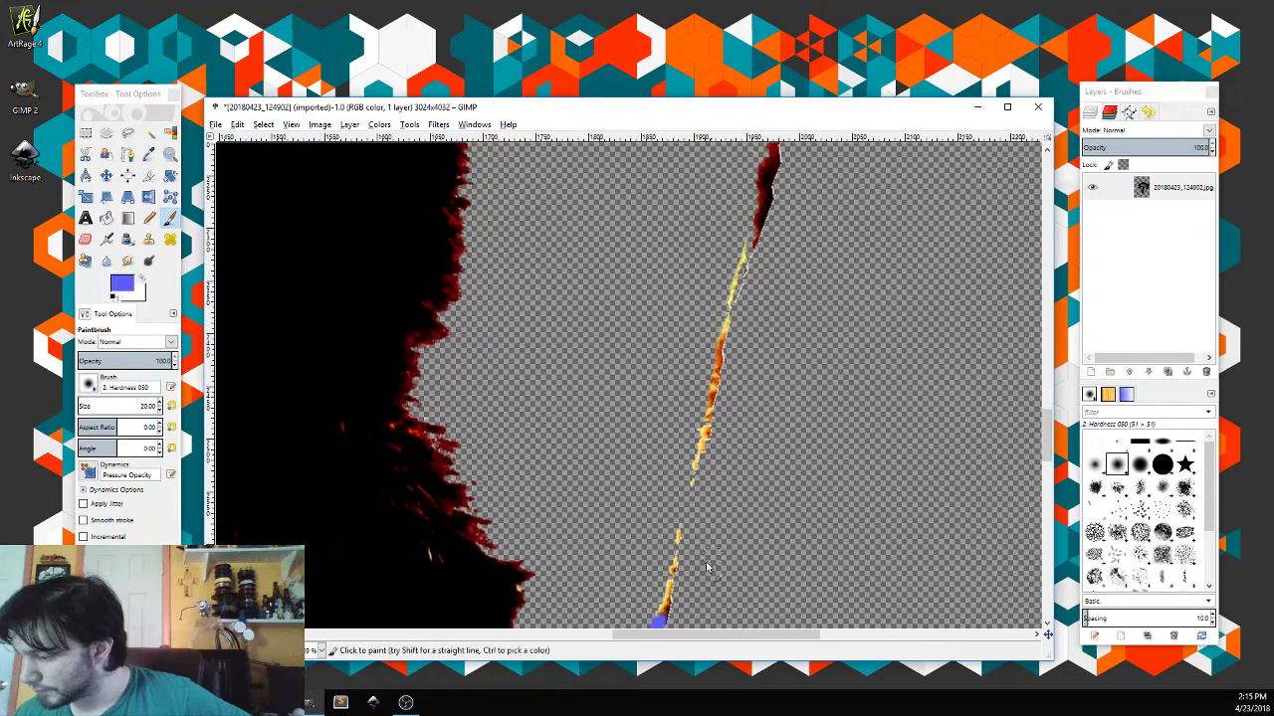
{"action": "left_click_drag", "start_coordinate": [661, 622], "coordinate": [756, 234]}
{"action": "scroll", "coordinate": [1049, 398], "scroll_direction": "up", "scroll_amount": 5}
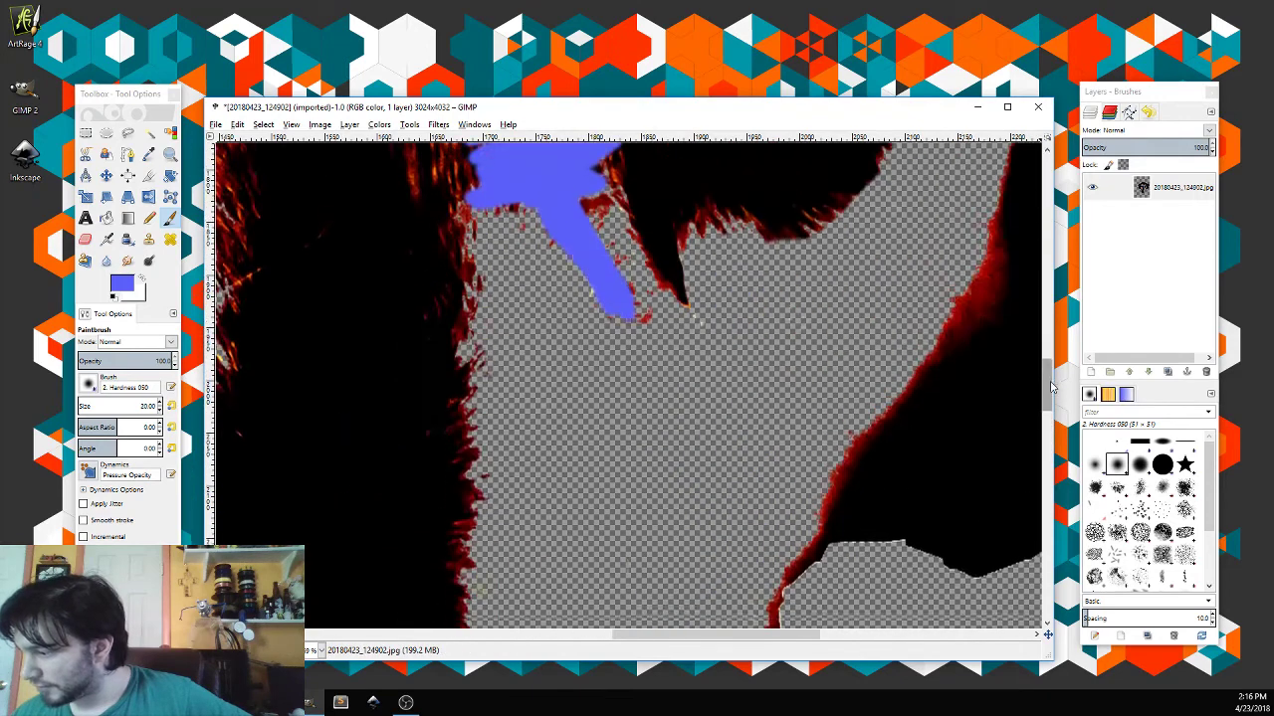
Step: Paint a blue line over the lower part of the left-hand jaw outline, from the orange chin fur up around the curve
{"action": "scroll", "coordinate": [1050, 399], "scroll_direction": "down", "scroll_amount": 6}
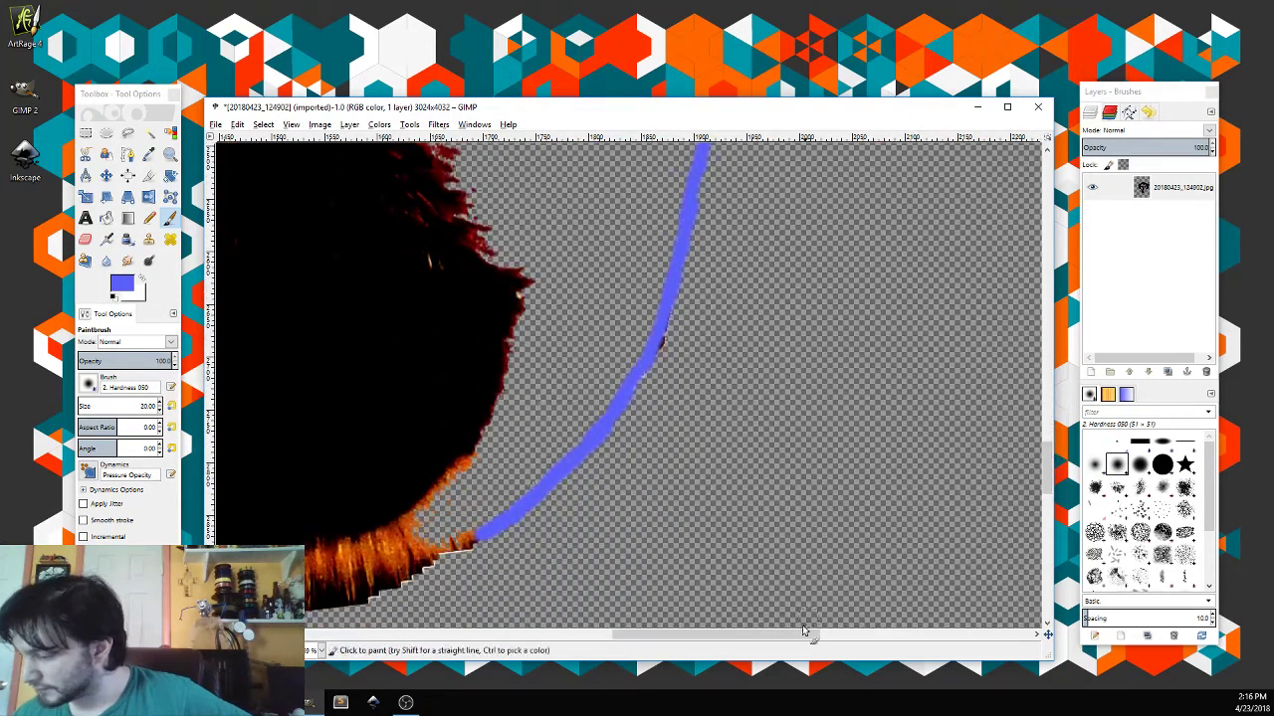
{"action": "scroll", "coordinate": [781, 642], "scroll_direction": "left", "scroll_amount": 1}
{"action": "scroll", "coordinate": [781, 641], "scroll_direction": "left", "scroll_amount": 6}
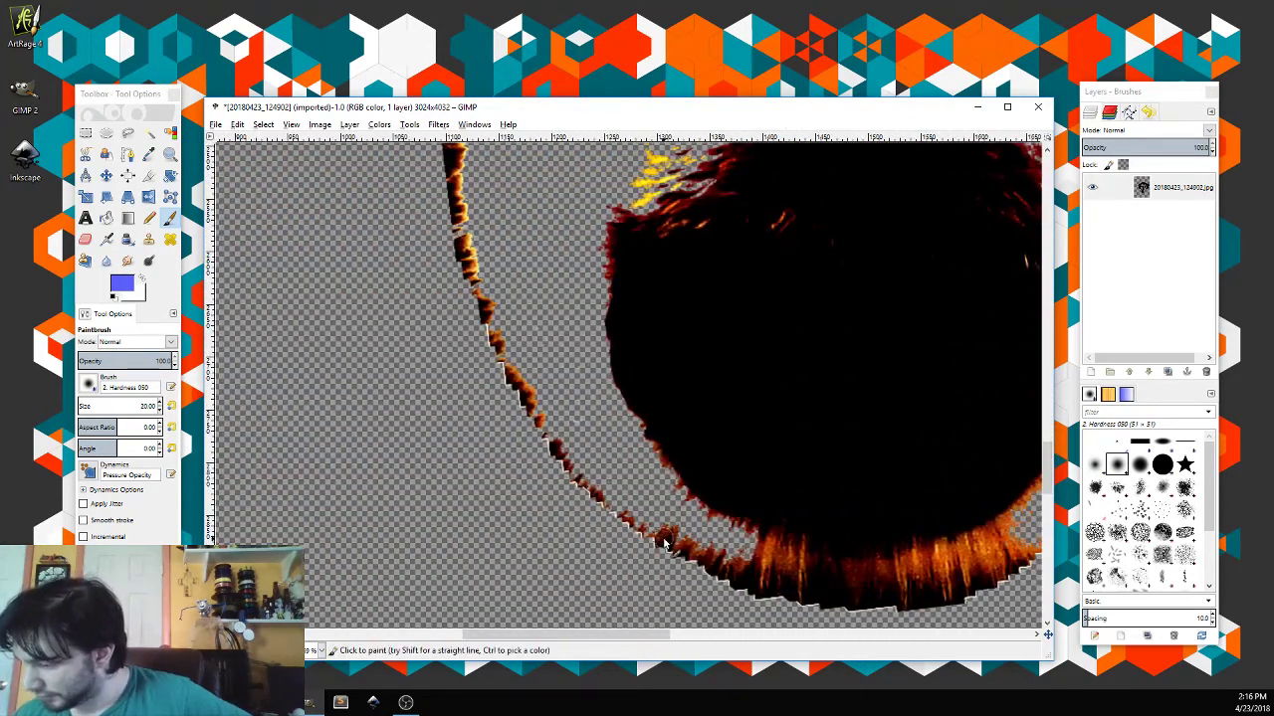
{"action": "left_click_drag", "start_coordinate": [666, 542], "coordinate": [611, 518]}
{"action": "key", "text": "ctrl+z"}
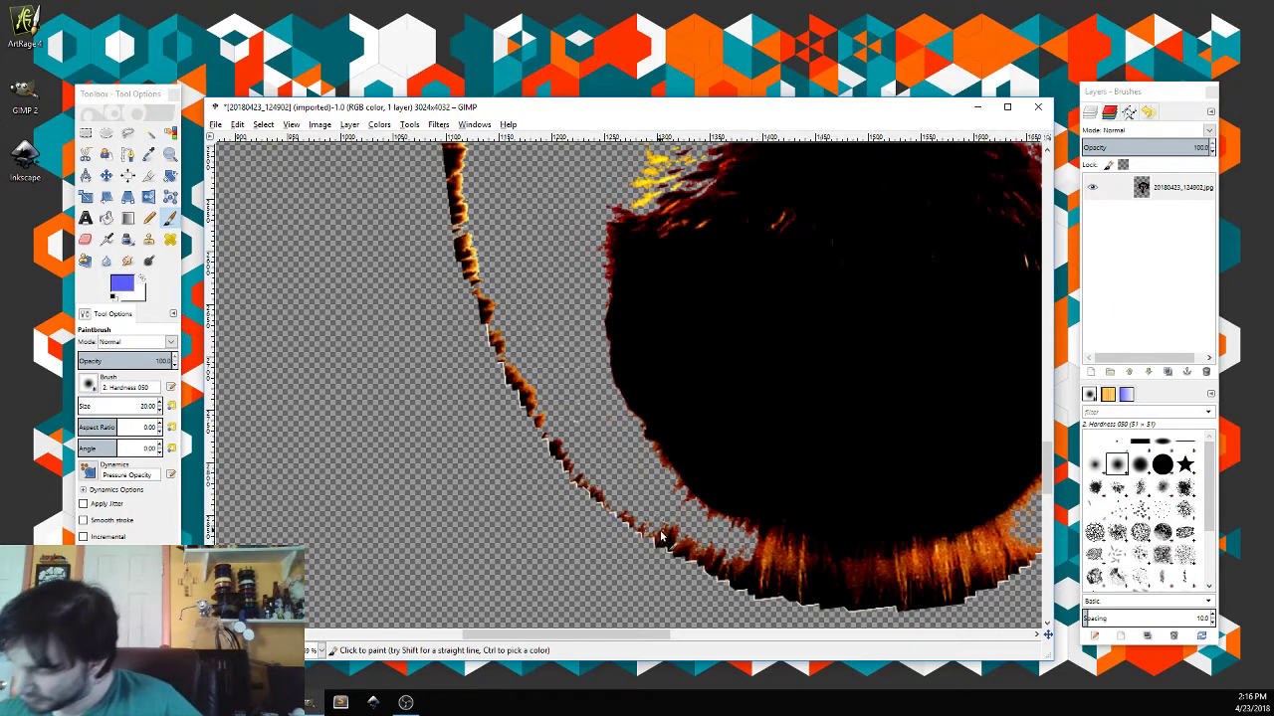
{"action": "mouse_move", "coordinate": [674, 543]}
{"action": "left_mouse_down"}
{"action": "mouse_move", "coordinate": [569, 464]}
{"action": "mouse_move", "coordinate": [525, 396]}
{"action": "mouse_move", "coordinate": [462, 257]}
{"action": "mouse_move", "coordinate": [453, 194]}
{"action": "left_mouse_up"}
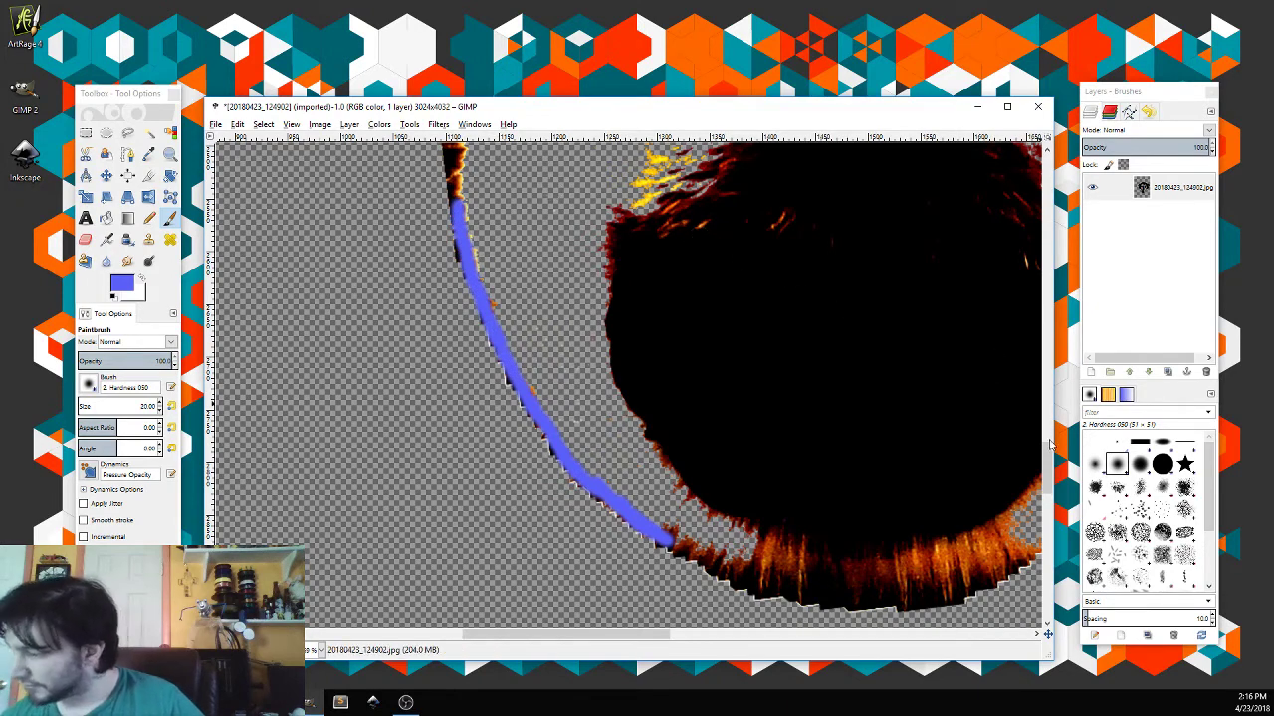
Step: Paint blue over the upper part of the left-hand jaw outline, up to the tip of the dark cheek fur
{"action": "scroll", "coordinate": [1005, 403], "scroll_direction": "up", "scroll_amount": 5}
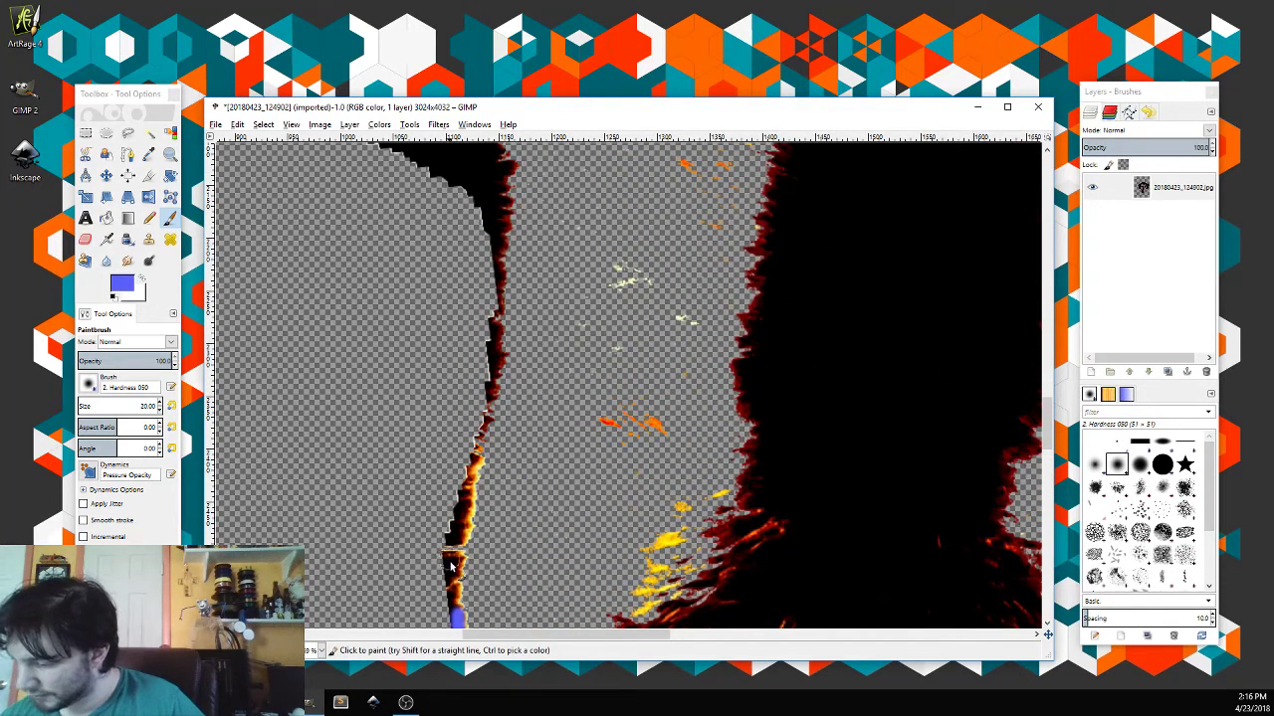
{"action": "mouse_move", "coordinate": [451, 565]}
{"action": "left_mouse_down"}
{"action": "mouse_move", "coordinate": [458, 532]}
{"action": "mouse_move", "coordinate": [453, 567]}
{"action": "left_mouse_up"}
{"action": "mouse_move", "coordinate": [479, 459]}
{"action": "left_mouse_down"}
{"action": "mouse_move", "coordinate": [495, 400]}
{"action": "mouse_move", "coordinate": [501, 211]}
{"action": "left_mouse_up"}
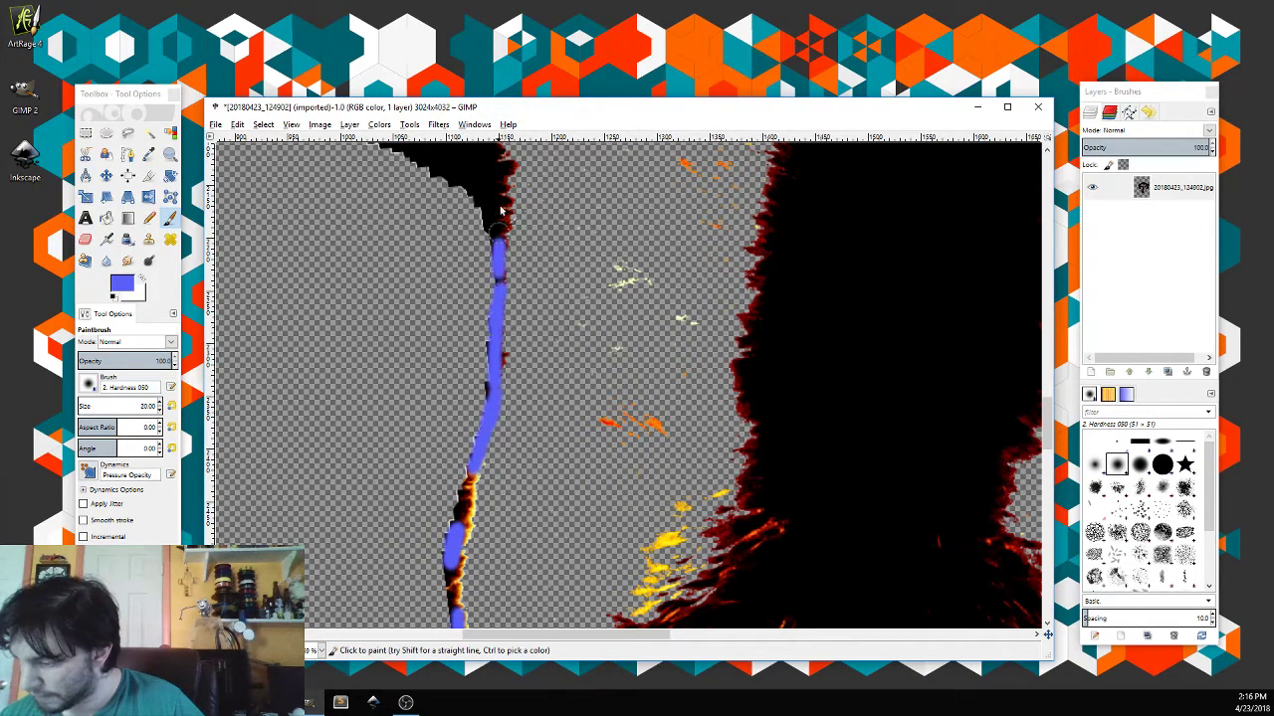
Step: Erase the pale, orange and yellow specks on the left-hand cheek, from above the muzzle up to the blue patch below the eye
{"action": "key", "text": "shift+e"}
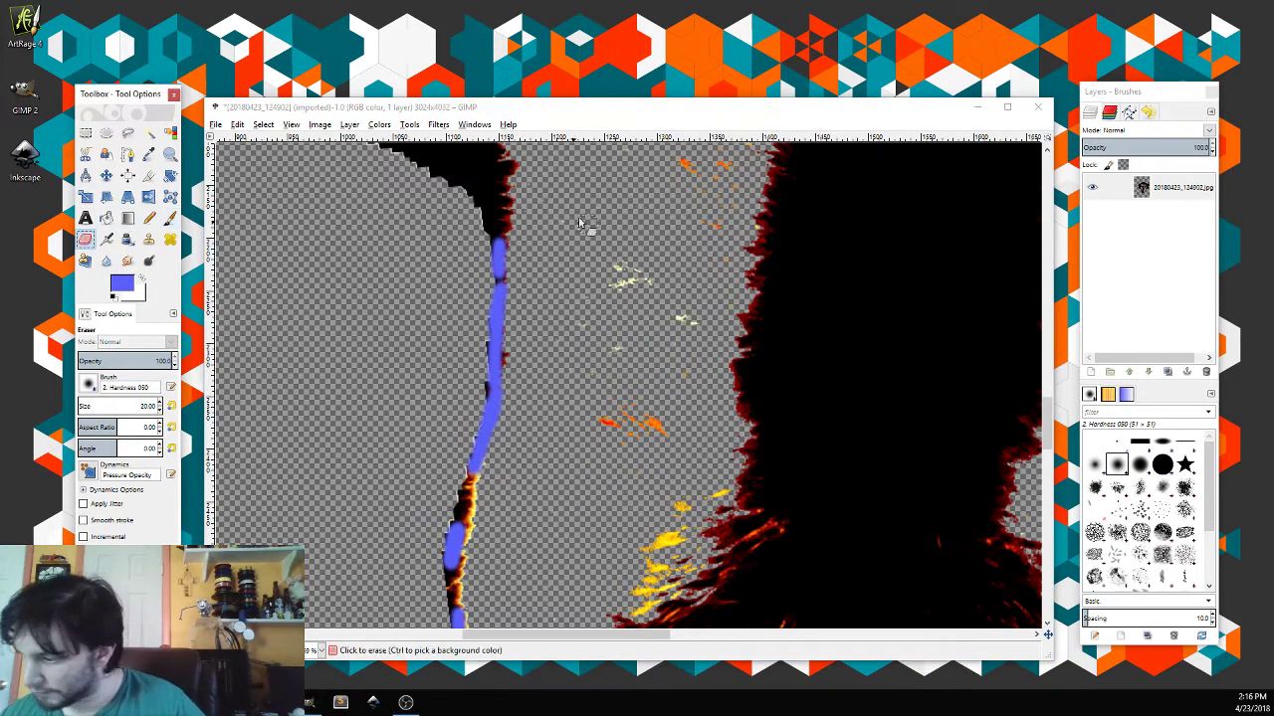
{"action": "left_click_drag", "start_coordinate": [594, 242], "coordinate": [644, 278]}
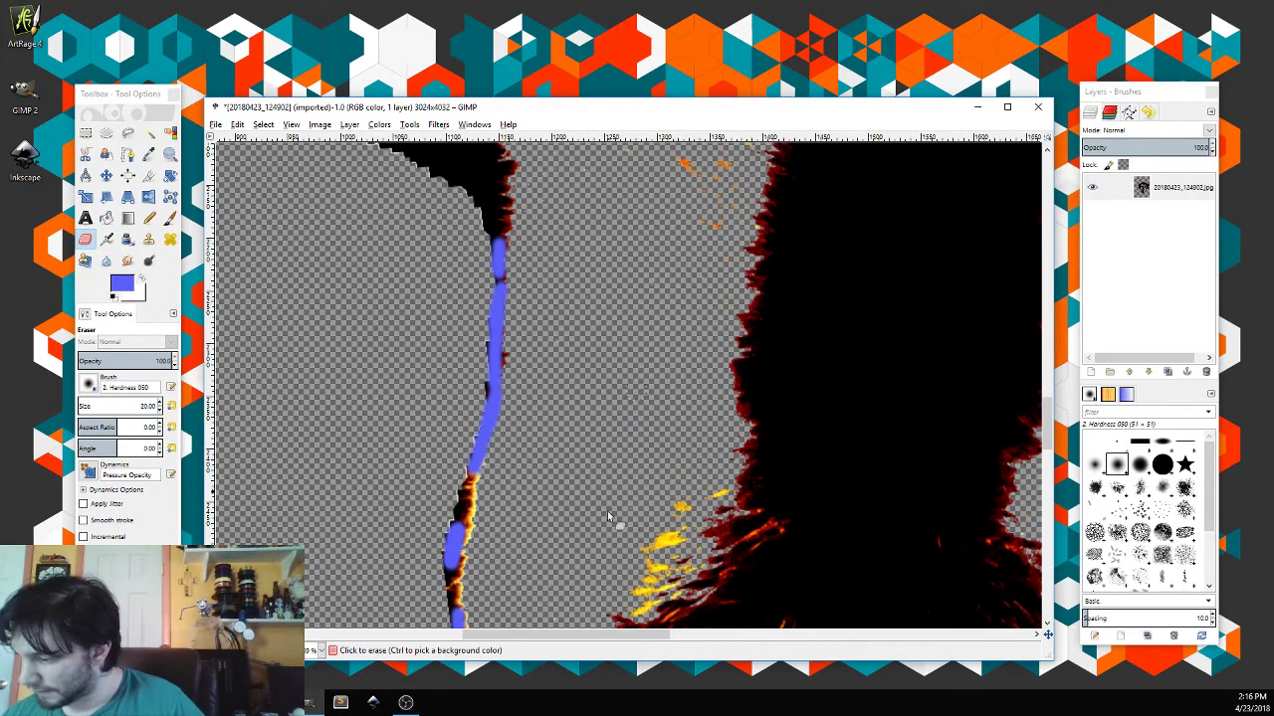
{"action": "left_click_drag", "start_coordinate": [654, 546], "coordinate": [687, 518]}
{"action": "mouse_move", "coordinate": [723, 490]}
{"action": "left_mouse_down"}
{"action": "mouse_move", "coordinate": [632, 610]}
{"action": "mouse_move", "coordinate": [682, 567]}
{"action": "mouse_move", "coordinate": [675, 584]}
{"action": "mouse_move", "coordinate": [691, 574]}
{"action": "mouse_move", "coordinate": [627, 619]}
{"action": "left_mouse_up"}
{"action": "scroll", "coordinate": [1035, 447], "scroll_direction": "down", "scroll_amount": 5}
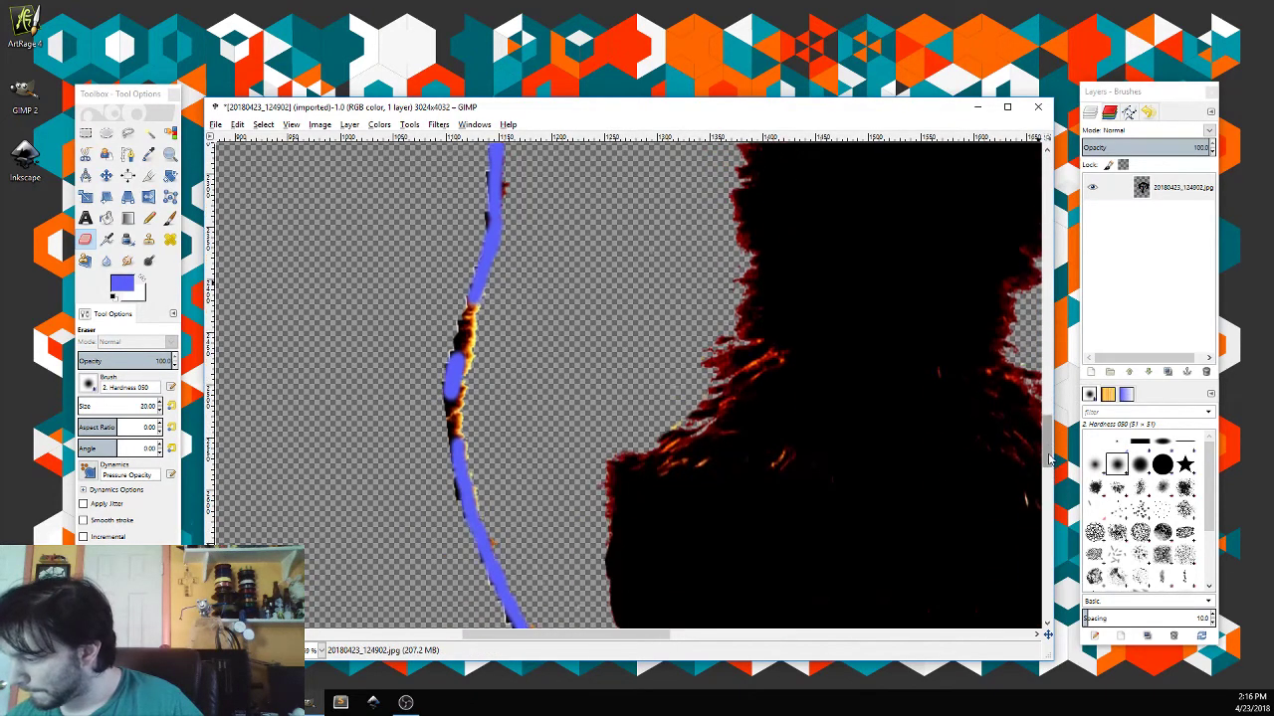
{"action": "left_click_drag", "start_coordinate": [614, 418], "coordinate": [614, 435]}
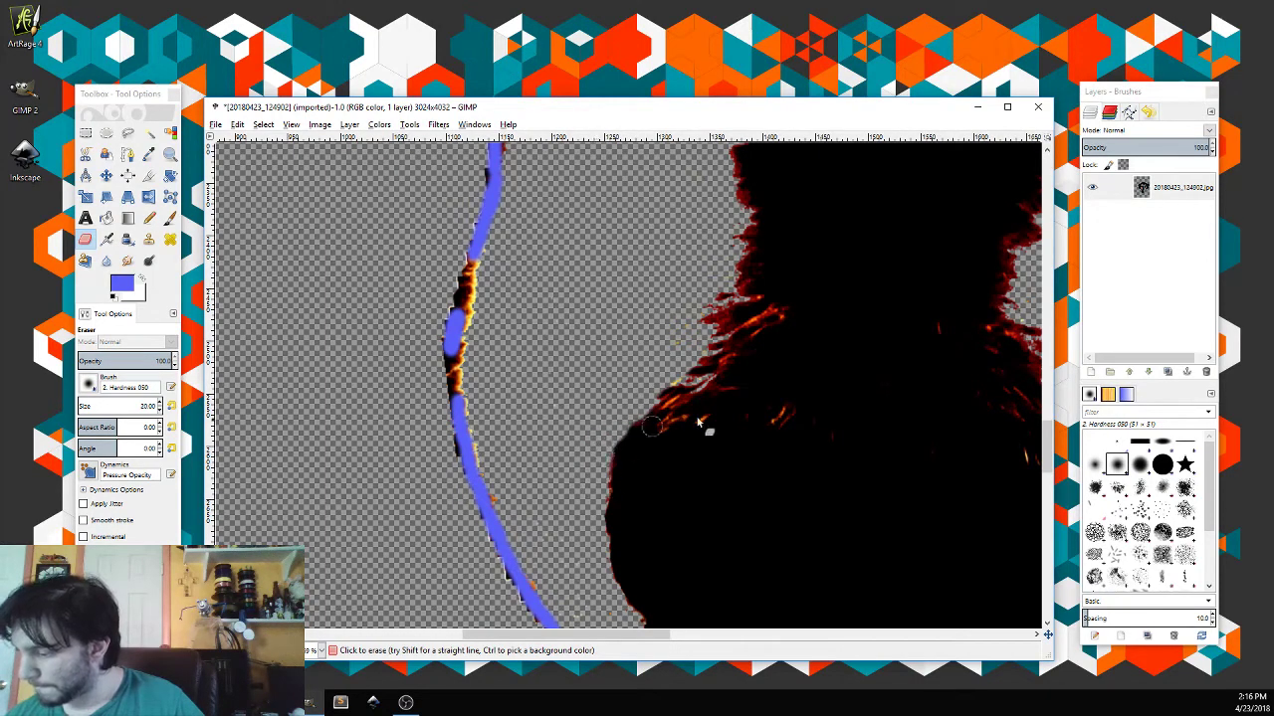
{"action": "left_click_drag", "start_coordinate": [1051, 454], "coordinate": [1042, 399]}
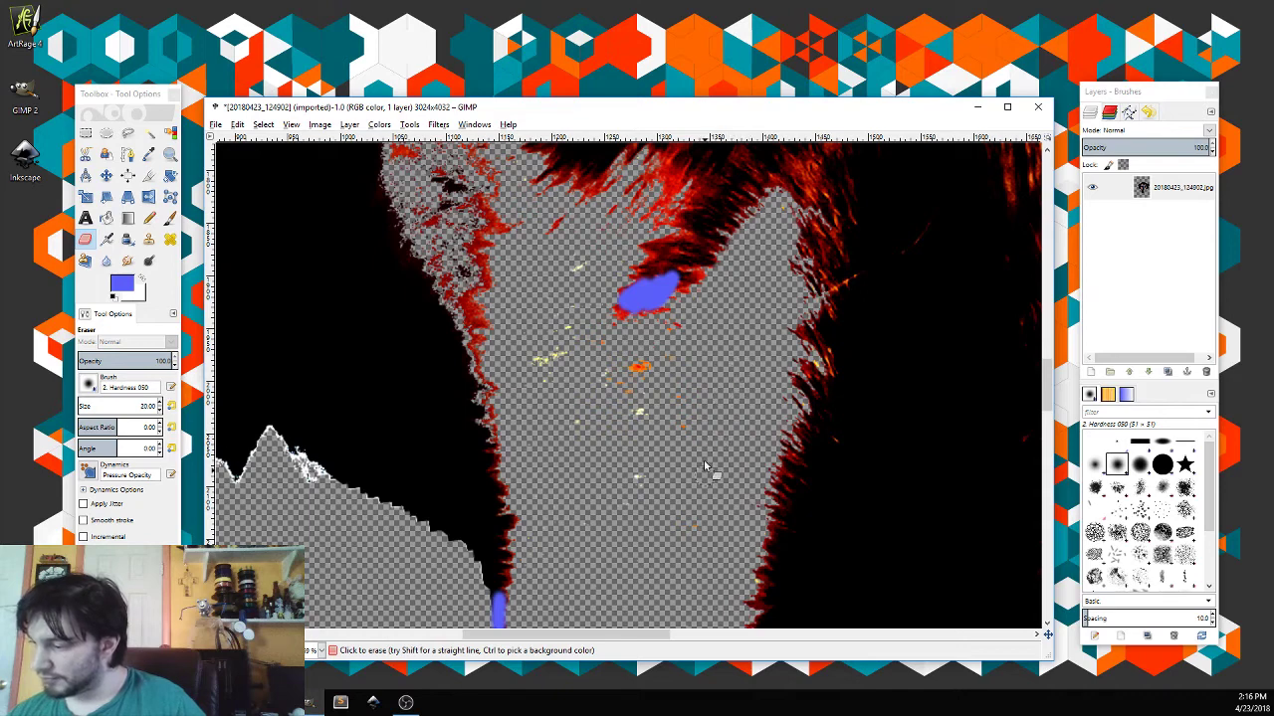
{"action": "mouse_move", "coordinate": [661, 373]}
{"action": "left_mouse_down"}
{"action": "mouse_move", "coordinate": [636, 501]}
{"action": "mouse_move", "coordinate": [687, 434]}
{"action": "mouse_move", "coordinate": [585, 378]}
{"action": "mouse_move", "coordinate": [608, 348]}
{"action": "mouse_move", "coordinate": [598, 311]}
{"action": "mouse_move", "coordinate": [549, 333]}
{"action": "mouse_move", "coordinate": [532, 383]}
{"action": "mouse_move", "coordinate": [559, 378]}
{"action": "mouse_move", "coordinate": [571, 250]}
{"action": "mouse_move", "coordinate": [614, 206]}
{"action": "mouse_move", "coordinate": [637, 228]}
{"action": "left_mouse_up"}
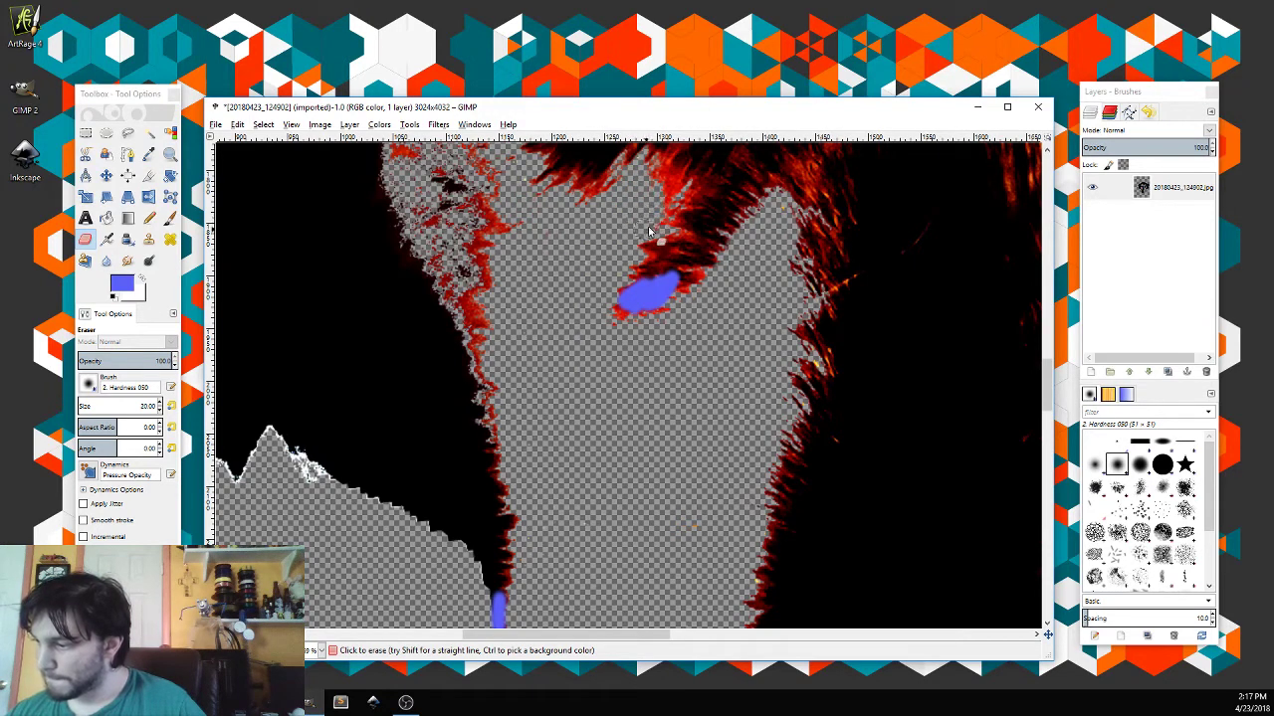
Step: Erase the yellow patches along the outer side of the left-hand eye and the yellow and orange specks in the area above it
{"action": "scroll", "coordinate": [1047, 338], "scroll_direction": "up", "scroll_amount": 10}
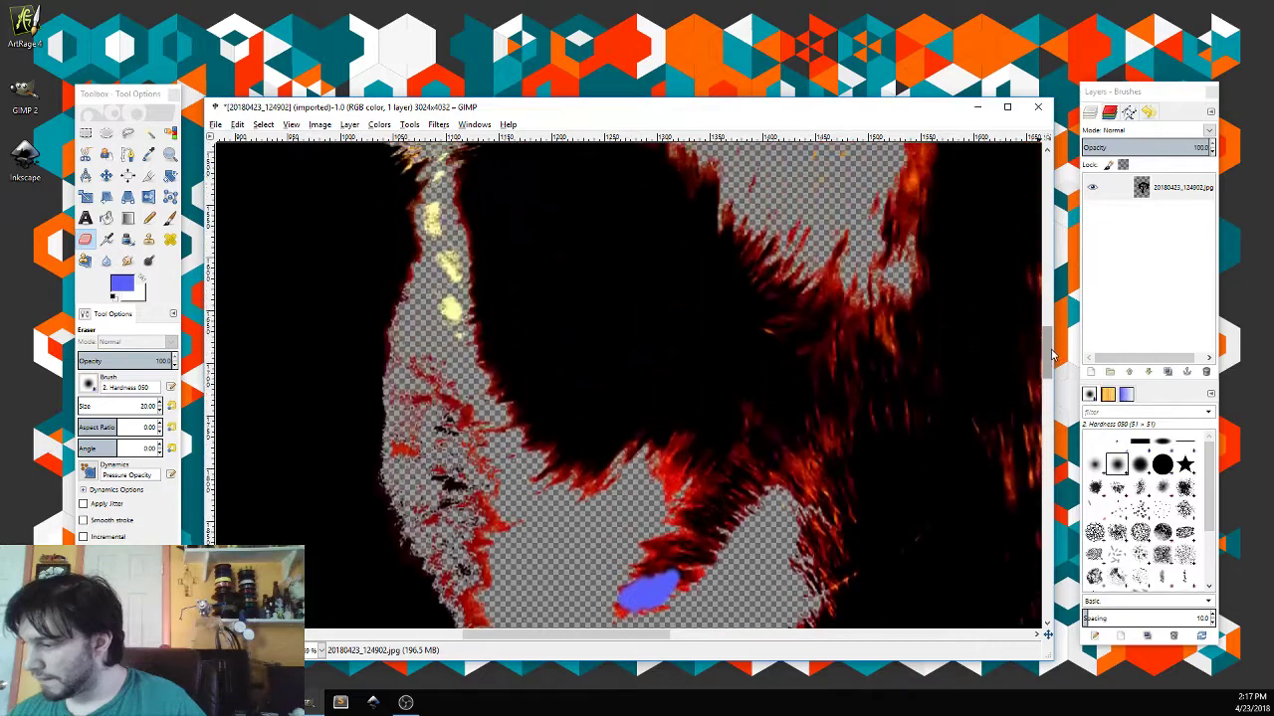
{"action": "scroll", "coordinate": [1045, 311], "scroll_direction": "down", "scroll_amount": 3}
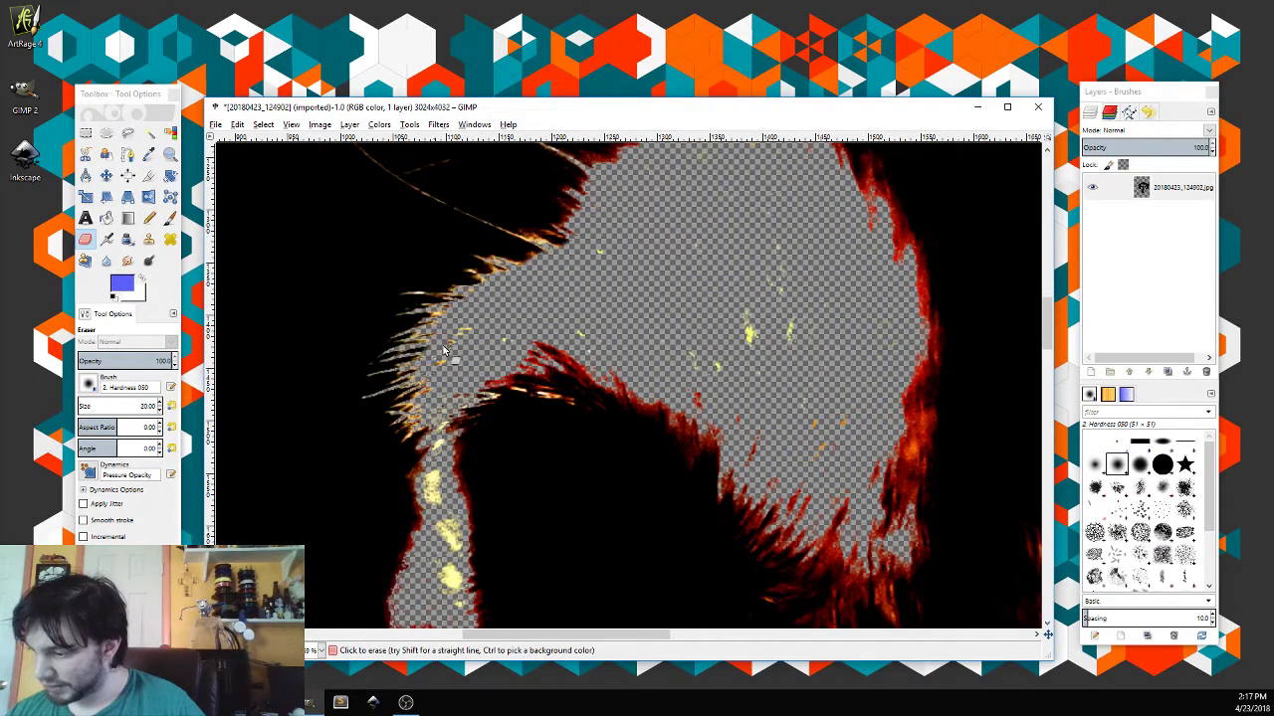
{"action": "mouse_move", "coordinate": [428, 408]}
{"action": "left_mouse_down"}
{"action": "mouse_move", "coordinate": [431, 512]}
{"action": "mouse_move", "coordinate": [446, 545]}
{"action": "mouse_move", "coordinate": [456, 539]}
{"action": "mouse_move", "coordinate": [433, 560]}
{"action": "mouse_move", "coordinate": [449, 592]}
{"action": "left_mouse_up"}
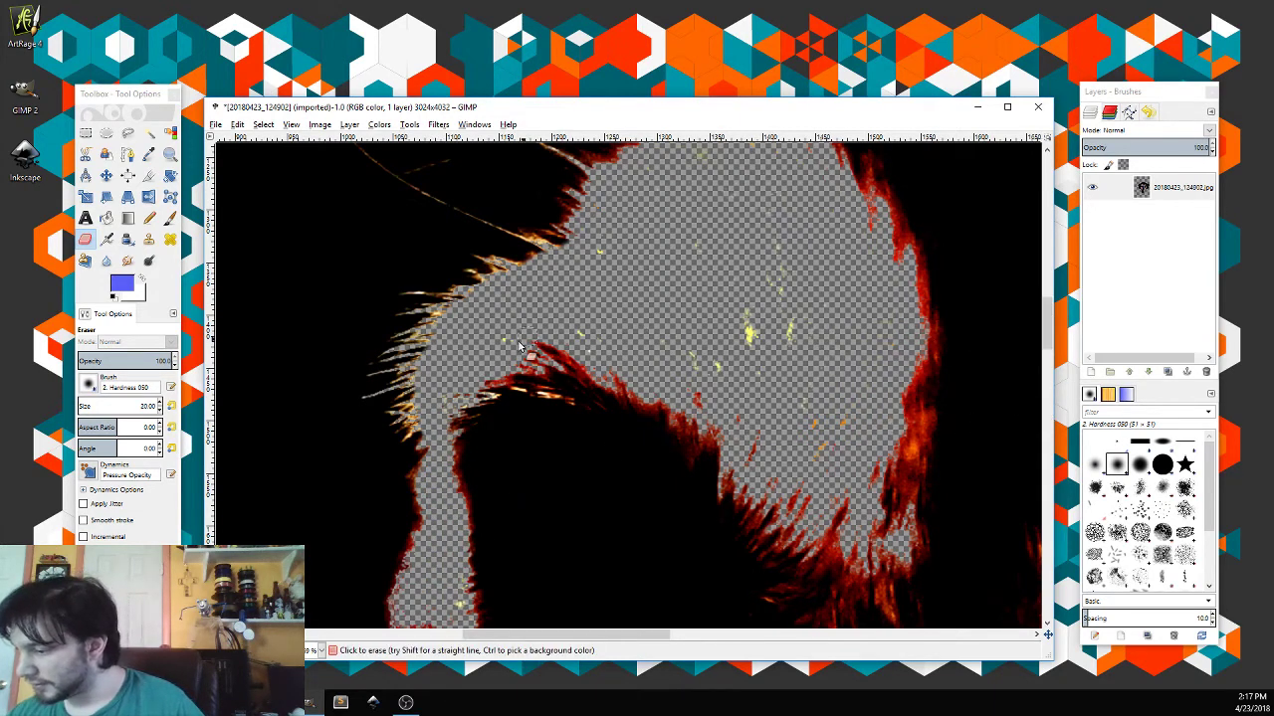
{"action": "mouse_move", "coordinate": [527, 346]}
{"action": "left_mouse_down"}
{"action": "mouse_move", "coordinate": [574, 331]}
{"action": "mouse_move", "coordinate": [547, 359]}
{"action": "mouse_move", "coordinate": [802, 391]}
{"action": "mouse_move", "coordinate": [836, 416]}
{"action": "mouse_move", "coordinate": [712, 381]}
{"action": "mouse_move", "coordinate": [786, 504]}
{"action": "mouse_move", "coordinate": [816, 518]}
{"action": "mouse_move", "coordinate": [835, 505]}
{"action": "mouse_move", "coordinate": [880, 537]}
{"action": "mouse_move", "coordinate": [883, 506]}
{"action": "mouse_move", "coordinate": [888, 536]}
{"action": "mouse_move", "coordinate": [867, 477]}
{"action": "mouse_move", "coordinate": [829, 460]}
{"action": "mouse_move", "coordinate": [798, 294]}
{"action": "mouse_move", "coordinate": [817, 328]}
{"action": "mouse_move", "coordinate": [762, 344]}
{"action": "left_mouse_up"}
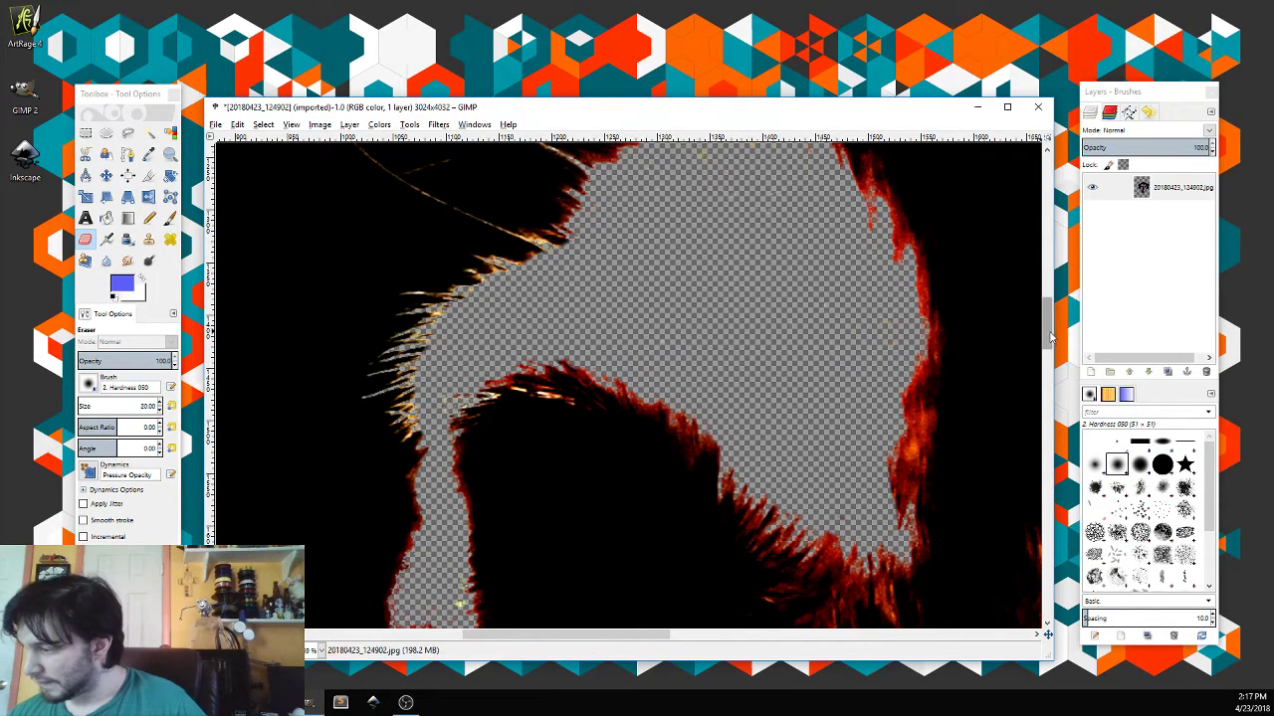
{"action": "left_click_drag", "start_coordinate": [1044, 329], "coordinate": [1040, 311]}
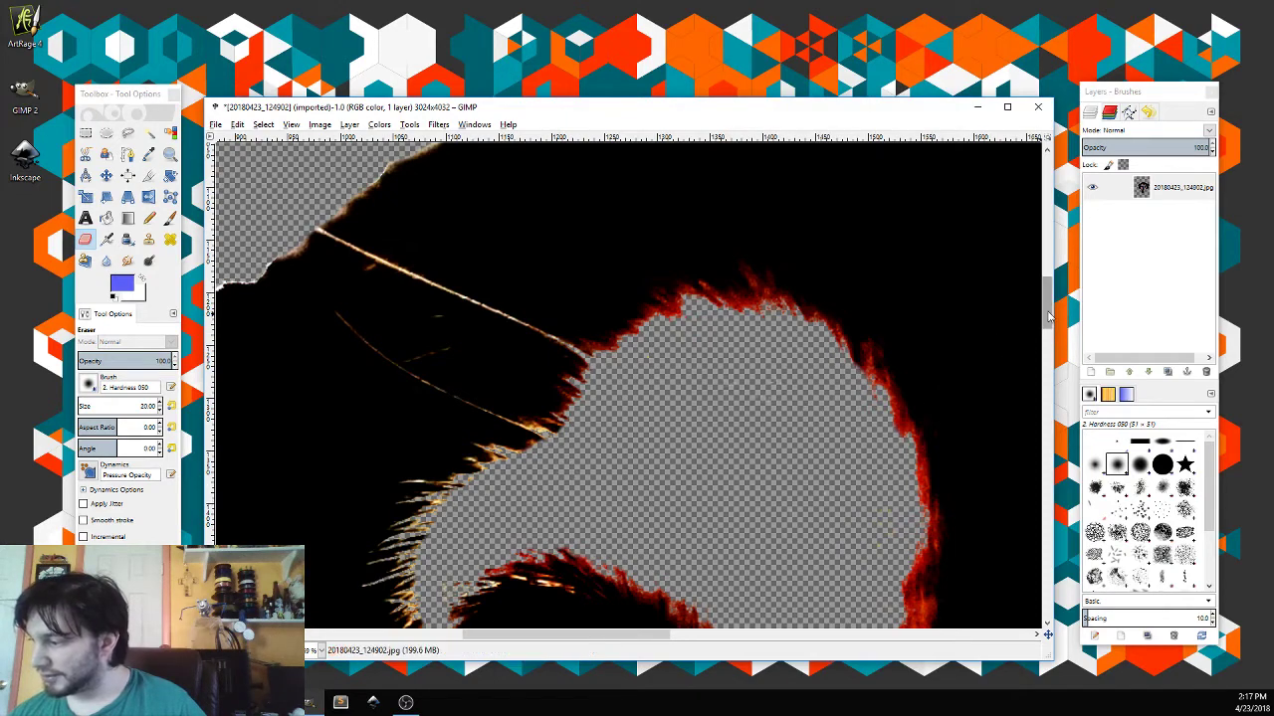
Step: Erase the remaining yellow speck and the red and black speckles beside and below the left-hand eye
{"action": "left_click_drag", "start_coordinate": [1046, 326], "coordinate": [1045, 378]}
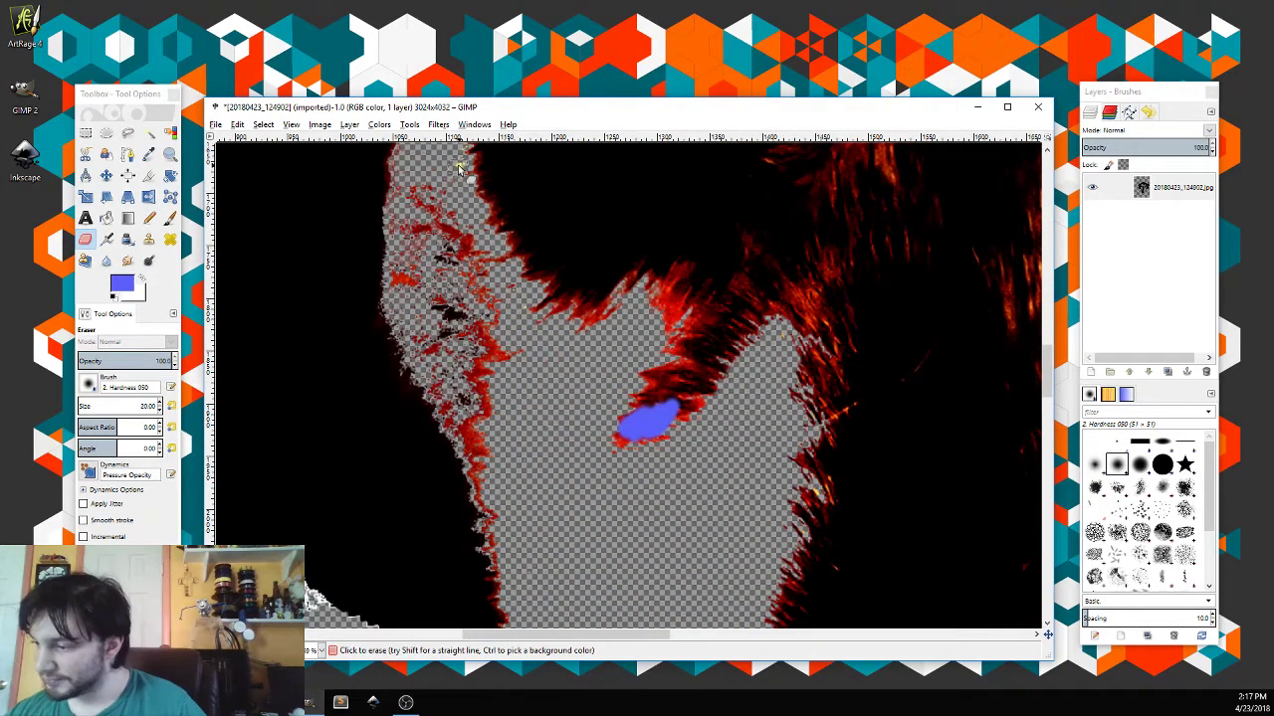
{"action": "mouse_move", "coordinate": [459, 160]}
{"action": "left_mouse_down"}
{"action": "mouse_move", "coordinate": [405, 175]}
{"action": "mouse_move", "coordinate": [399, 189]}
{"action": "mouse_move", "coordinate": [410, 144]}
{"action": "left_mouse_up"}
{"action": "mouse_move", "coordinate": [404, 262]}
{"action": "left_mouse_down"}
{"action": "mouse_move", "coordinate": [399, 304]}
{"action": "mouse_move", "coordinate": [476, 453]}
{"action": "mouse_move", "coordinate": [504, 568]}
{"action": "mouse_move", "coordinate": [500, 455]}
{"action": "mouse_move", "coordinate": [438, 370]}
{"action": "mouse_move", "coordinate": [423, 247]}
{"action": "mouse_move", "coordinate": [478, 325]}
{"action": "mouse_move", "coordinate": [456, 349]}
{"action": "mouse_move", "coordinate": [482, 372]}
{"action": "mouse_move", "coordinate": [477, 308]}
{"action": "mouse_move", "coordinate": [497, 321]}
{"action": "mouse_move", "coordinate": [471, 251]}
{"action": "mouse_move", "coordinate": [494, 250]}
{"action": "mouse_move", "coordinate": [540, 313]}
{"action": "mouse_move", "coordinate": [534, 303]}
{"action": "mouse_move", "coordinate": [528, 319]}
{"action": "mouse_move", "coordinate": [470, 240]}
{"action": "mouse_move", "coordinate": [506, 249]}
{"action": "mouse_move", "coordinate": [522, 283]}
{"action": "mouse_move", "coordinate": [608, 335]}
{"action": "left_mouse_up"}
Step: Flatten the Value curve to zero with Curves so all colours in the head cut-out turn black
{"action": "mouse_move", "coordinate": [1048, 383]}
{"action": "left_mouse_down"}
{"action": "mouse_move", "coordinate": [1055, 449]}
{"action": "mouse_move", "coordinate": [1053, 316]}
{"action": "mouse_move", "coordinate": [1053, 329]}
{"action": "left_mouse_up"}
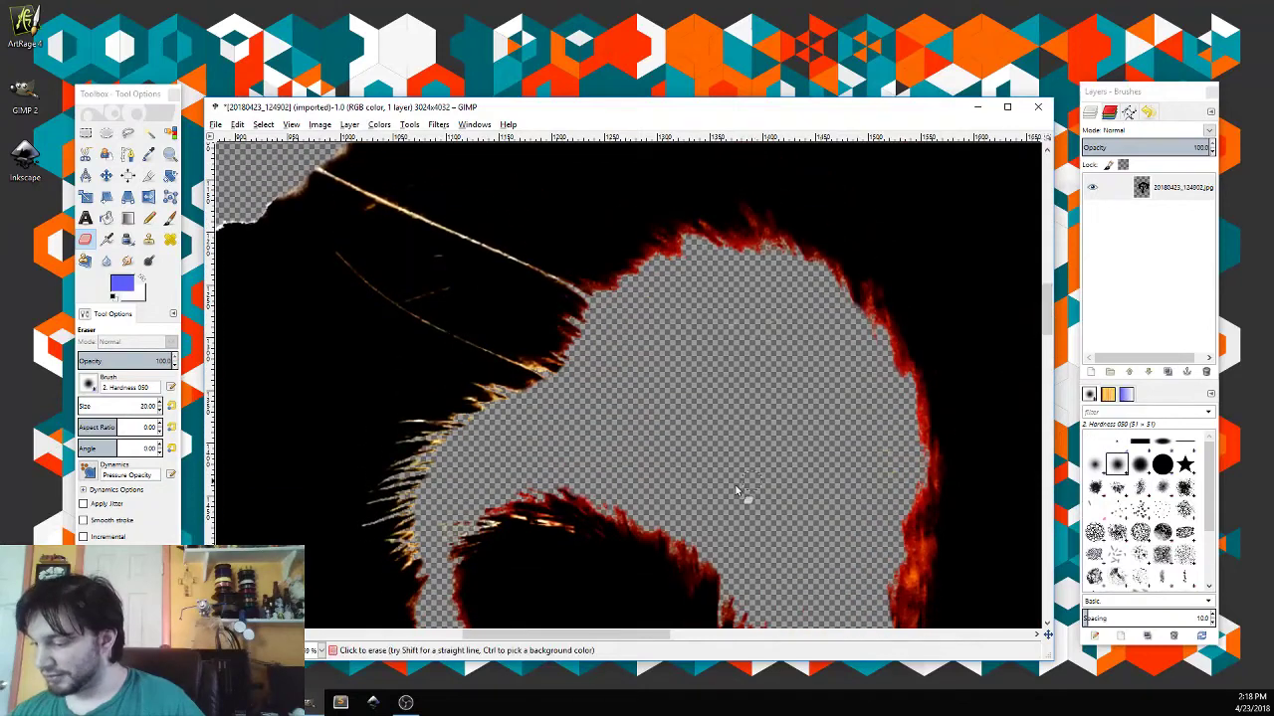
{"action": "left_click", "coordinate": [321, 652]}
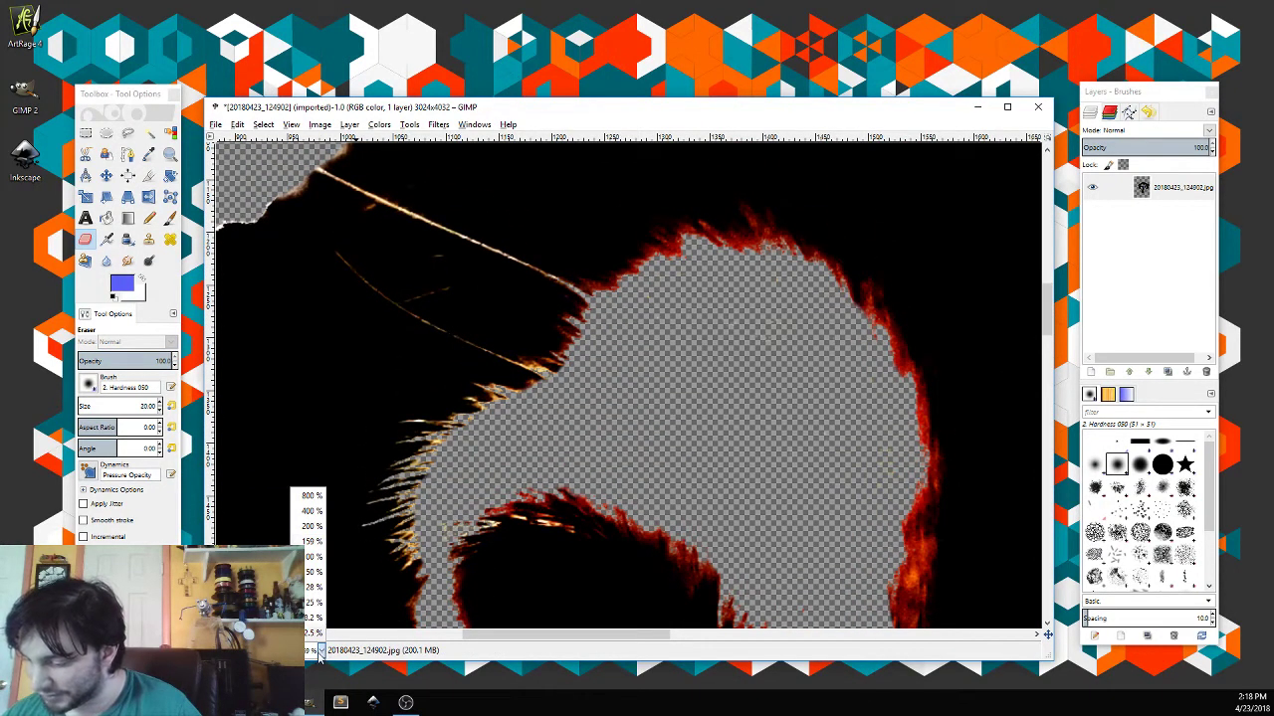
{"action": "left_click", "coordinate": [314, 572]}
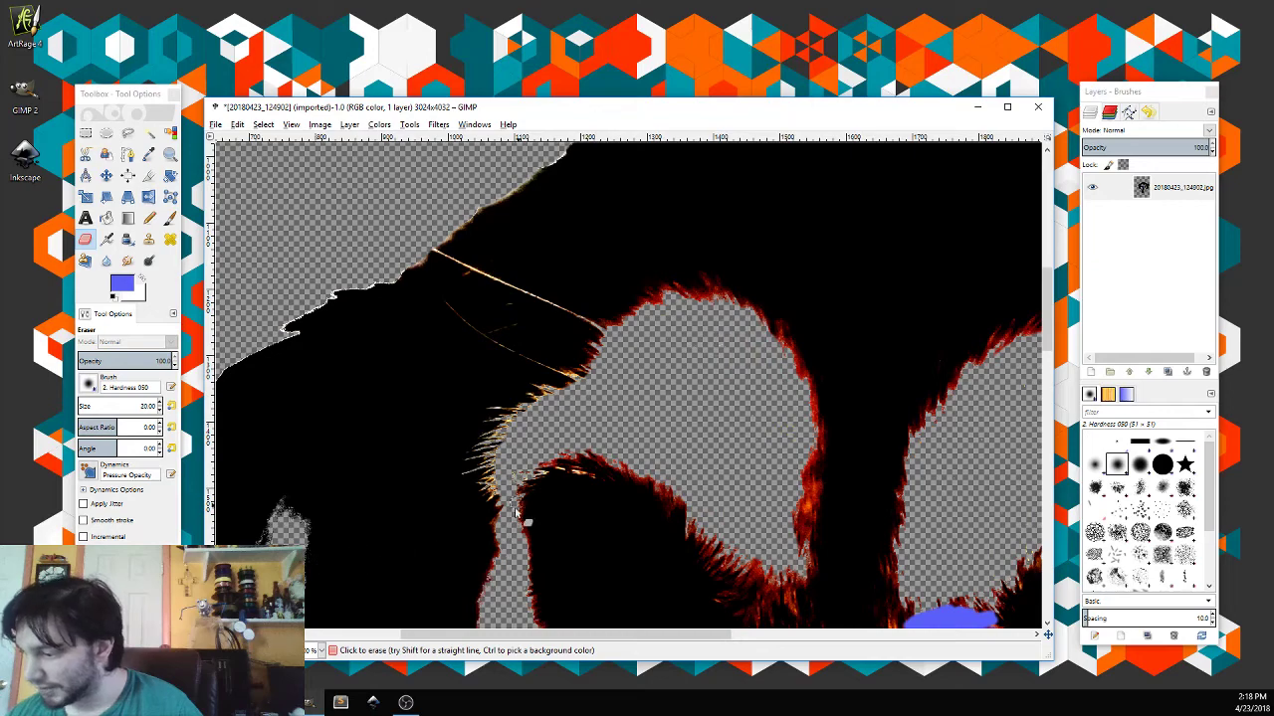
{"action": "left_click", "coordinate": [319, 650]}
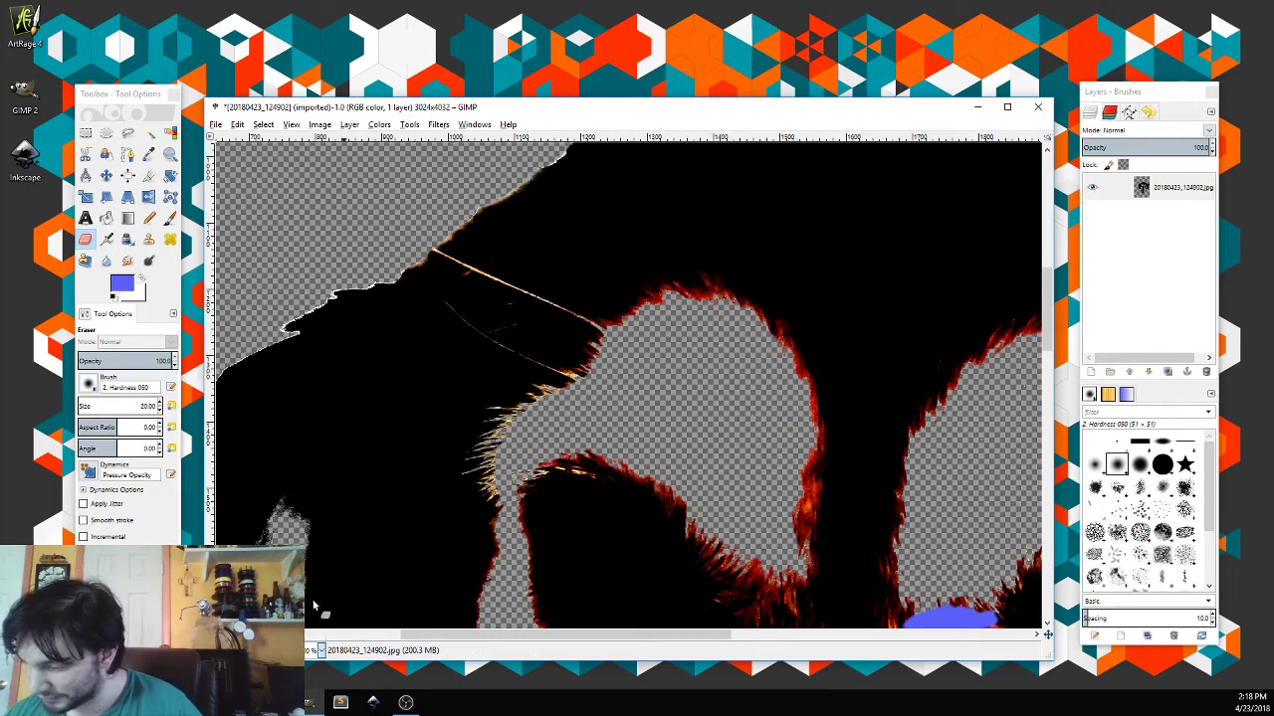
{"action": "left_click", "coordinate": [316, 615]}
{"action": "scroll", "coordinate": [1046, 329], "scroll_direction": "down", "scroll_amount": 3}
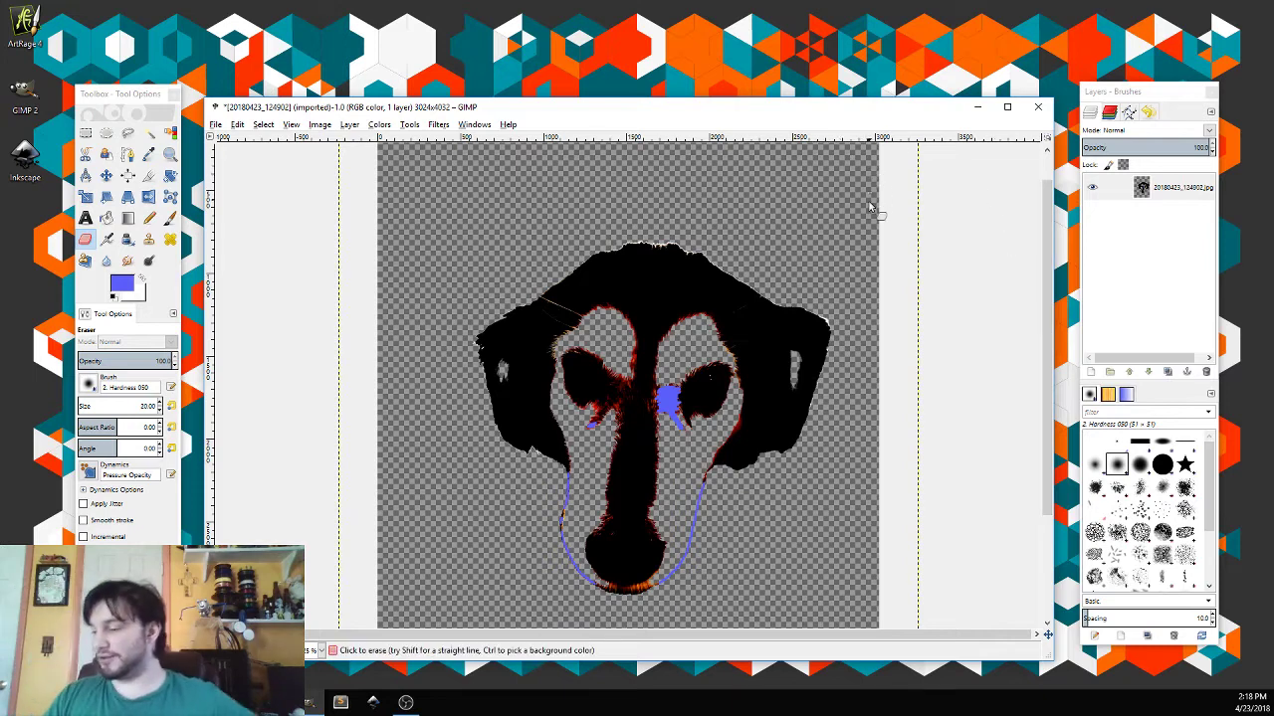
{"action": "left_click", "coordinate": [319, 124]}
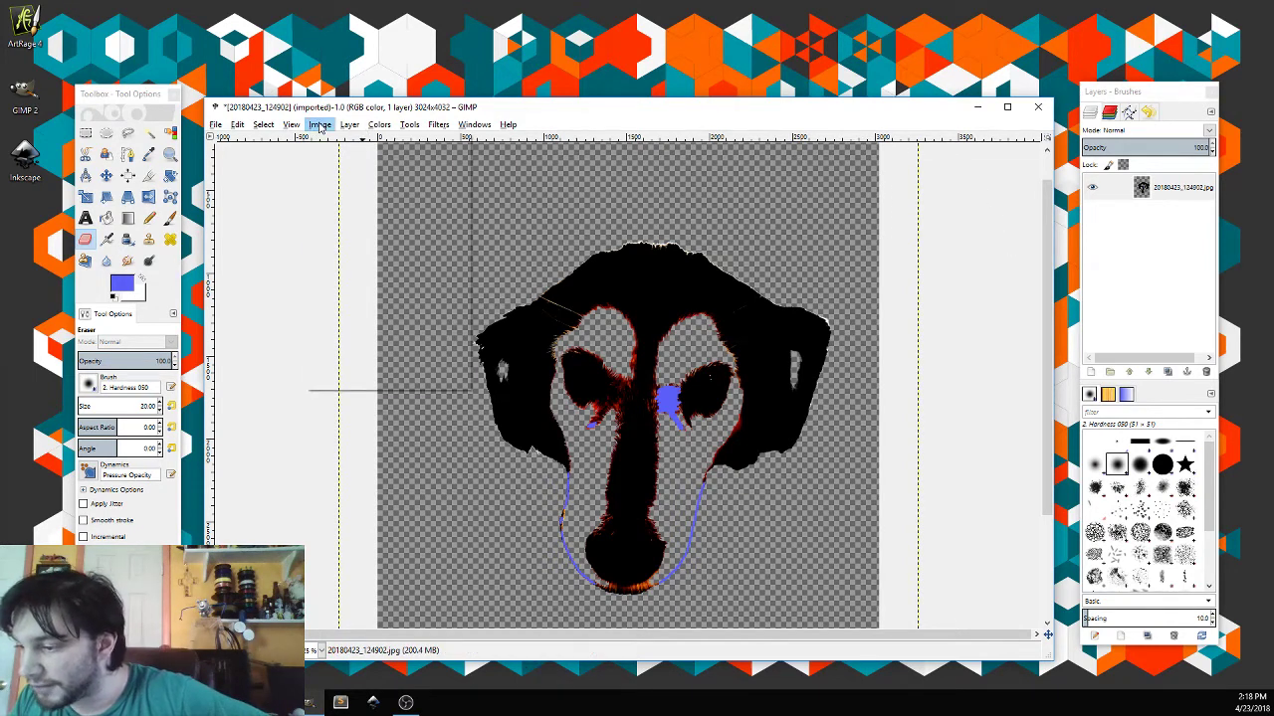
{"action": "mouse_move", "coordinate": [379, 124]}
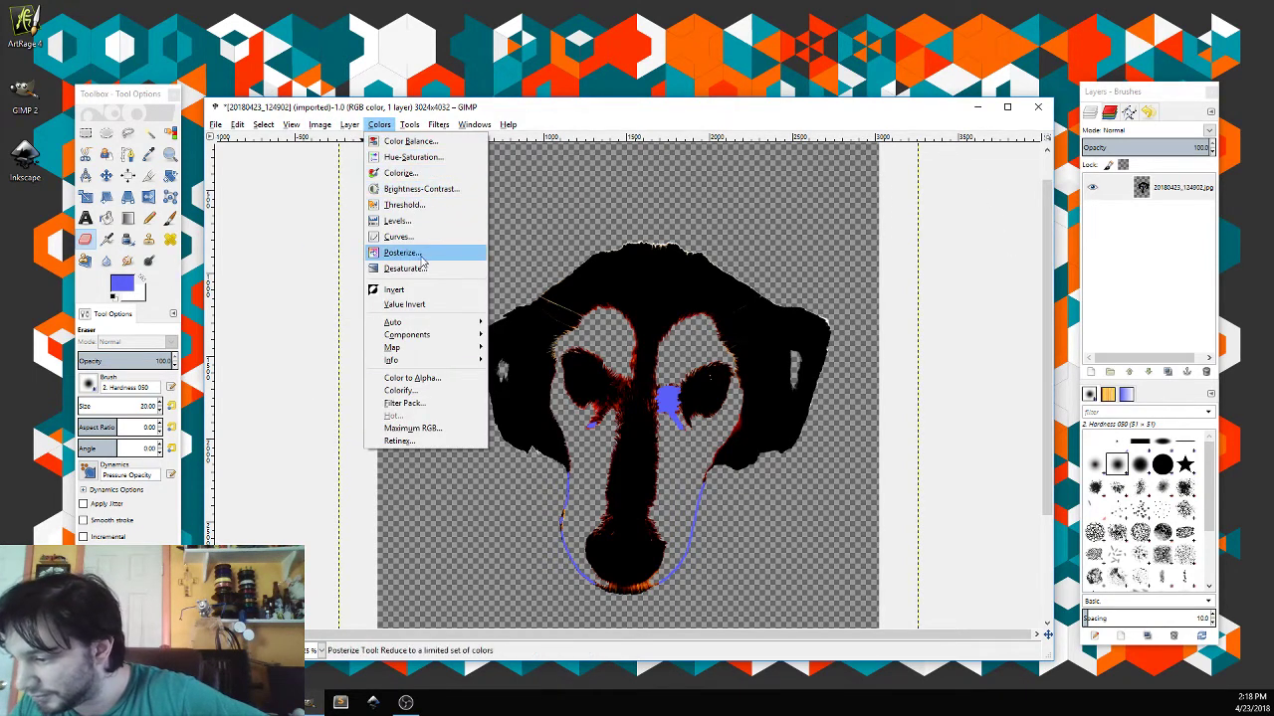
{"action": "left_click", "coordinate": [396, 236]}
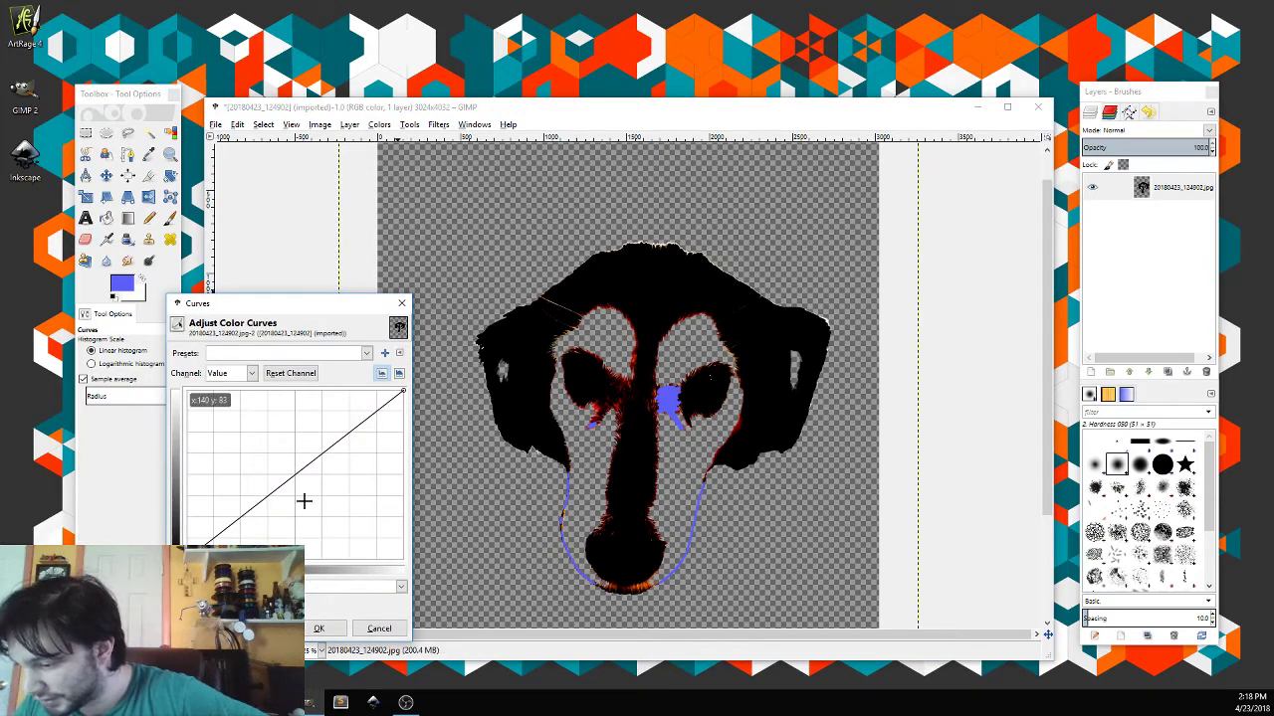
{"action": "left_click_drag", "start_coordinate": [239, 518], "coordinate": [199, 388]}
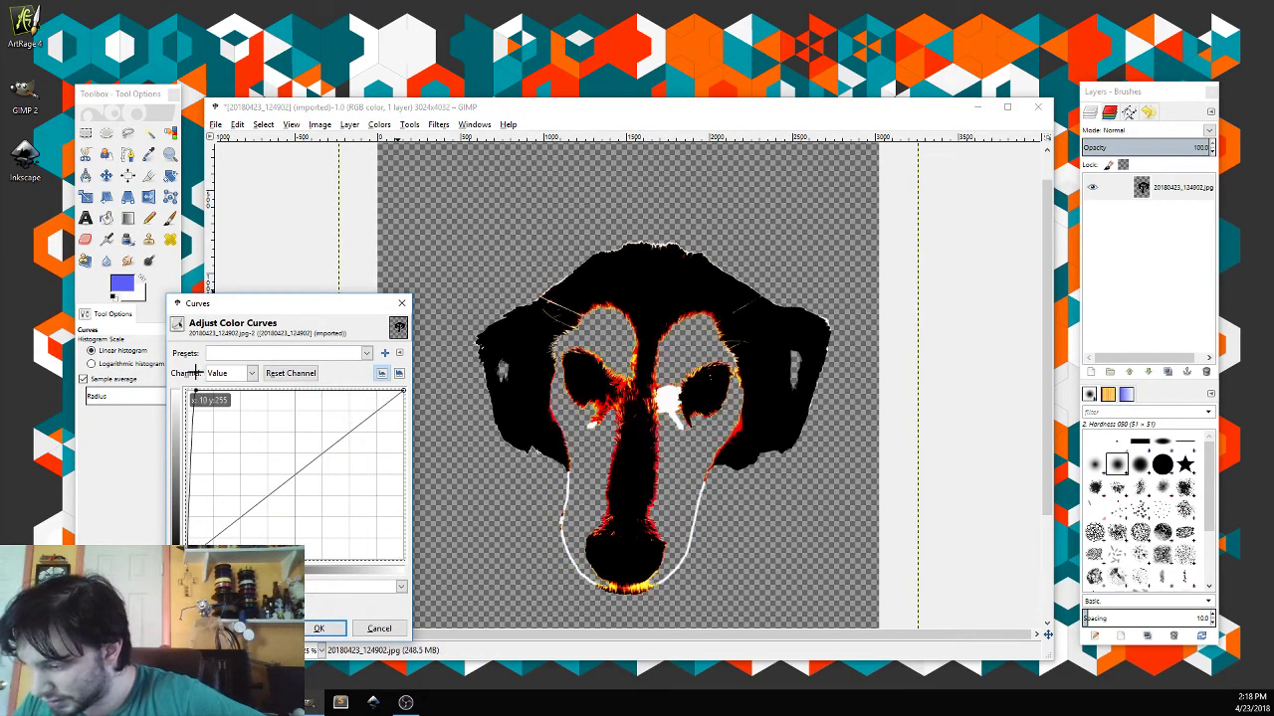
{"action": "left_click_drag", "start_coordinate": [204, 545], "coordinate": [401, 559]}
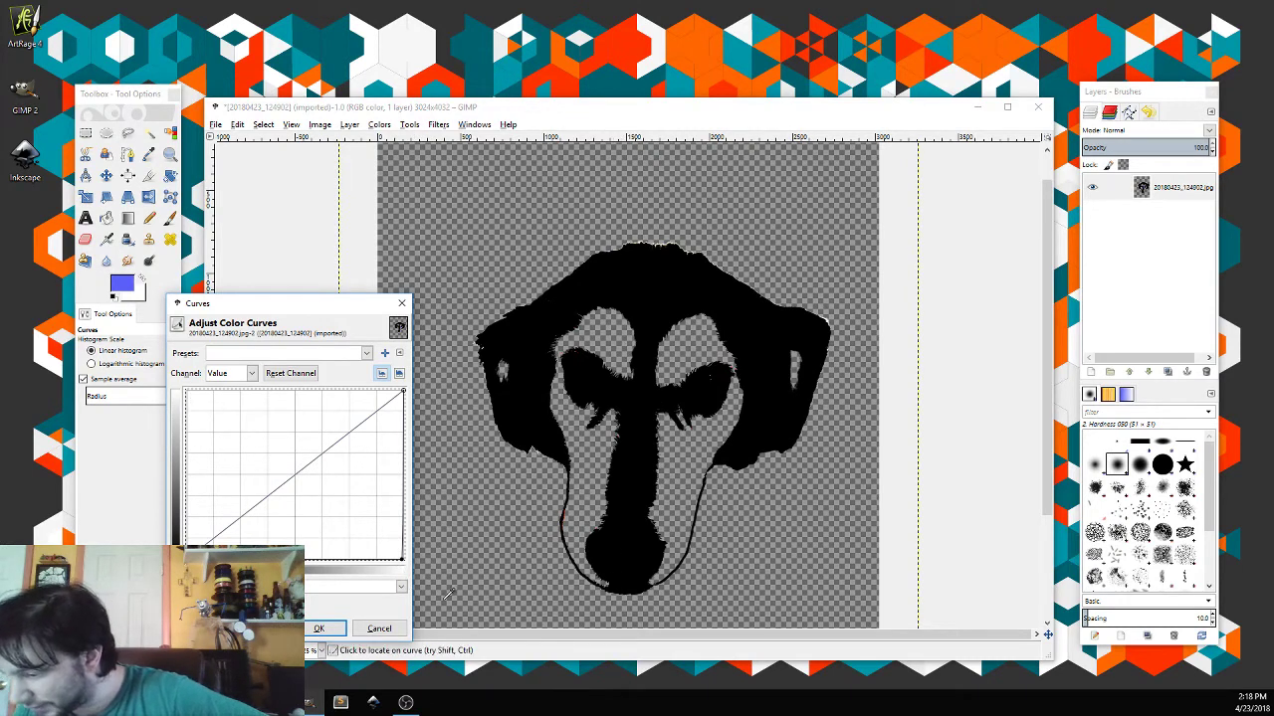
{"action": "left_click", "coordinate": [318, 628]}
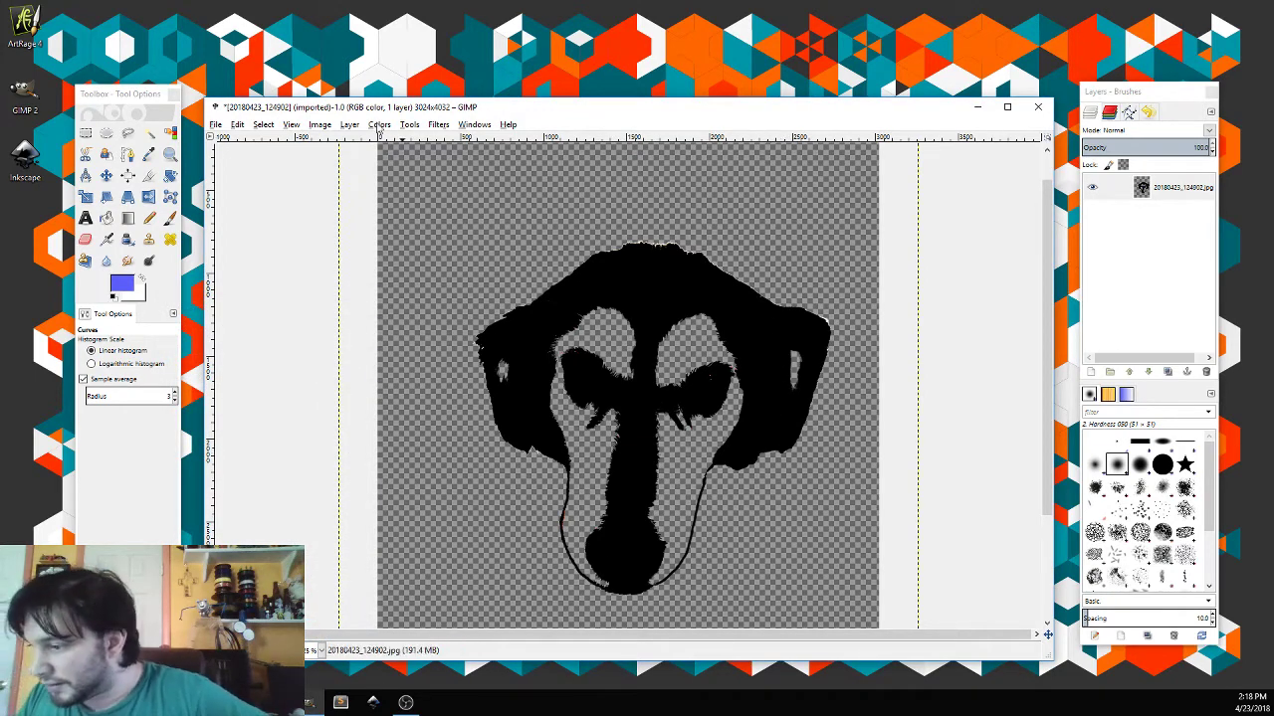
Step: Apply Brightness-Contrast to the head layer with brightness -127 and contrast 127
{"action": "left_click", "coordinate": [379, 125]}
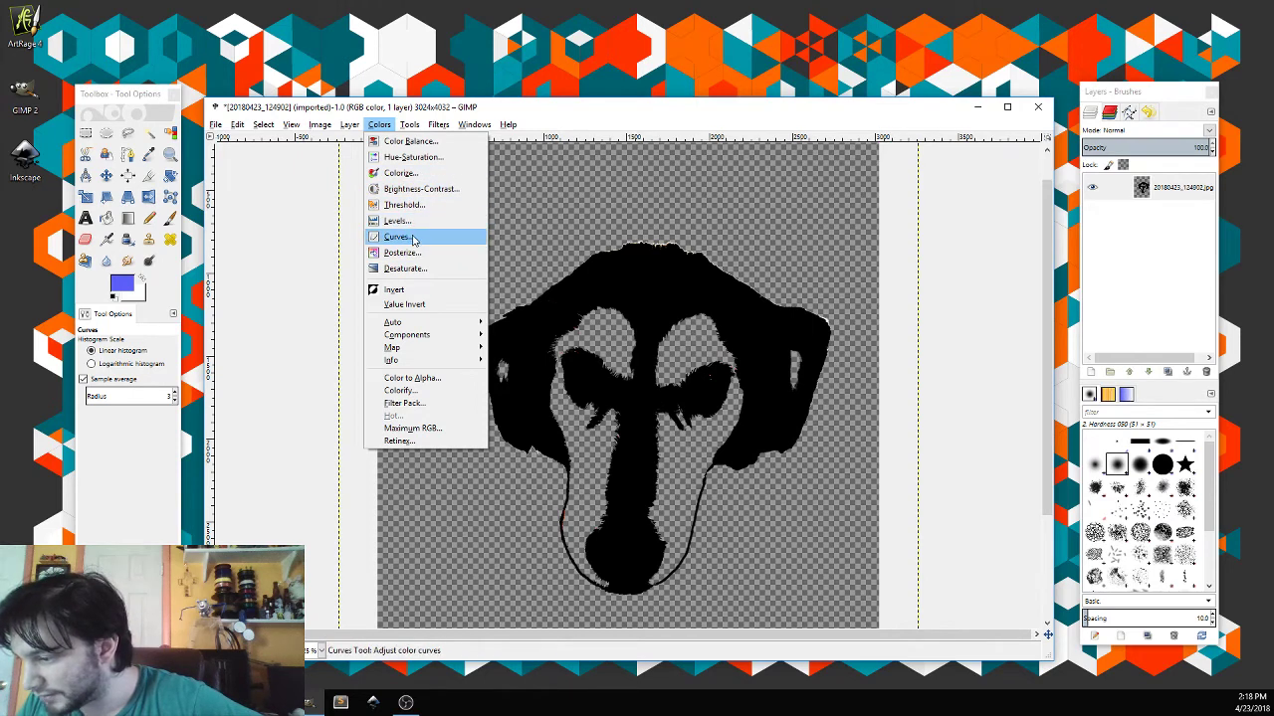
{"action": "left_click", "coordinate": [426, 189]}
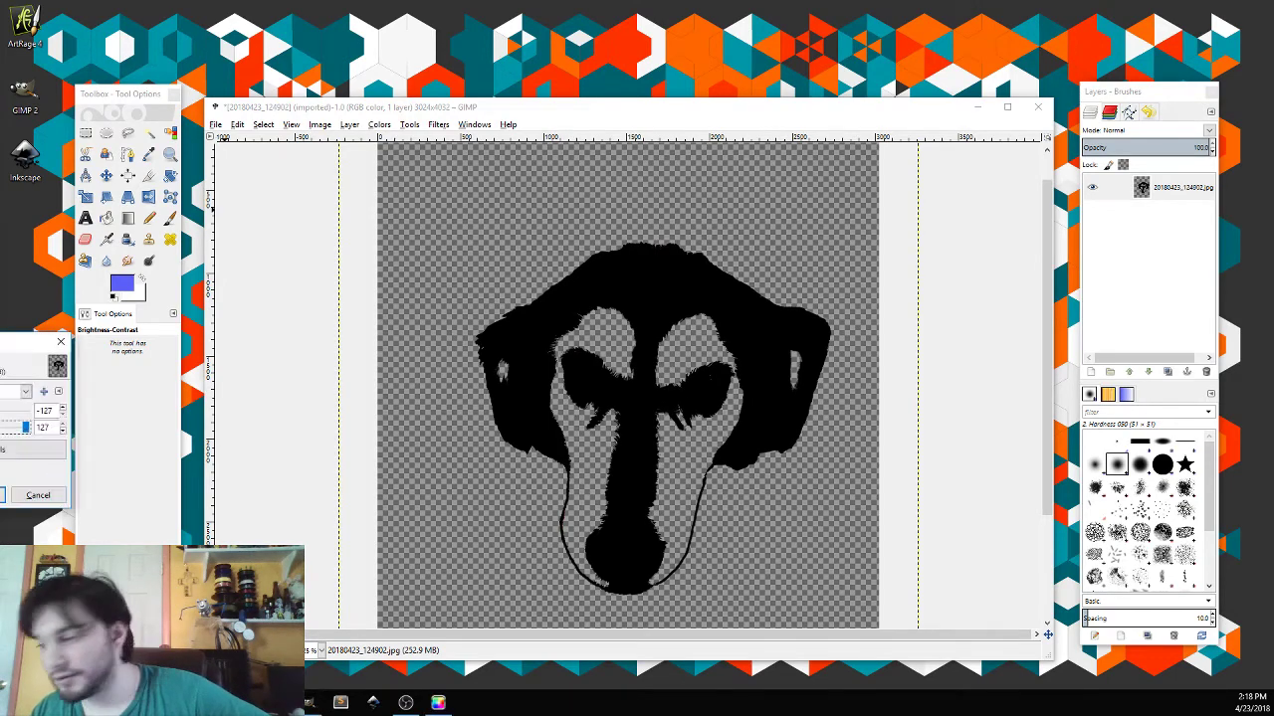
{"action": "left_click_drag", "start_coordinate": [28, 343], "coordinate": [268, 371]}
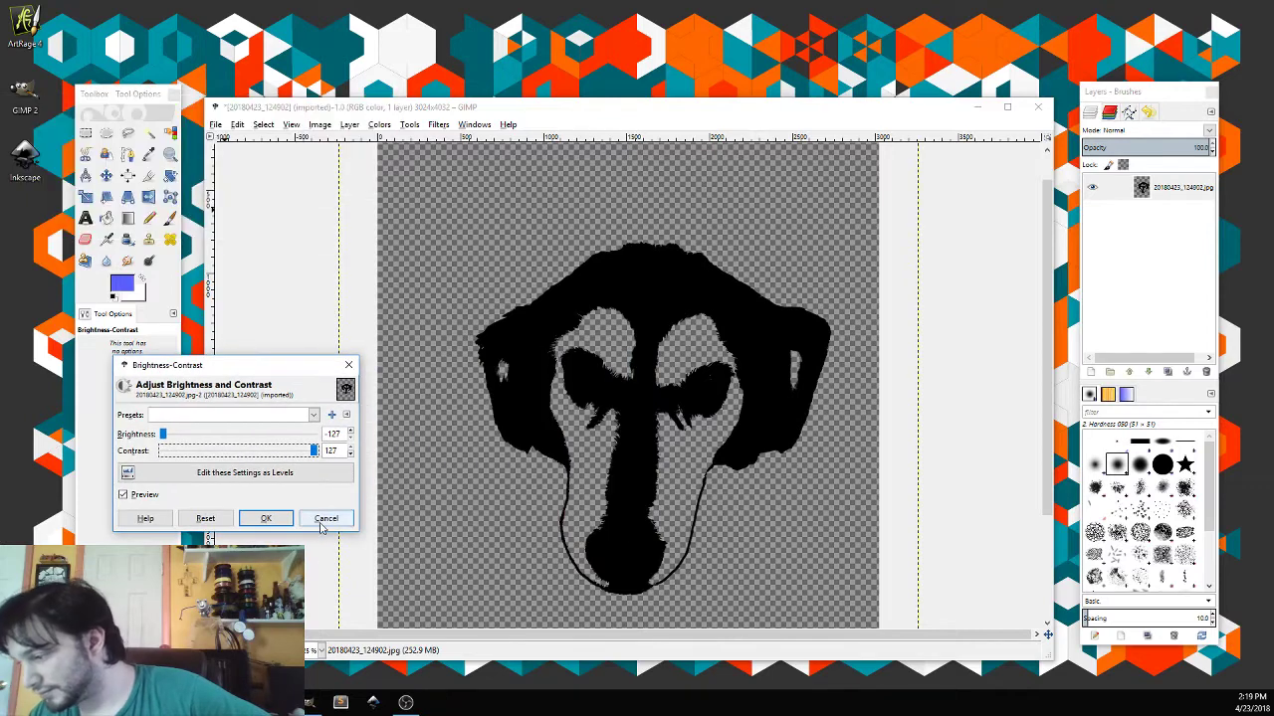
{"action": "left_click", "coordinate": [266, 519]}
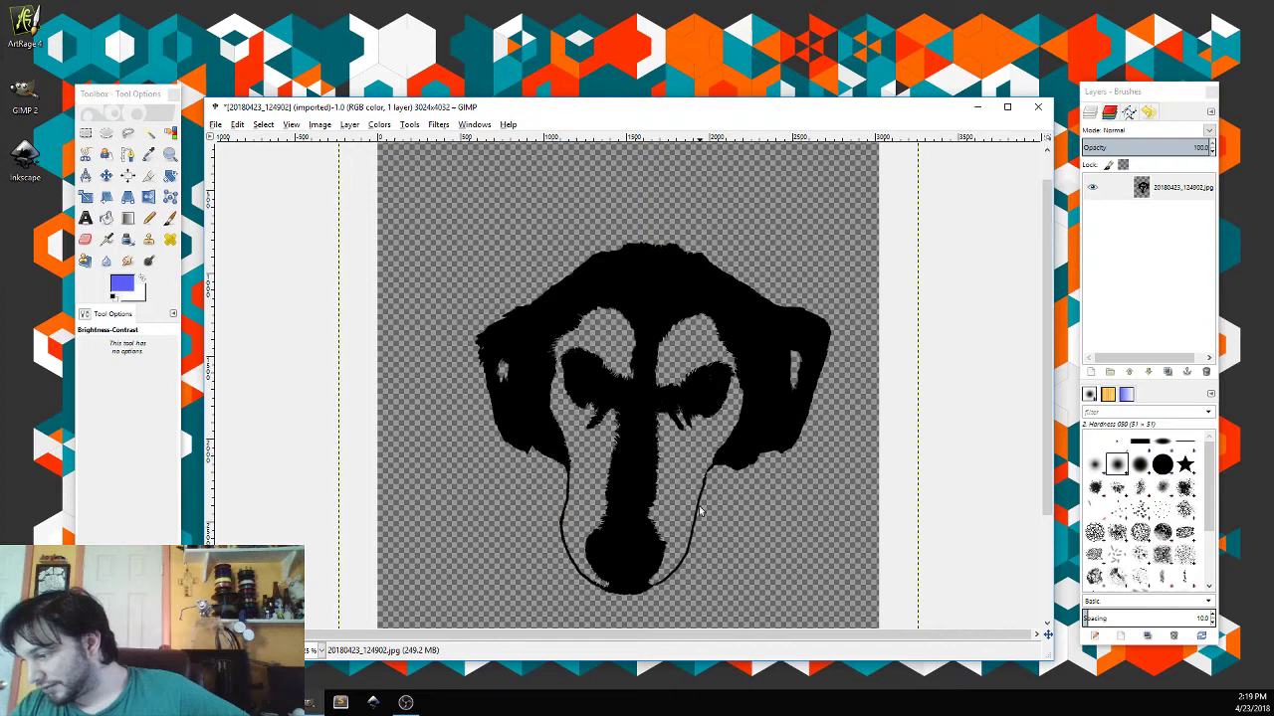
Step: Change the foreground colour to dark green and select the Eraser
{"action": "left_click", "coordinate": [122, 287]}
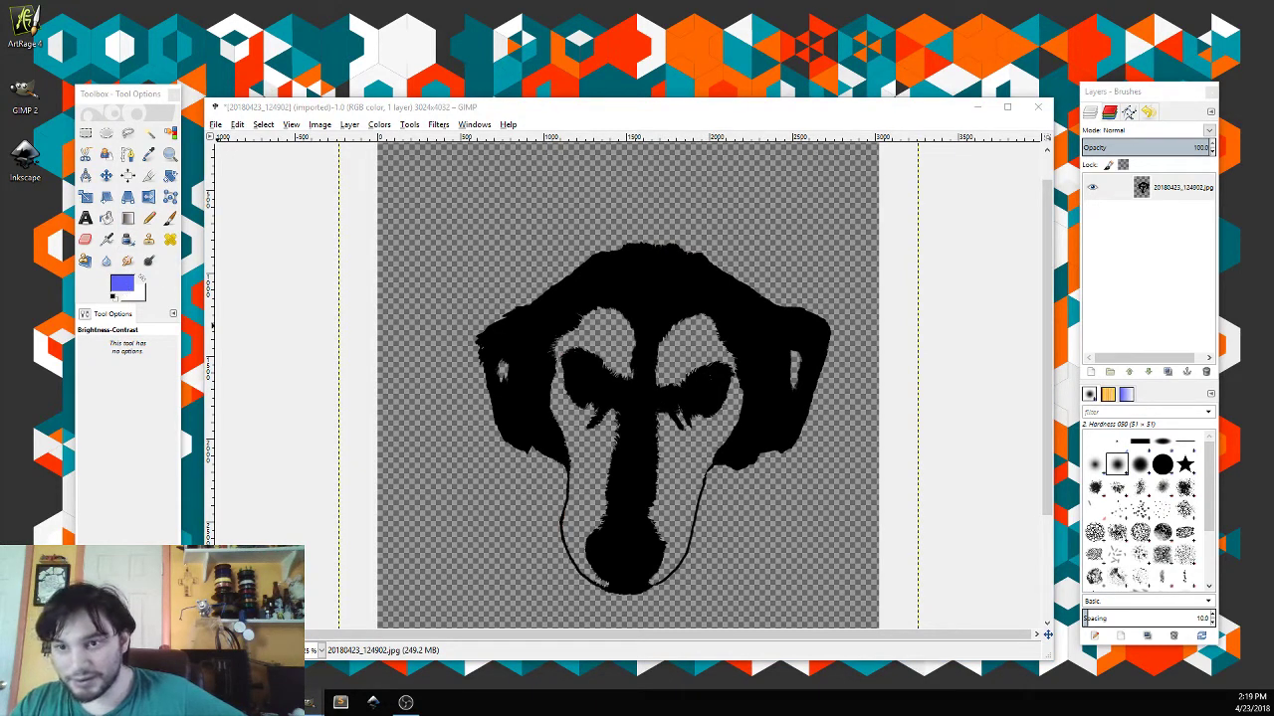
{"action": "key", "text": "shift+e"}
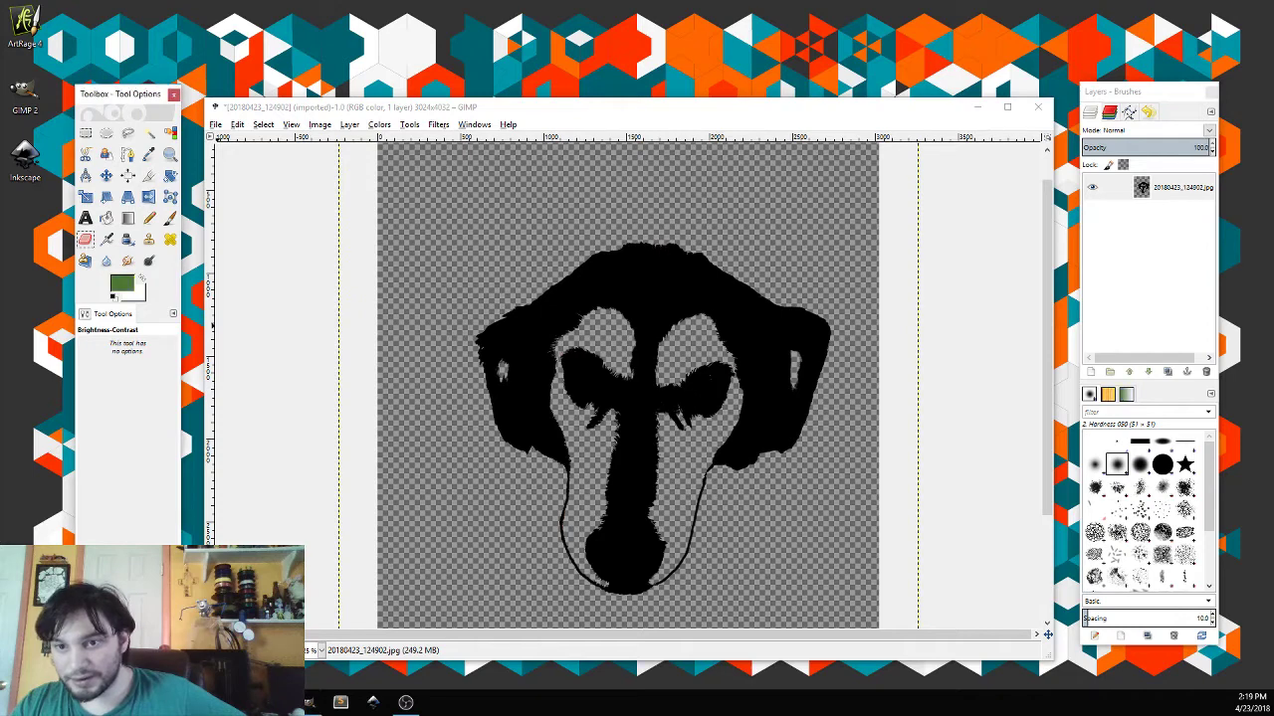
Step: Add a new transparent layer and place it below the dog's head layer
{"action": "left_click", "coordinate": [120, 286]}
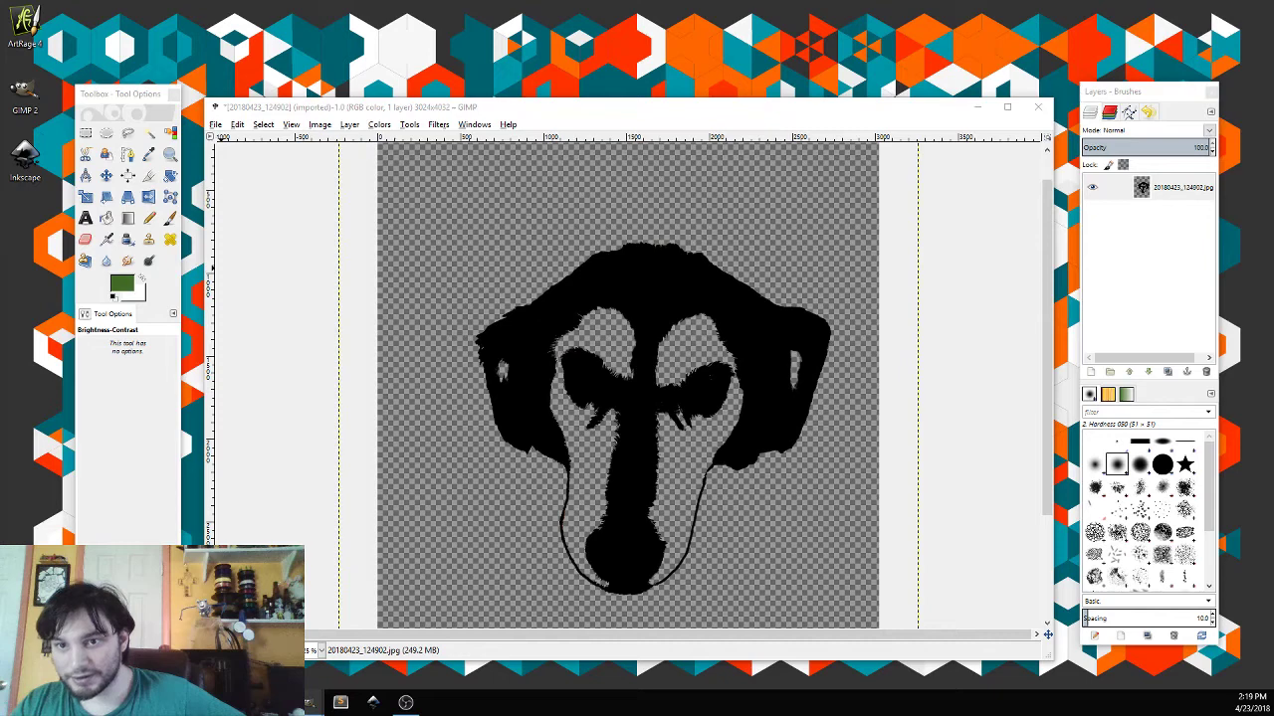
{"action": "key", "text": "Escape"}
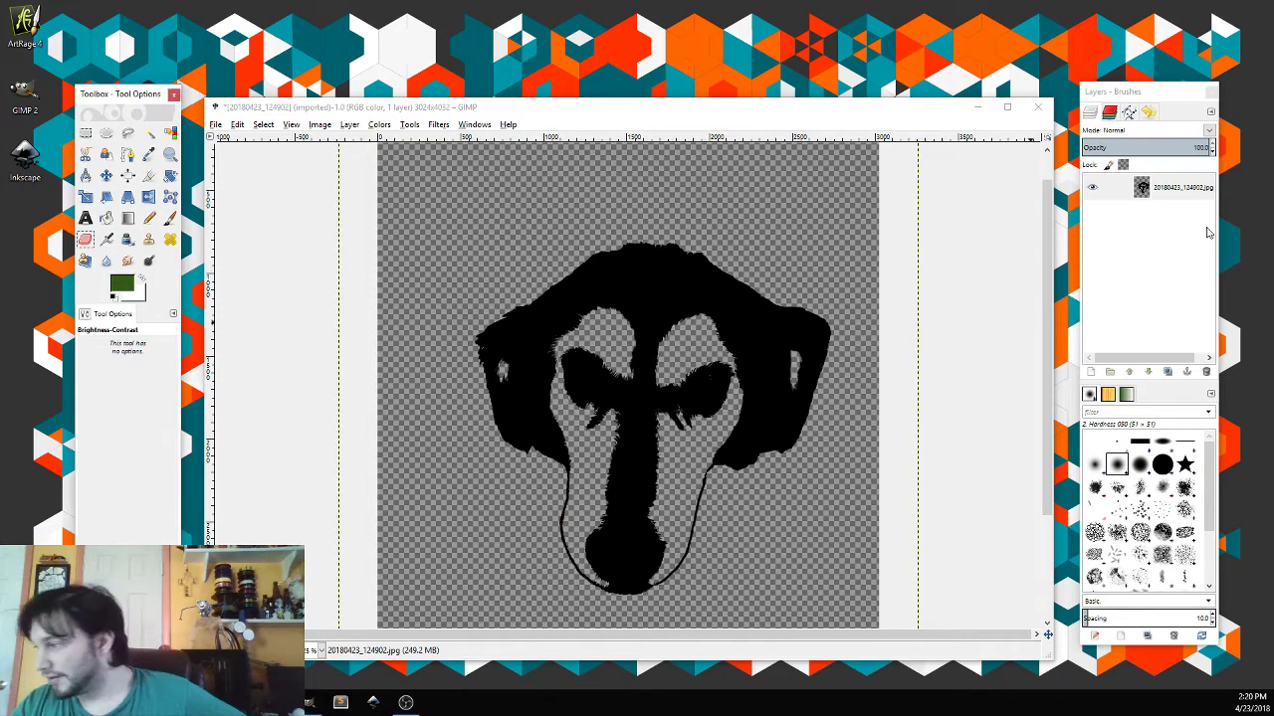
{"action": "left_click", "coordinate": [1091, 371]}
{"action": "left_click", "coordinate": [1100, 484]}
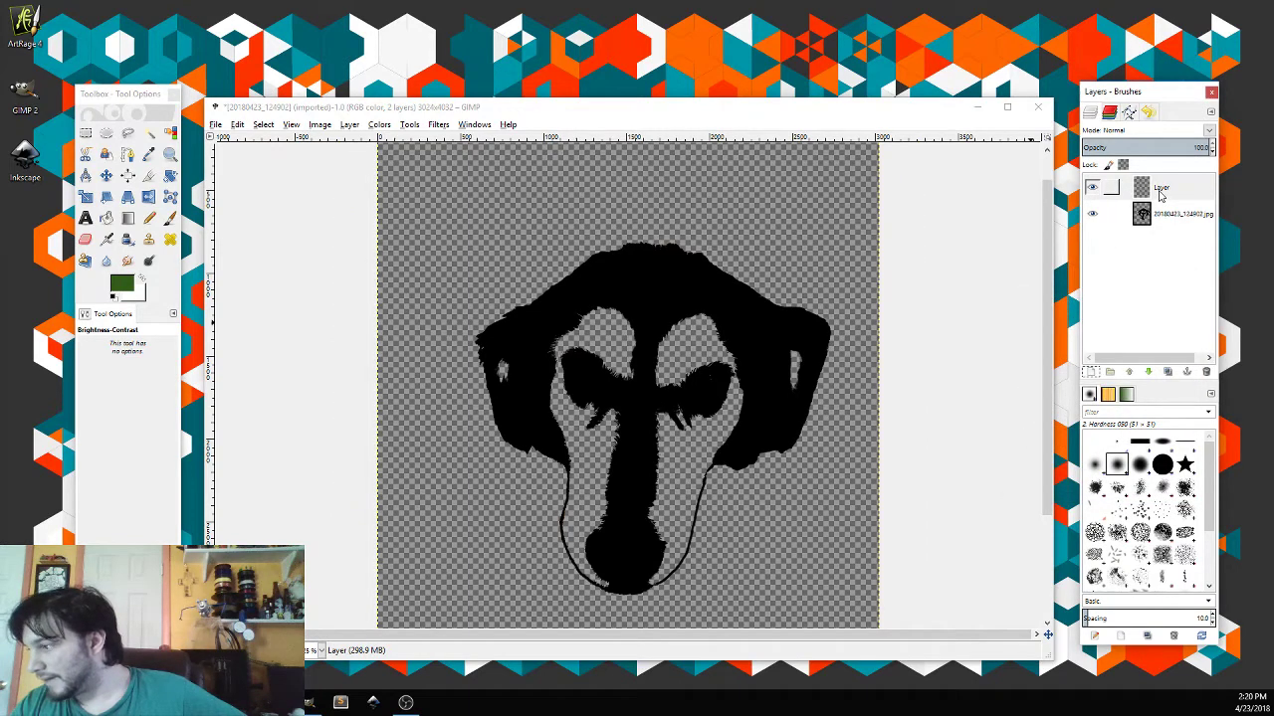
{"action": "left_click_drag", "start_coordinate": [1160, 195], "coordinate": [1172, 228]}
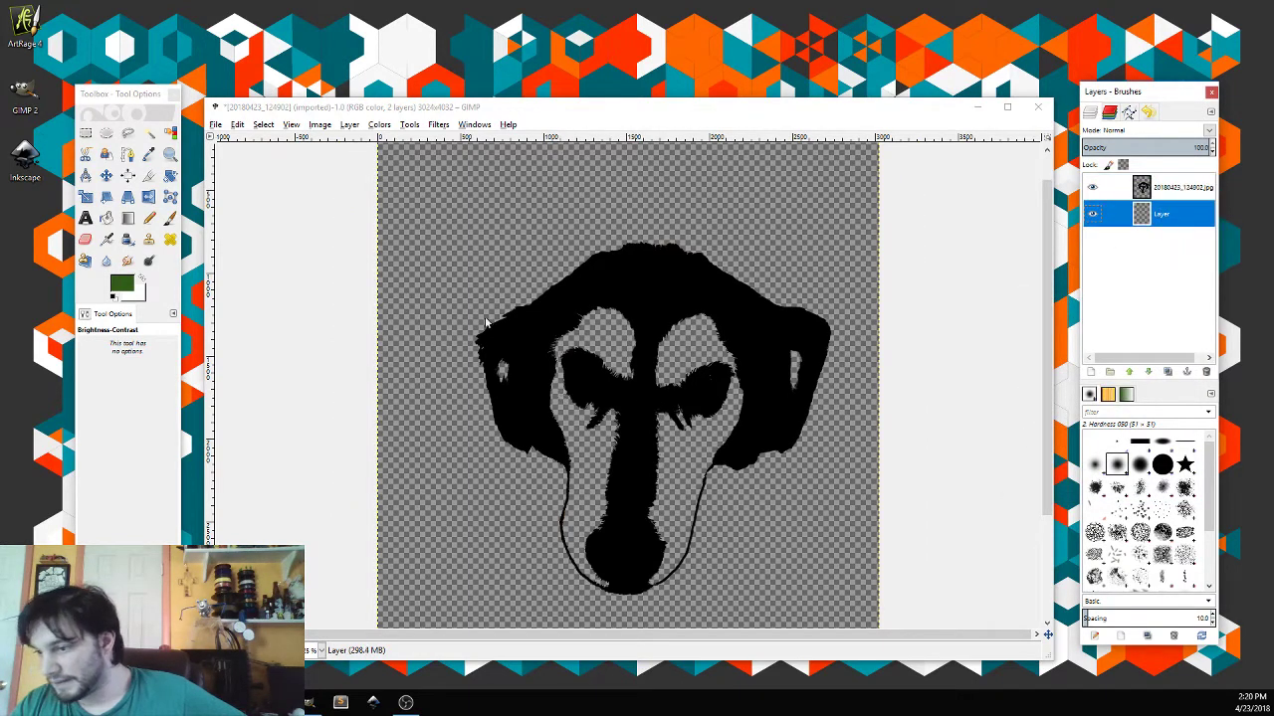
Step: Paint a dark green Paintbrush line at size 20 along the outside of the left-hand muzzle outline, from the cheek to the nose
{"action": "left_click", "coordinate": [169, 153]}
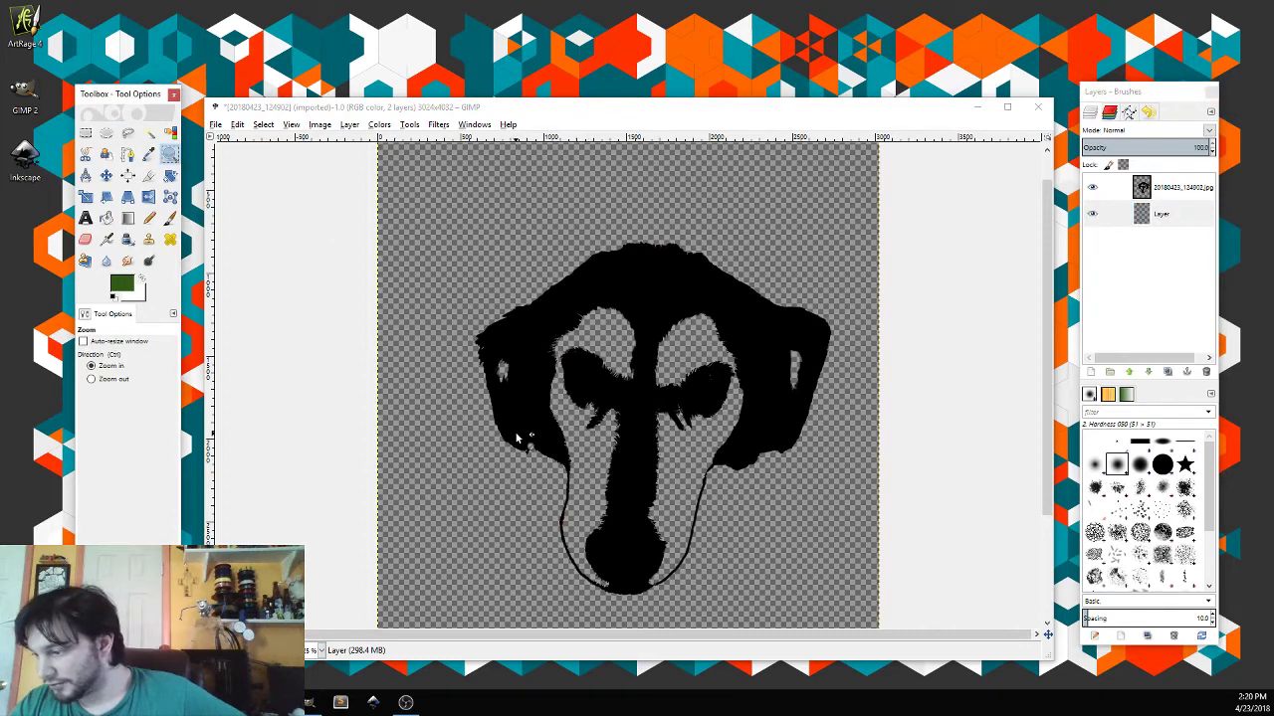
{"action": "left_click_drag", "start_coordinate": [531, 426], "coordinate": [739, 618]}
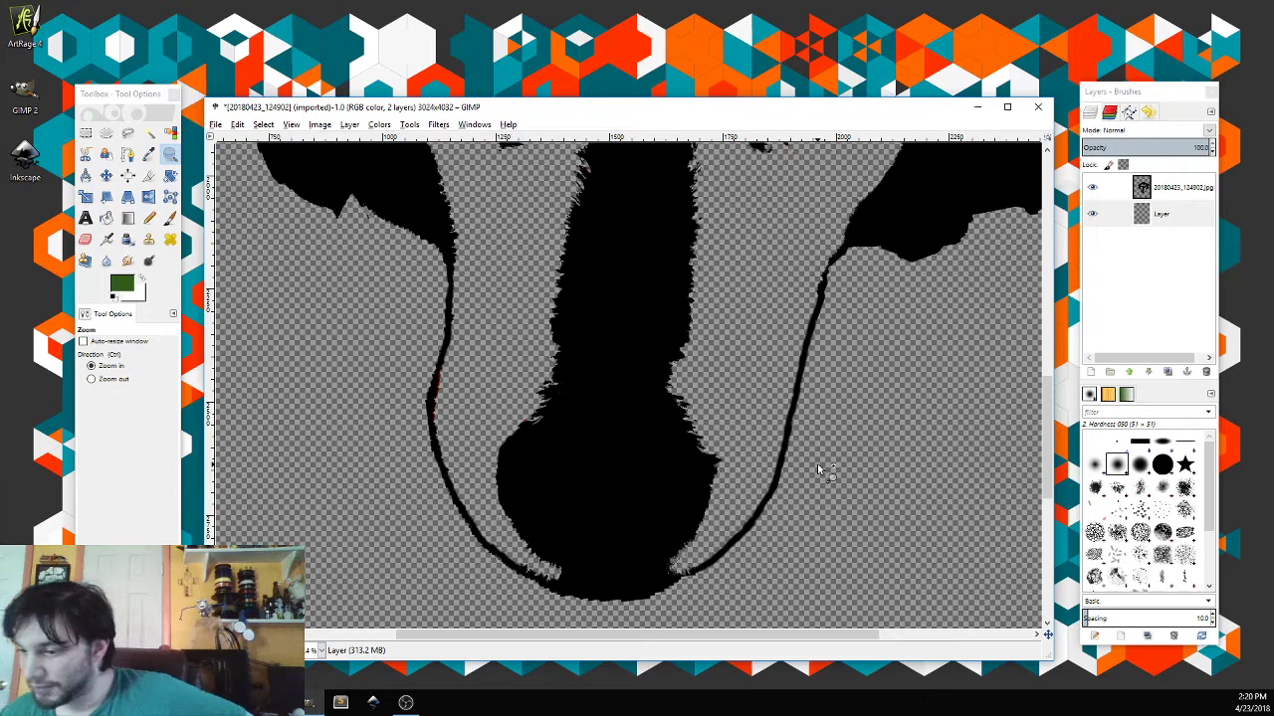
{"action": "left_click", "coordinate": [169, 218]}
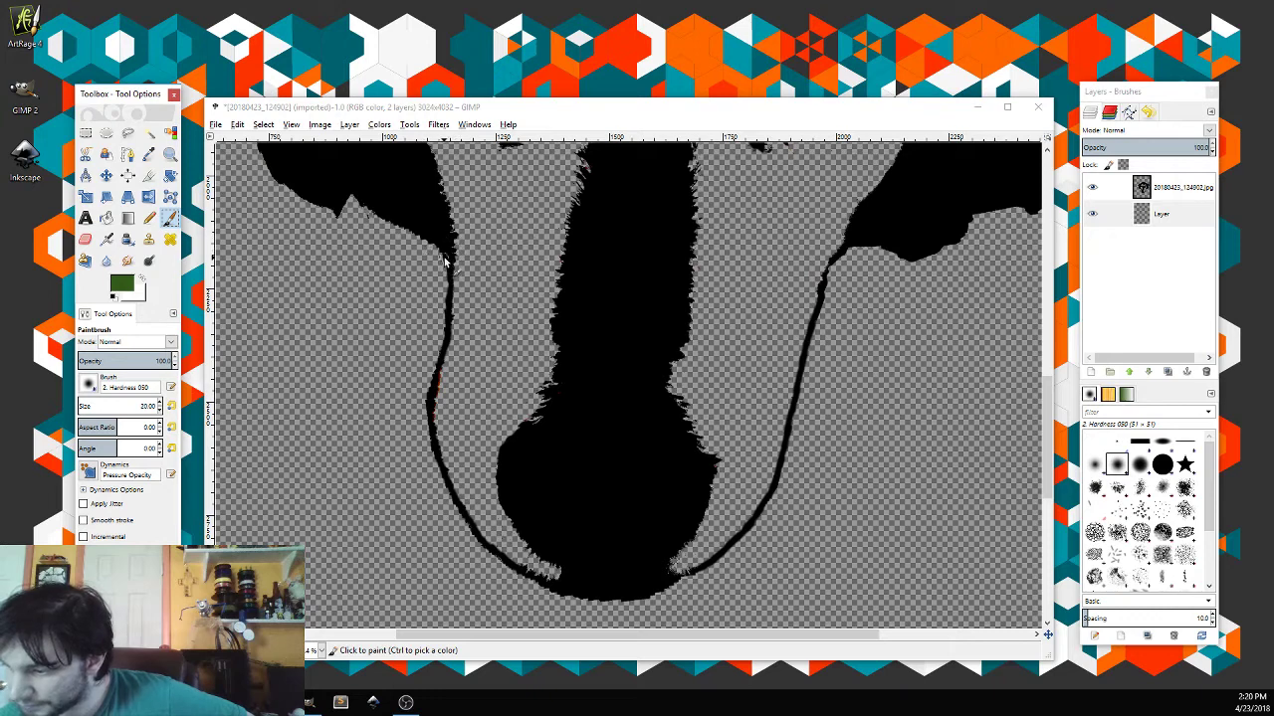
{"action": "mouse_move", "coordinate": [445, 260]}
{"action": "left_mouse_down"}
{"action": "mouse_move", "coordinate": [444, 327]}
{"action": "mouse_move", "coordinate": [442, 259]}
{"action": "left_mouse_up"}
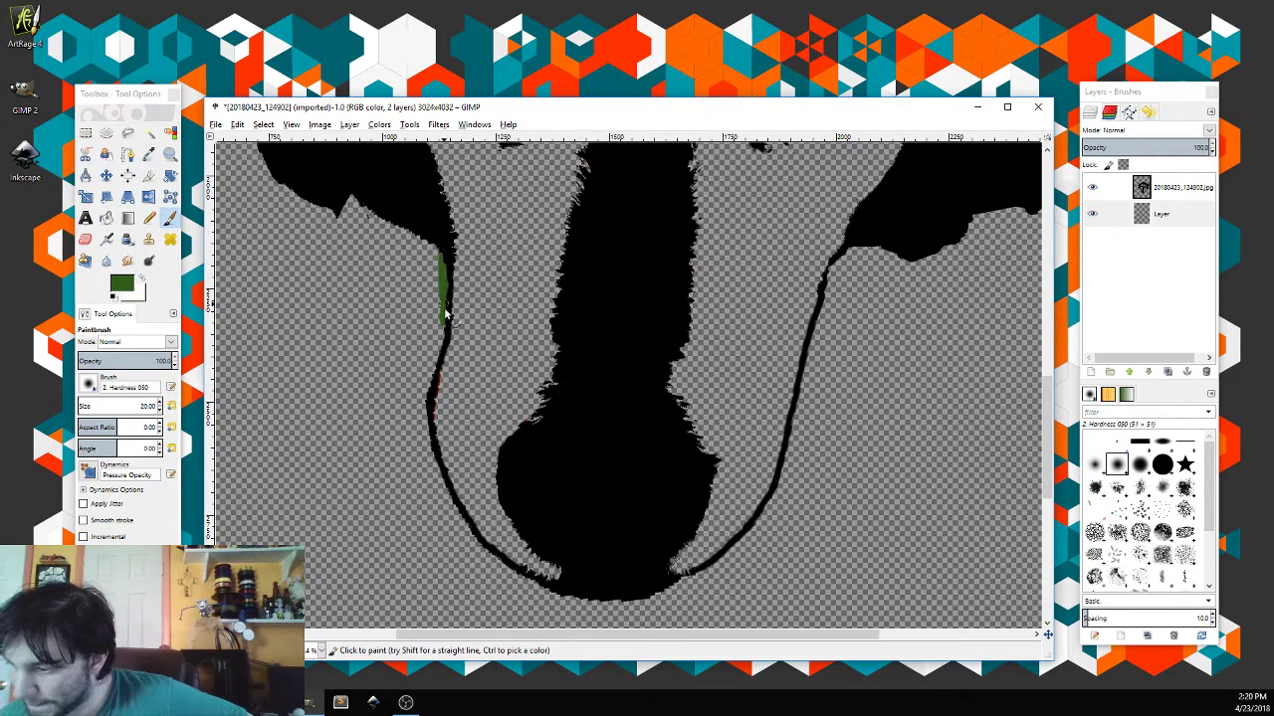
{"action": "mouse_move", "coordinate": [446, 315]}
{"action": "left_mouse_down"}
{"action": "mouse_move", "coordinate": [426, 444]}
{"action": "mouse_move", "coordinate": [440, 329]}
{"action": "left_mouse_up"}
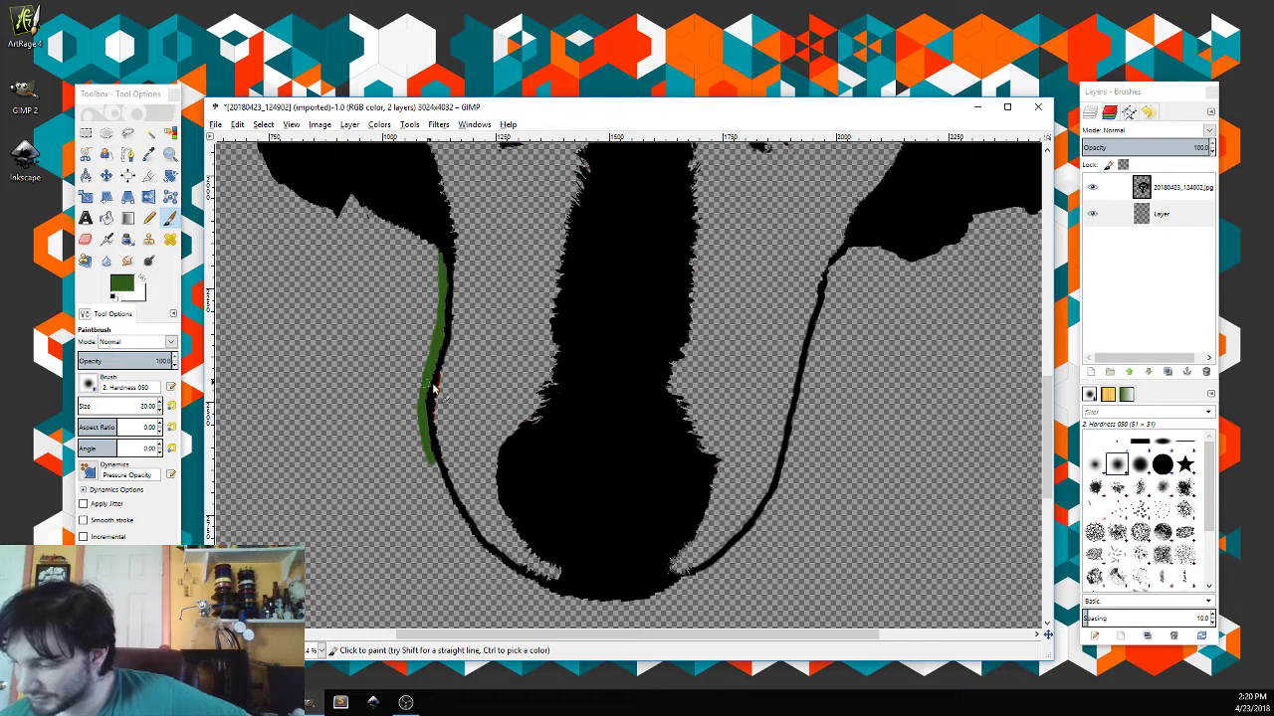
{"action": "mouse_move", "coordinate": [1053, 400]}
{"action": "left_mouse_down"}
{"action": "mouse_move", "coordinate": [1054, 297]}
{"action": "mouse_move", "coordinate": [1058, 405]}
{"action": "left_mouse_up"}
{"action": "mouse_move", "coordinate": [425, 359]}
{"action": "left_mouse_down"}
{"action": "mouse_move", "coordinate": [481, 444]}
{"action": "mouse_move", "coordinate": [453, 400]}
{"action": "mouse_move", "coordinate": [476, 446]}
{"action": "left_mouse_up"}
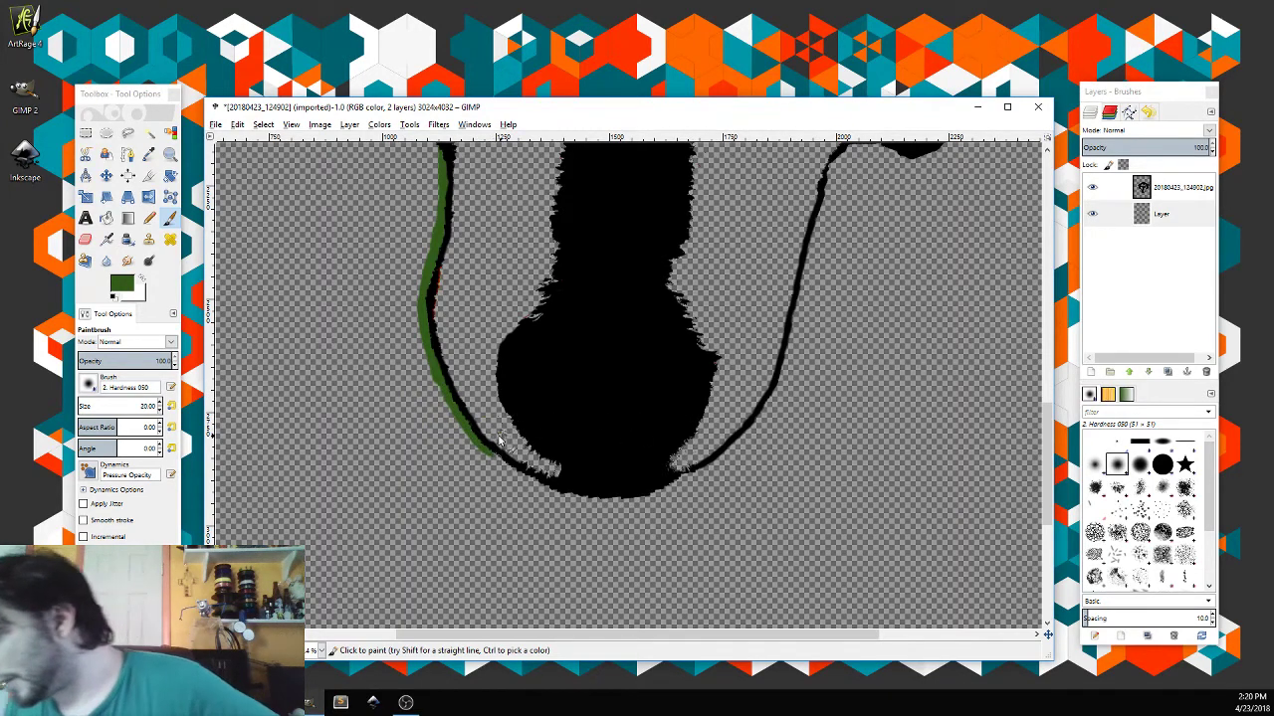
{"action": "left_click_drag", "start_coordinate": [484, 448], "coordinate": [540, 487]}
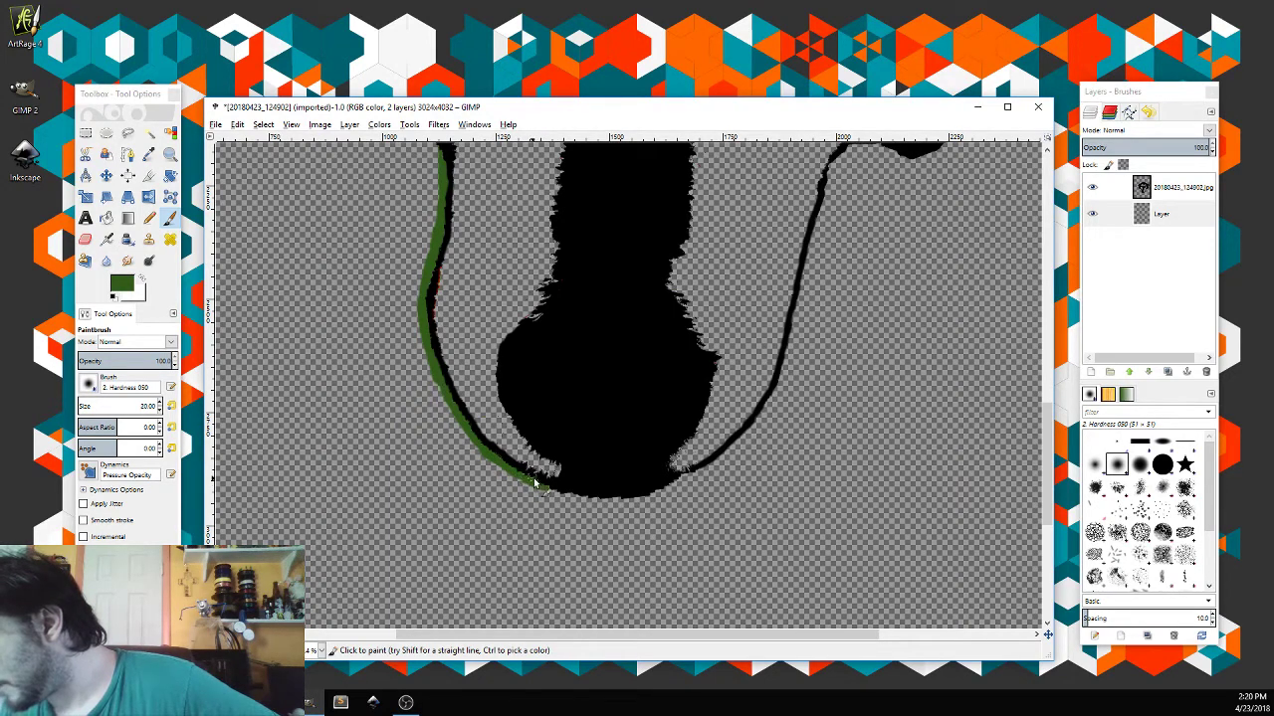
Step: Widen the green band along the left-hand muzzle outline and continue it beneath the nose to the start of the right-hand outline
{"action": "mouse_move", "coordinate": [1052, 448]}
{"action": "left_mouse_down"}
{"action": "mouse_move", "coordinate": [1052, 297]}
{"action": "mouse_move", "coordinate": [1046, 492]}
{"action": "mouse_move", "coordinate": [1036, 401]}
{"action": "mouse_move", "coordinate": [1043, 438]}
{"action": "left_mouse_up"}
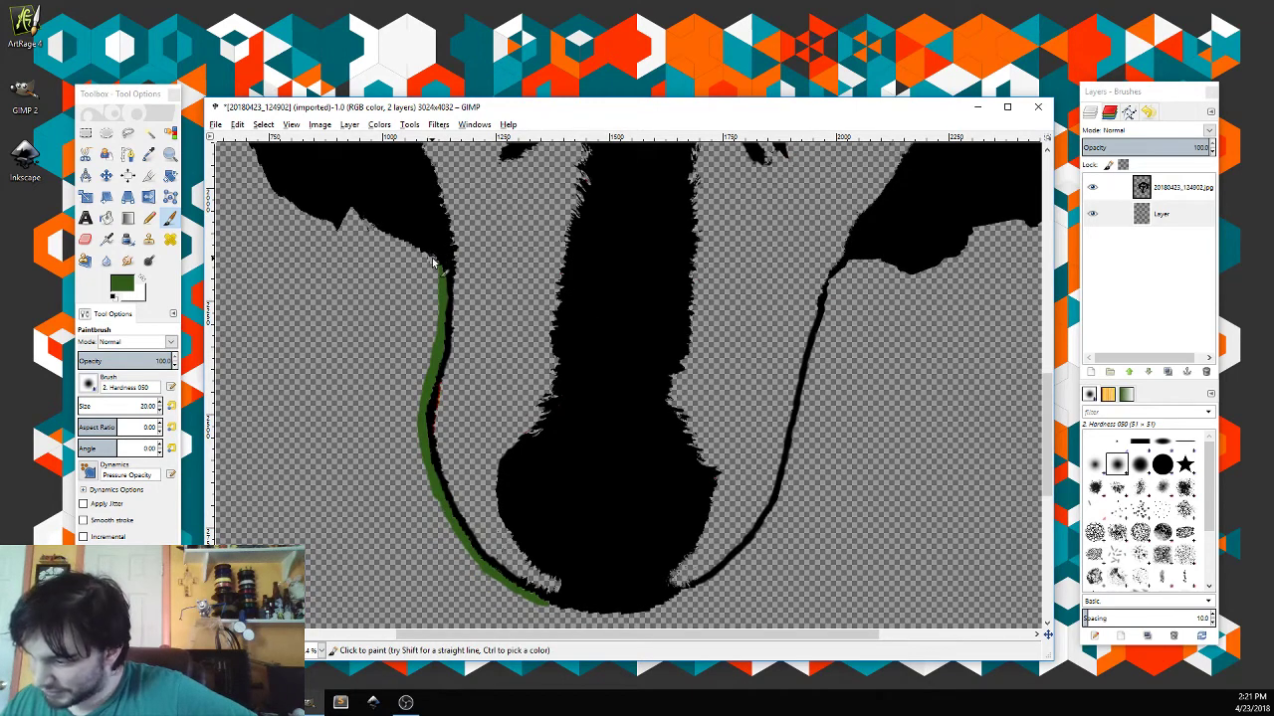
{"action": "mouse_move", "coordinate": [435, 267]}
{"action": "left_mouse_down"}
{"action": "mouse_move", "coordinate": [430, 362]}
{"action": "mouse_move", "coordinate": [433, 284]}
{"action": "left_mouse_up"}
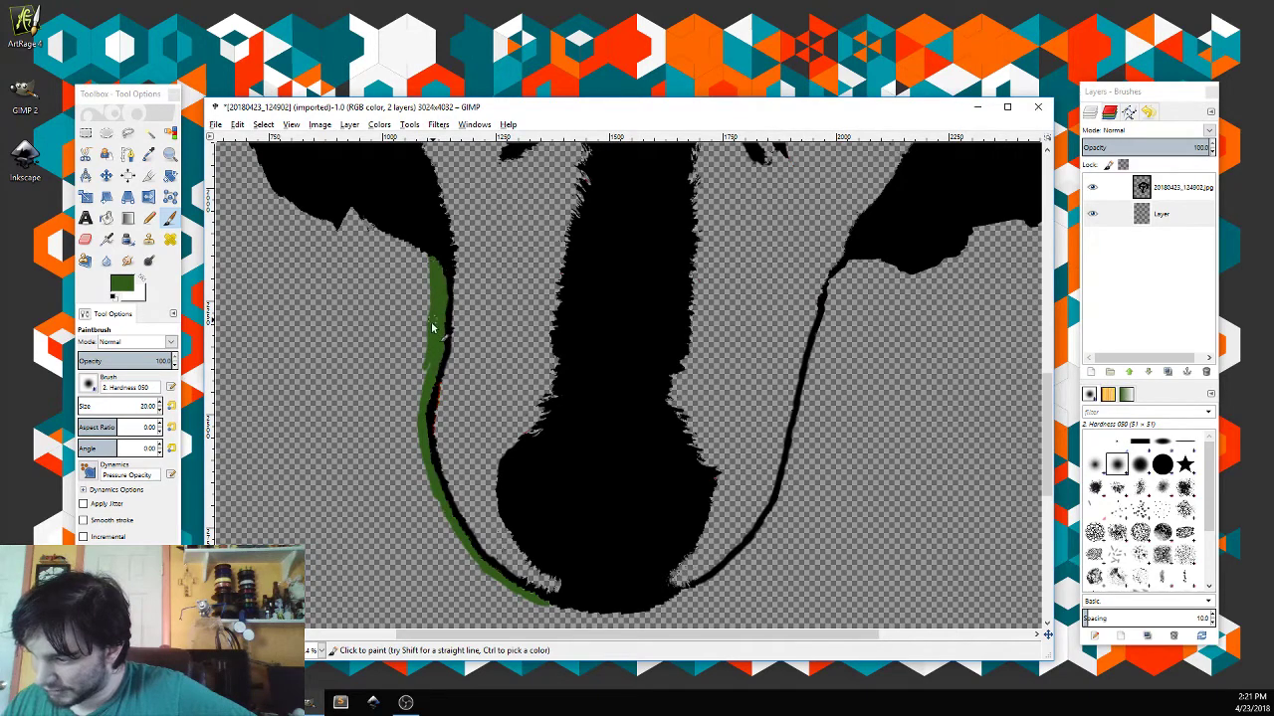
{"action": "mouse_move", "coordinate": [430, 364]}
{"action": "left_mouse_down"}
{"action": "mouse_move", "coordinate": [440, 287]}
{"action": "mouse_move", "coordinate": [412, 436]}
{"action": "mouse_move", "coordinate": [457, 536]}
{"action": "mouse_move", "coordinate": [435, 511]}
{"action": "mouse_move", "coordinate": [447, 527]}
{"action": "mouse_move", "coordinate": [454, 490]}
{"action": "mouse_move", "coordinate": [440, 515]}
{"action": "mouse_move", "coordinate": [506, 593]}
{"action": "mouse_move", "coordinate": [560, 557]}
{"action": "mouse_move", "coordinate": [549, 597]}
{"action": "mouse_move", "coordinate": [515, 599]}
{"action": "mouse_move", "coordinate": [565, 617]}
{"action": "mouse_move", "coordinate": [632, 616]}
{"action": "mouse_move", "coordinate": [539, 613]}
{"action": "mouse_move", "coordinate": [595, 624]}
{"action": "mouse_move", "coordinate": [538, 610]}
{"action": "mouse_move", "coordinate": [618, 624]}
{"action": "left_mouse_up"}
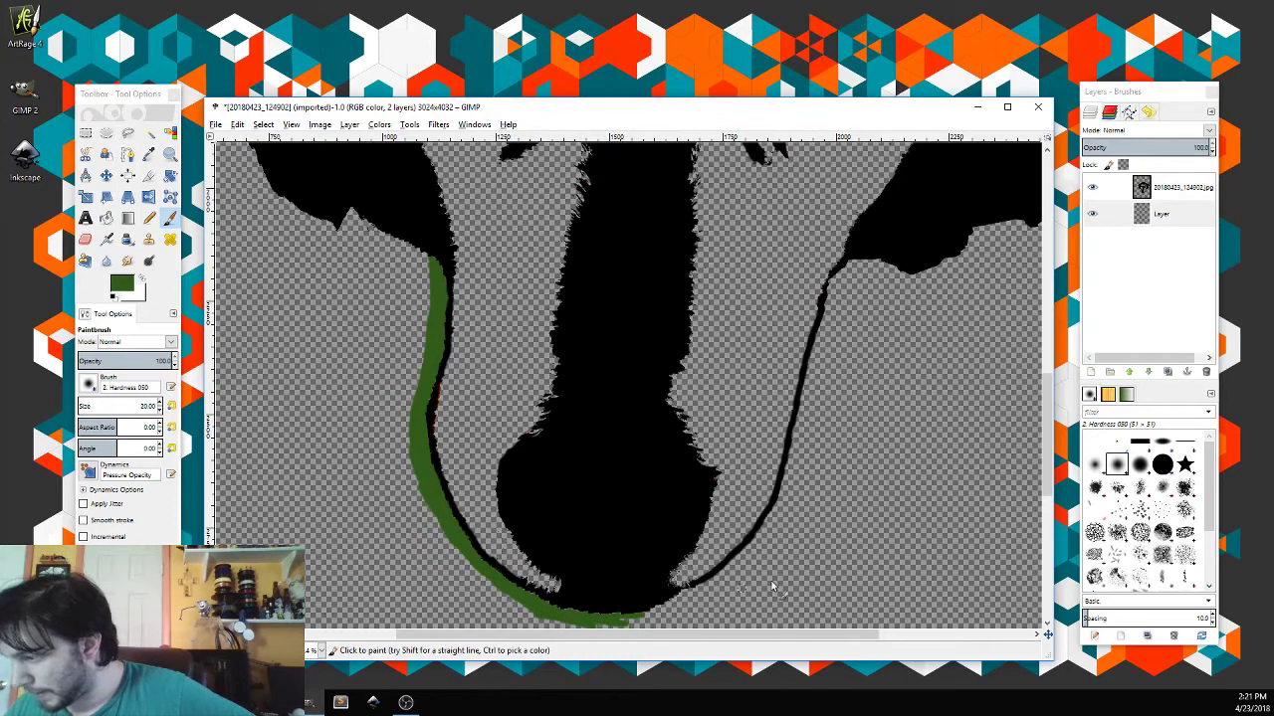
{"action": "mouse_move", "coordinate": [1047, 489]}
{"action": "left_mouse_down"}
{"action": "mouse_move", "coordinate": [1047, 388]}
{"action": "mouse_move", "coordinate": [1048, 525]}
{"action": "left_mouse_up"}
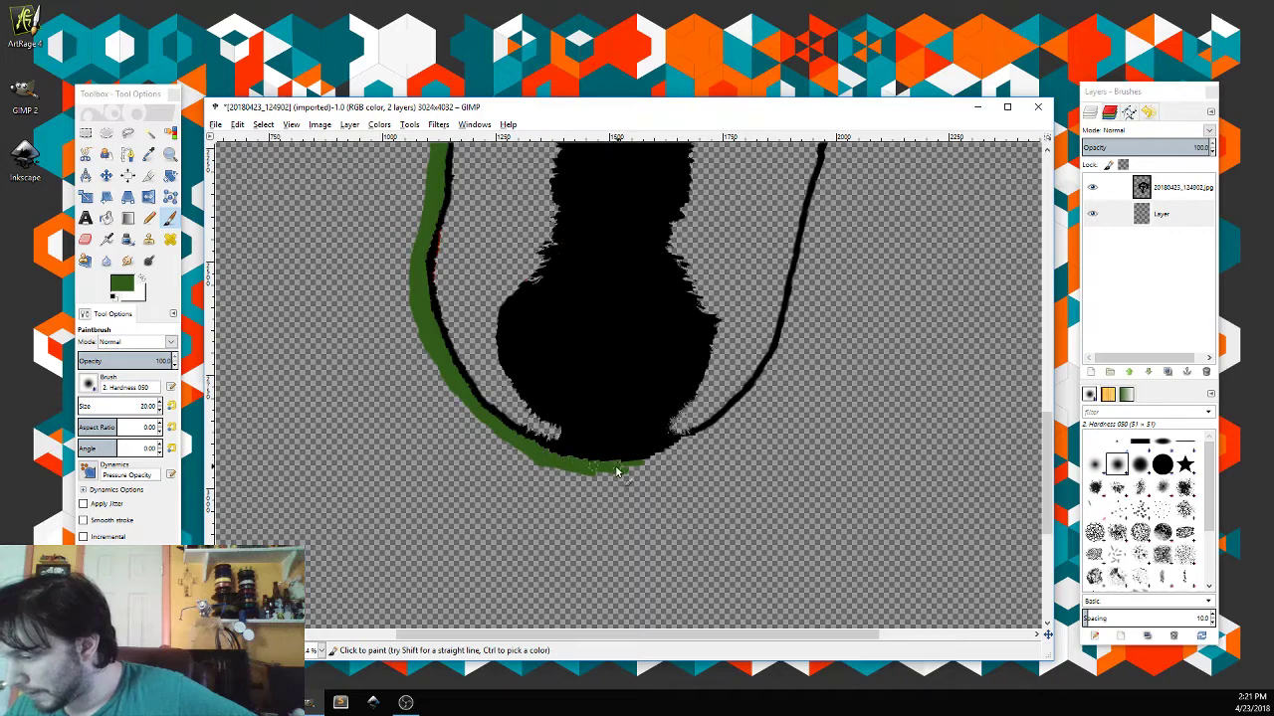
{"action": "mouse_move", "coordinate": [616, 472]}
{"action": "left_mouse_down"}
{"action": "mouse_move", "coordinate": [649, 469]}
{"action": "mouse_move", "coordinate": [596, 474]}
{"action": "mouse_move", "coordinate": [673, 468]}
{"action": "mouse_move", "coordinate": [655, 466]}
{"action": "mouse_move", "coordinate": [700, 444]}
{"action": "mouse_move", "coordinate": [633, 466]}
{"action": "mouse_move", "coordinate": [673, 468]}
{"action": "left_mouse_up"}
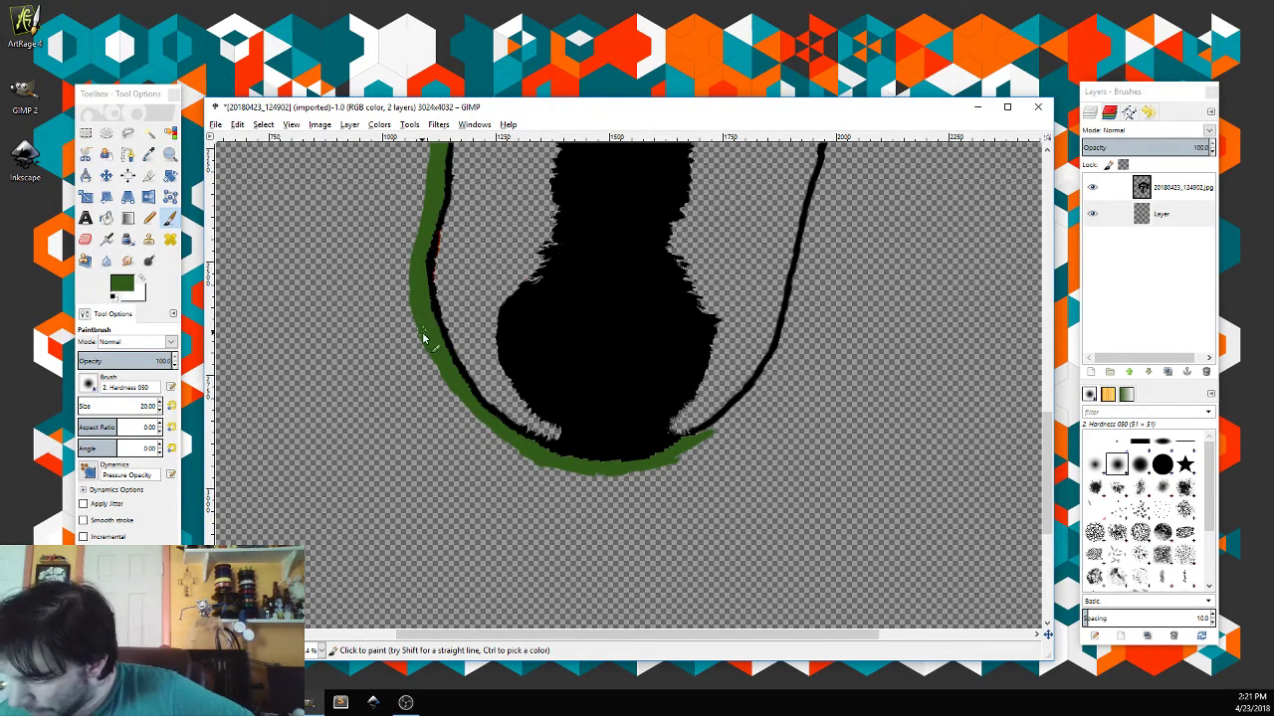
{"action": "mouse_move", "coordinate": [423, 339]}
{"action": "left_mouse_down"}
{"action": "mouse_move", "coordinate": [479, 423]}
{"action": "mouse_move", "coordinate": [558, 466]}
{"action": "mouse_move", "coordinate": [483, 428]}
{"action": "mouse_move", "coordinate": [570, 471]}
{"action": "left_mouse_up"}
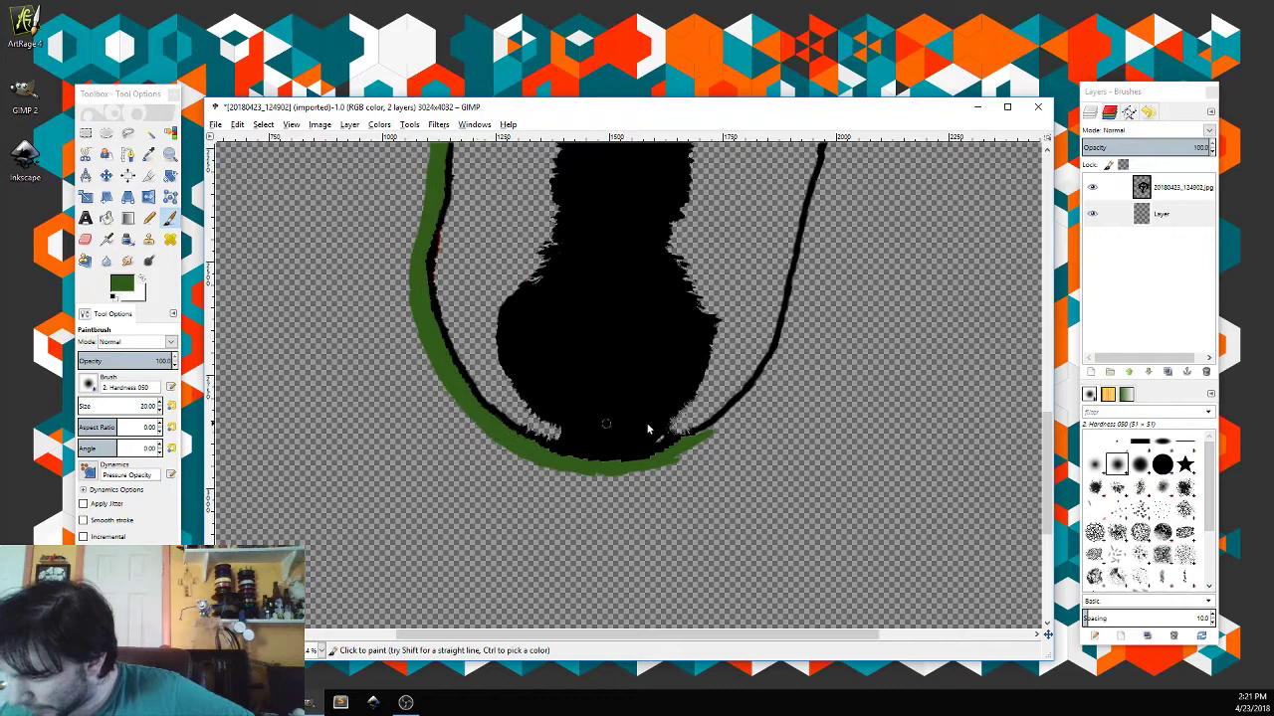
{"action": "mouse_move", "coordinate": [591, 468]}
{"action": "left_mouse_down"}
{"action": "mouse_move", "coordinate": [664, 469]}
{"action": "mouse_move", "coordinate": [621, 469]}
{"action": "mouse_move", "coordinate": [703, 440]}
{"action": "mouse_move", "coordinate": [670, 461]}
{"action": "mouse_move", "coordinate": [683, 452]}
{"action": "mouse_move", "coordinate": [656, 467]}
{"action": "mouse_move", "coordinate": [762, 385]}
{"action": "mouse_move", "coordinate": [722, 426]}
{"action": "mouse_move", "coordinate": [751, 395]}
{"action": "left_mouse_up"}
Step: Paint a matching green band along the outside of the right-hand muzzle outline, from the ear down to the band under the nose
{"action": "scroll", "coordinate": [1017, 433], "scroll_direction": "up", "scroll_amount": 5}
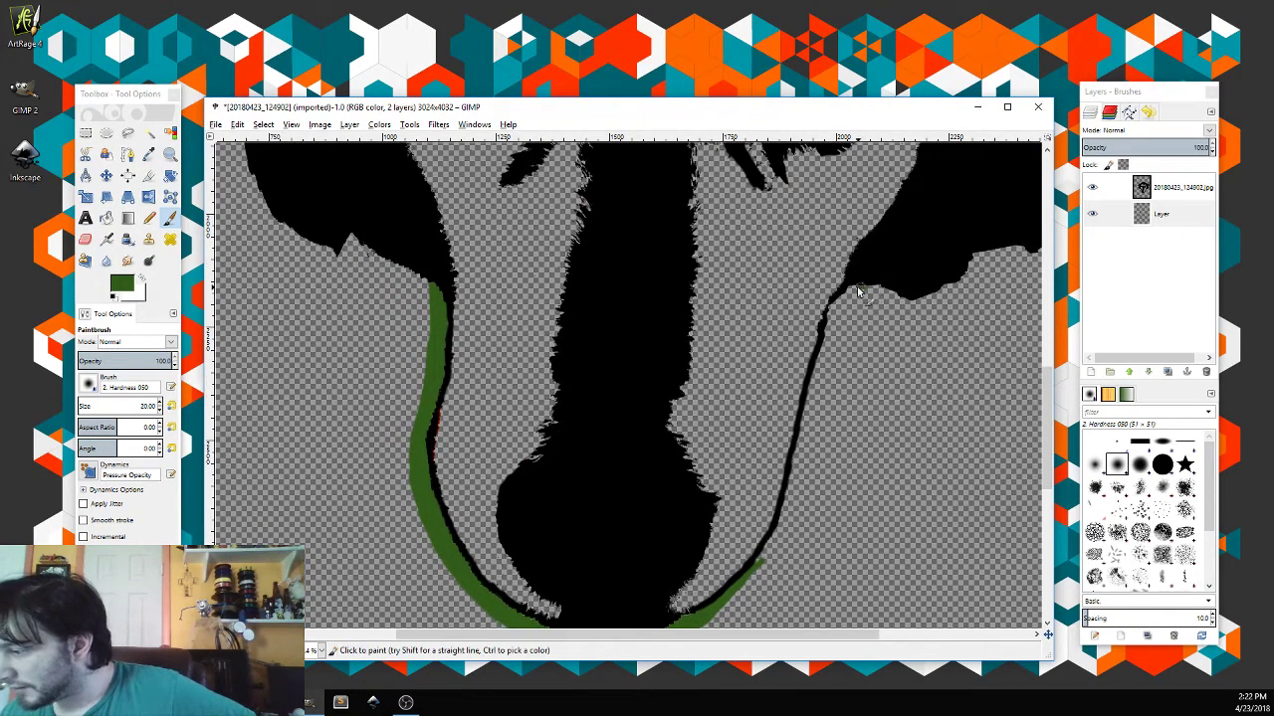
{"action": "mouse_move", "coordinate": [861, 288]}
{"action": "left_mouse_down"}
{"action": "mouse_move", "coordinate": [827, 324]}
{"action": "mouse_move", "coordinate": [832, 309]}
{"action": "mouse_move", "coordinate": [821, 345]}
{"action": "mouse_move", "coordinate": [874, 288]}
{"action": "left_mouse_up"}
{"action": "mouse_move", "coordinate": [826, 329]}
{"action": "left_mouse_down"}
{"action": "mouse_move", "coordinate": [775, 544]}
{"action": "mouse_move", "coordinate": [738, 603]}
{"action": "left_mouse_up"}
{"action": "left_click_drag", "start_coordinate": [1046, 430], "coordinate": [1047, 442]}
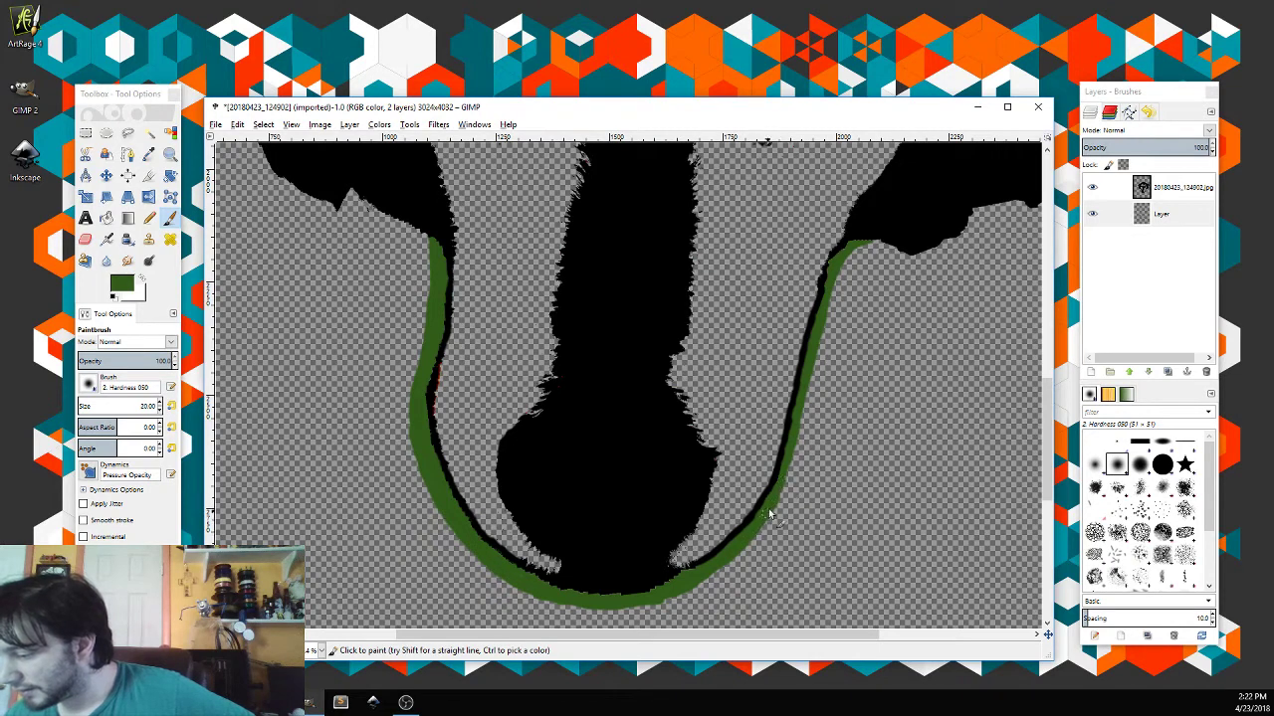
{"action": "mouse_move", "coordinate": [796, 457]}
{"action": "left_mouse_down"}
{"action": "mouse_move", "coordinate": [834, 279]}
{"action": "mouse_move", "coordinate": [828, 304]}
{"action": "mouse_move", "coordinate": [853, 253]}
{"action": "mouse_move", "coordinate": [831, 289]}
{"action": "mouse_move", "coordinate": [875, 242]}
{"action": "mouse_move", "coordinate": [863, 242]}
{"action": "mouse_move", "coordinate": [879, 247]}
{"action": "mouse_move", "coordinate": [849, 261]}
{"action": "left_mouse_up"}
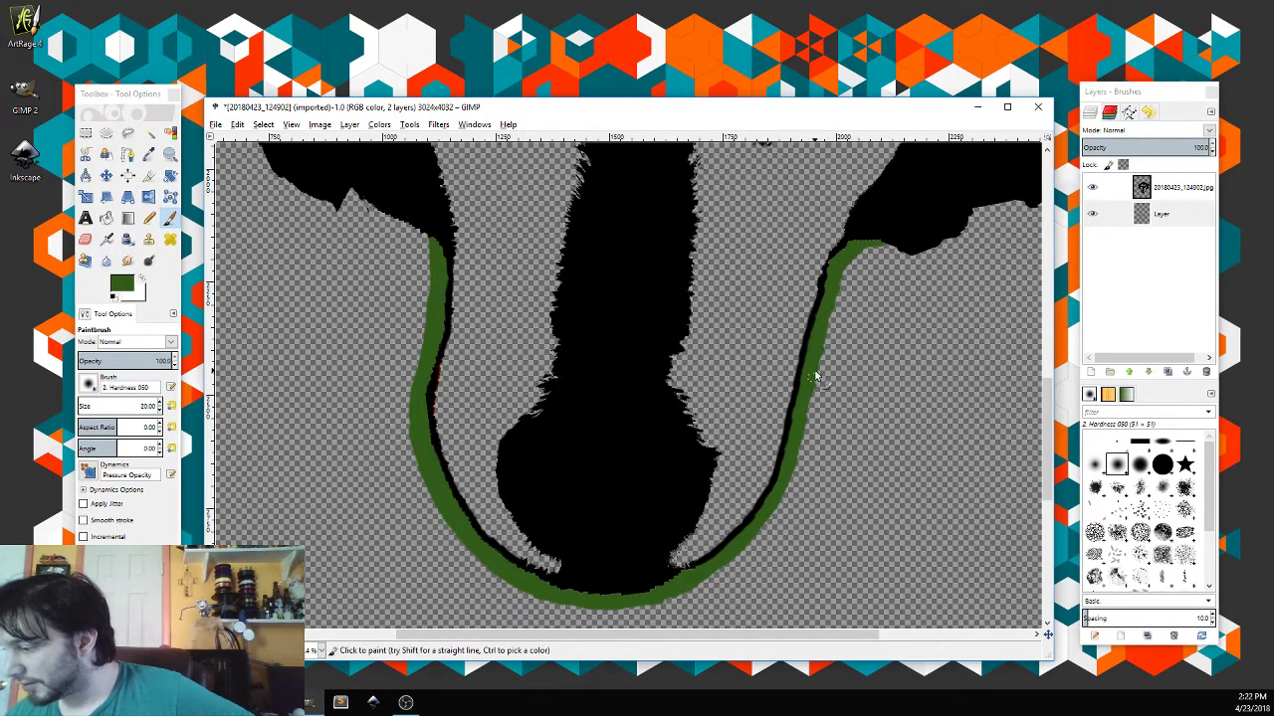
Step: Examine the green muzzle outline and the eye area up close, and view the whole head at 25% zoom
{"action": "scroll", "coordinate": [1037, 445], "scroll_direction": "up", "scroll_amount": 5}
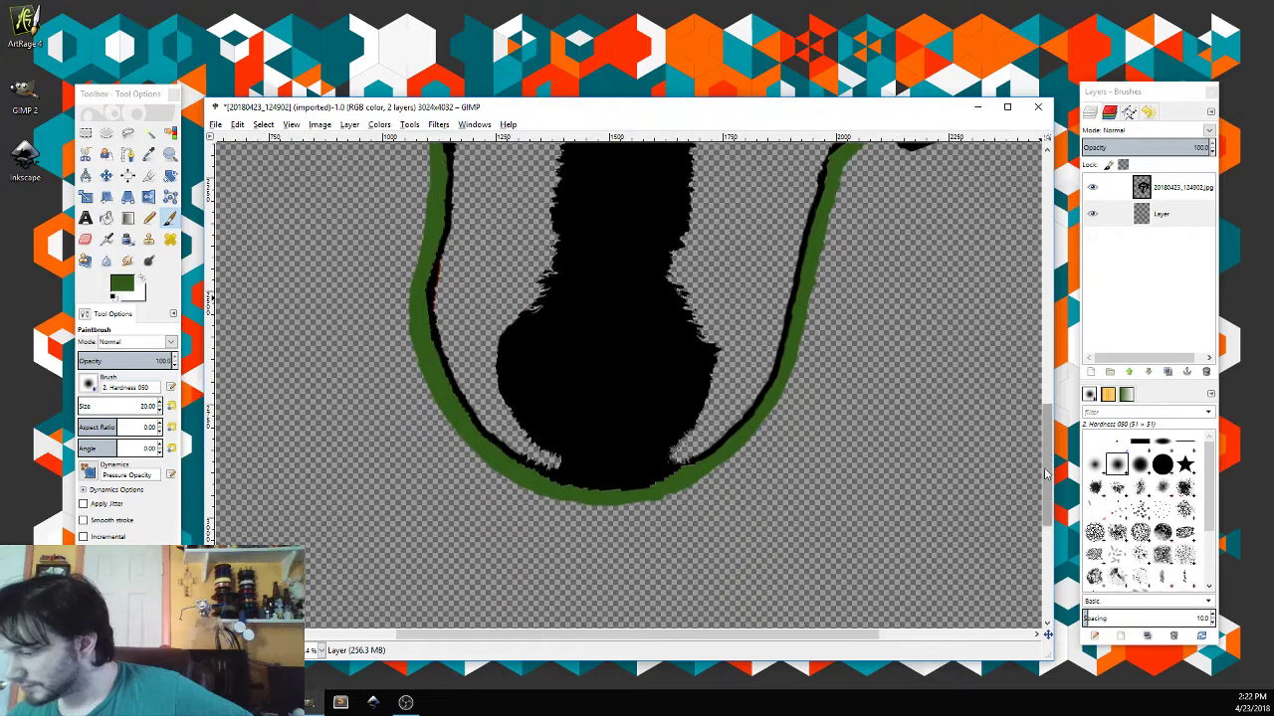
{"action": "scroll", "coordinate": [1038, 445], "scroll_direction": "down", "scroll_amount": 5}
{"action": "scroll", "coordinate": [1040, 438], "scroll_direction": "up", "scroll_amount": 6}
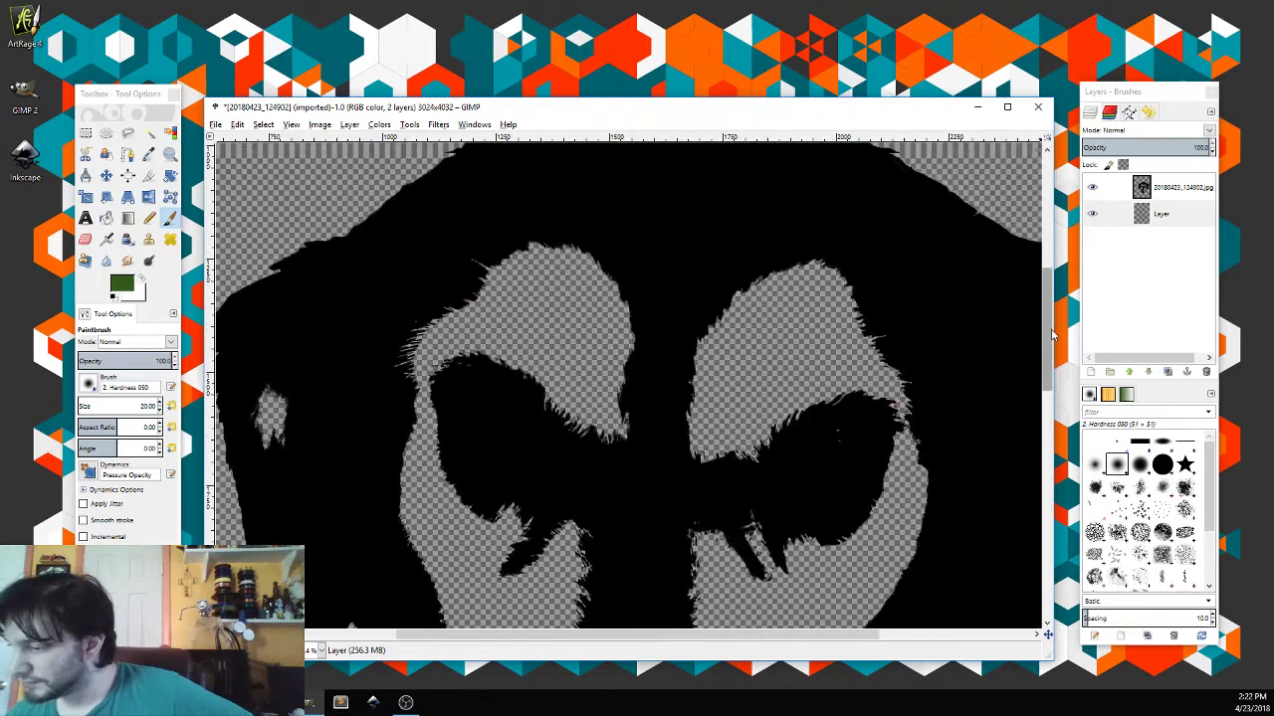
{"action": "scroll", "coordinate": [1045, 433], "scroll_direction": "down", "scroll_amount": 5}
{"action": "scroll", "coordinate": [1047, 430], "scroll_direction": "down", "scroll_amount": 5}
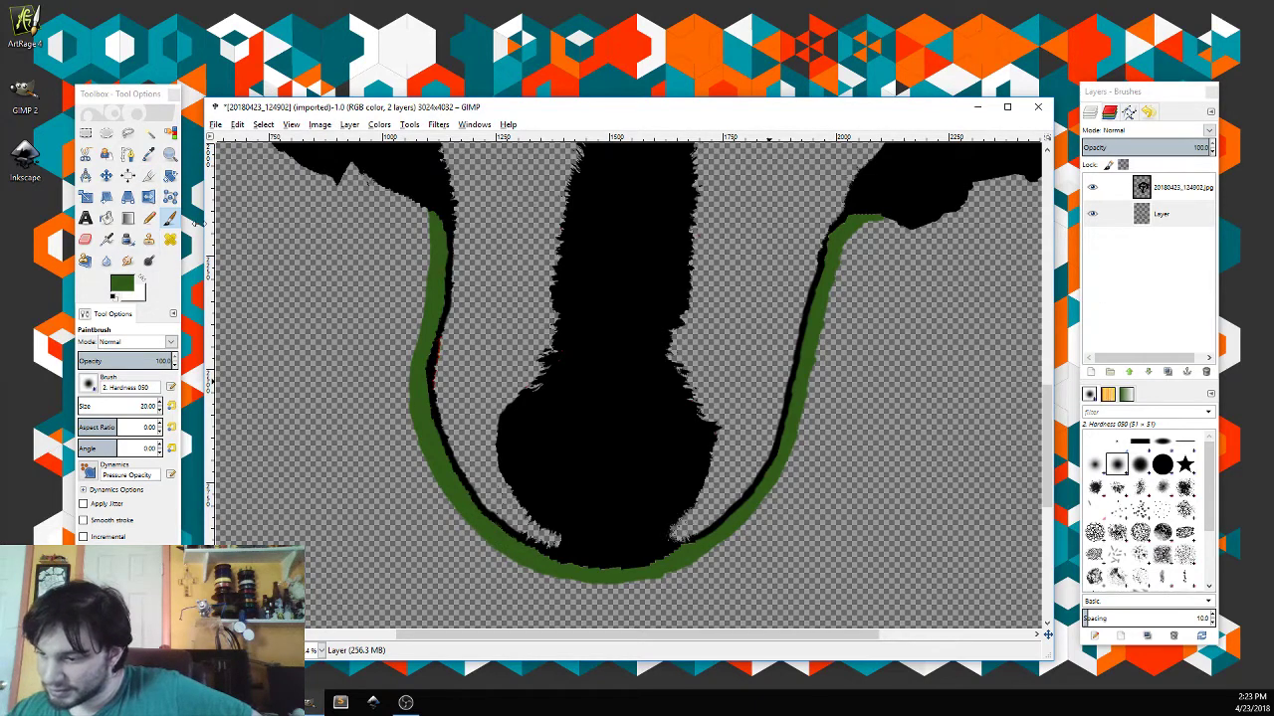
{"action": "left_click", "coordinate": [321, 650]}
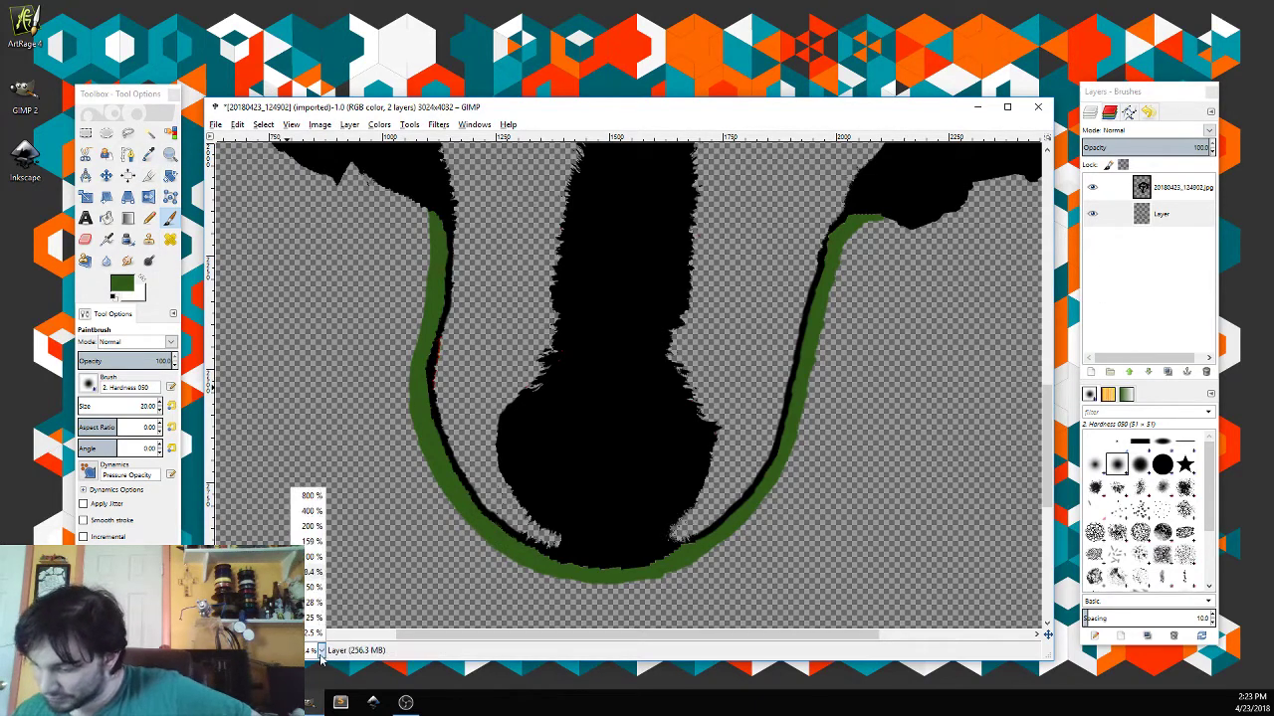
{"action": "left_click", "coordinate": [314, 598]}
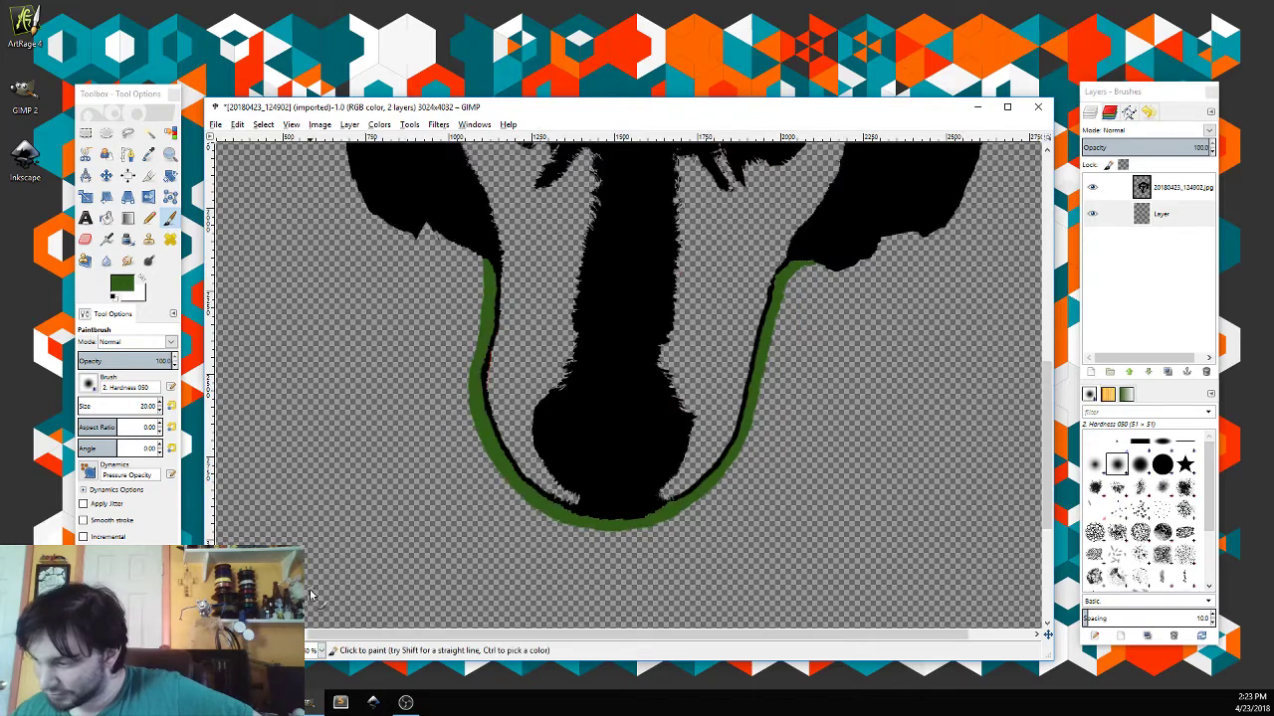
{"action": "left_click", "coordinate": [320, 651]}
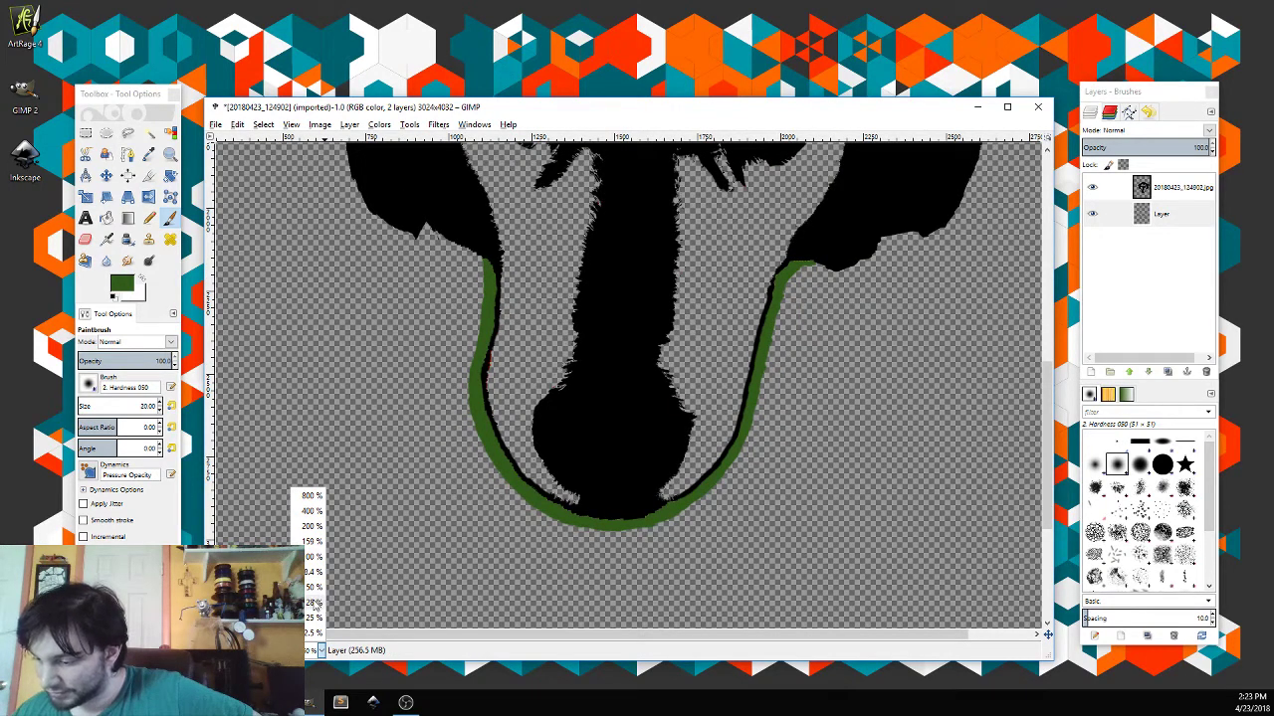
{"action": "left_click", "coordinate": [313, 618]}
{"action": "left_click_drag", "start_coordinate": [1044, 420], "coordinate": [1063, 345]}
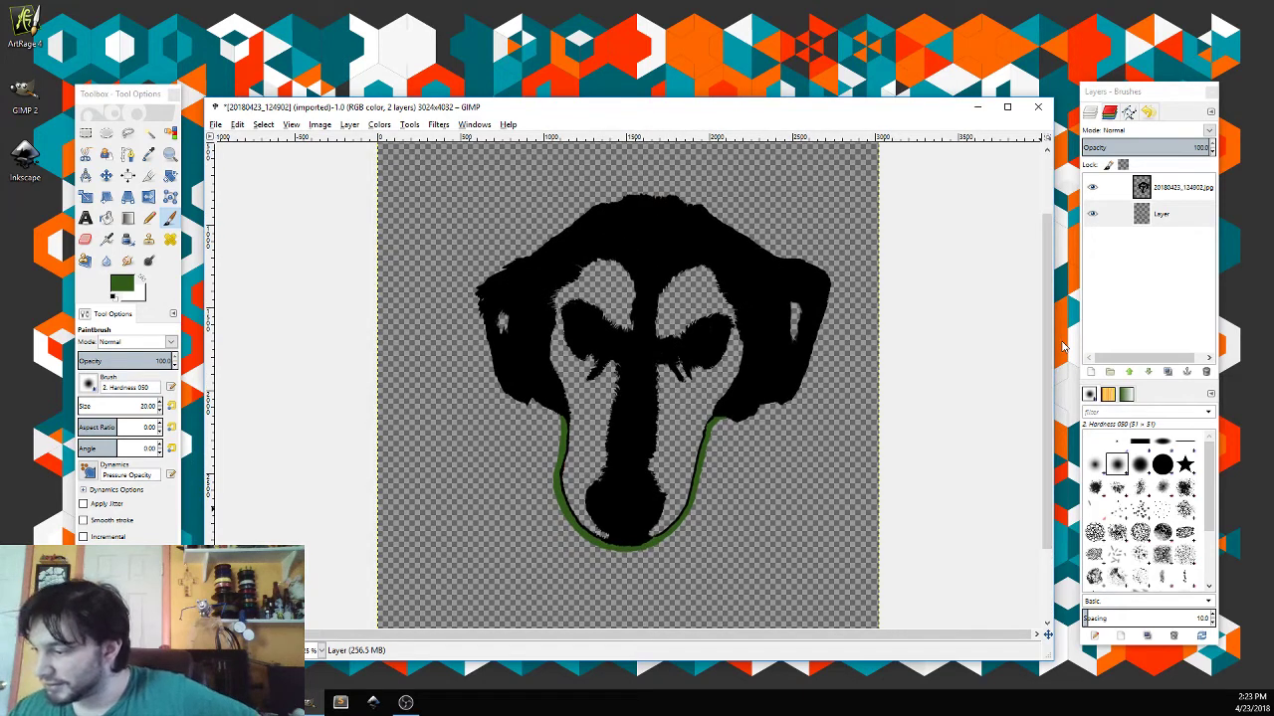
Step: Turn the green outline layer black by applying Brightness-Contrast with brightness -127 and contrast 127
{"action": "left_click", "coordinate": [320, 124]}
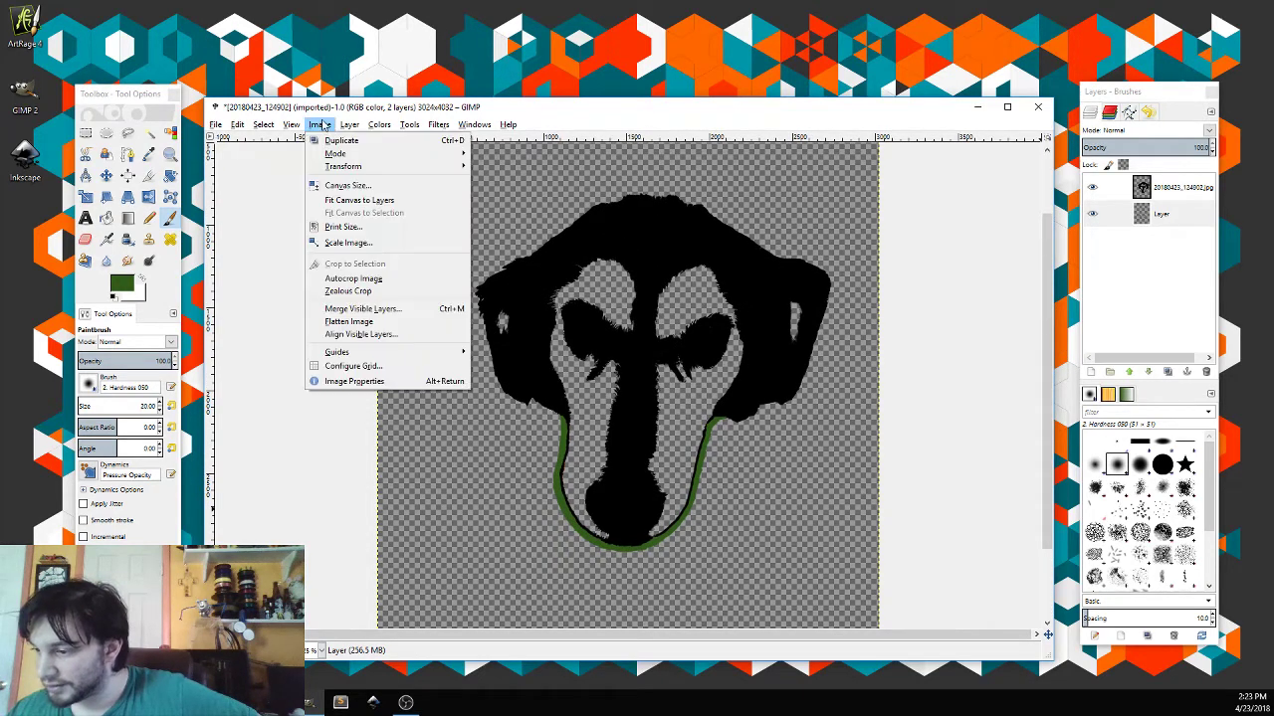
{"action": "mouse_move", "coordinate": [373, 123]}
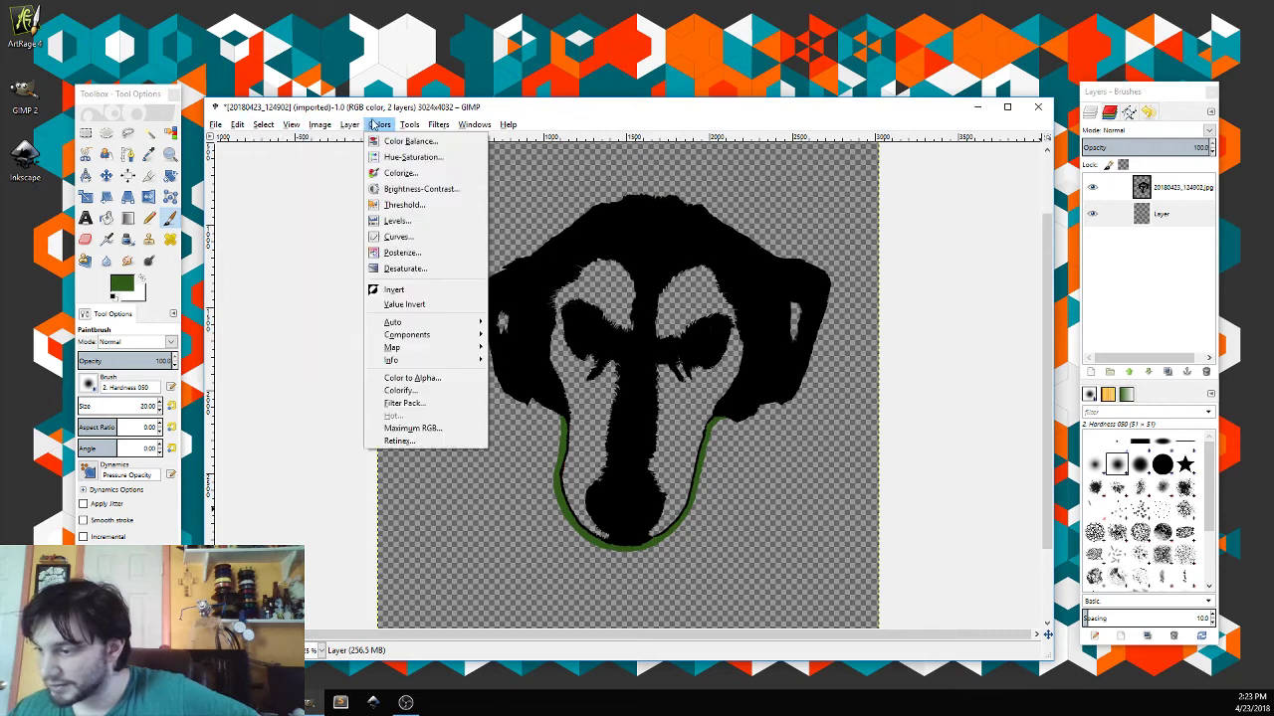
{"action": "left_click", "coordinate": [423, 189]}
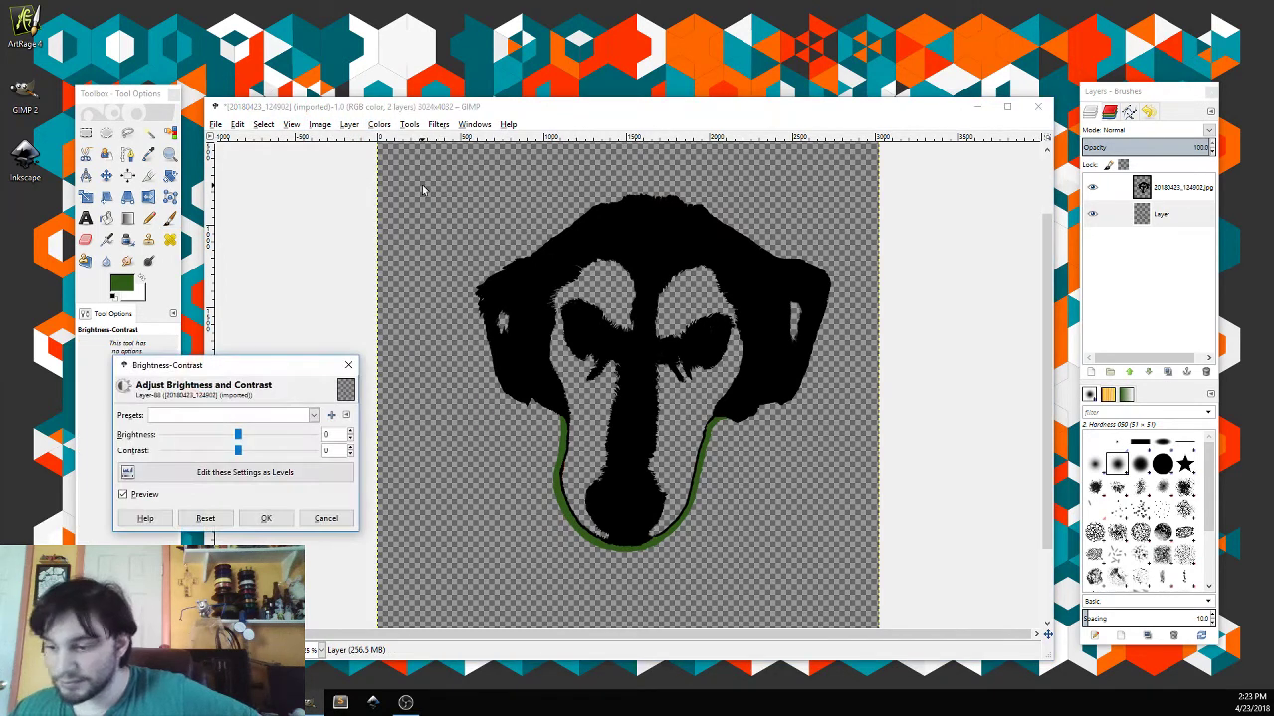
{"action": "left_click_drag", "start_coordinate": [238, 435], "coordinate": [157, 436]}
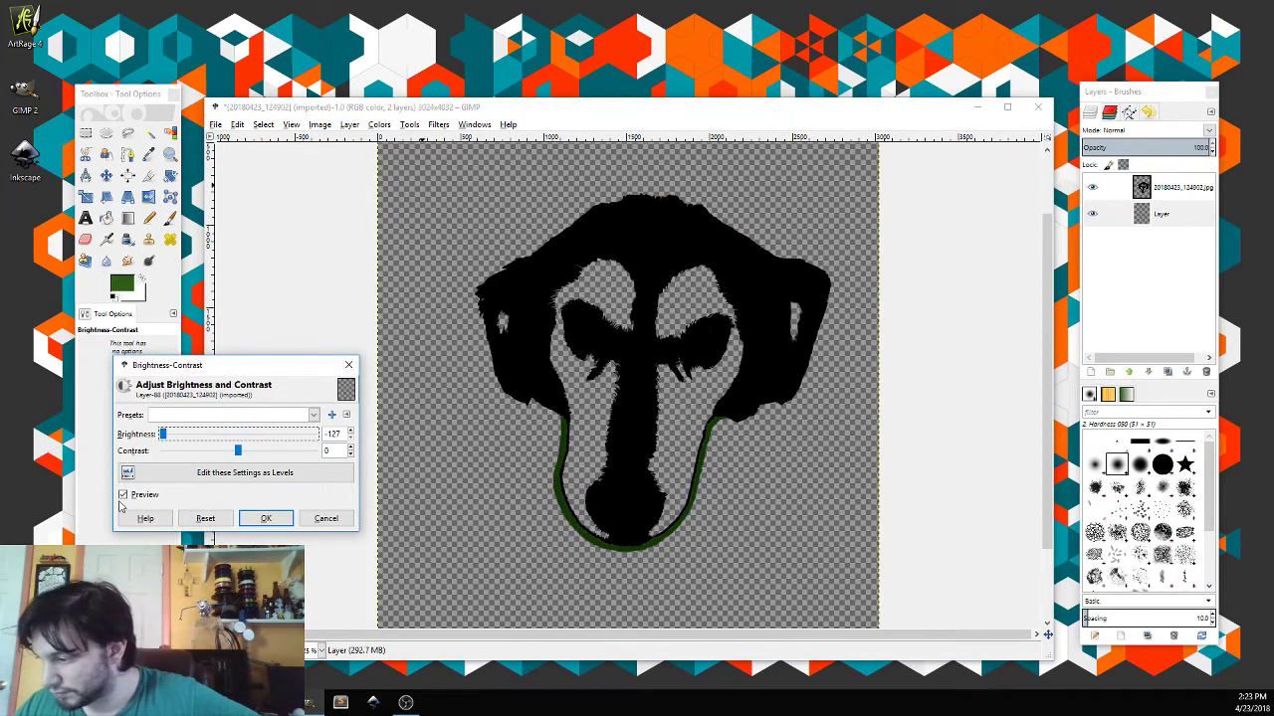
{"action": "left_click", "coordinate": [239, 452]}
{"action": "left_click_drag", "start_coordinate": [239, 452], "coordinate": [323, 452]}
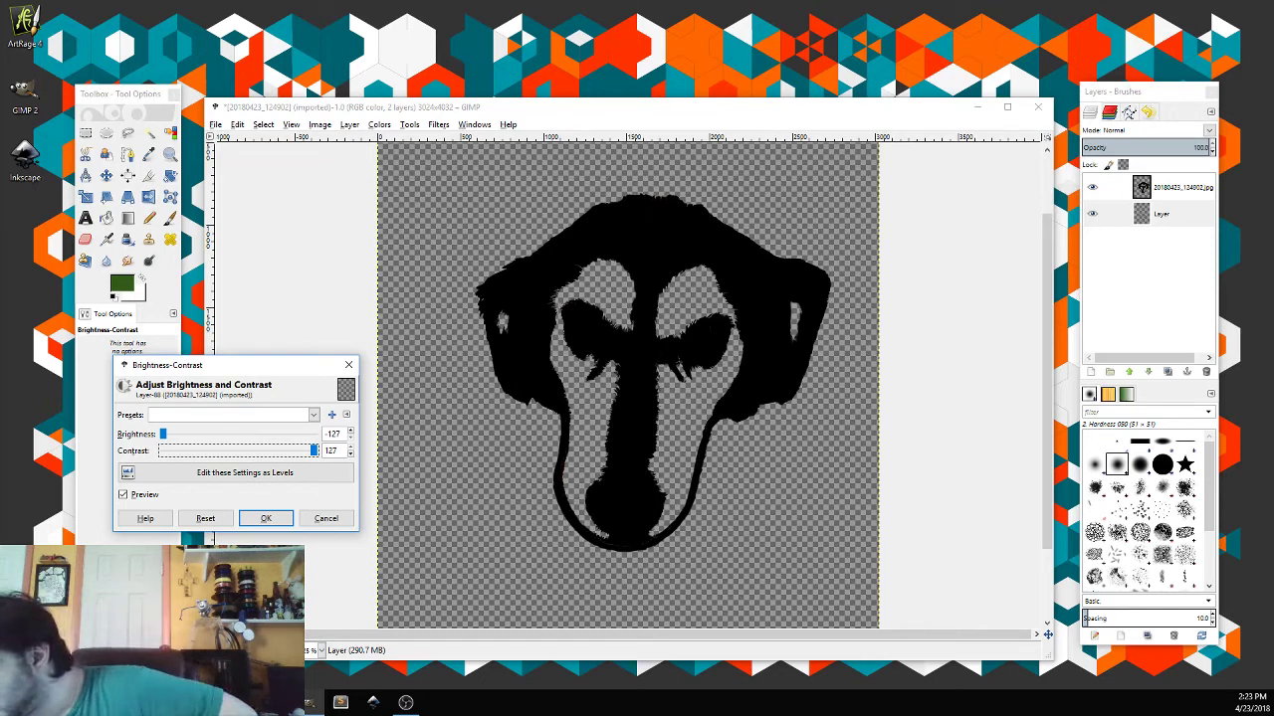
{"action": "left_click", "coordinate": [266, 518]}
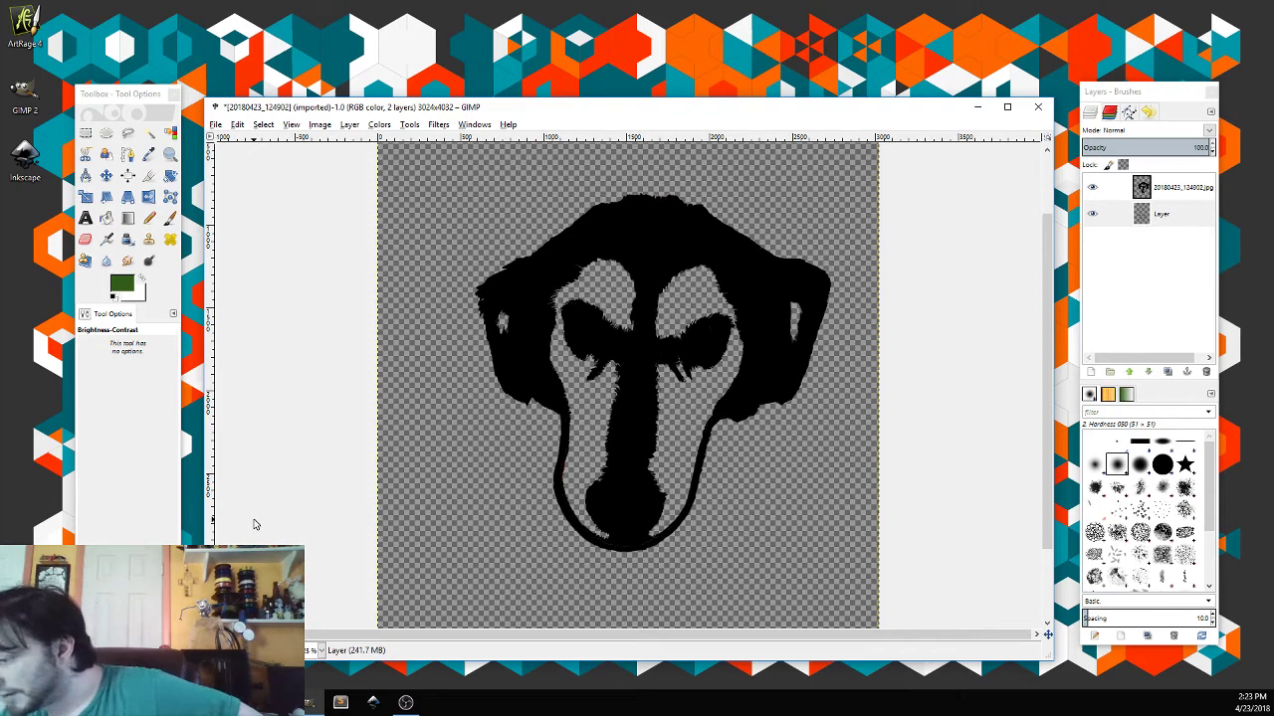
Step: Merge the dog's head layer down onto the outline layer
{"action": "right_click", "coordinate": [1174, 189]}
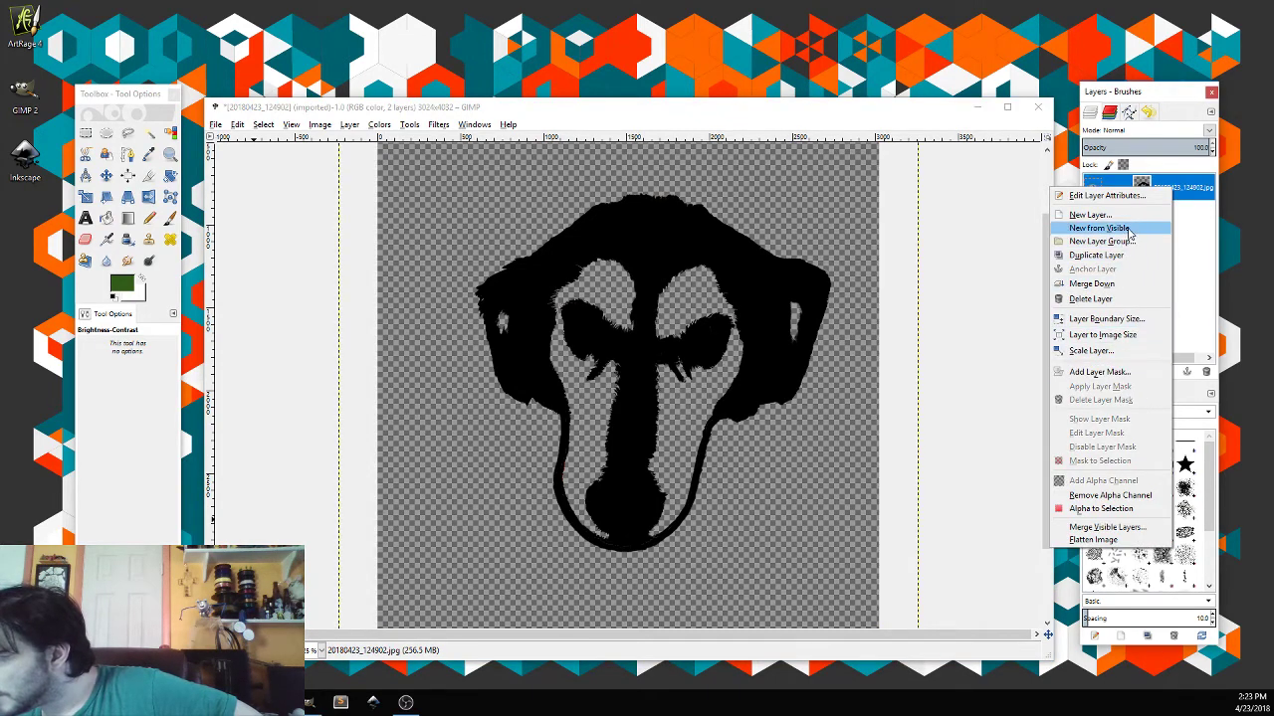
{"action": "left_click", "coordinate": [1135, 298]}
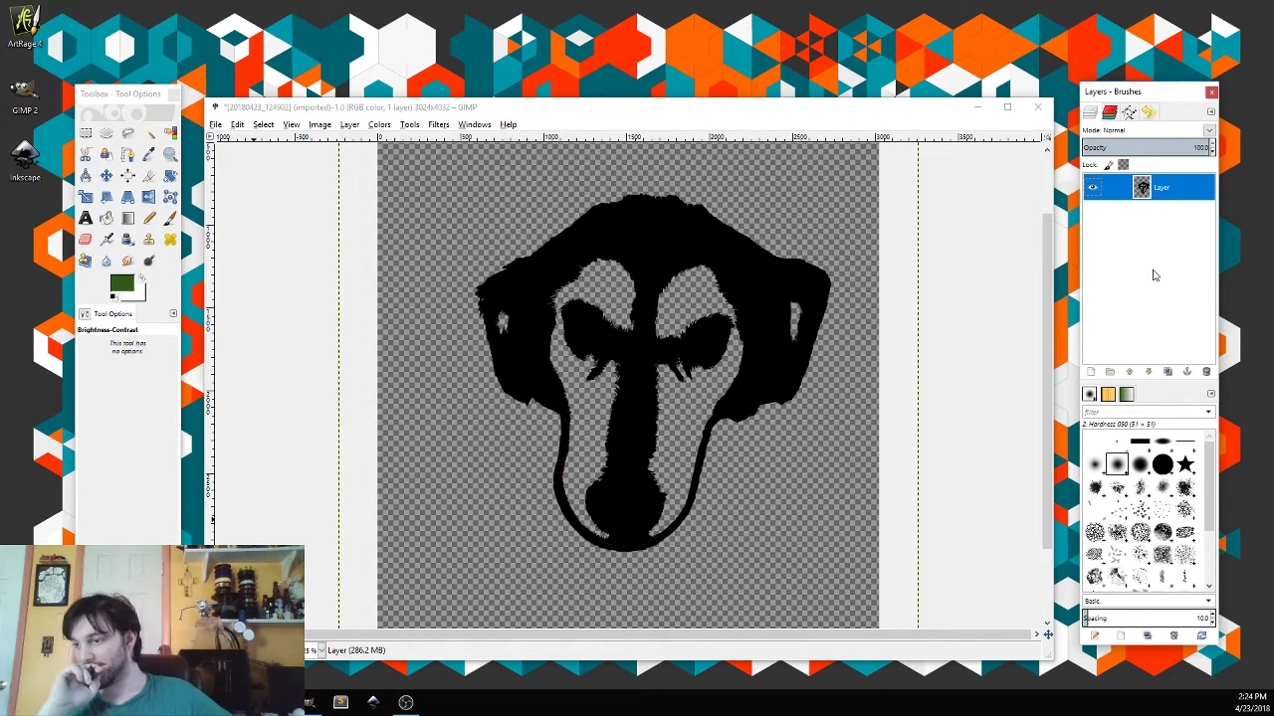
{"action": "left_click", "coordinate": [711, 111]}
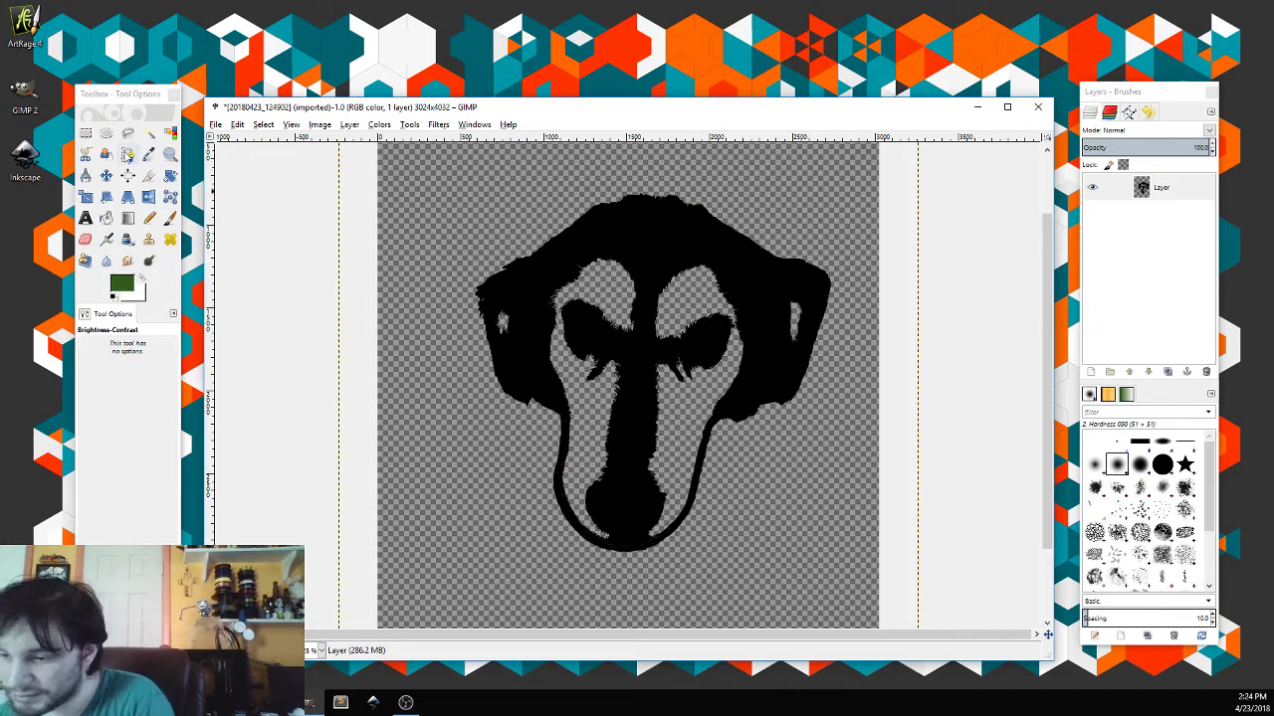
{"action": "left_click", "coordinate": [124, 96]}
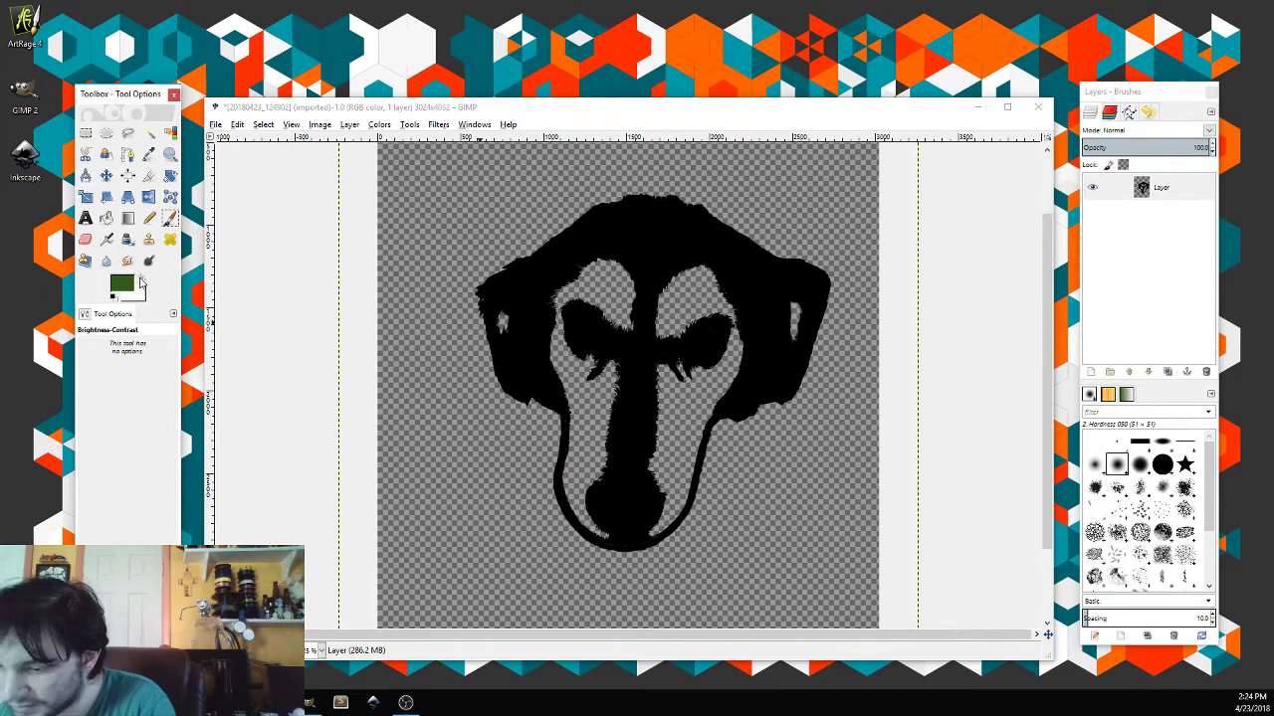
{"action": "left_click", "coordinate": [508, 357]}
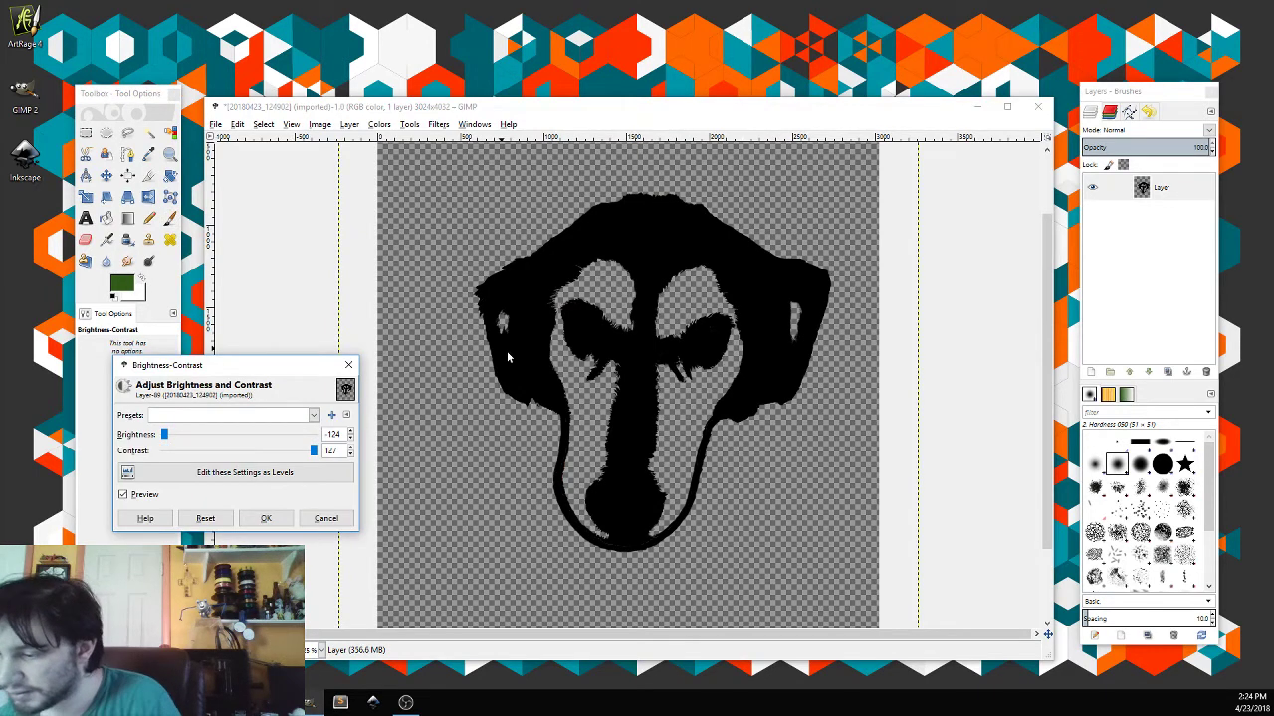
{"action": "left_click", "coordinate": [325, 518]}
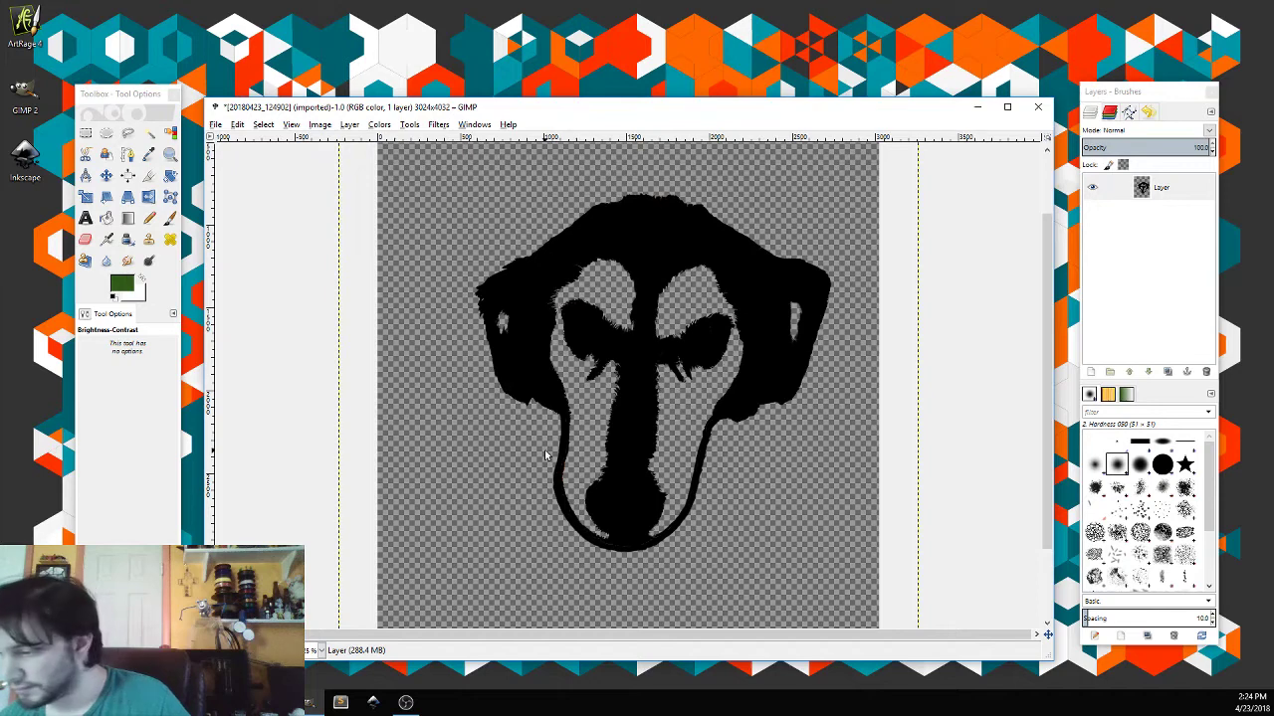
{"action": "key", "text": "ctrl+z"}
{"action": "key", "text": "ctrl+z"}
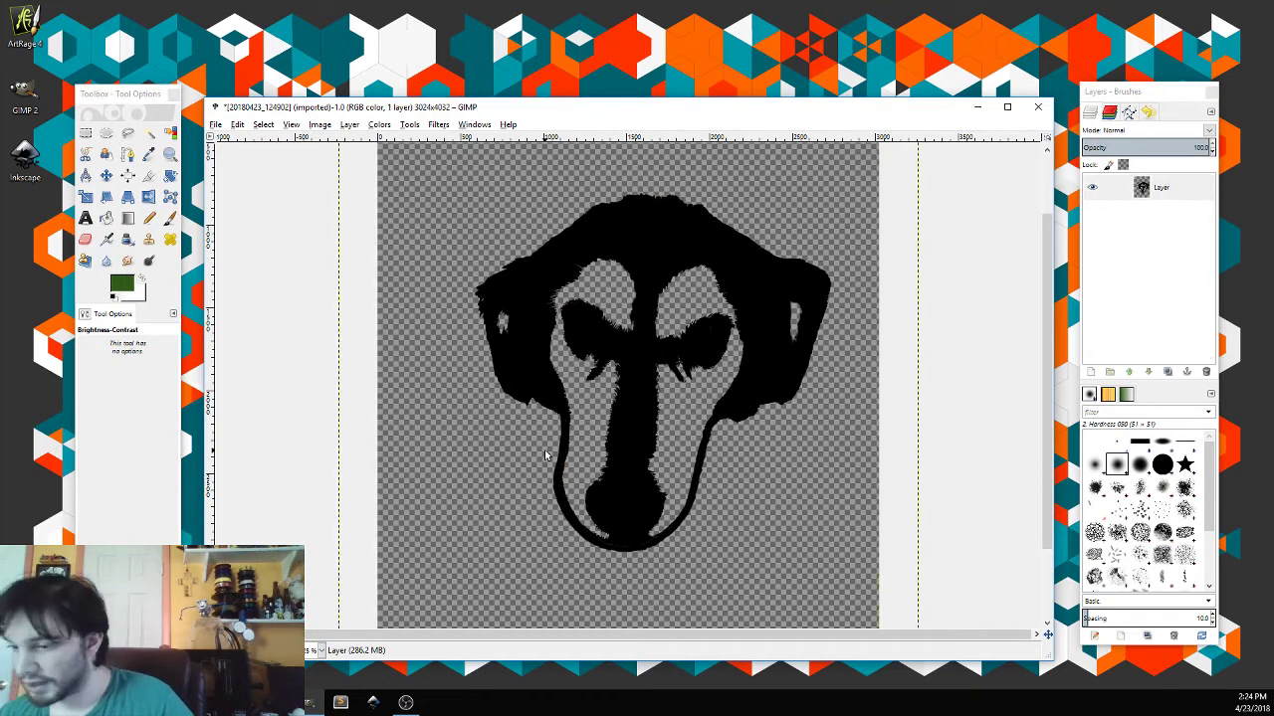
Step: Smooth the ragged fur edges around the eye openings with a black paintbrush, 2. Hardness 050, size 20
{"action": "left_click", "coordinate": [168, 218]}
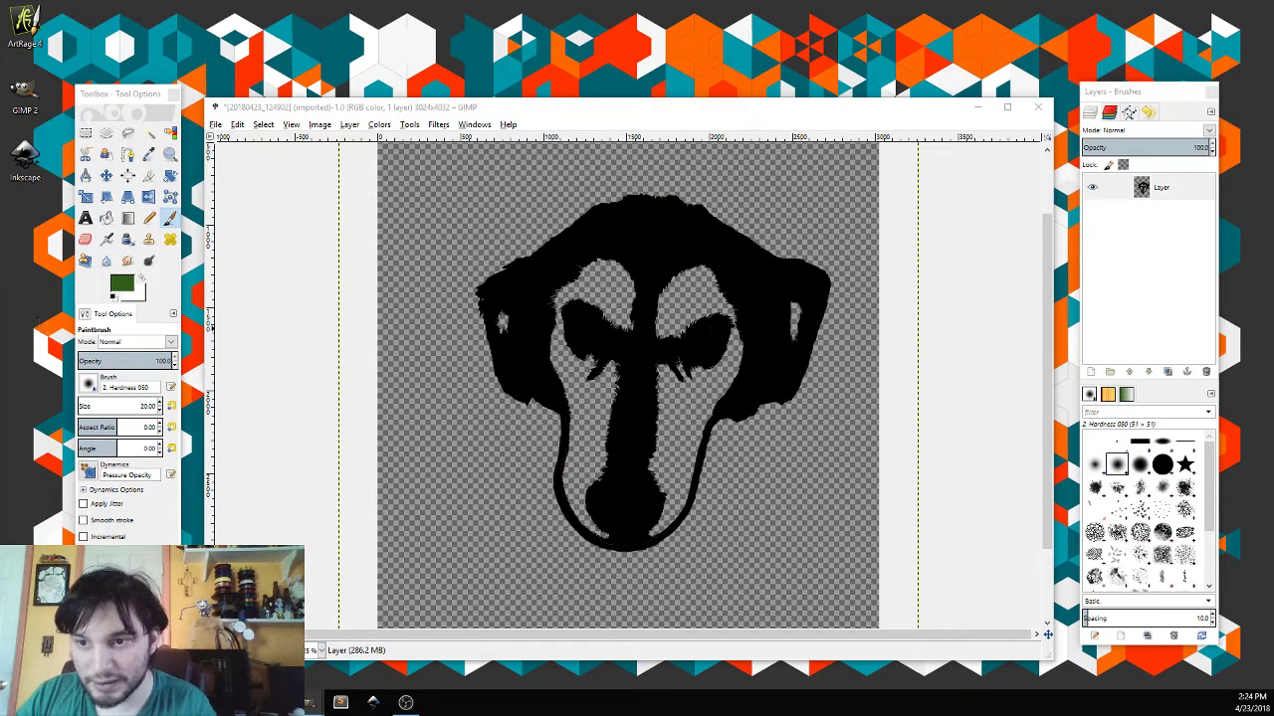
{"action": "key", "text": "d"}
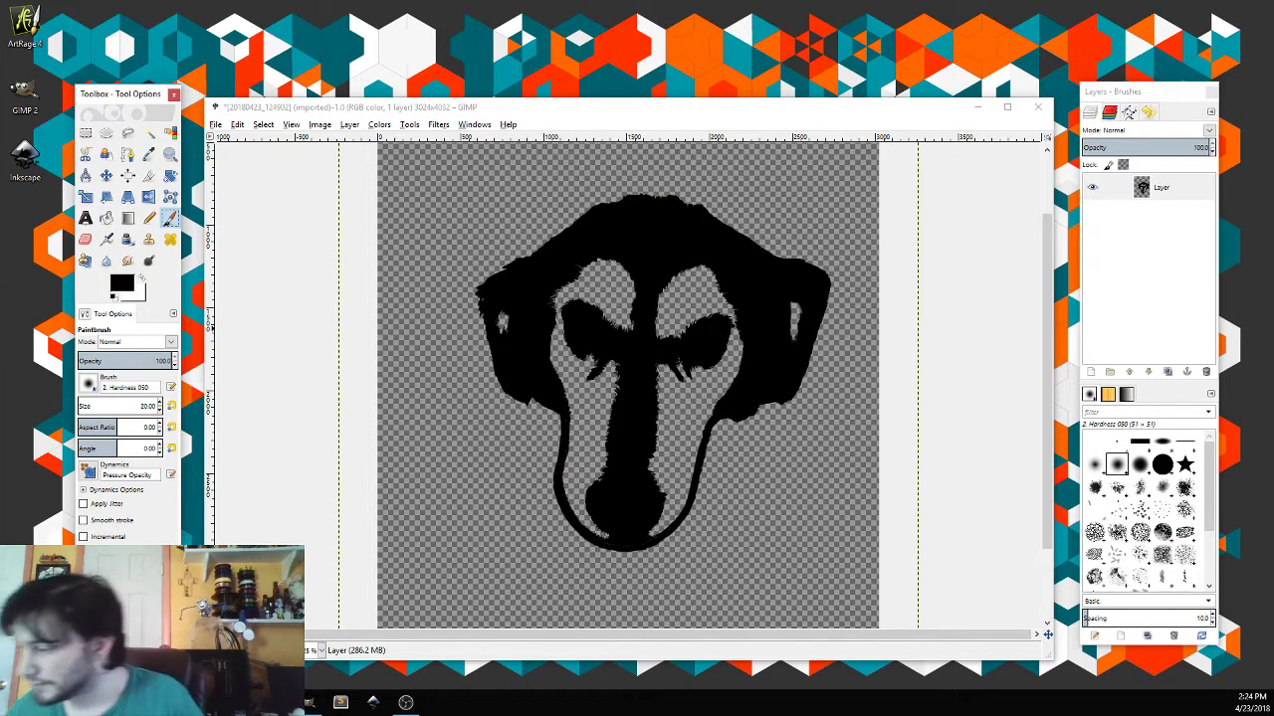
{"action": "left_click", "coordinate": [713, 335]}
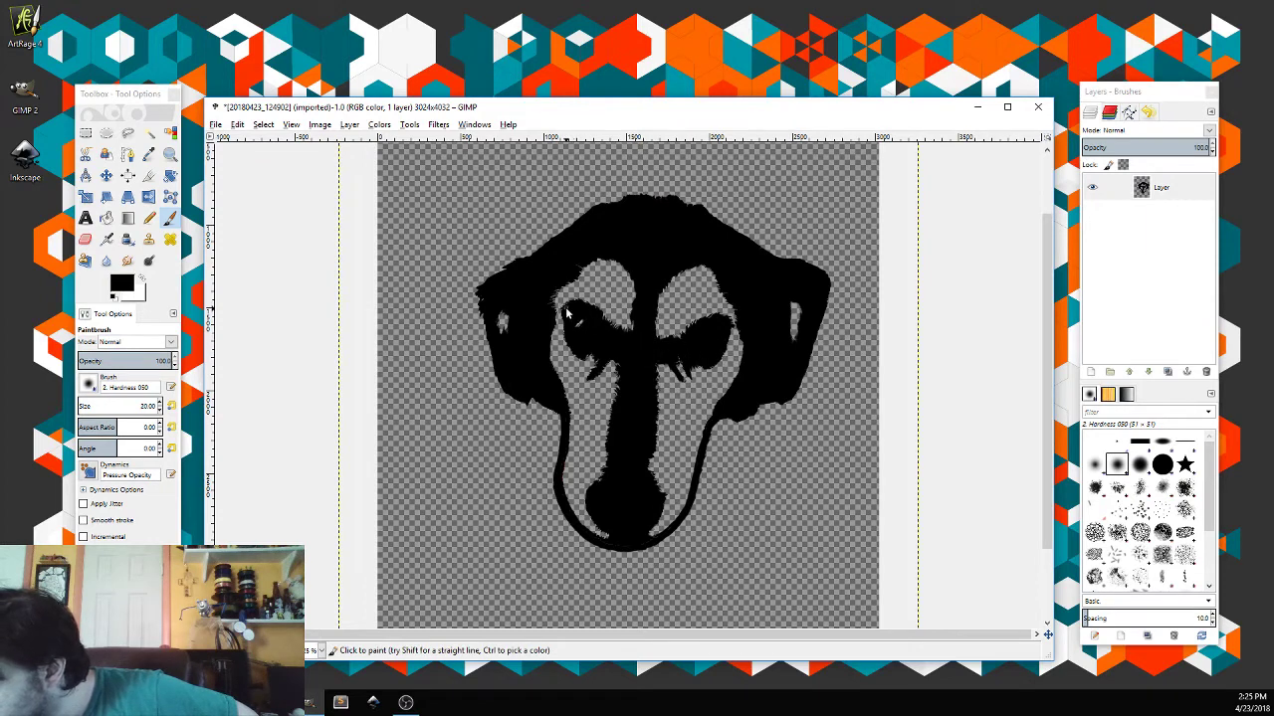
{"action": "left_click_drag", "start_coordinate": [569, 312], "coordinate": [620, 328]}
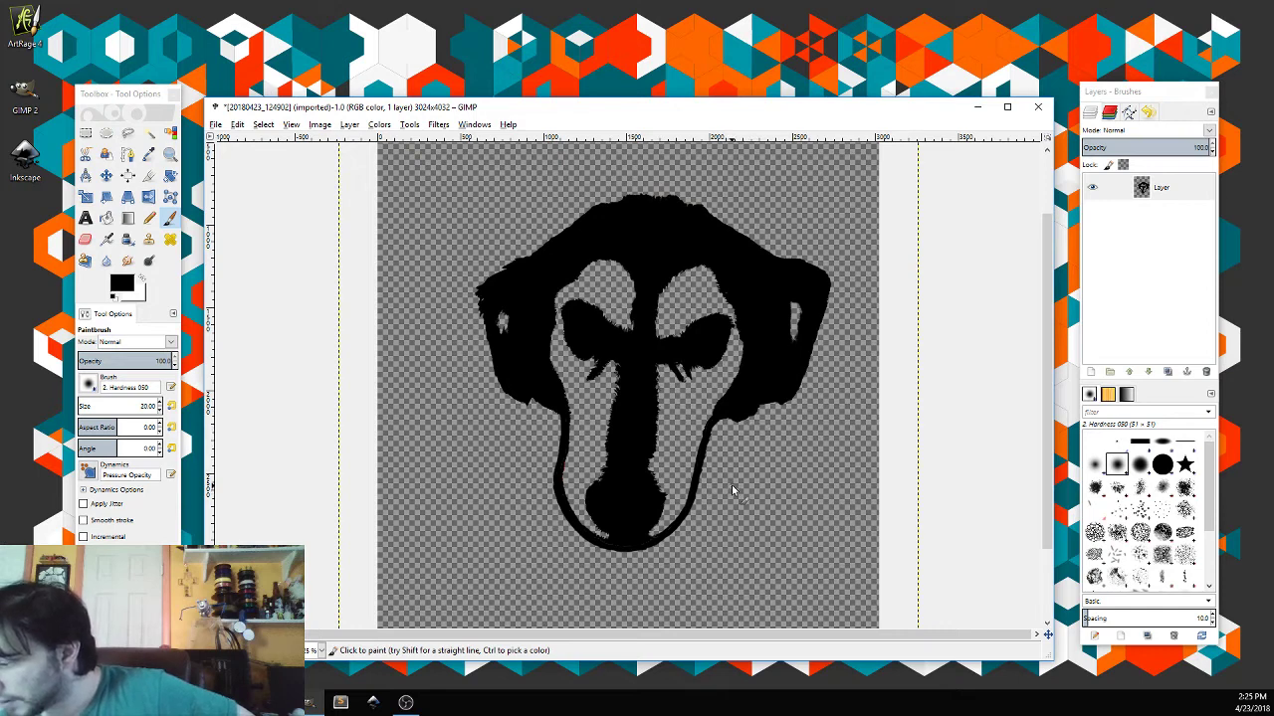
Step: Clean up the eye openings and both edges of the snout bridge by alternately erasing stray fur and painting black at size 20
{"action": "left_click", "coordinate": [86, 239]}
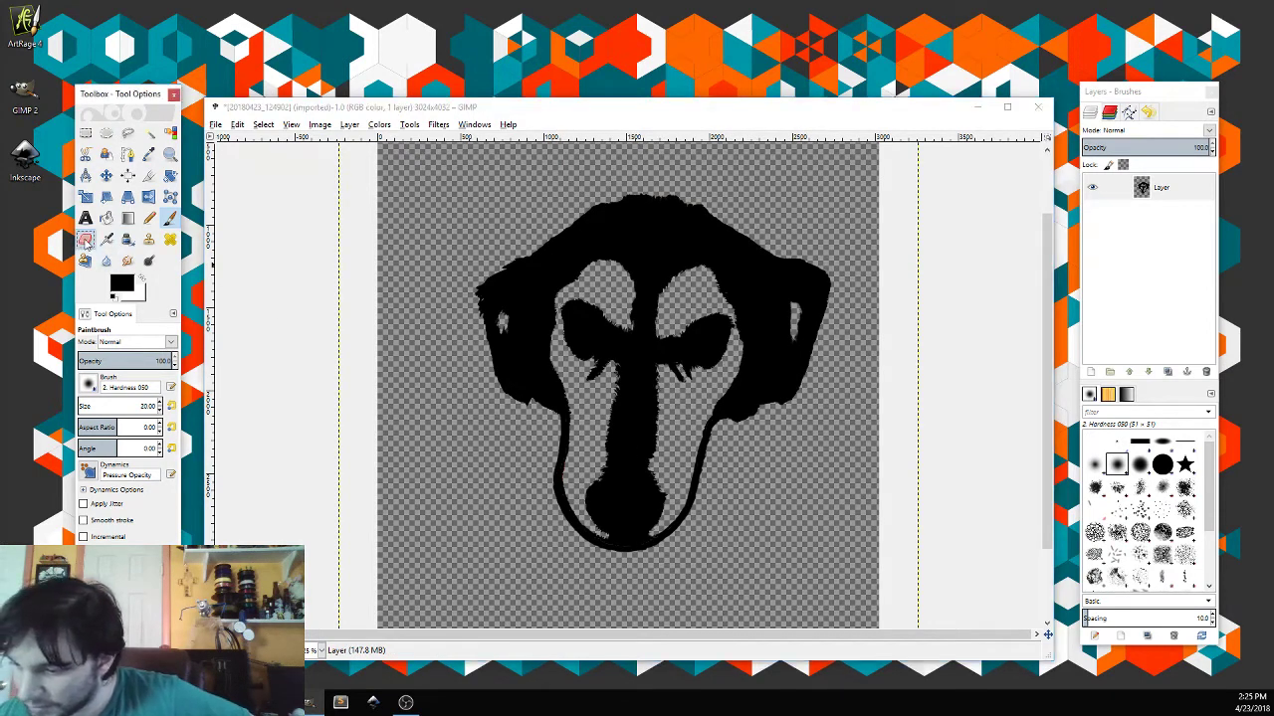
{"action": "left_click", "coordinate": [734, 327]}
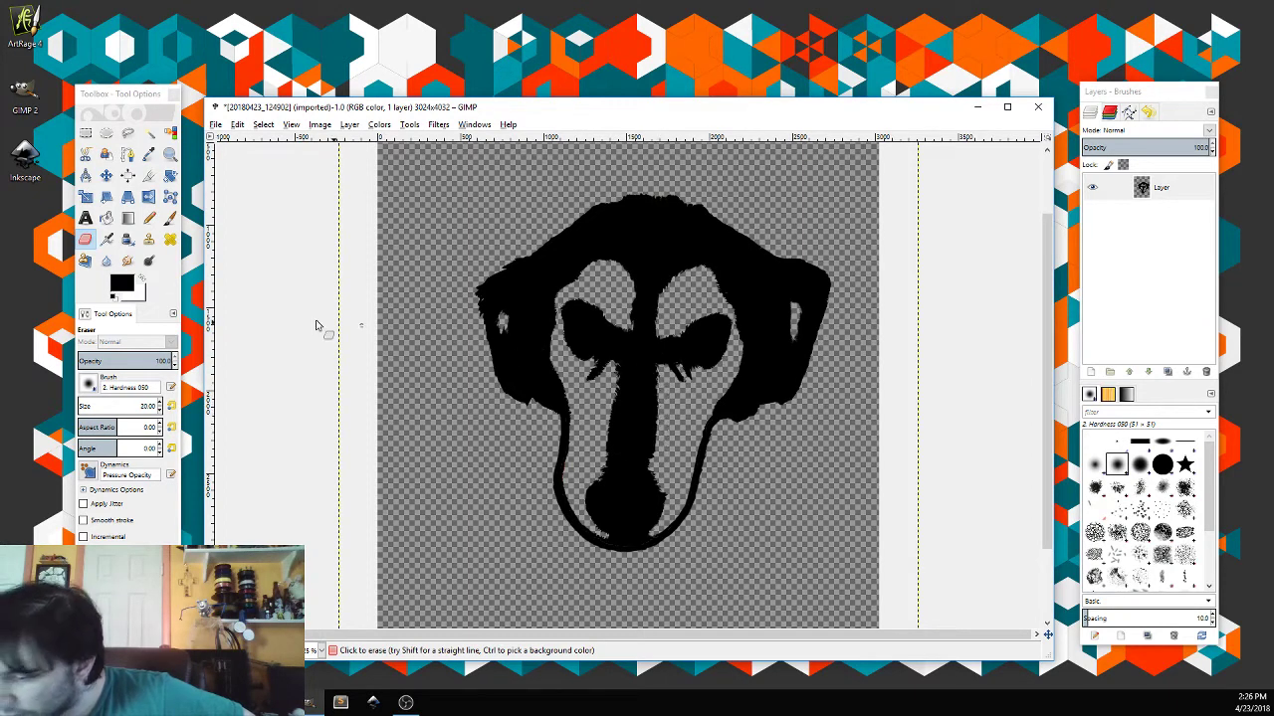
{"action": "left_click", "coordinate": [170, 218]}
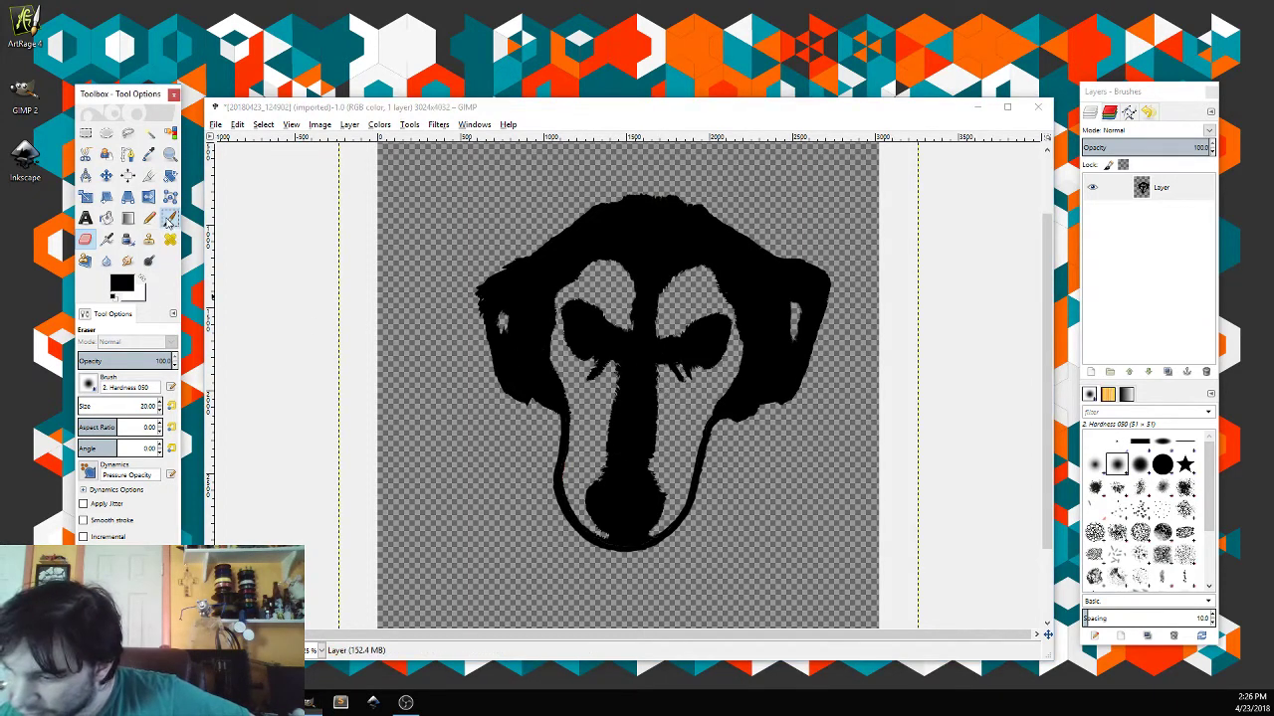
{"action": "left_click", "coordinate": [627, 380]}
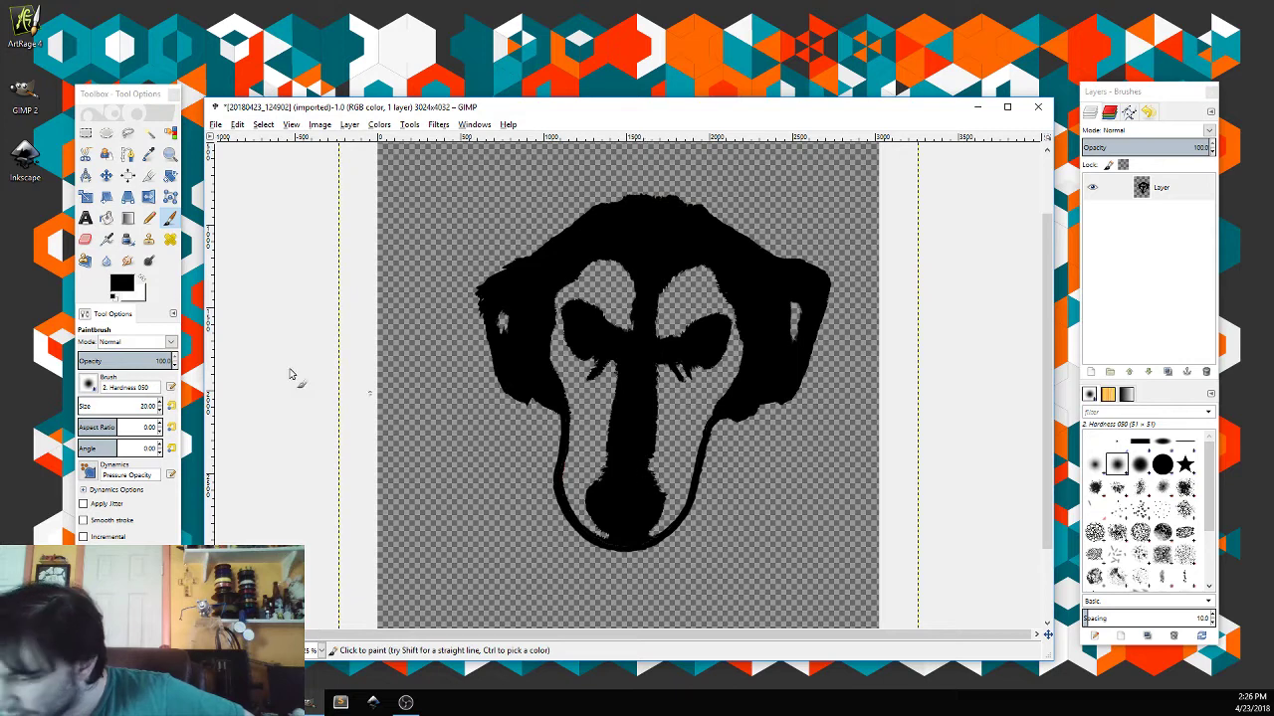
{"action": "left_click", "coordinate": [85, 239]}
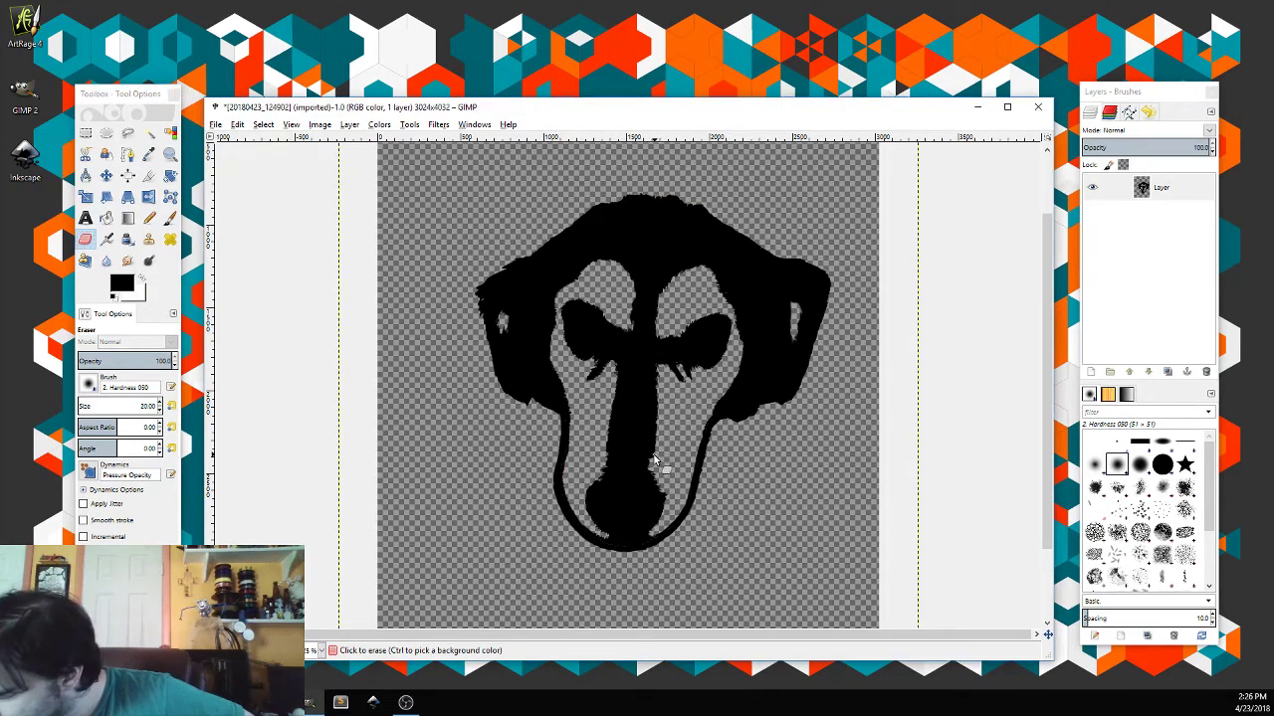
{"action": "left_click", "coordinate": [603, 448]}
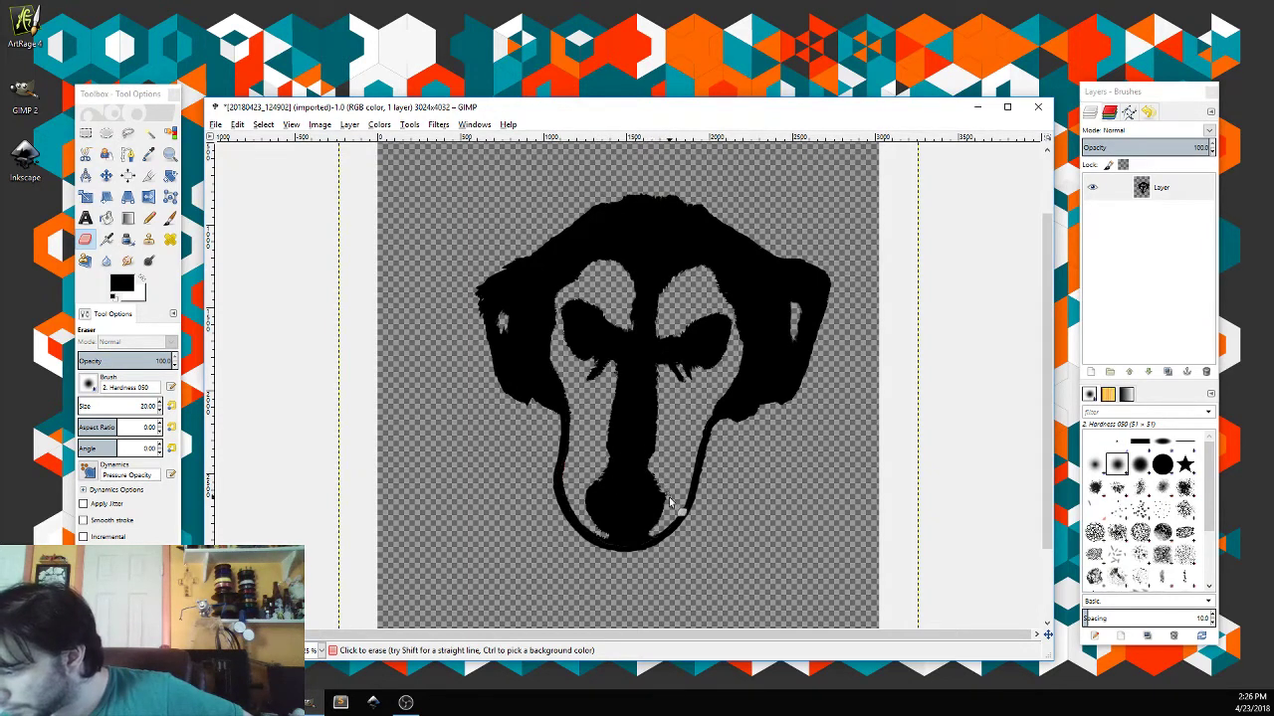
Step: Smooth the edge of the nose with black paint and erase stray fur around the left-hand eye patch
{"action": "left_click", "coordinate": [168, 218]}
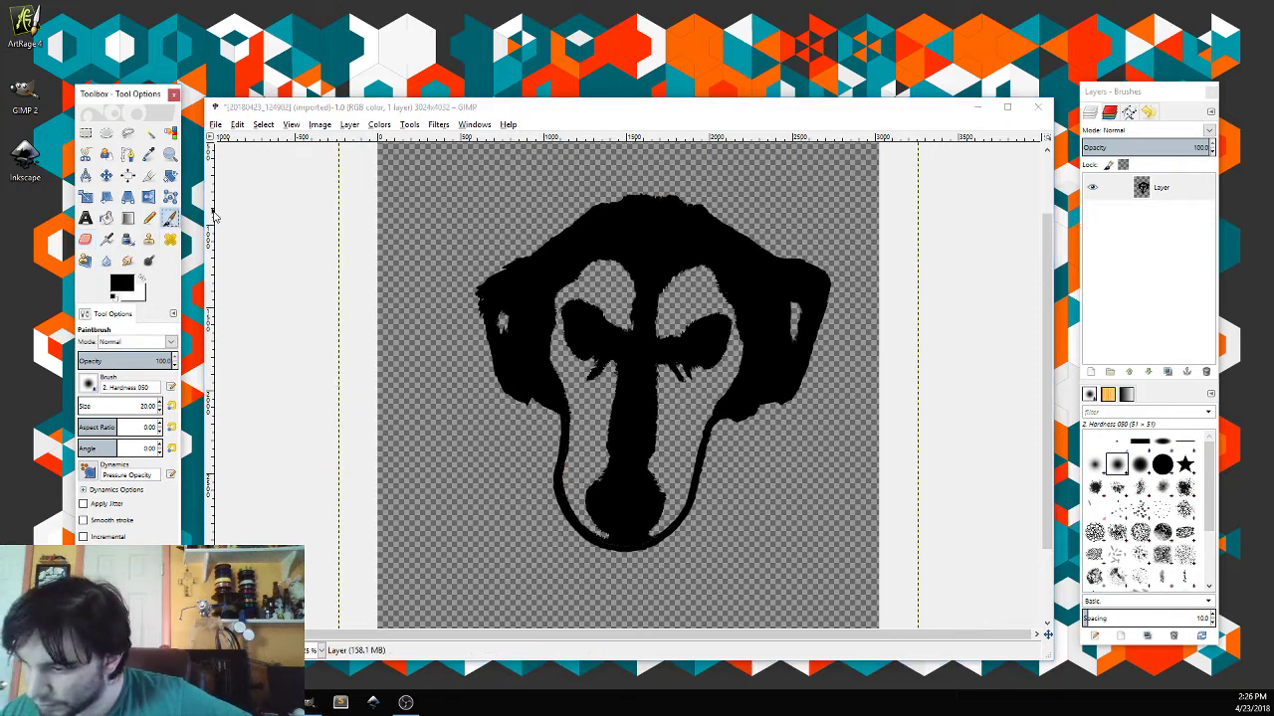
{"action": "mouse_move", "coordinate": [597, 488]}
{"action": "left_mouse_down"}
{"action": "mouse_move", "coordinate": [622, 470]}
{"action": "mouse_move", "coordinate": [654, 490]}
{"action": "left_mouse_up"}
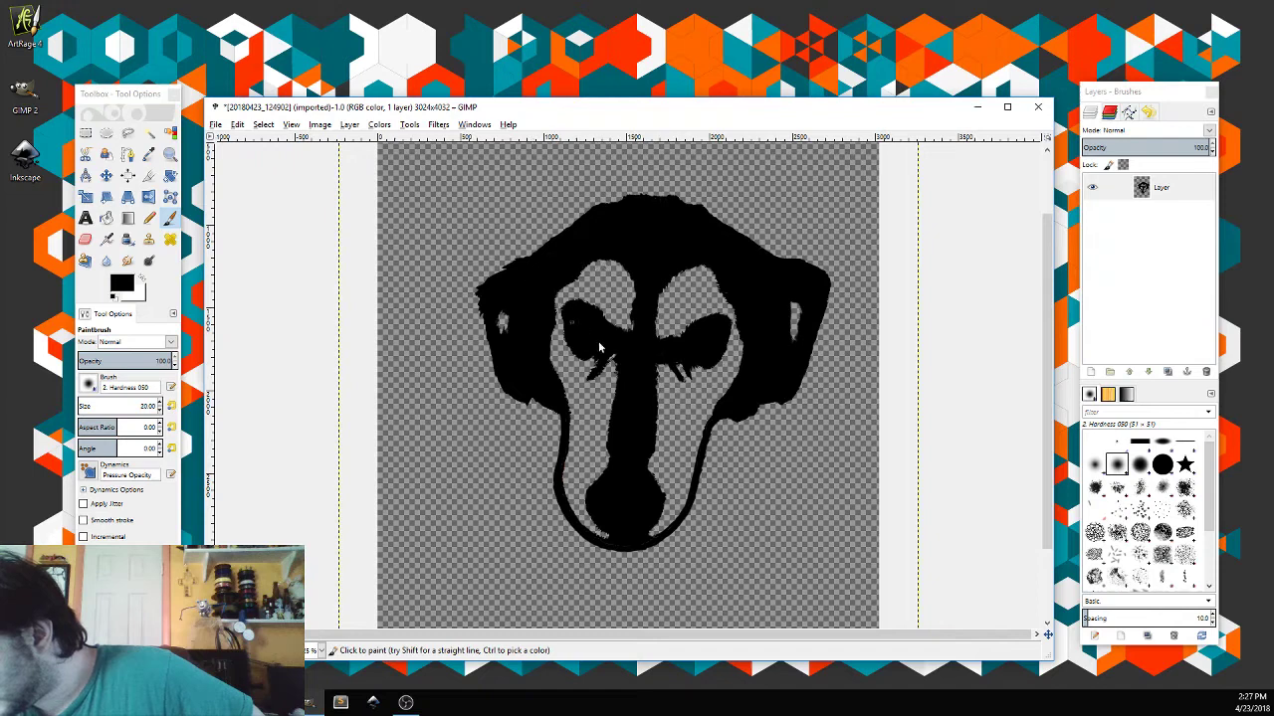
{"action": "left_click", "coordinate": [87, 239]}
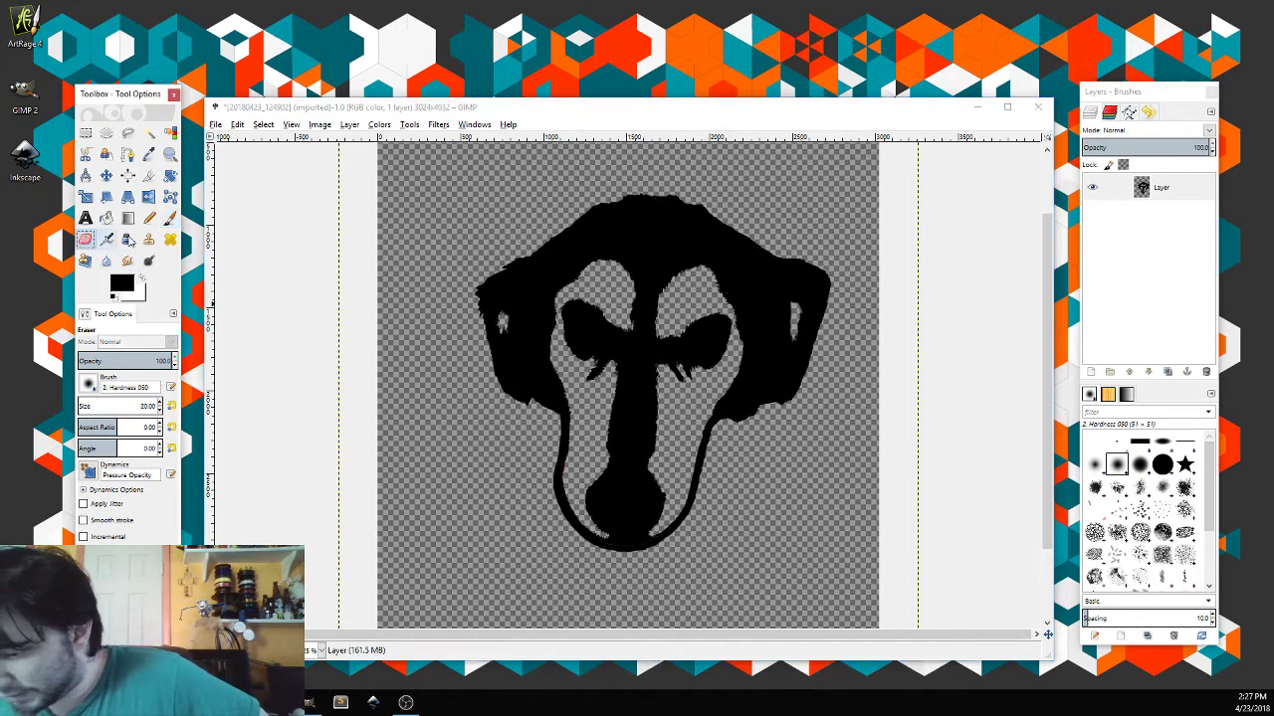
{"action": "mouse_move", "coordinate": [560, 309]}
{"action": "left_mouse_down"}
{"action": "mouse_move", "coordinate": [558, 338]}
{"action": "mouse_move", "coordinate": [575, 297]}
{"action": "left_mouse_up"}
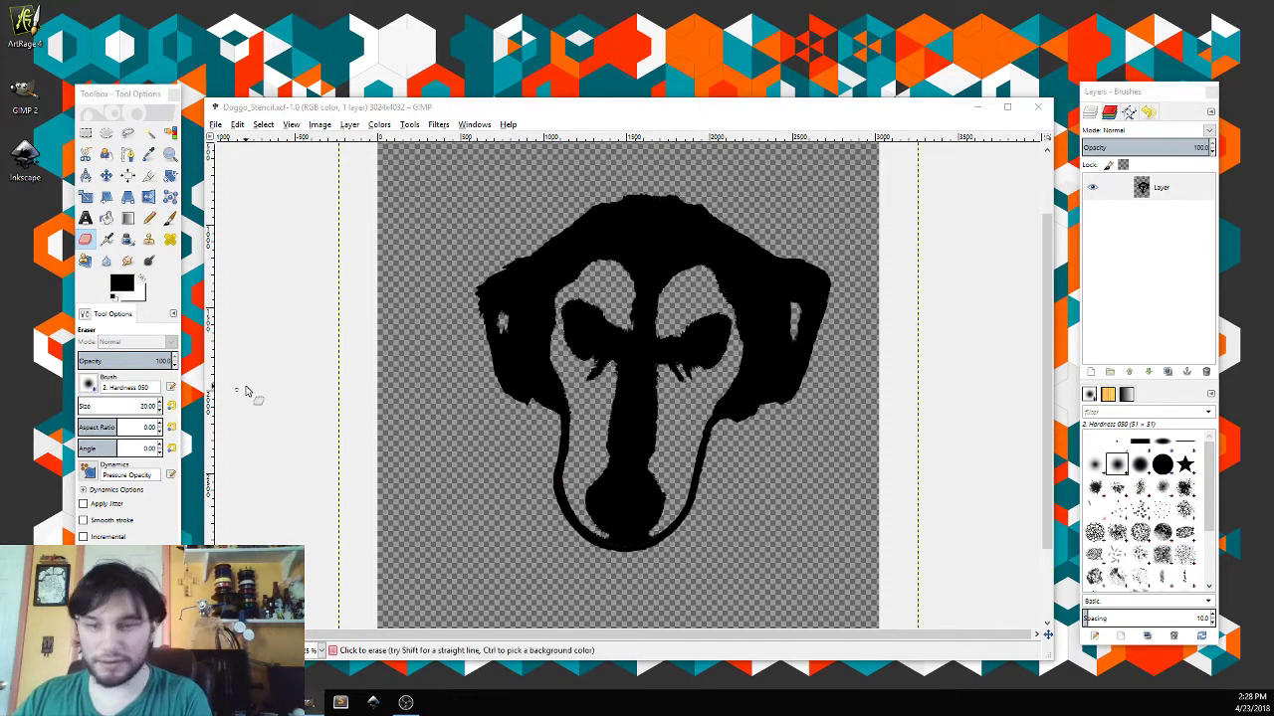
Step: Close GIMP and switch to a new Inkscape document
{"action": "left_click", "coordinate": [1040, 107]}
{"action": "left_click", "coordinate": [1040, 107]}
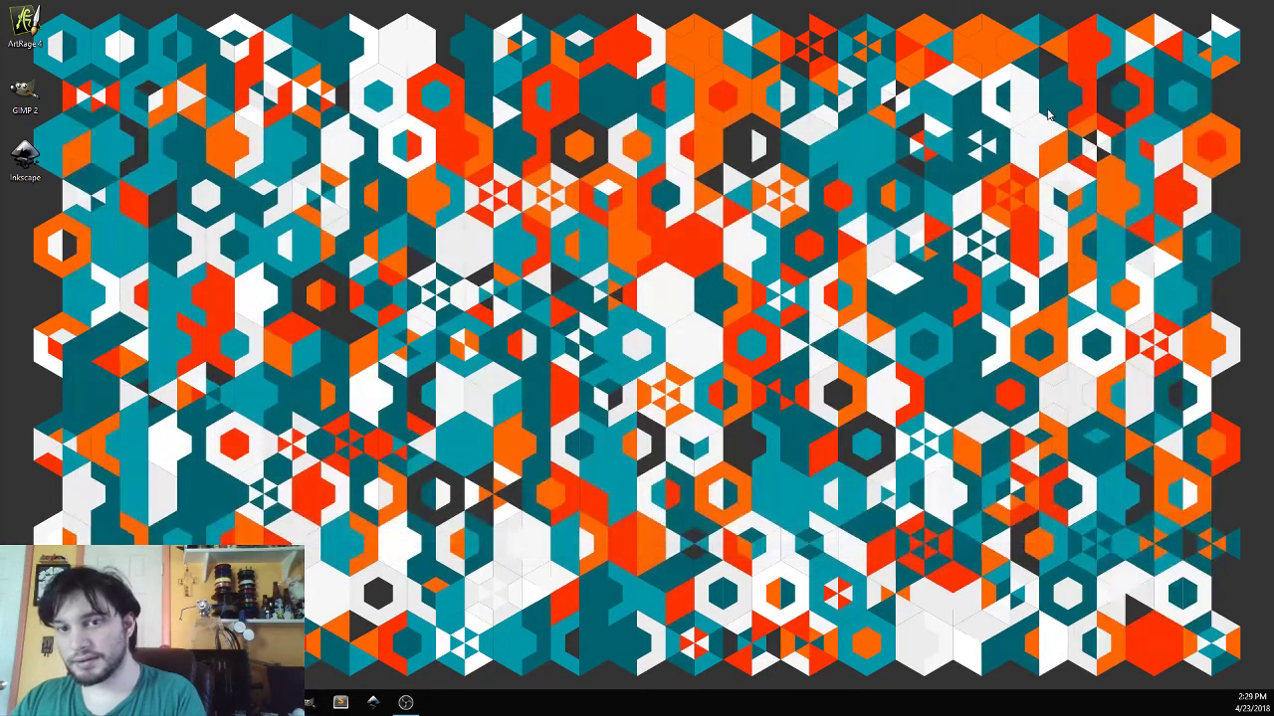
{"action": "left_click", "coordinate": [12, 173]}
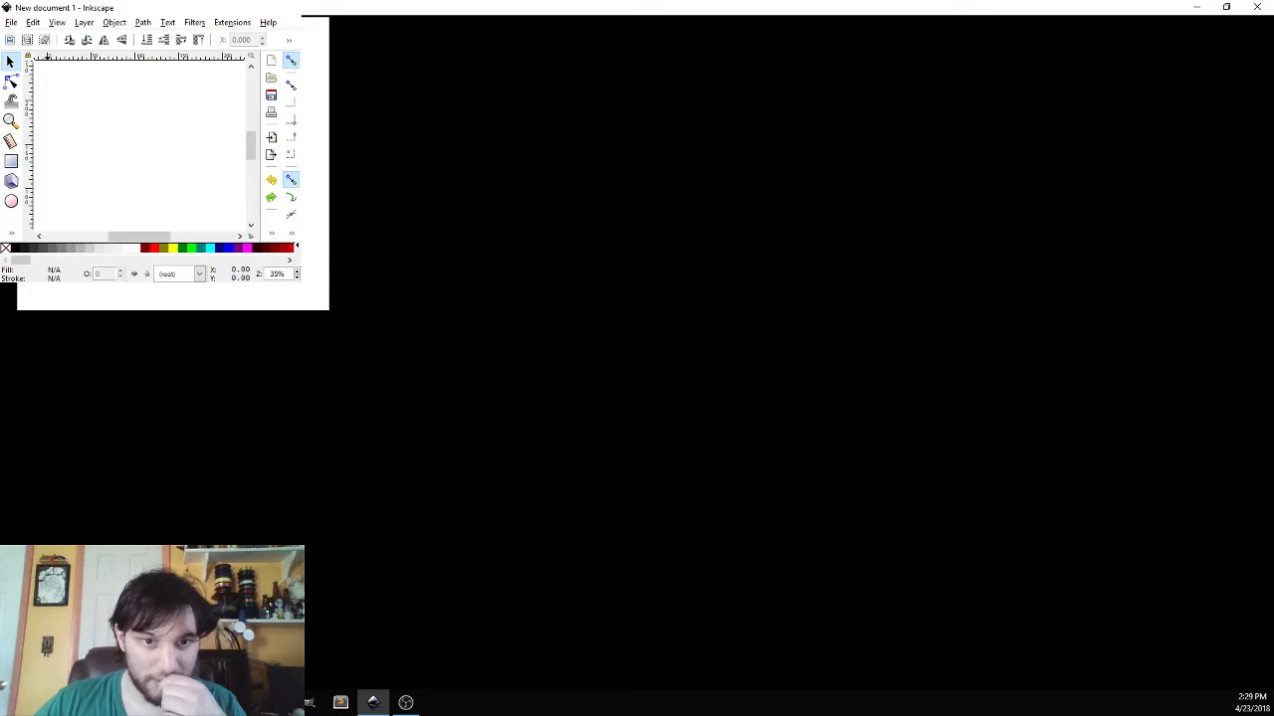
{"action": "left_click", "coordinate": [1257, 7]}
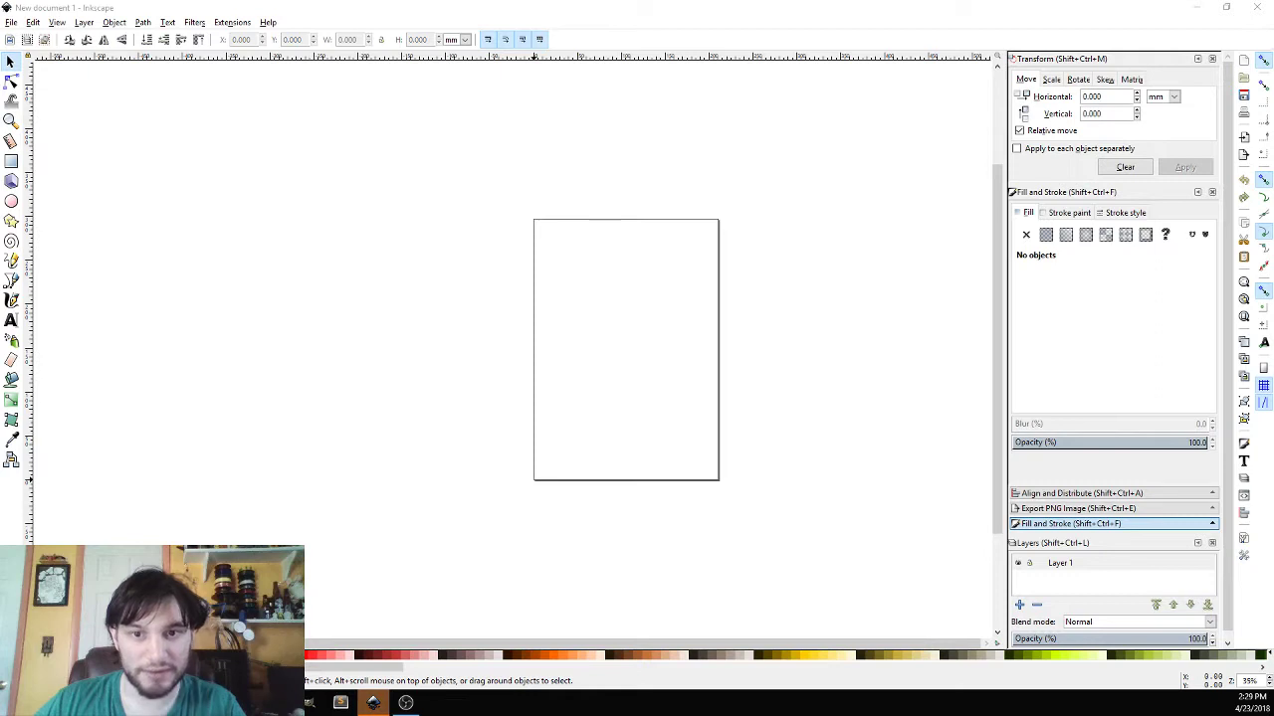
Step: Import the dog stencil PNG as an embedded image with its DPI from file, and shift it left across the page
{"action": "left_click_drag", "start_coordinate": [455, 375], "coordinate": [611, 347]}
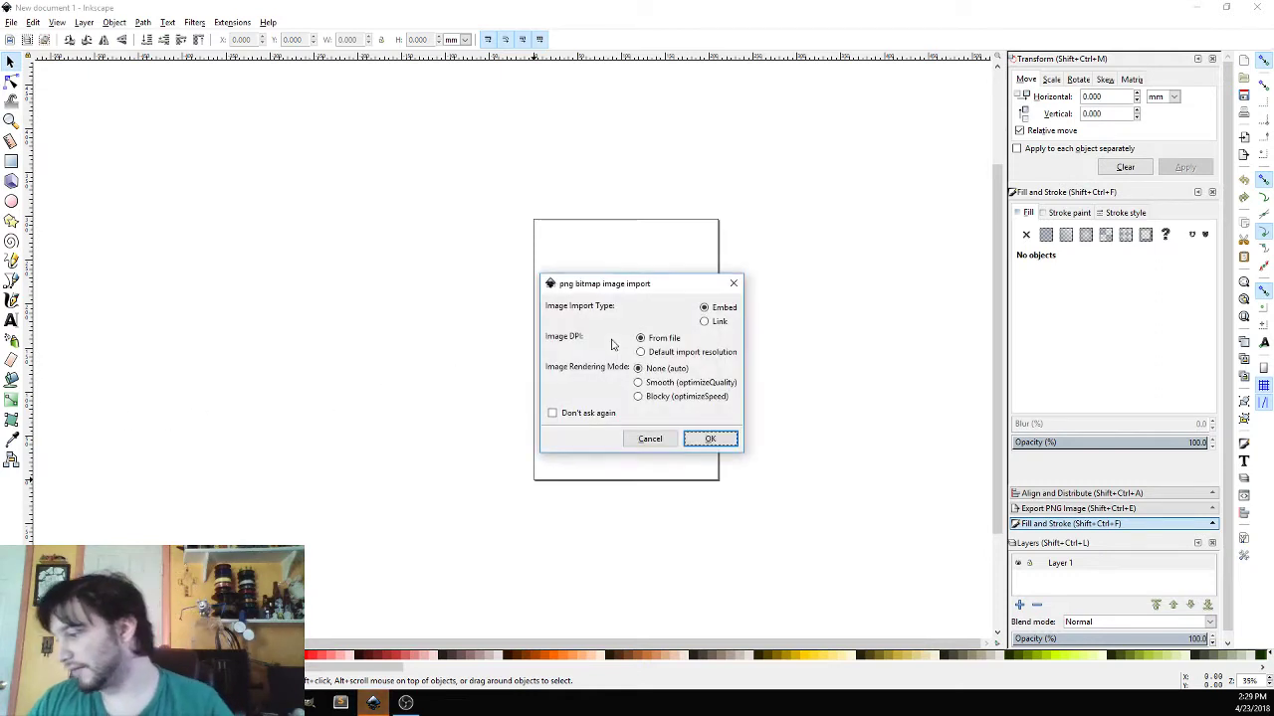
{"action": "left_click", "coordinate": [711, 439]}
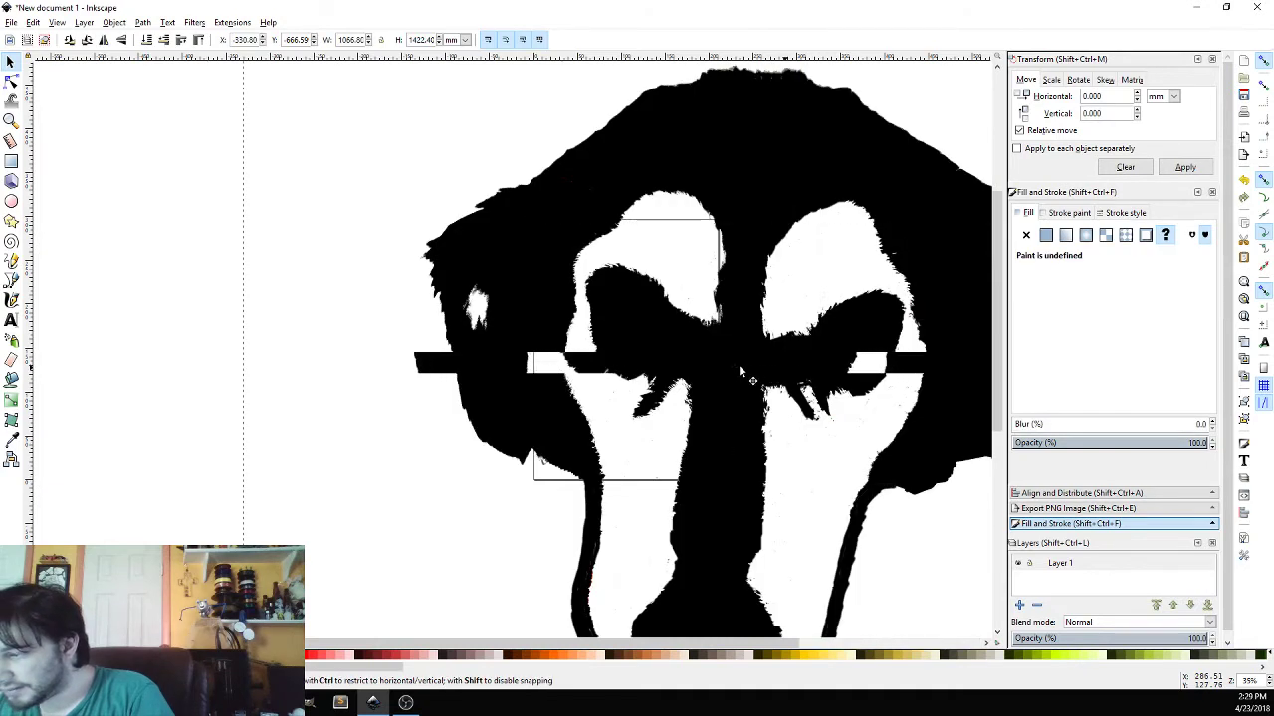
{"action": "left_click_drag", "start_coordinate": [735, 368], "coordinate": [575, 372]}
Step: Trace the imported dog stencil into a path using Trace Bitmap with a brightness cutoff threshold of 0.450
{"action": "scroll", "coordinate": [918, 389], "scroll_direction": "down", "scroll_amount": 2}
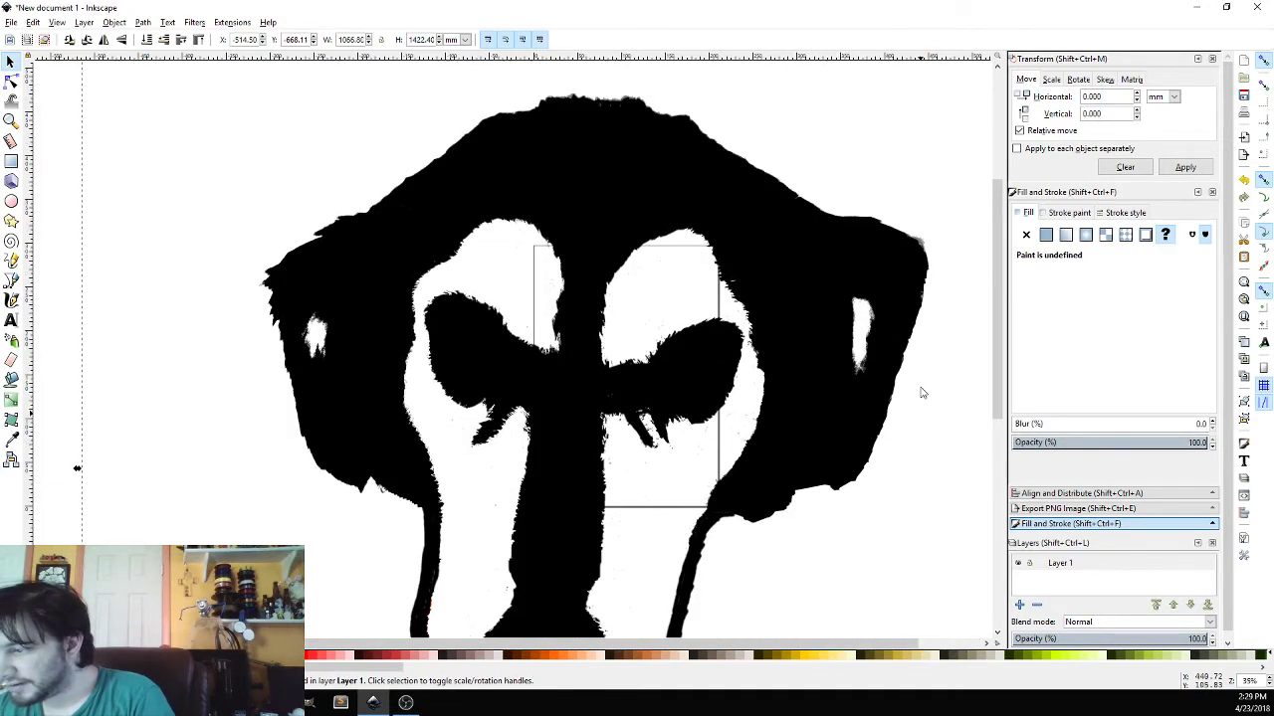
{"action": "scroll", "coordinate": [920, 391], "scroll_direction": "down", "scroll_amount": 3}
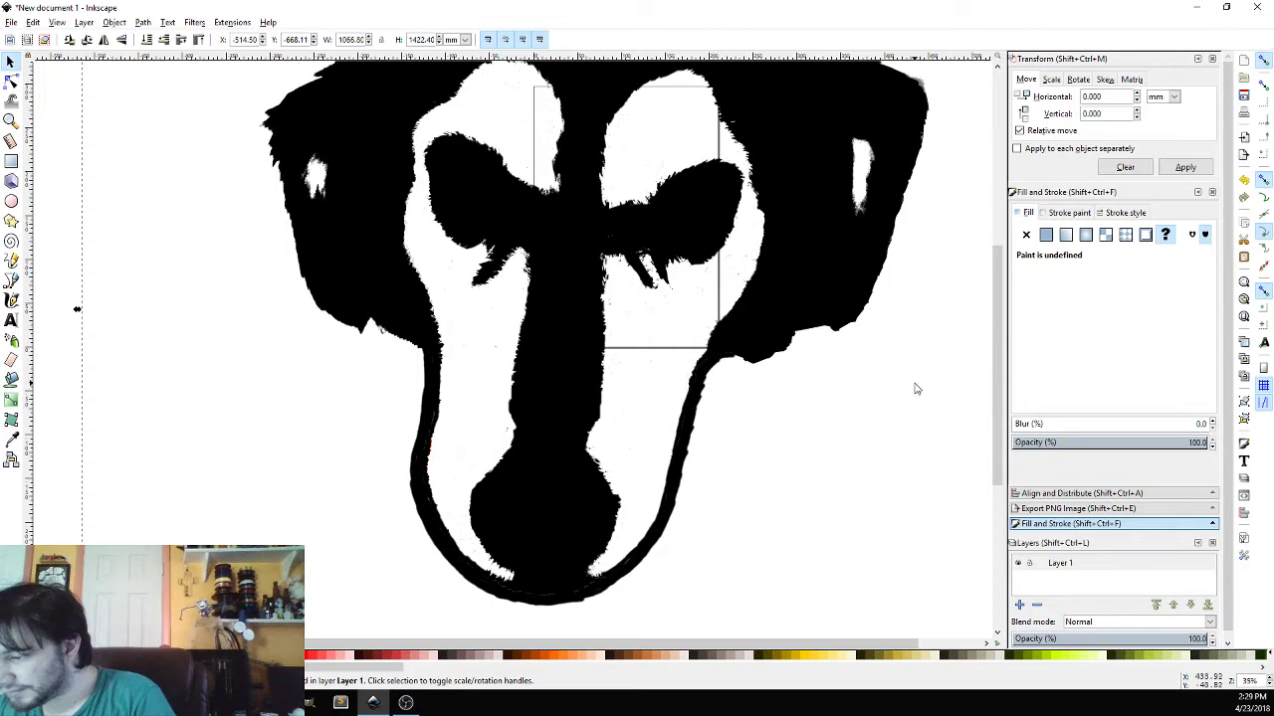
{"action": "scroll", "coordinate": [916, 390], "scroll_direction": "up", "scroll_amount": 2}
{"action": "scroll", "coordinate": [914, 389], "scroll_direction": "down", "scroll_amount": 2}
{"action": "scroll", "coordinate": [914, 389], "scroll_direction": "up", "scroll_amount": 5}
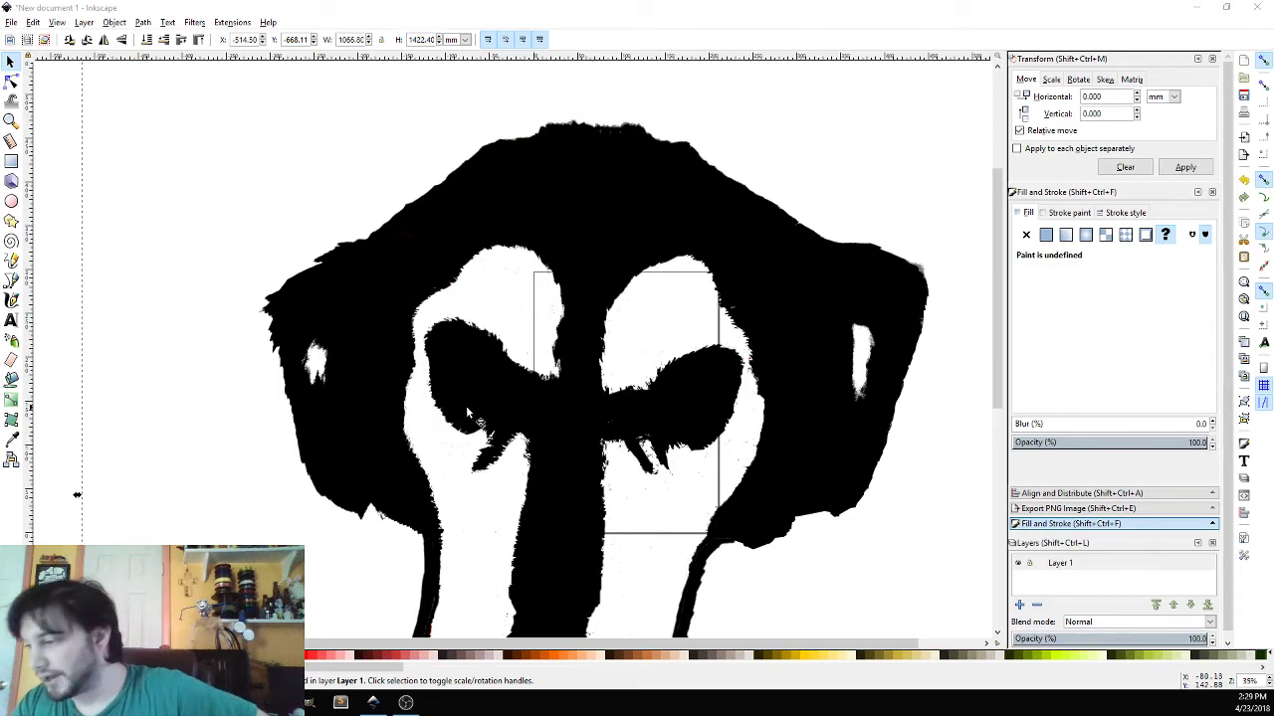
{"action": "left_click", "coordinate": [115, 22]}
{"action": "left_click", "coordinate": [115, 22]}
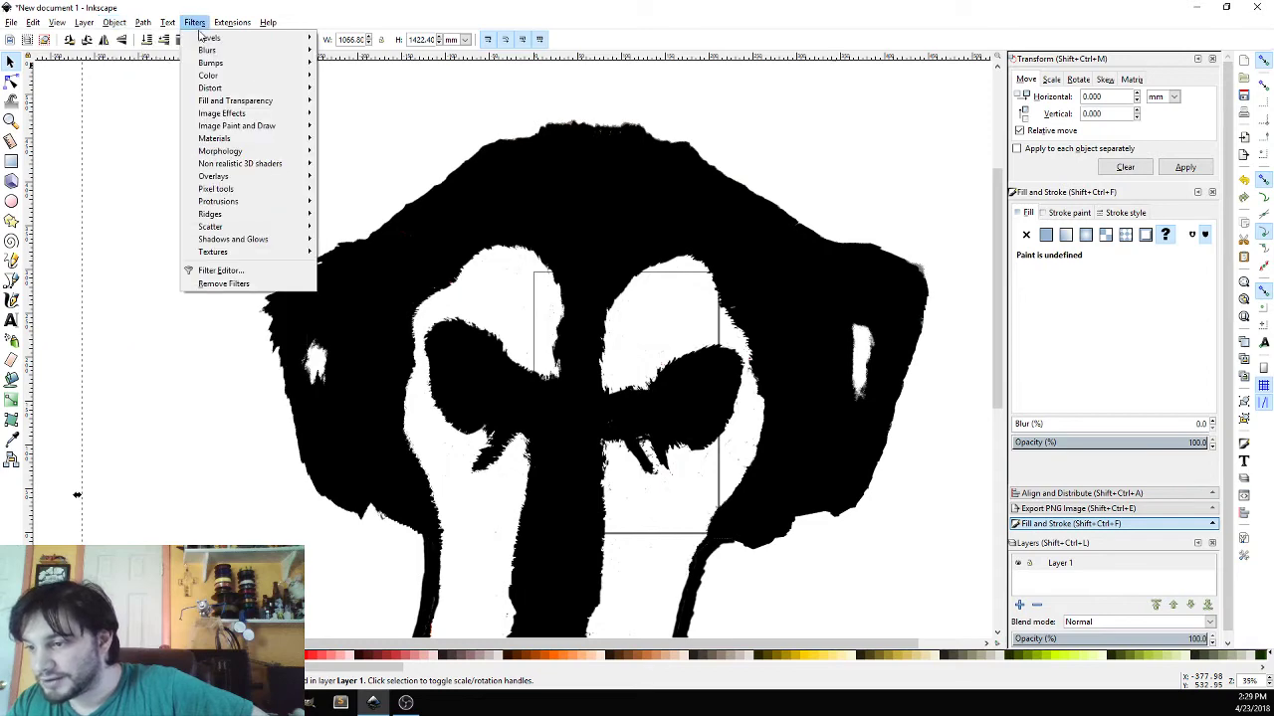
{"action": "mouse_move", "coordinate": [145, 22]}
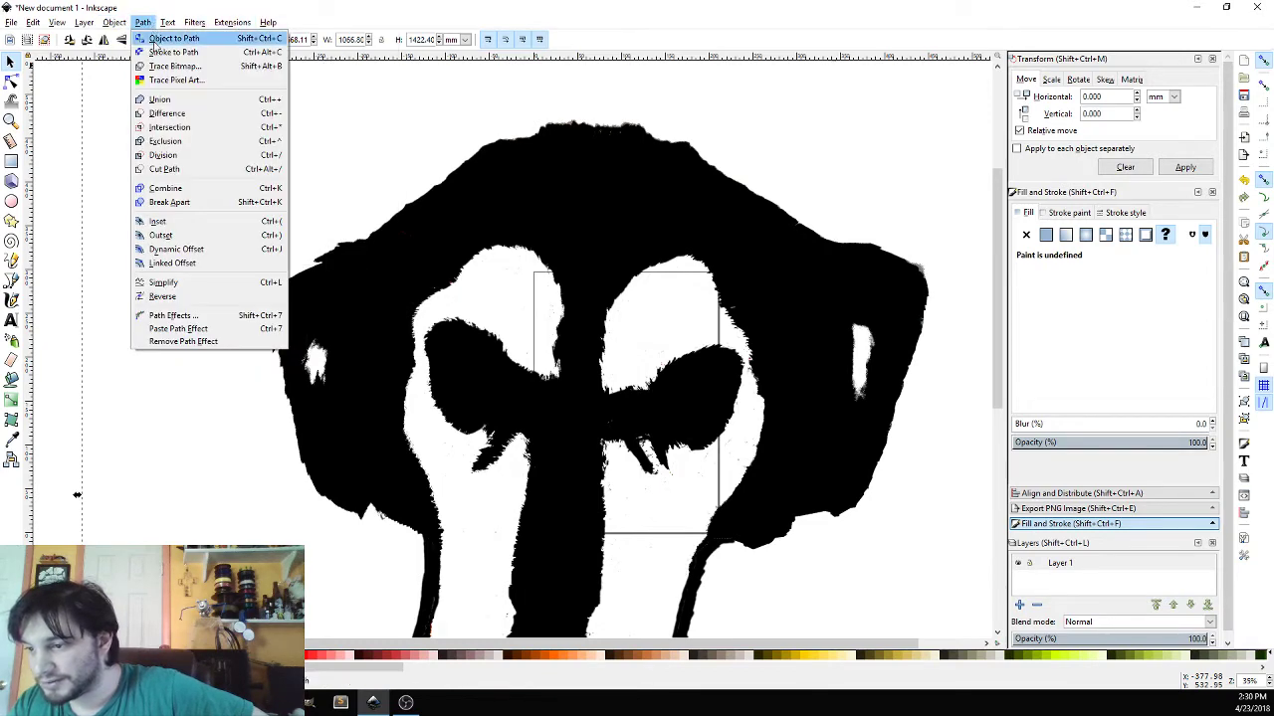
{"action": "left_click", "coordinate": [209, 73]}
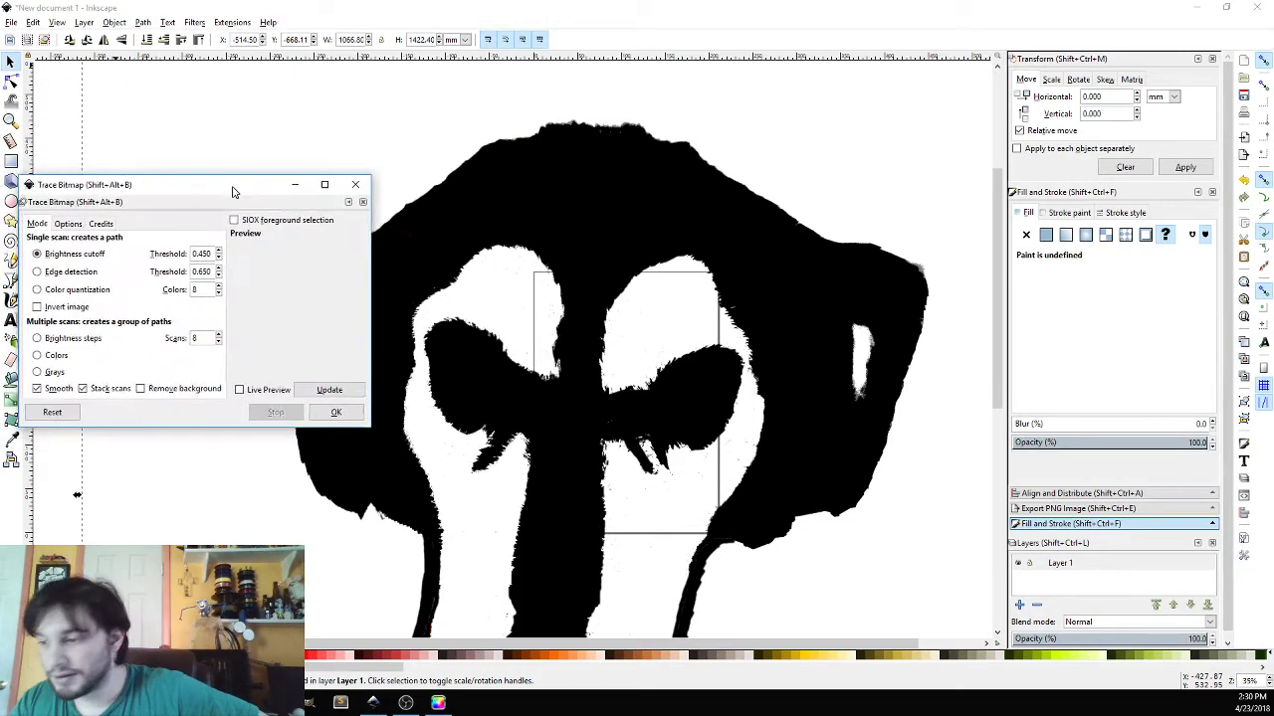
{"action": "mouse_move", "coordinate": [214, 185]}
{"action": "left_mouse_down"}
{"action": "mouse_move", "coordinate": [275, 152]}
{"action": "mouse_move", "coordinate": [246, 184]}
{"action": "left_mouse_up"}
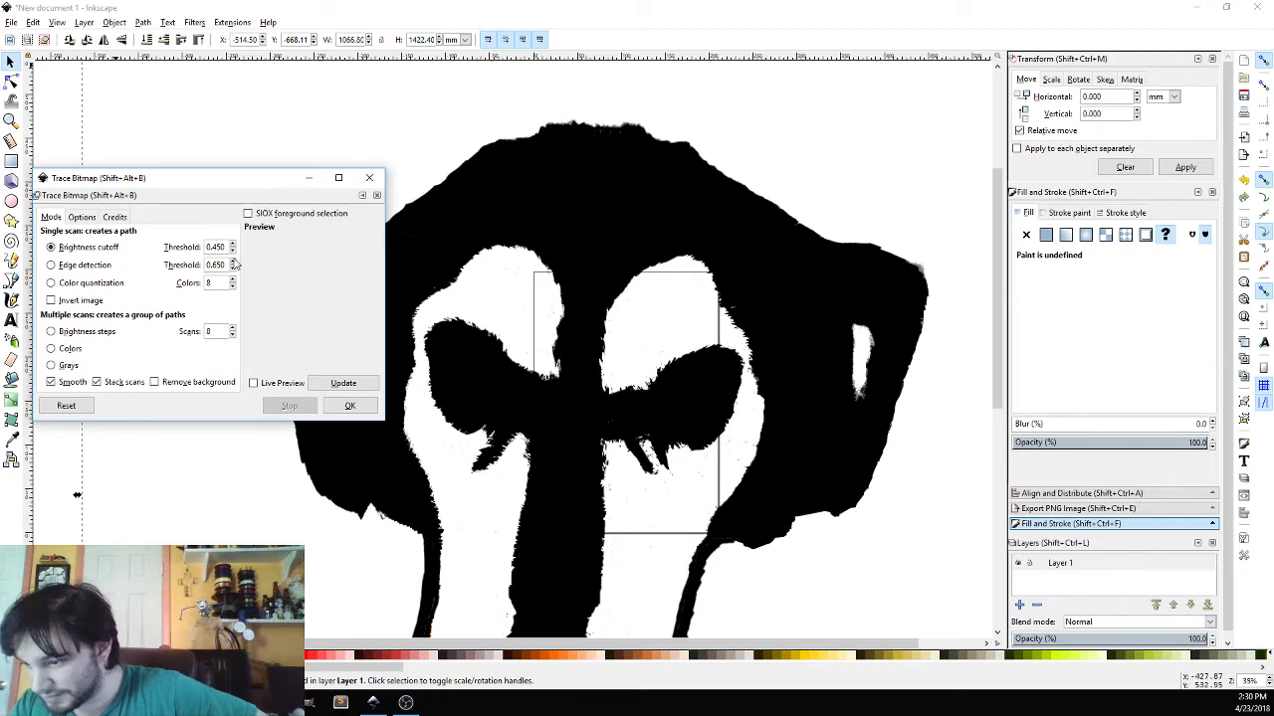
{"action": "left_click", "coordinate": [349, 407]}
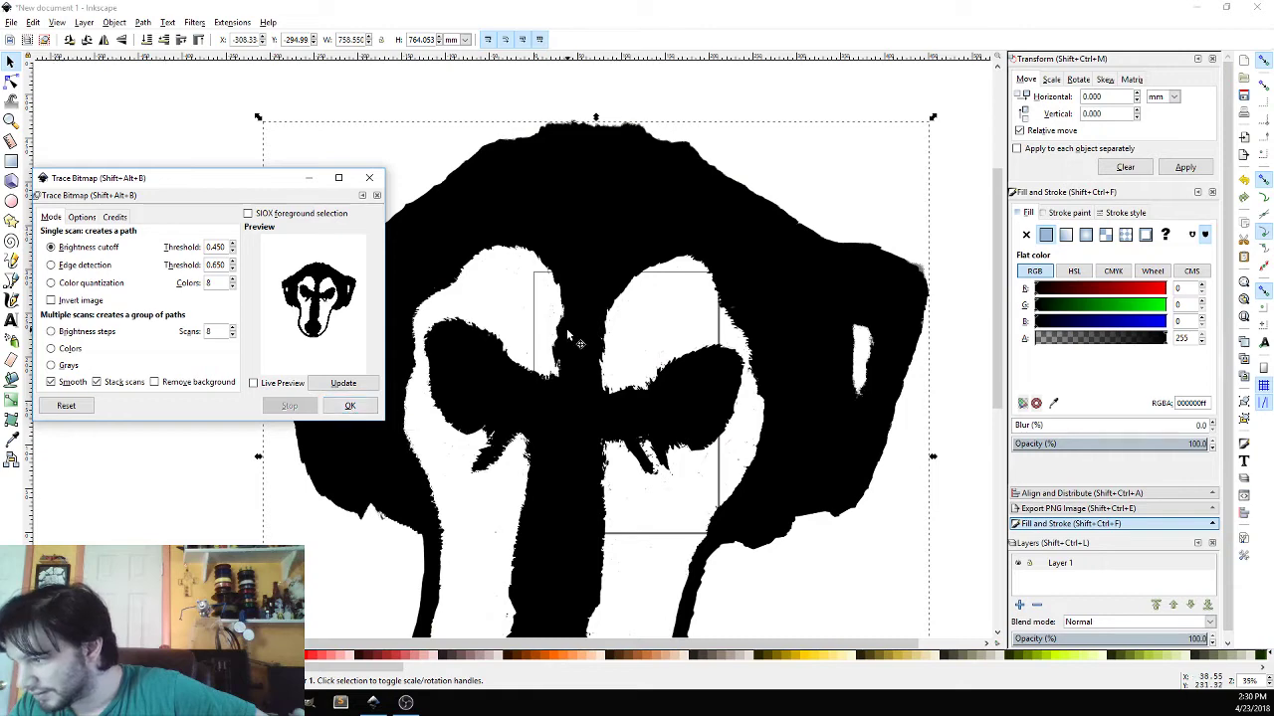
{"action": "left_click", "coordinate": [375, 185]}
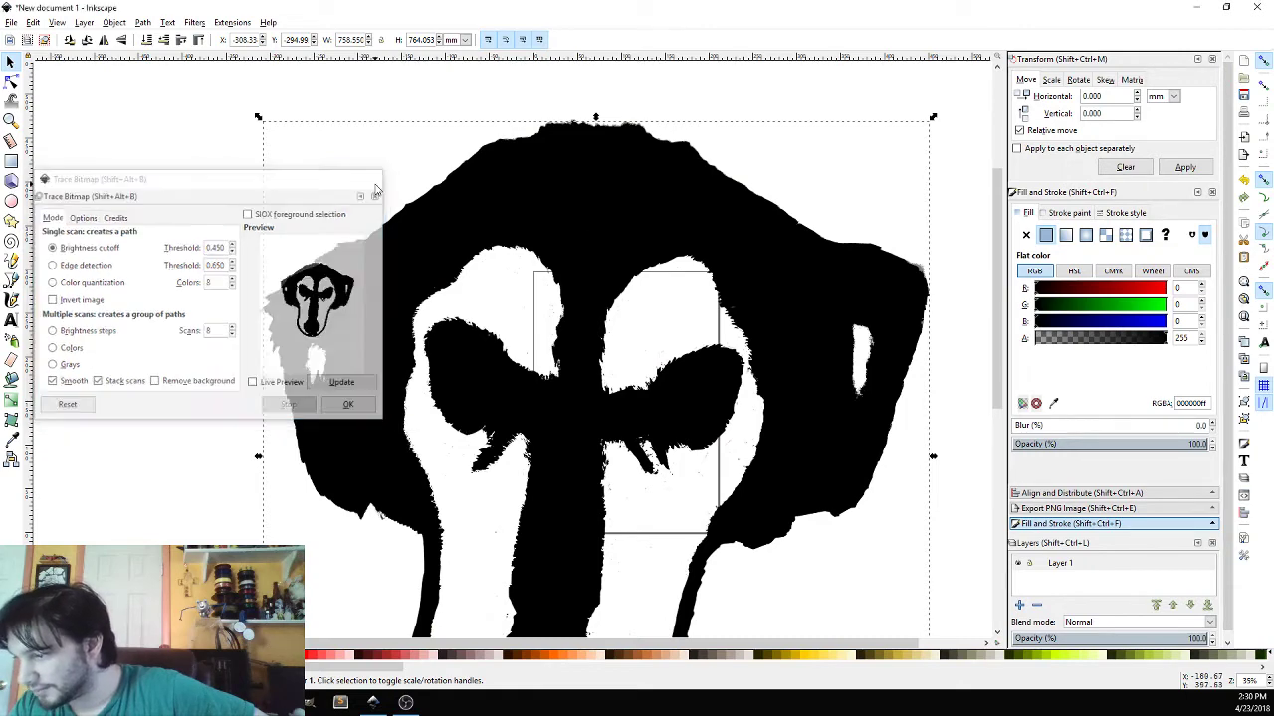
Step: Move the traced path to the left off the original bitmap and delete the bitmap
{"action": "left_click_drag", "start_coordinate": [576, 224], "coordinate": [252, 208]}
{"action": "left_click", "coordinate": [780, 238]}
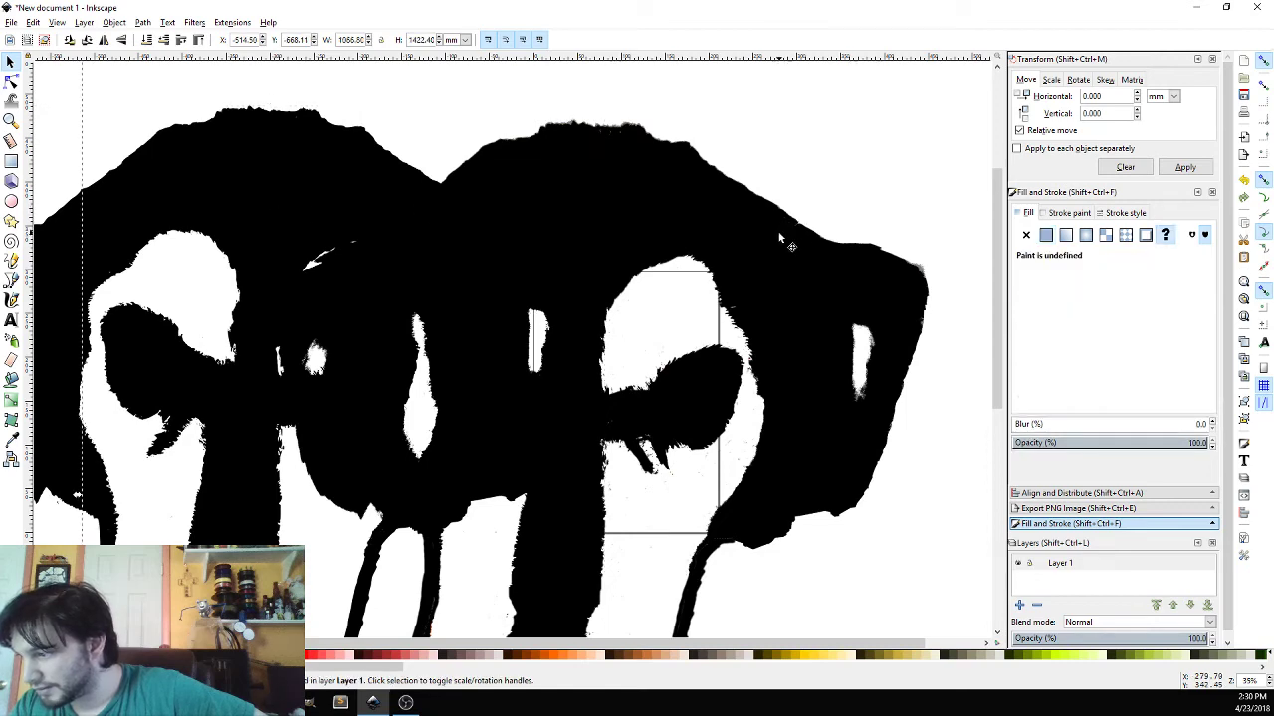
{"action": "key", "text": "Delete"}
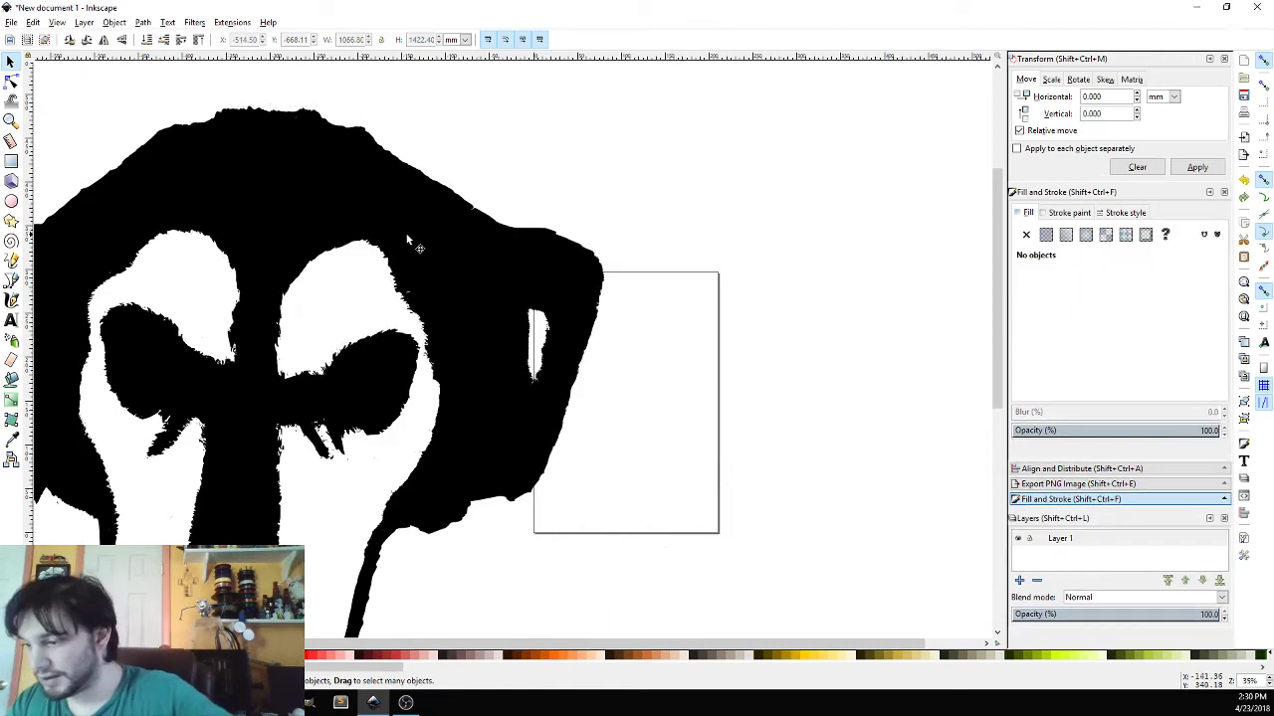
Step: Move the traced head back over the page and check it from the forehead down to the muzzle outline
{"action": "left_click_drag", "start_coordinate": [286, 191], "coordinate": [614, 189]}
{"action": "left_click", "coordinate": [615, 190]}
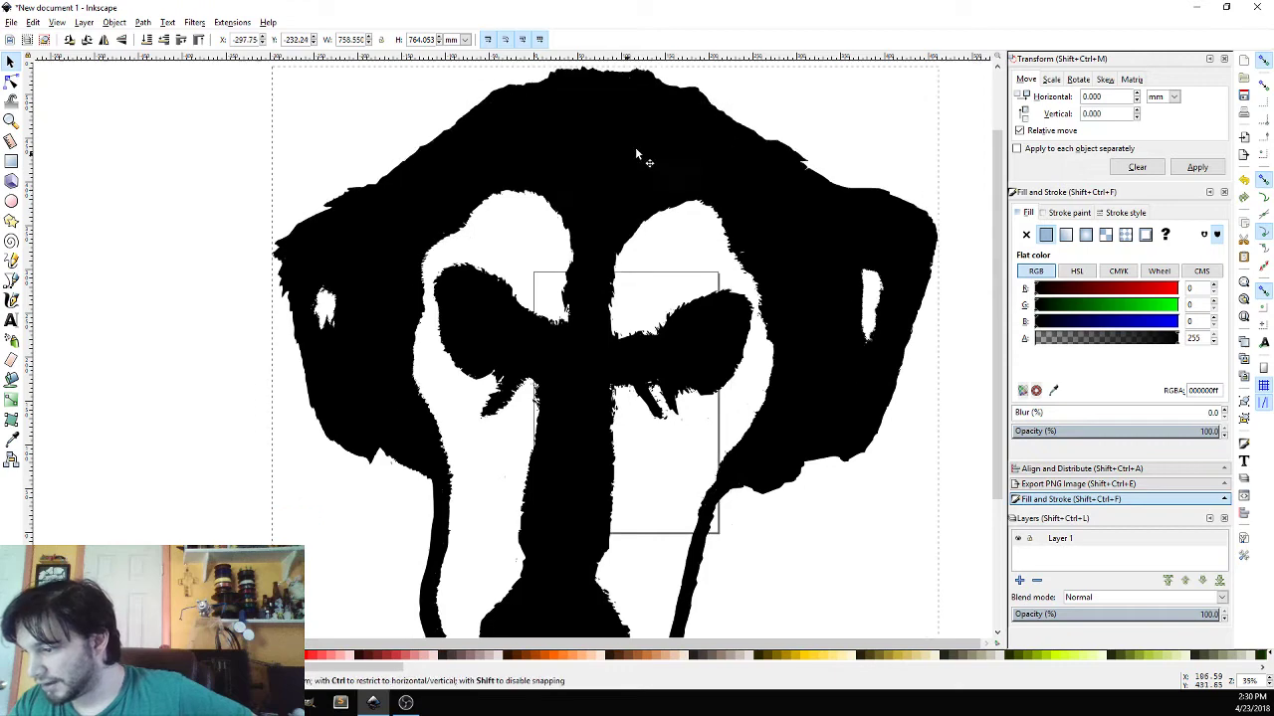
{"action": "scroll", "coordinate": [827, 383], "scroll_direction": "down", "scroll_amount": 3}
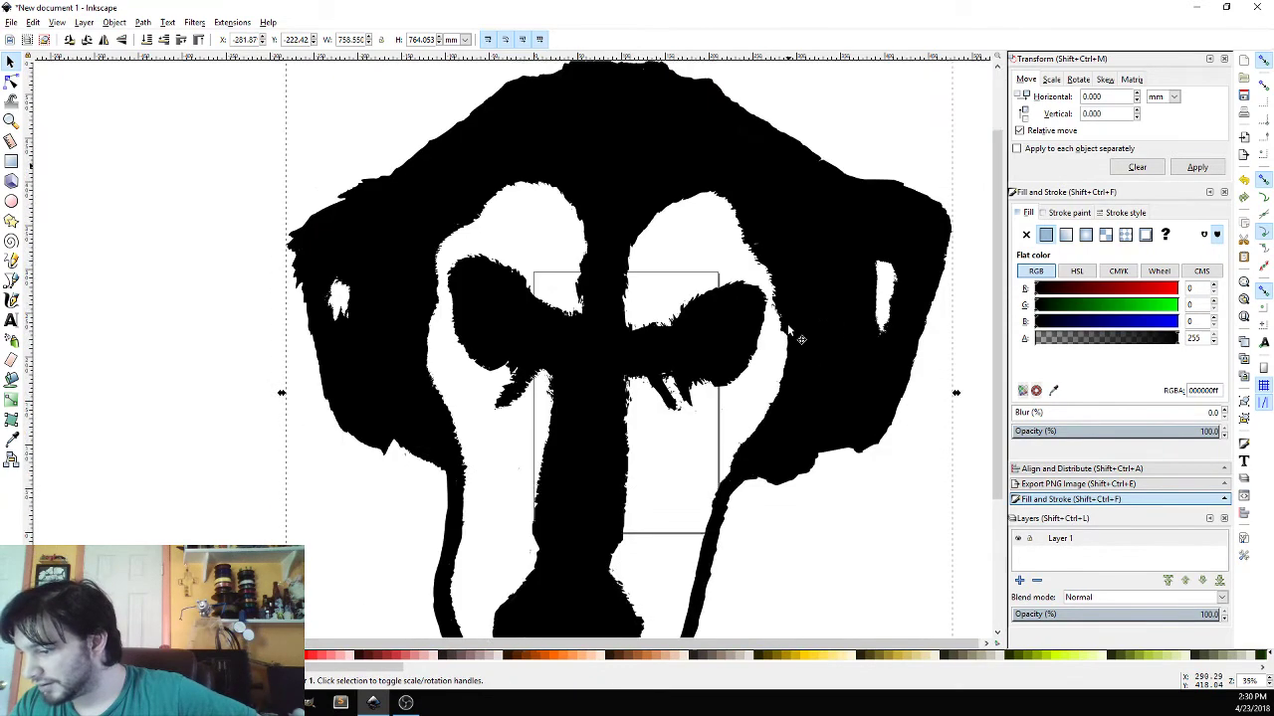
{"action": "scroll", "coordinate": [769, 436], "scroll_direction": "down", "scroll_amount": 3}
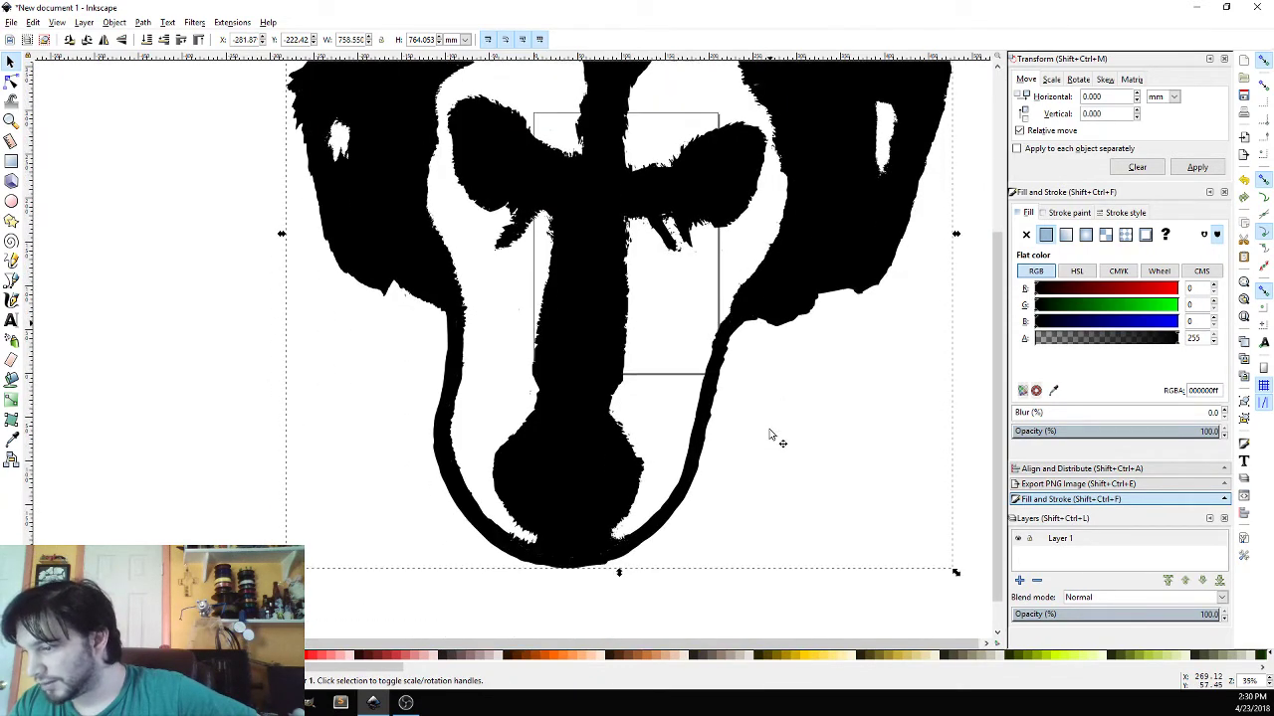
{"action": "scroll", "coordinate": [770, 435], "scroll_direction": "up", "scroll_amount": 6}
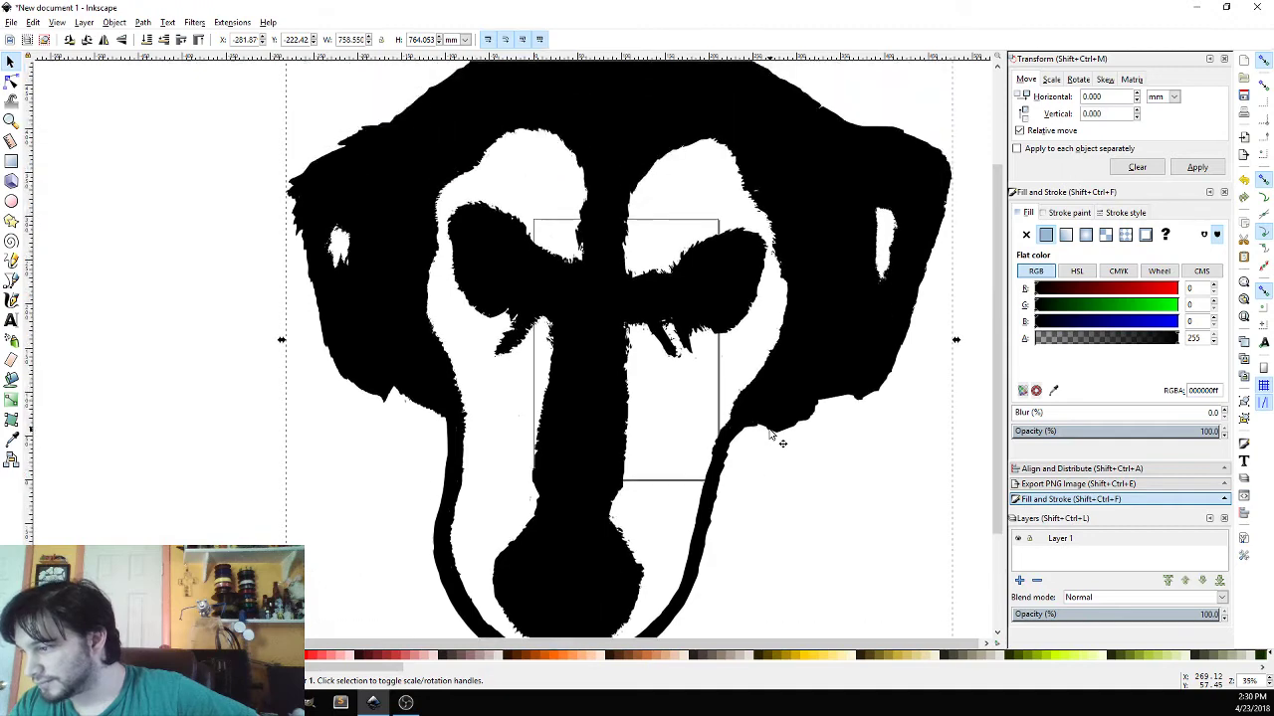